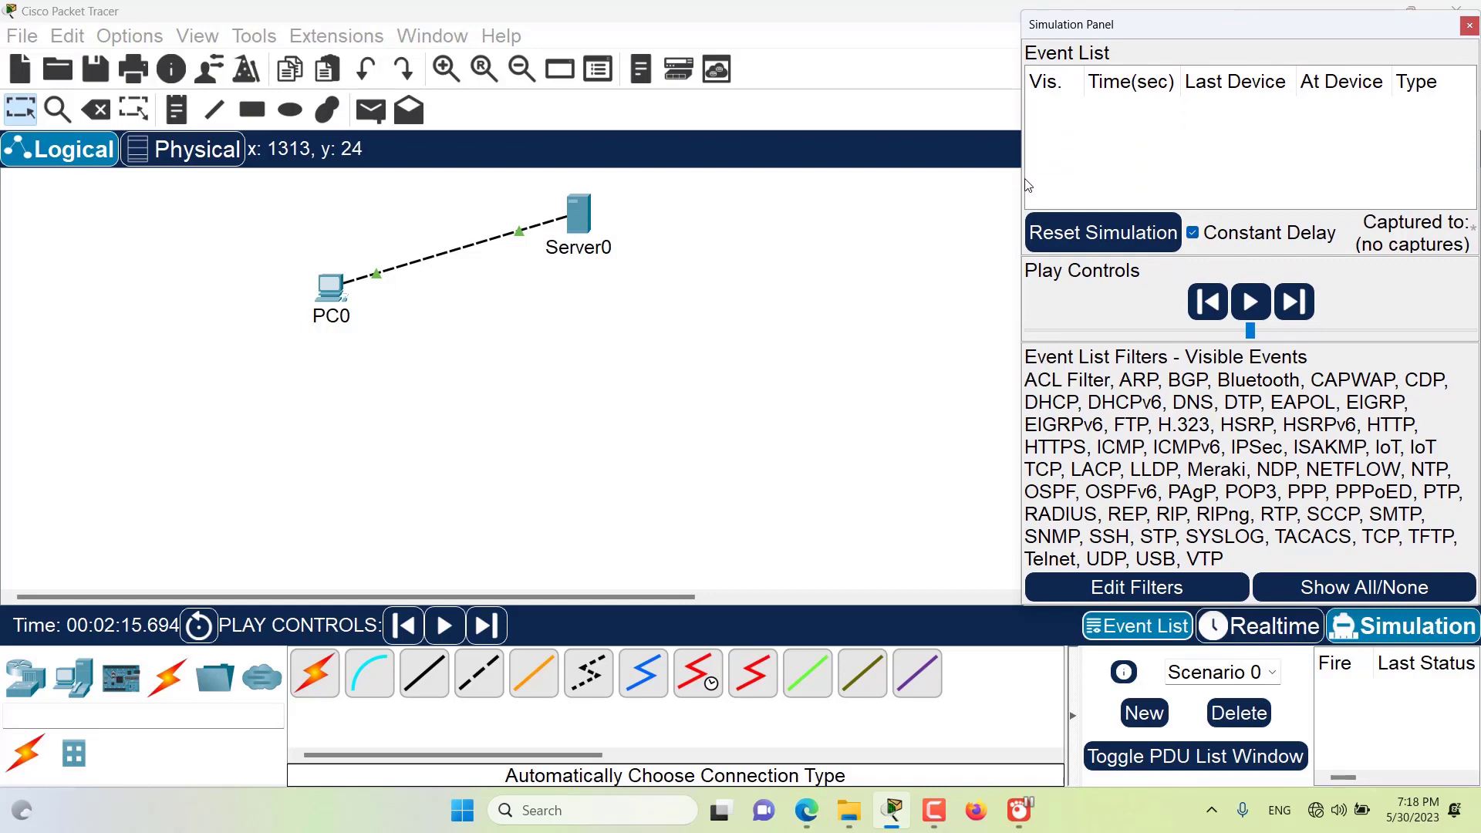
Widen the simulation panel and add a simple PDU from PC0 to Server0.
drag(1021, 173, 915, 199)
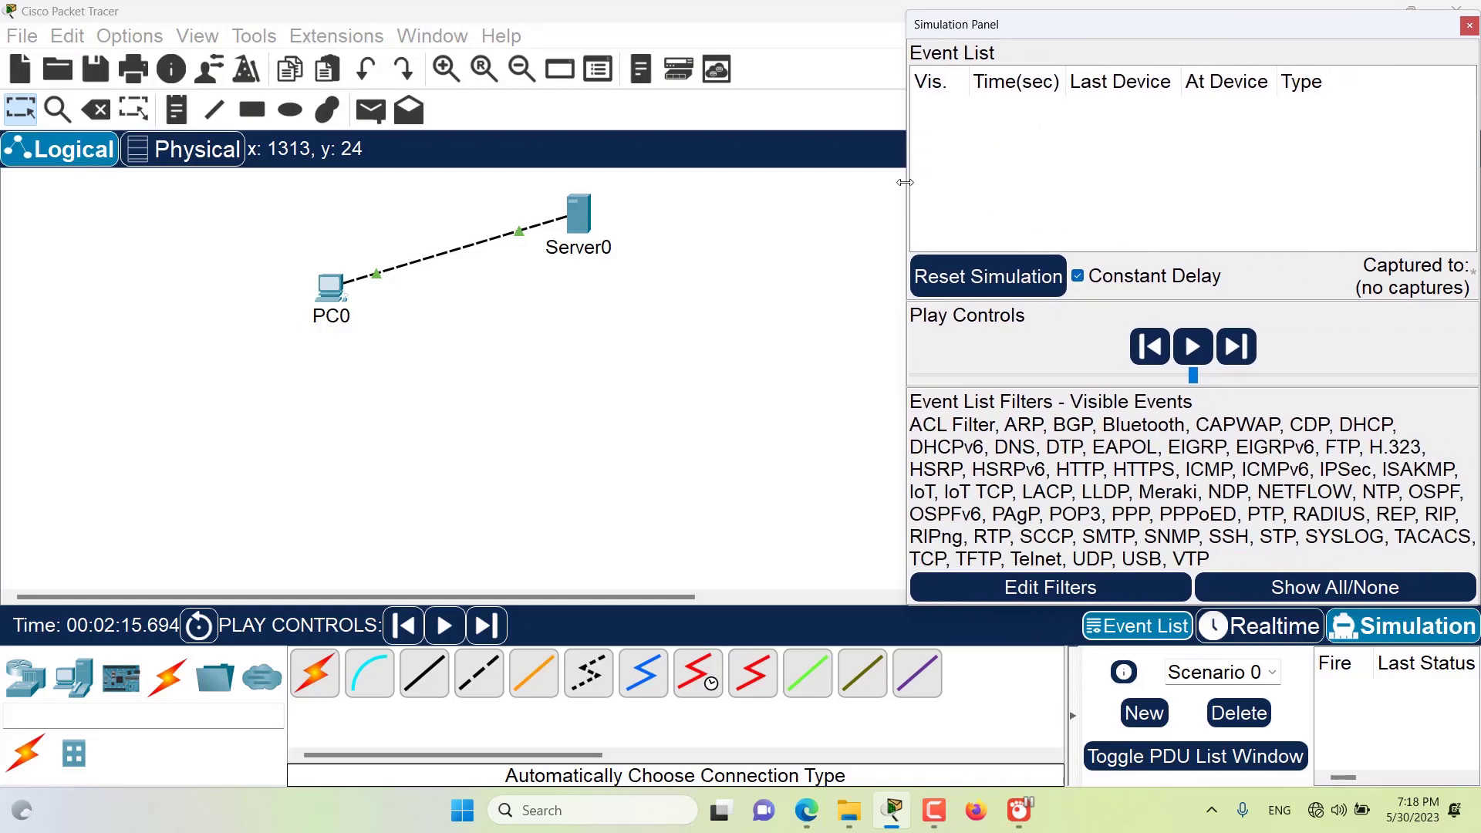
drag(905, 182, 878, 185)
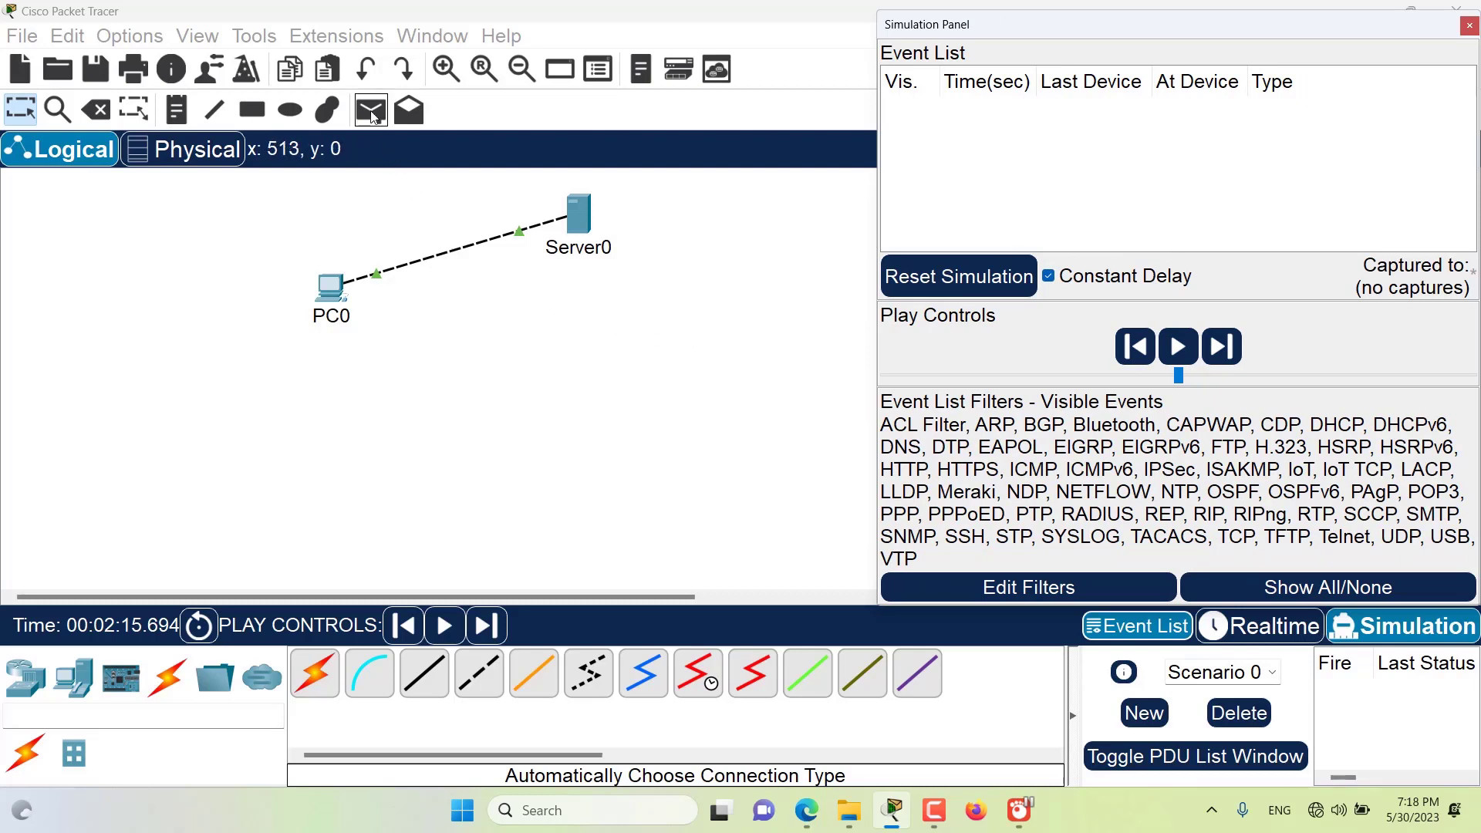
click(371, 114)
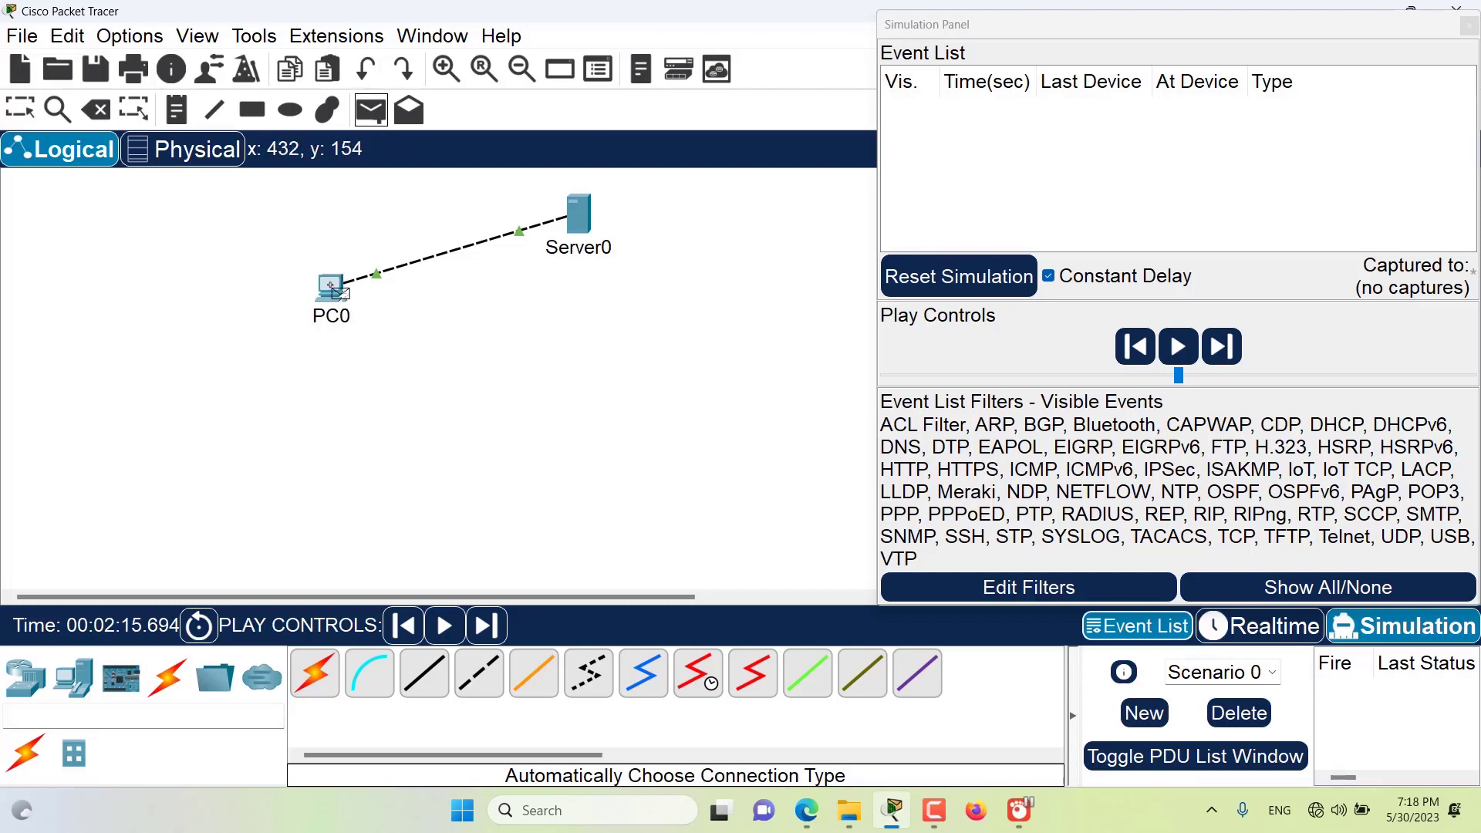
click(330, 286)
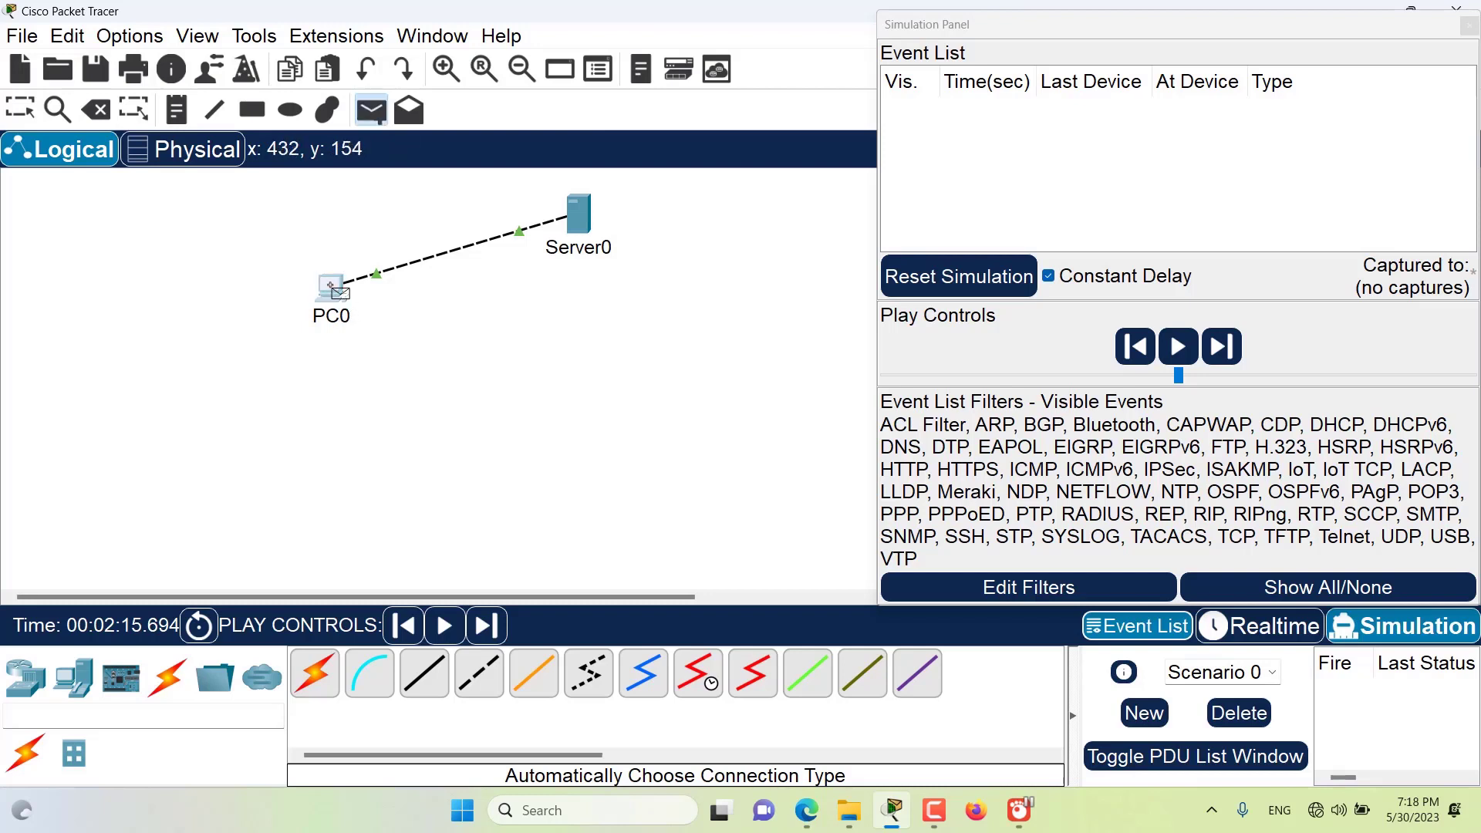
click(575, 209)
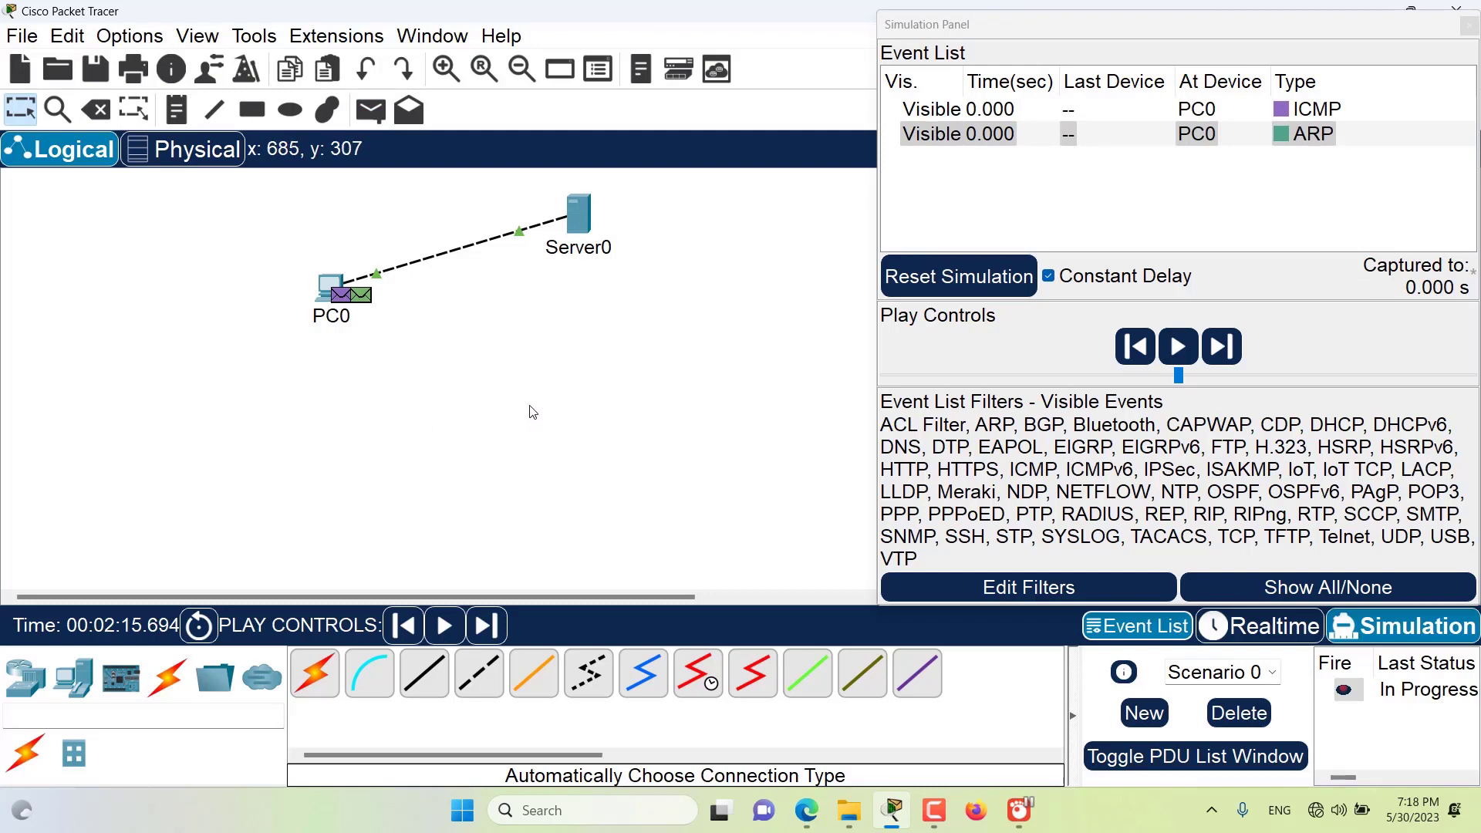
Play the simulation, set the playback speed to slowest and to fastest, and pause it.
click(1176, 353)
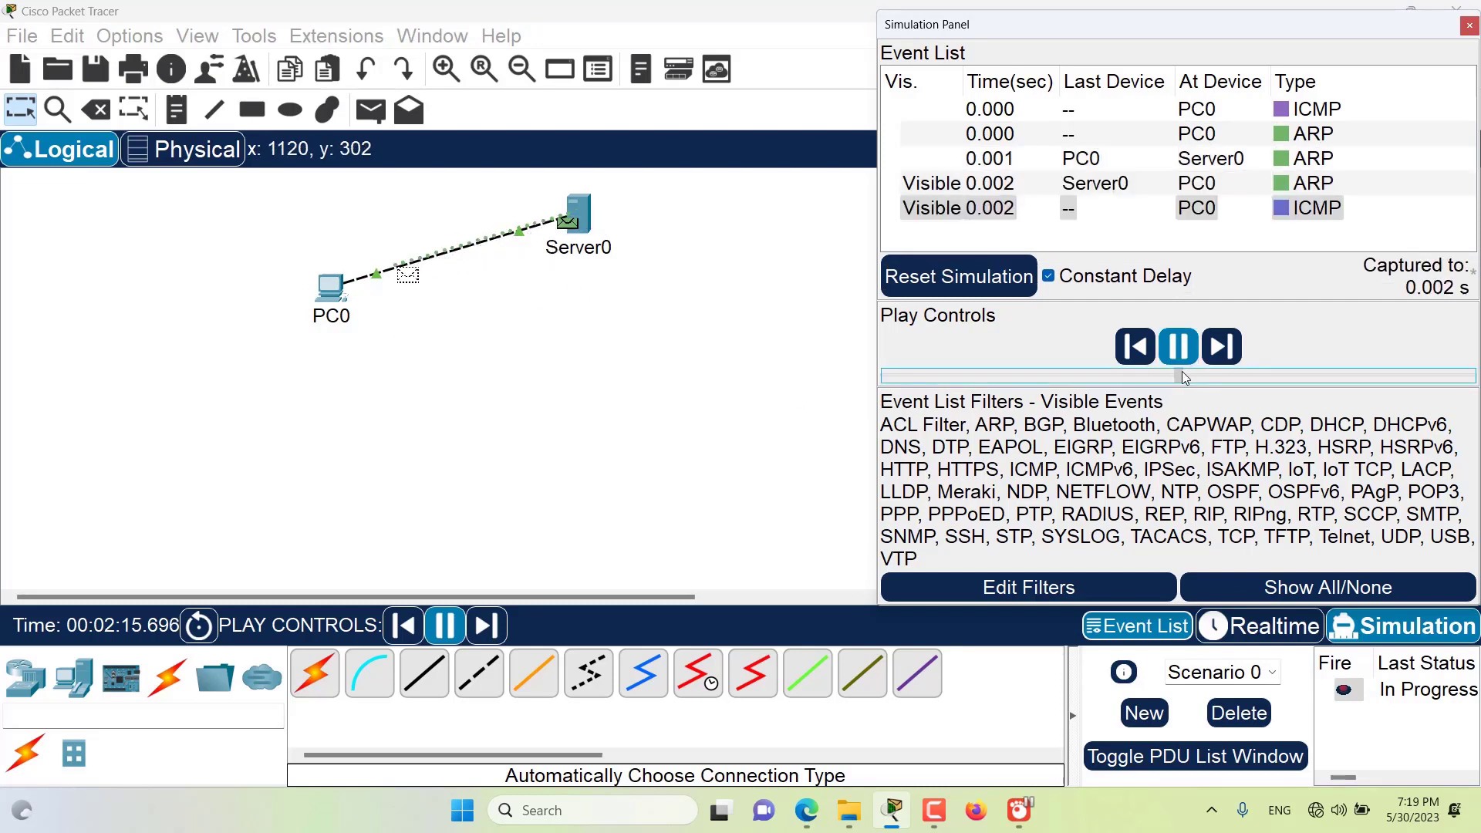
drag(1181, 373, 1131, 379)
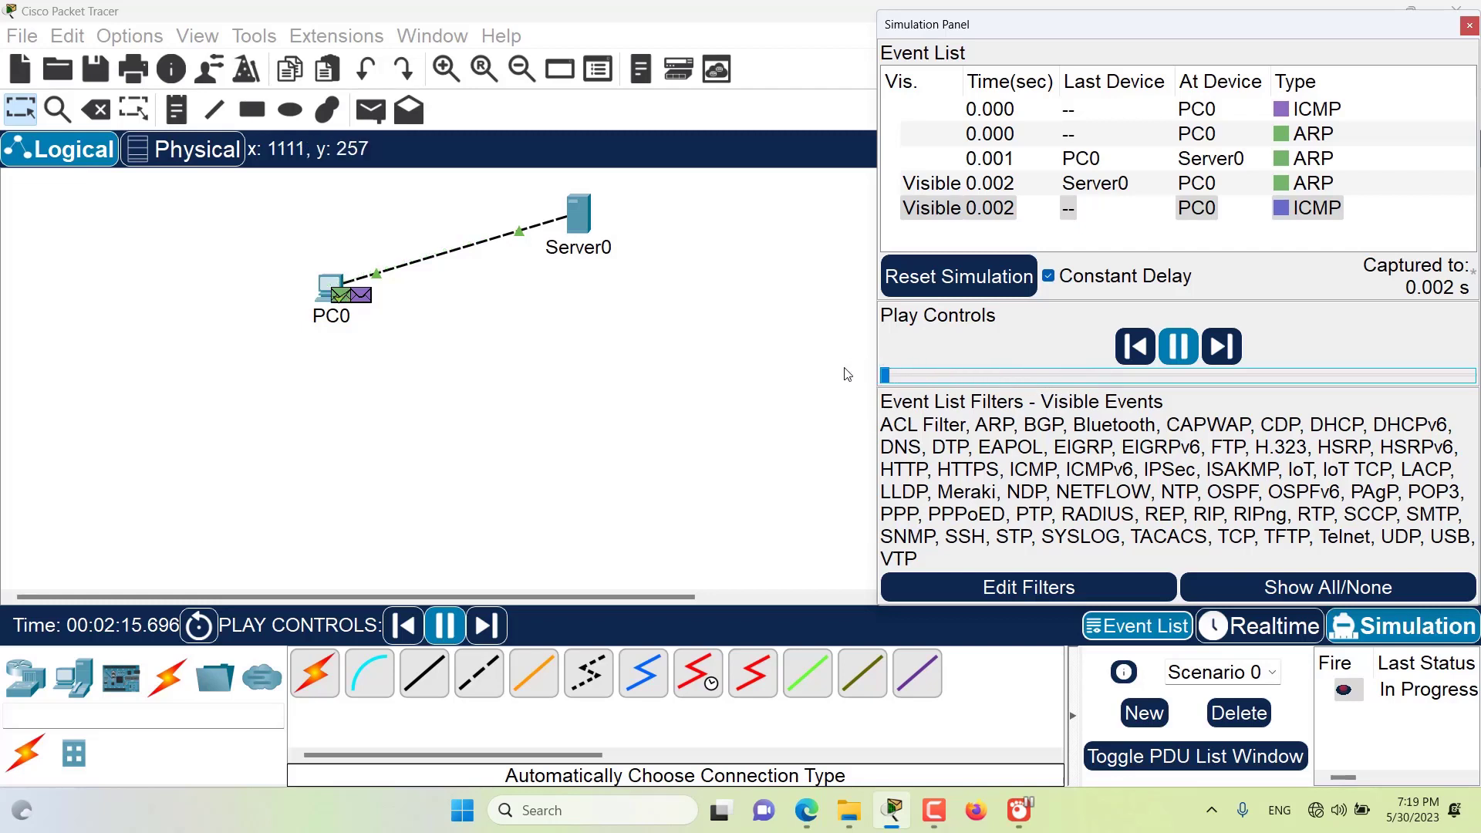
drag(887, 376, 1476, 378)
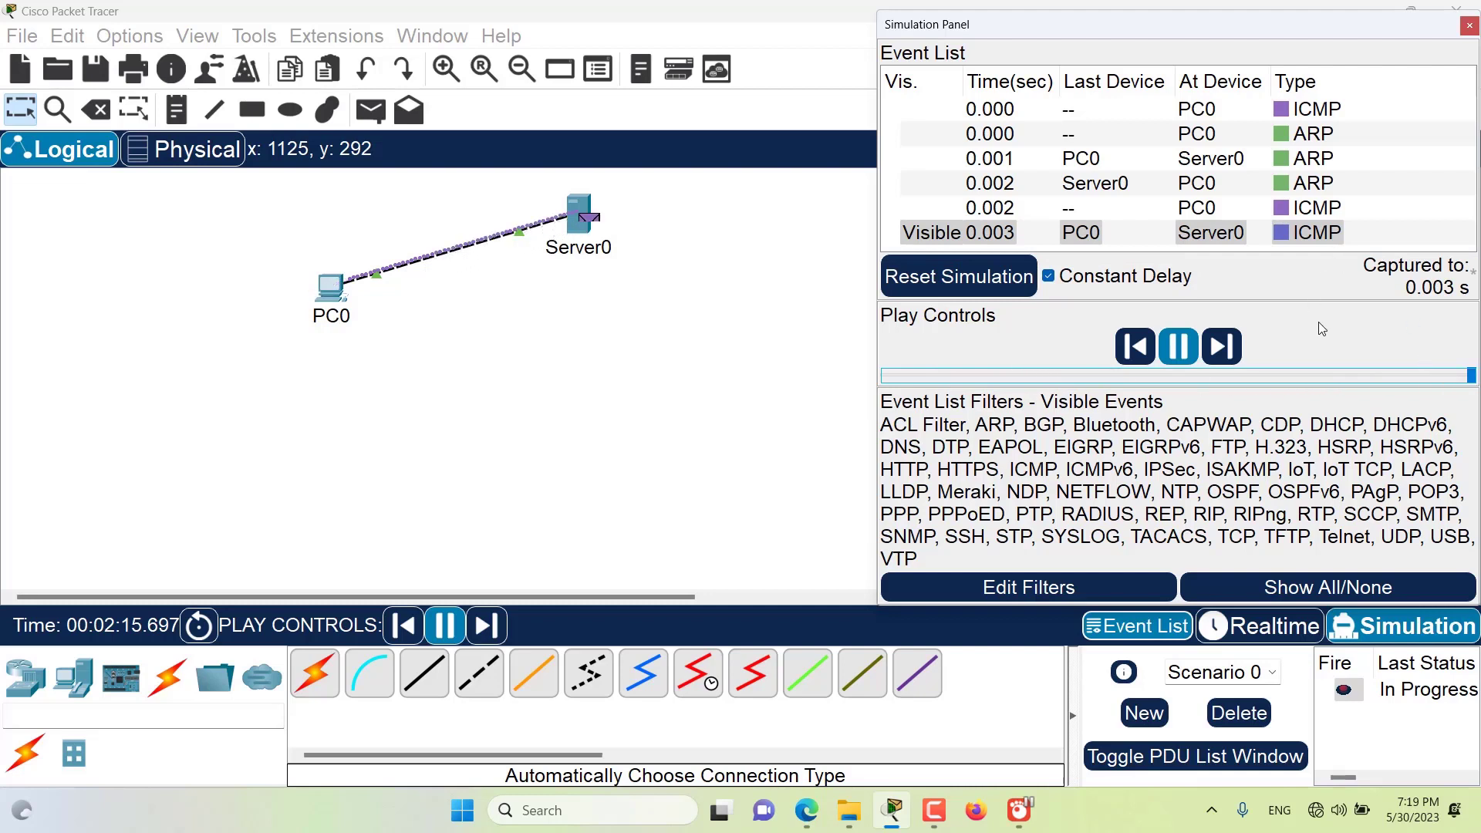
click(1178, 347)
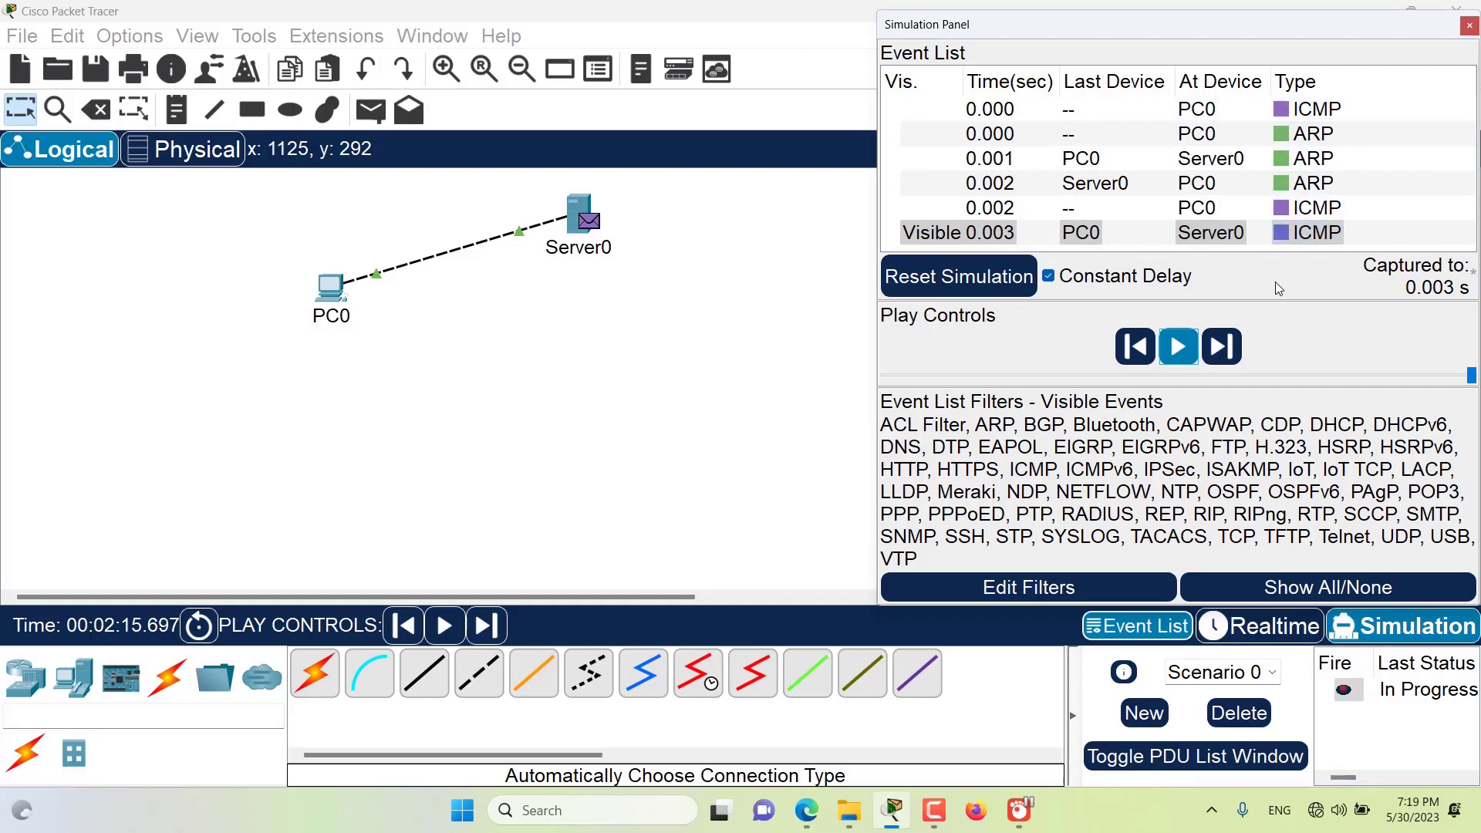
Step the simulation forward, back through the captured events to the start, and forward two events again.
click(1221, 346)
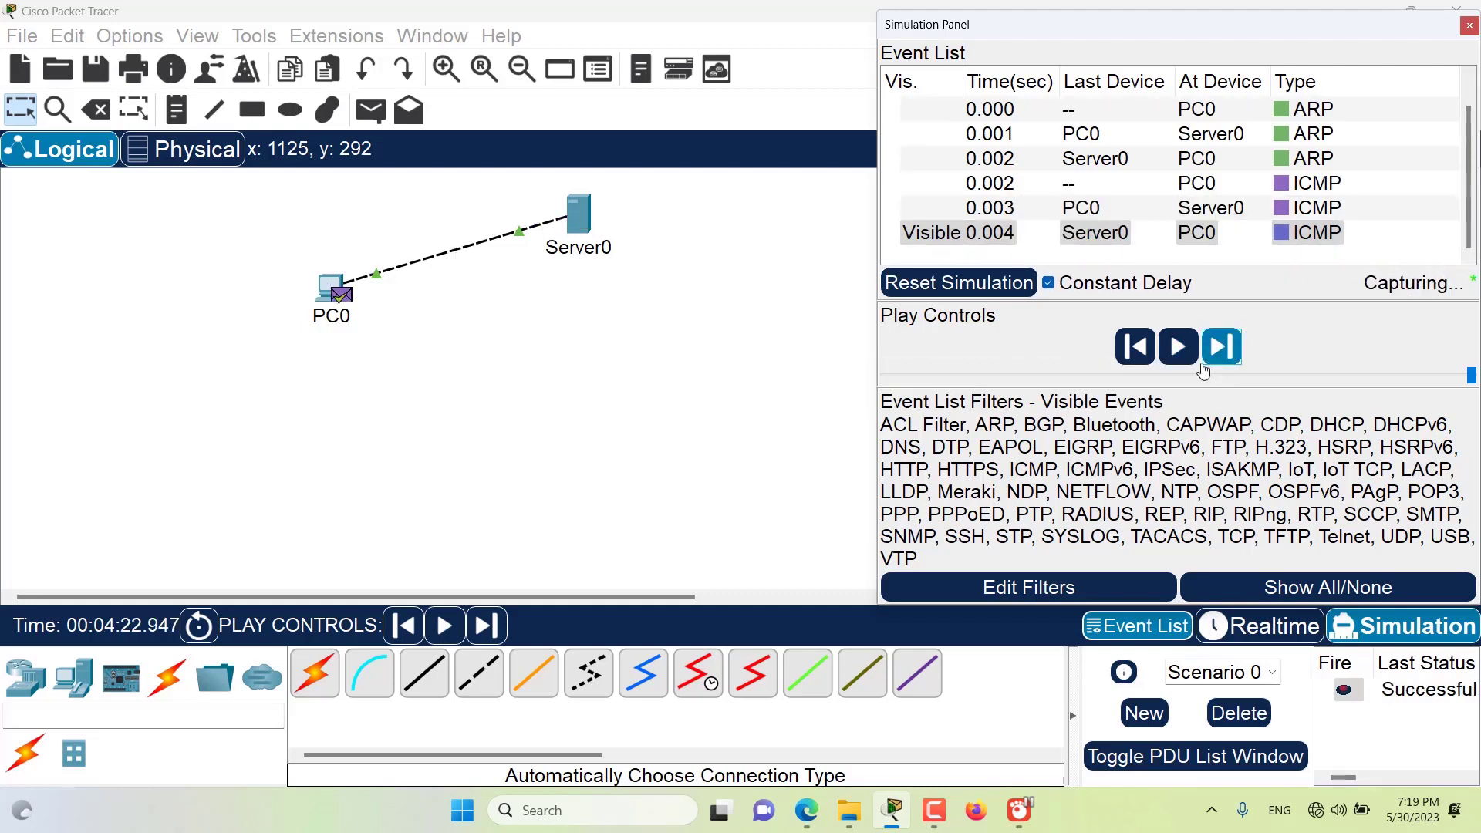
click(1132, 348)
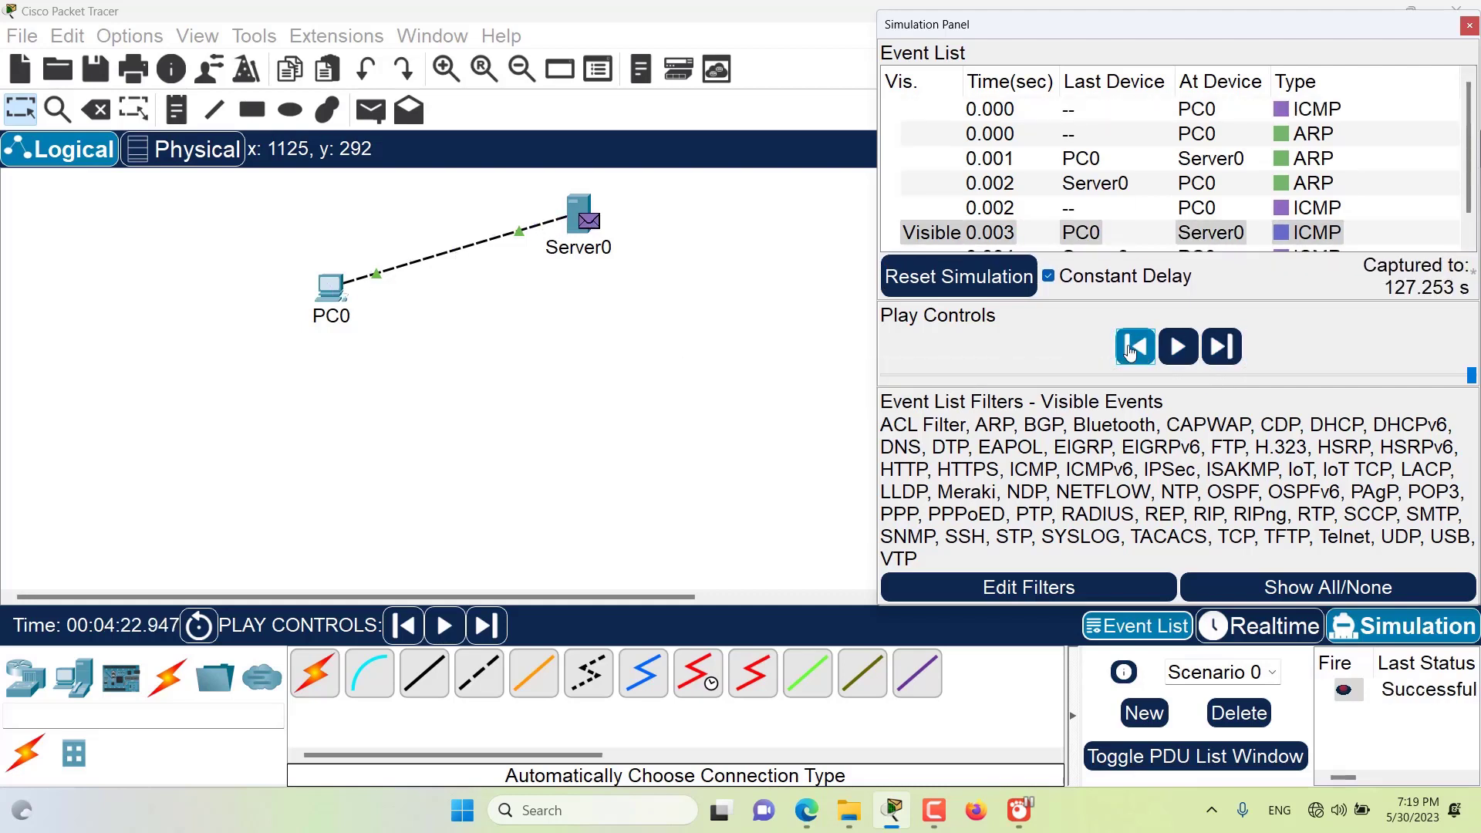
click(1132, 347)
click(1133, 348)
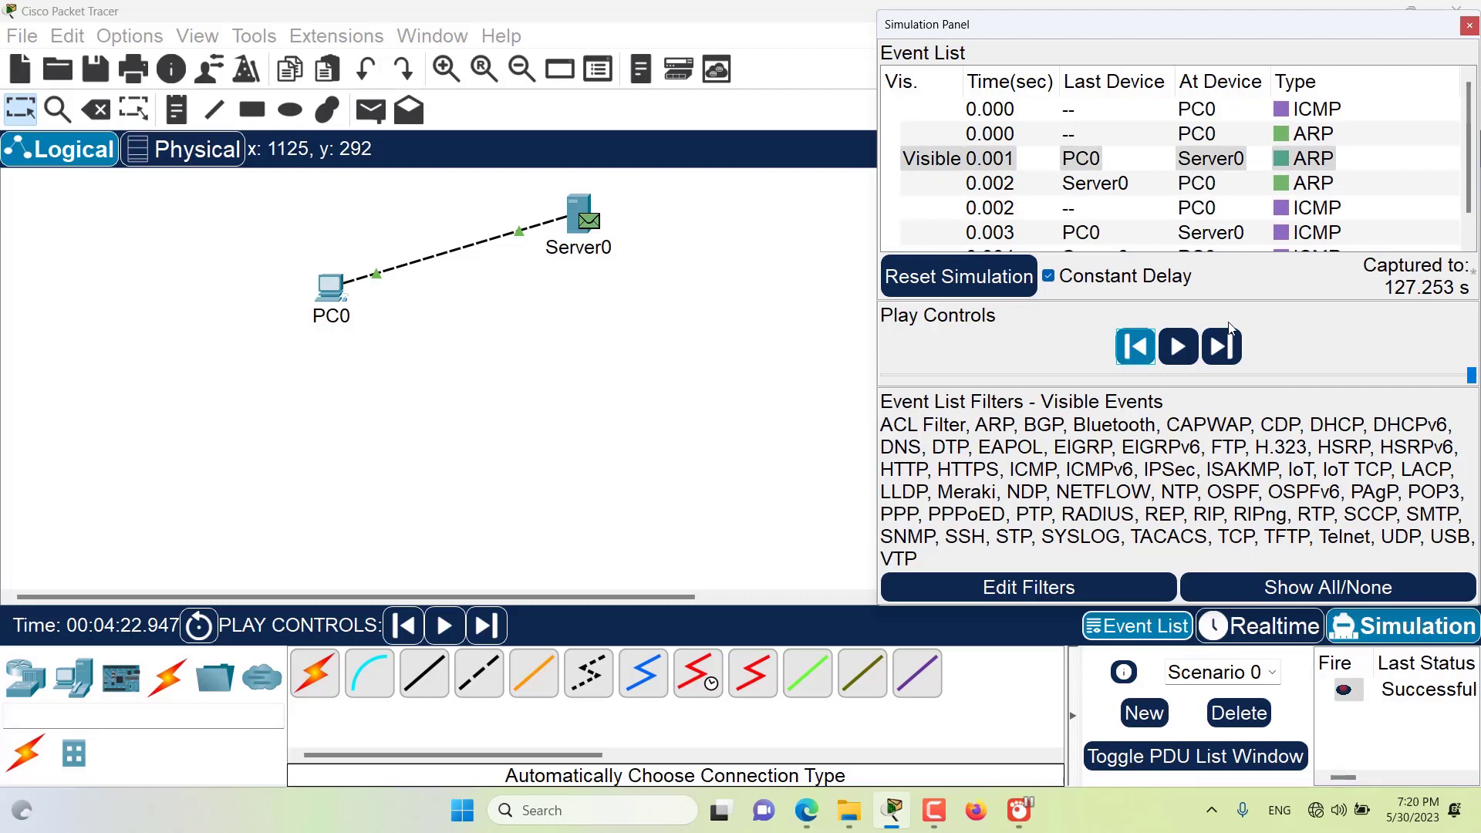
click(1134, 348)
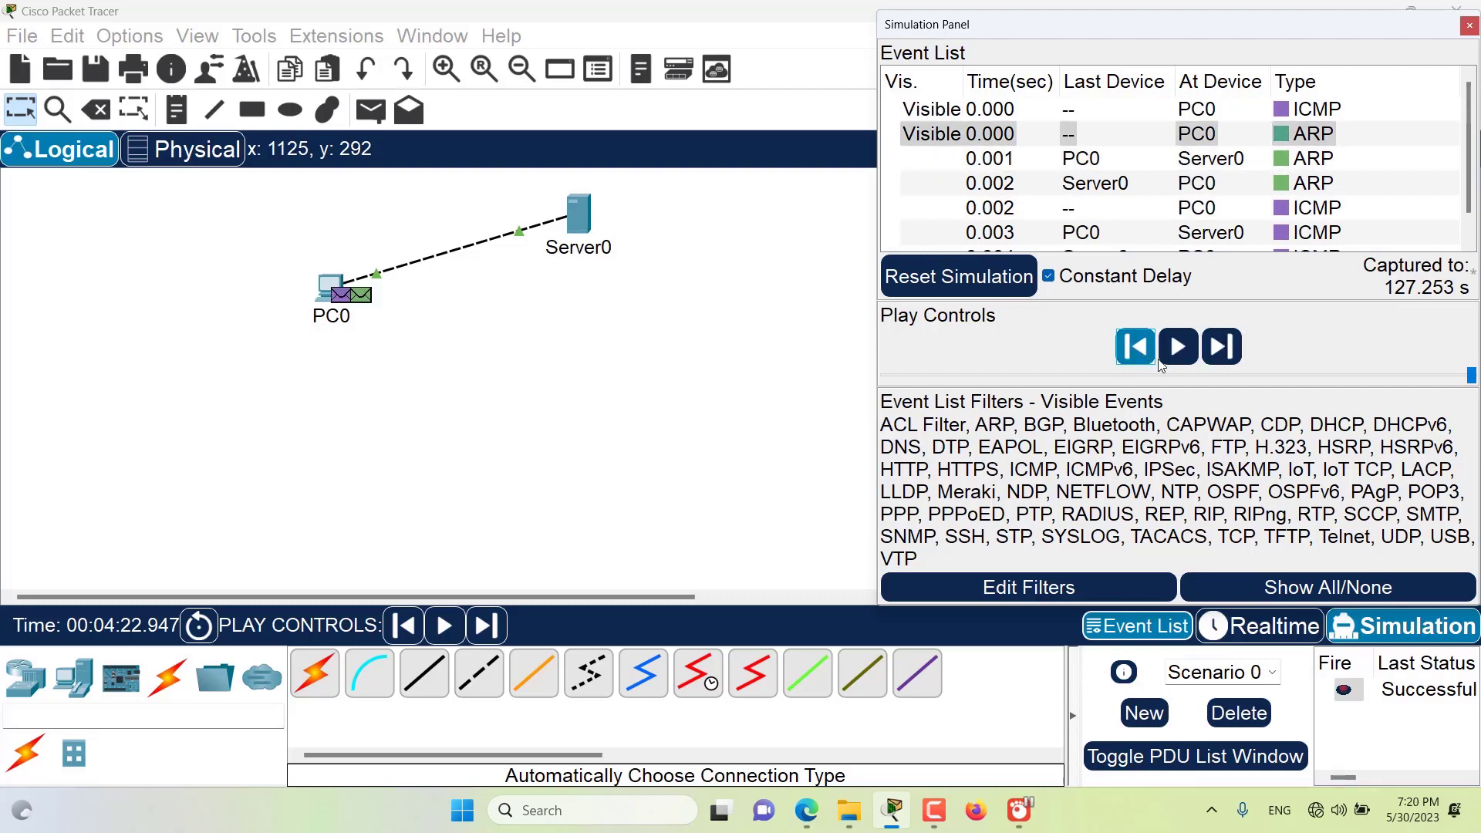
click(1221, 348)
click(1221, 348)
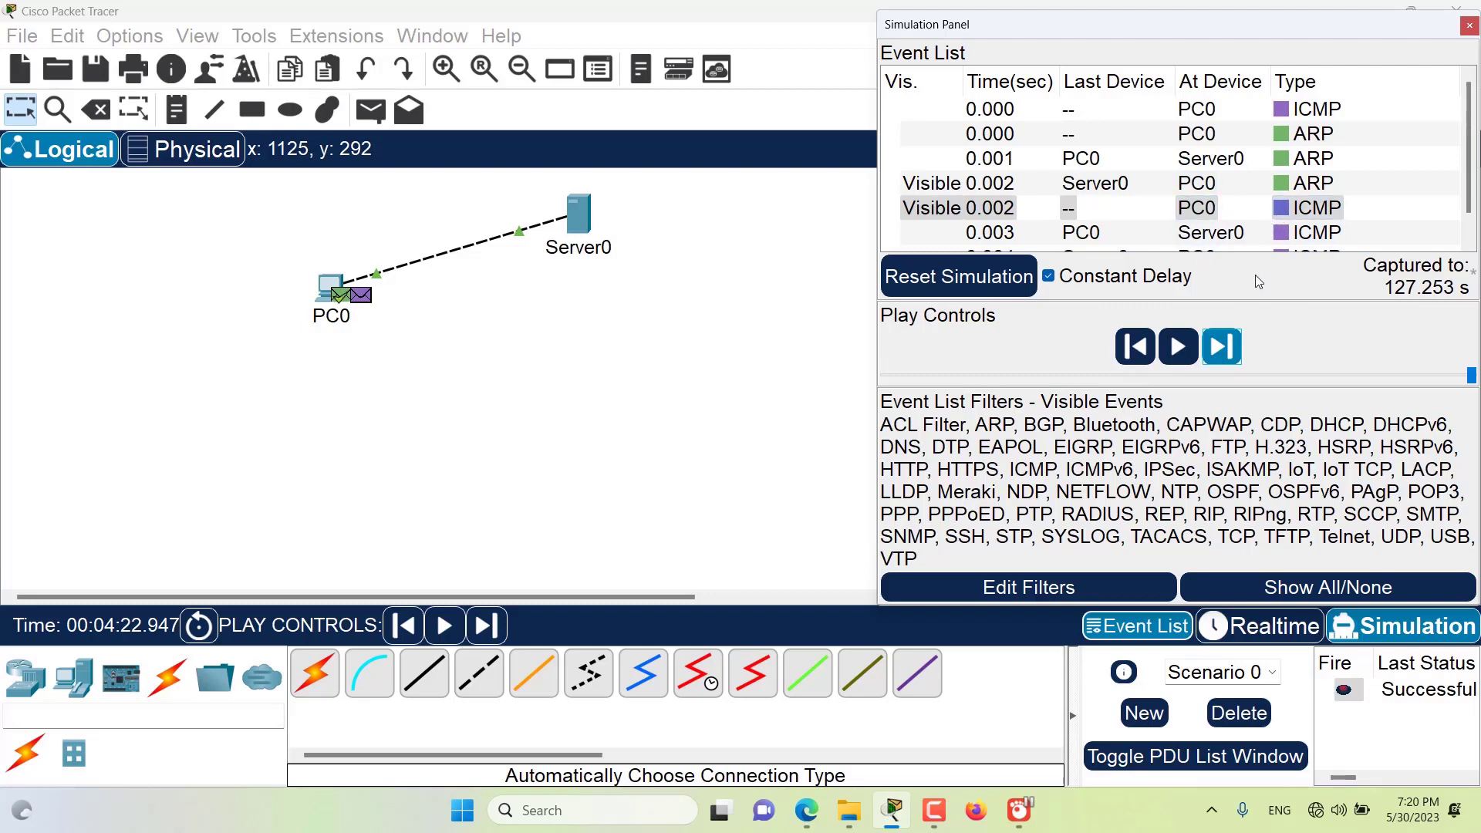
Reset the simulation, power cycle the devices and advance the capture.
click(982, 290)
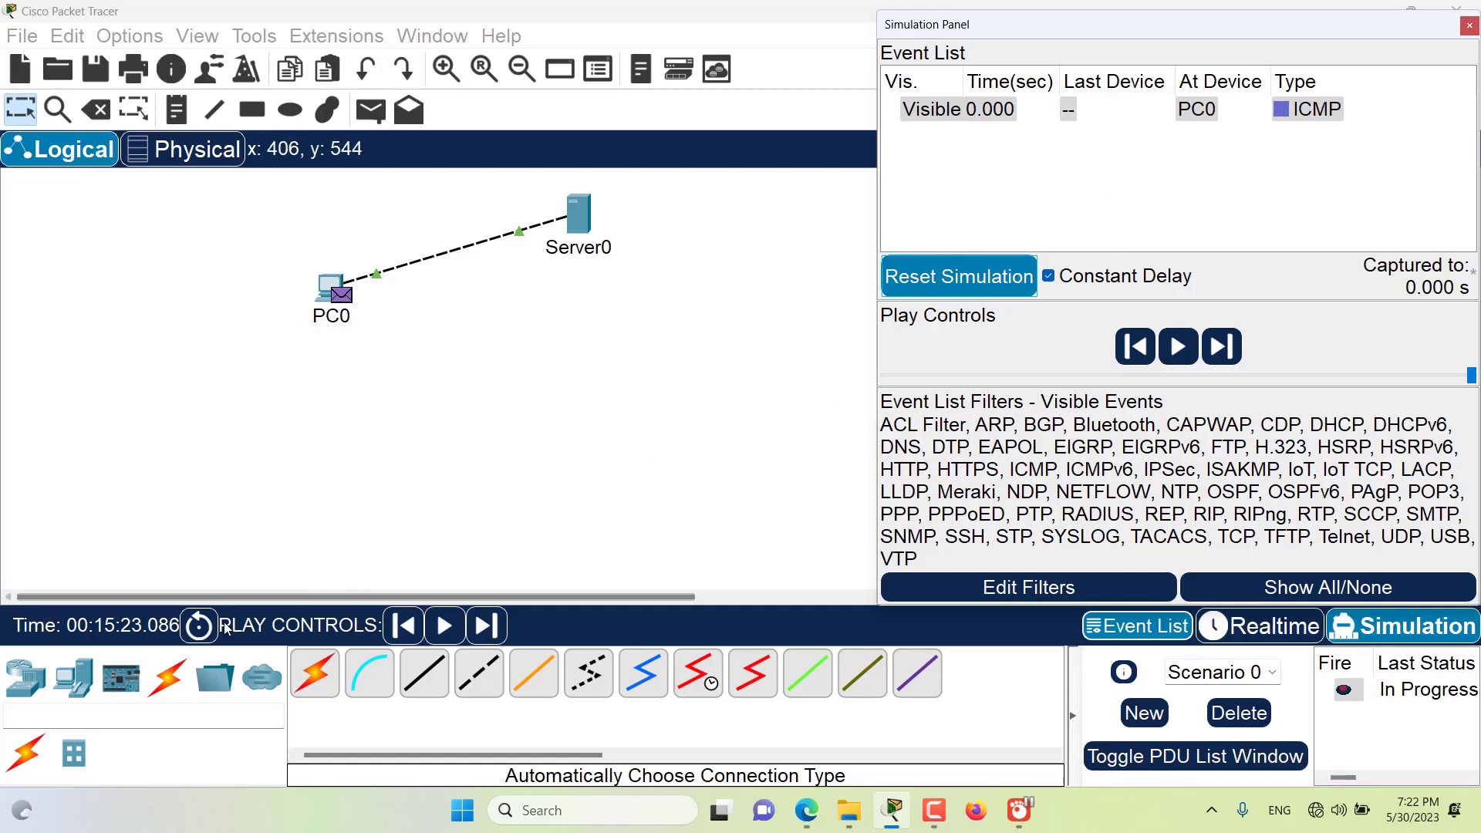
key(space)
click(1244, 364)
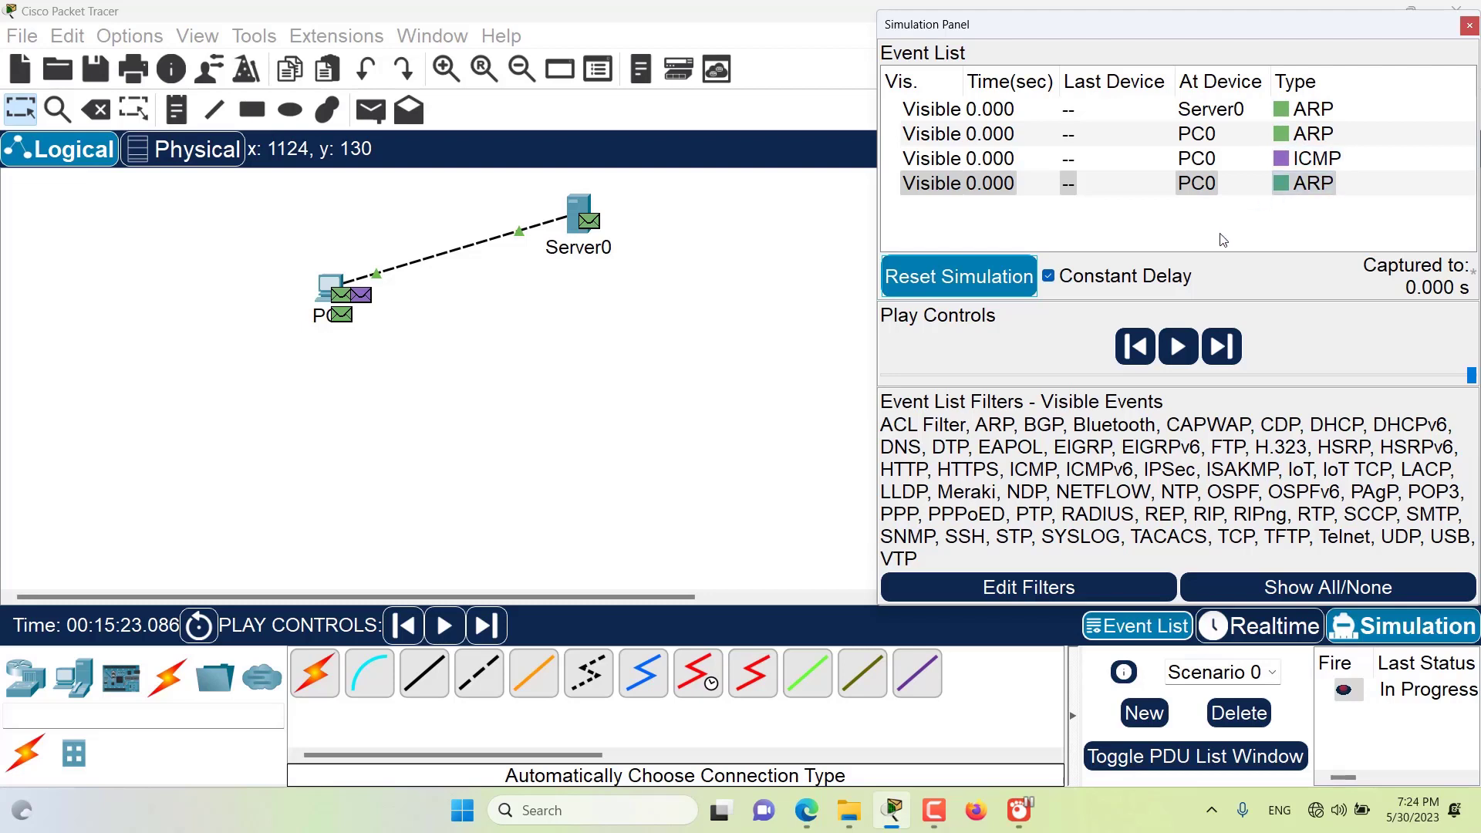
Exclude ICMP from the visible IPv4 events in the event list filters.
click(1013, 590)
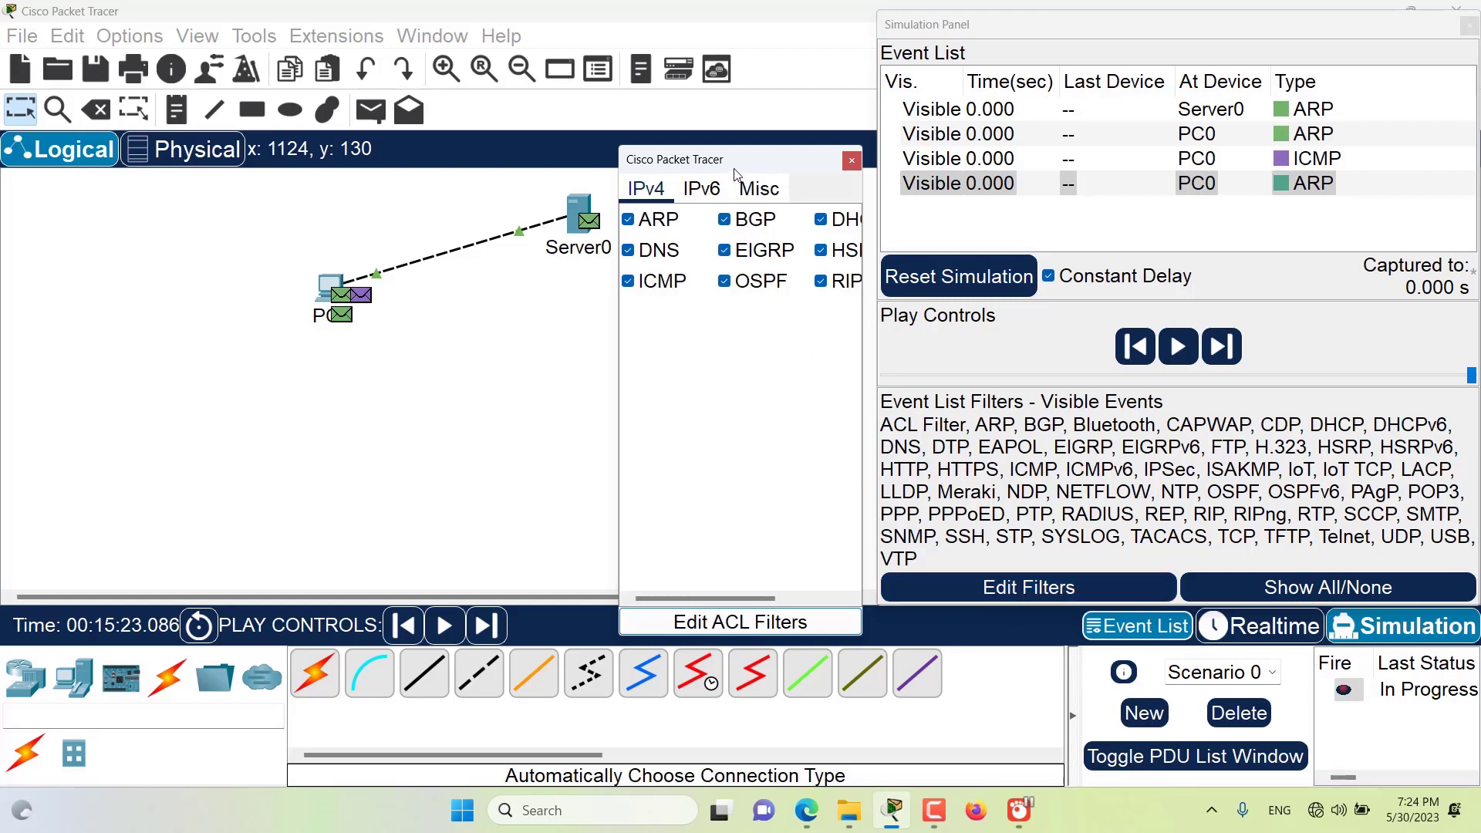
drag(735, 174, 624, 136)
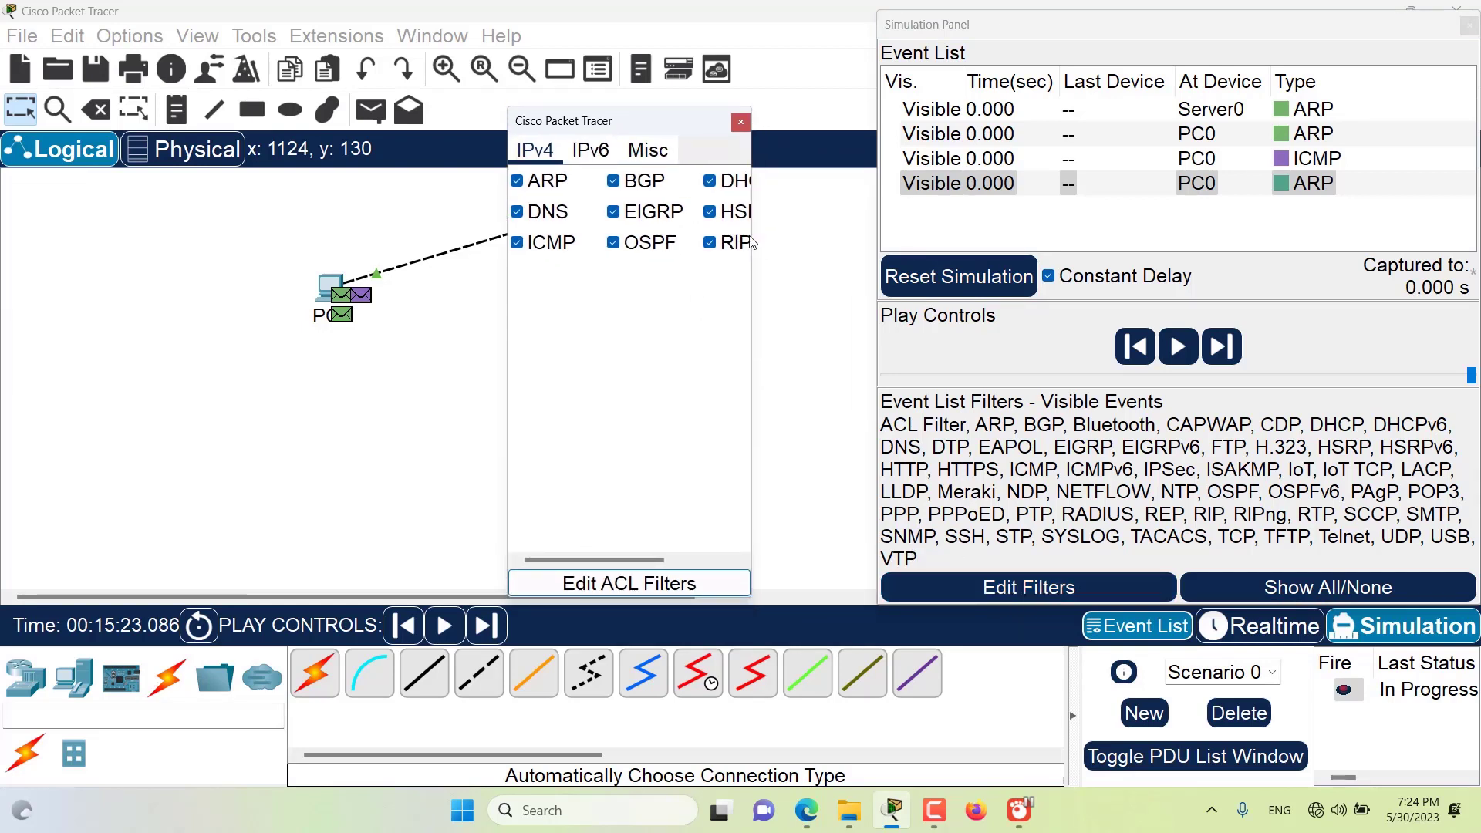
drag(754, 239, 876, 243)
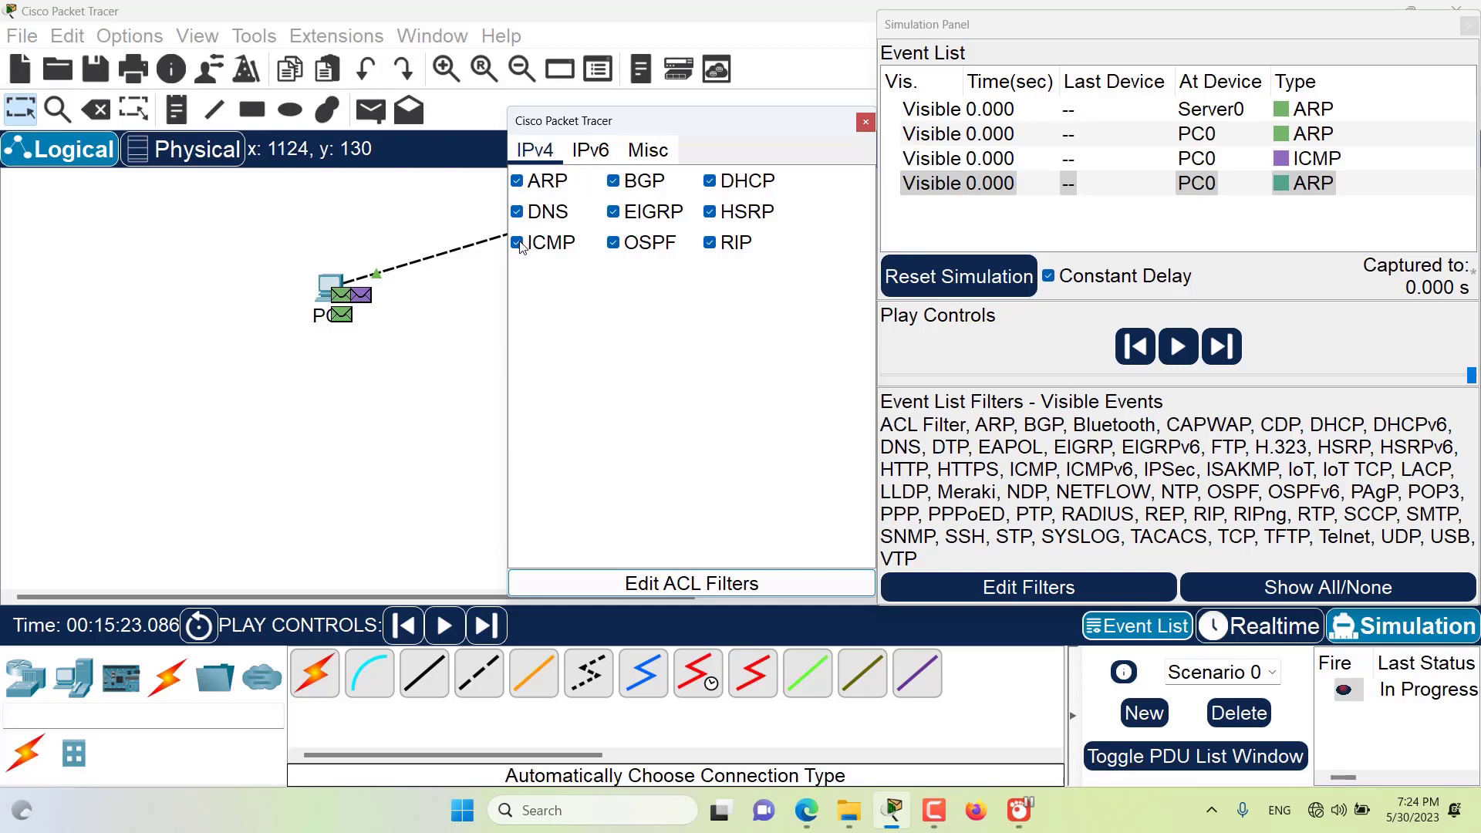
click(866, 124)
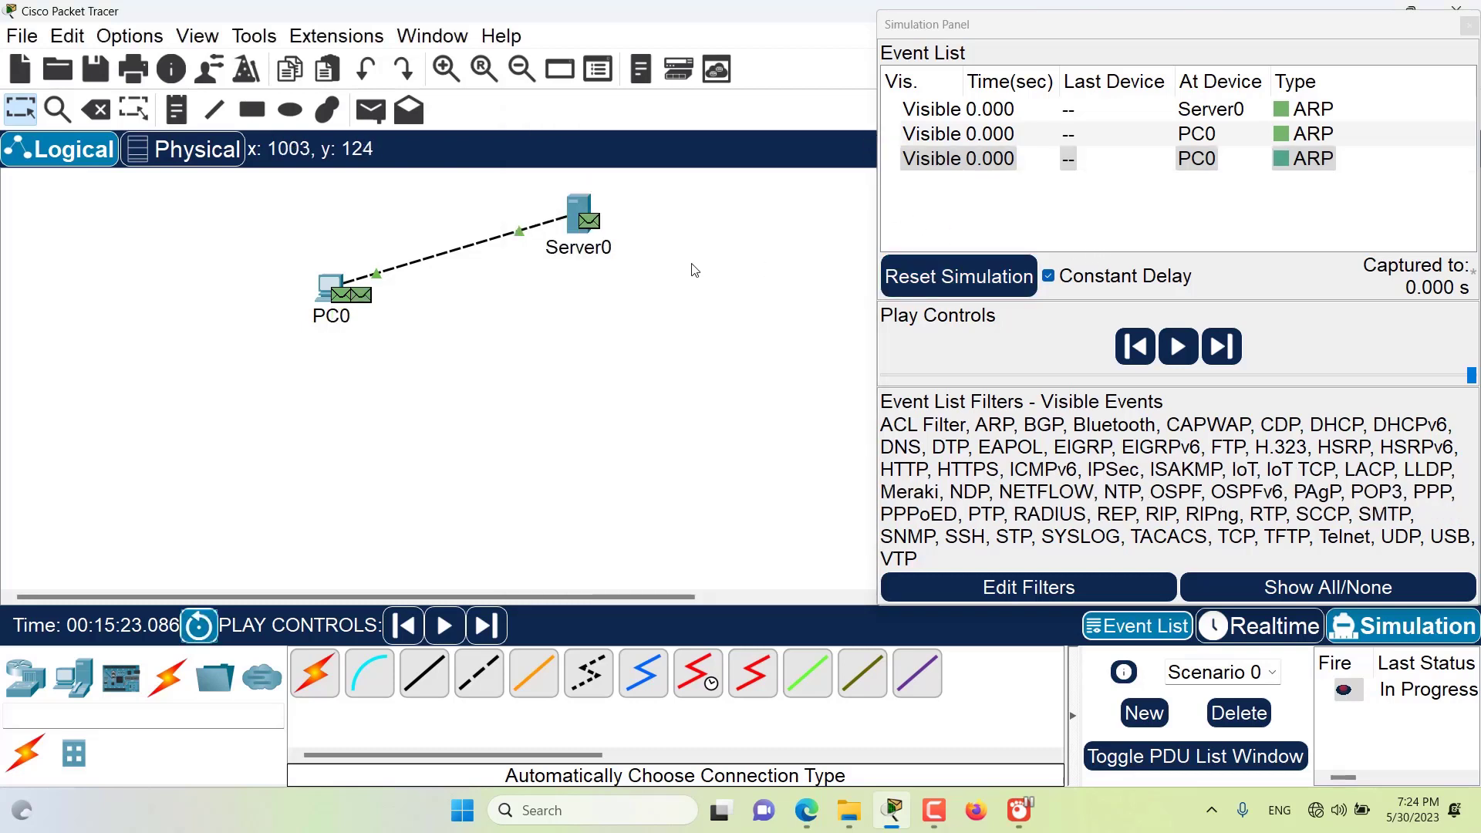
Add another simple PDU from PC0 to Server0 and step the simulation forward to 0.002 s.
click(370, 110)
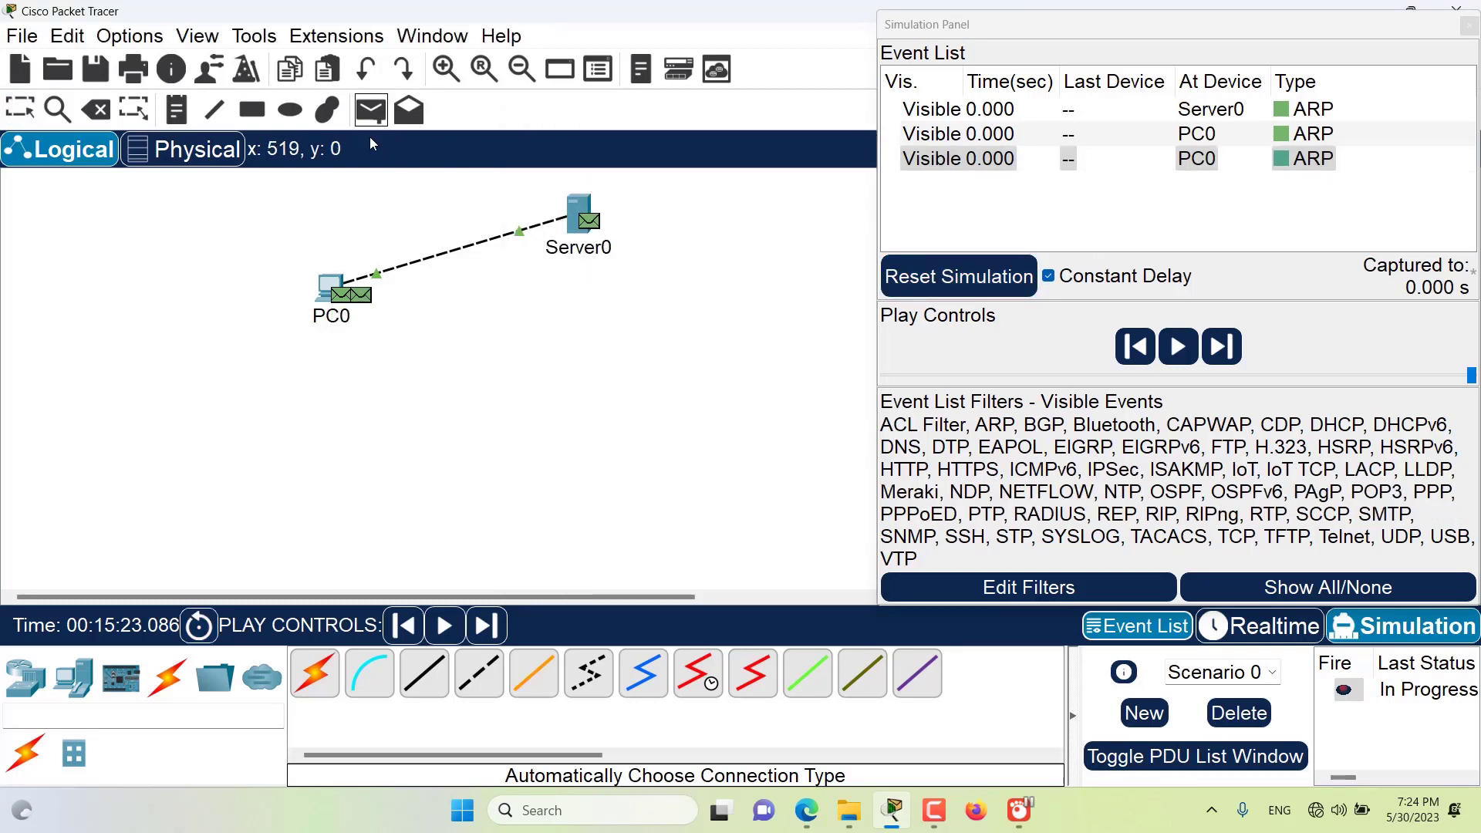
click(598, 212)
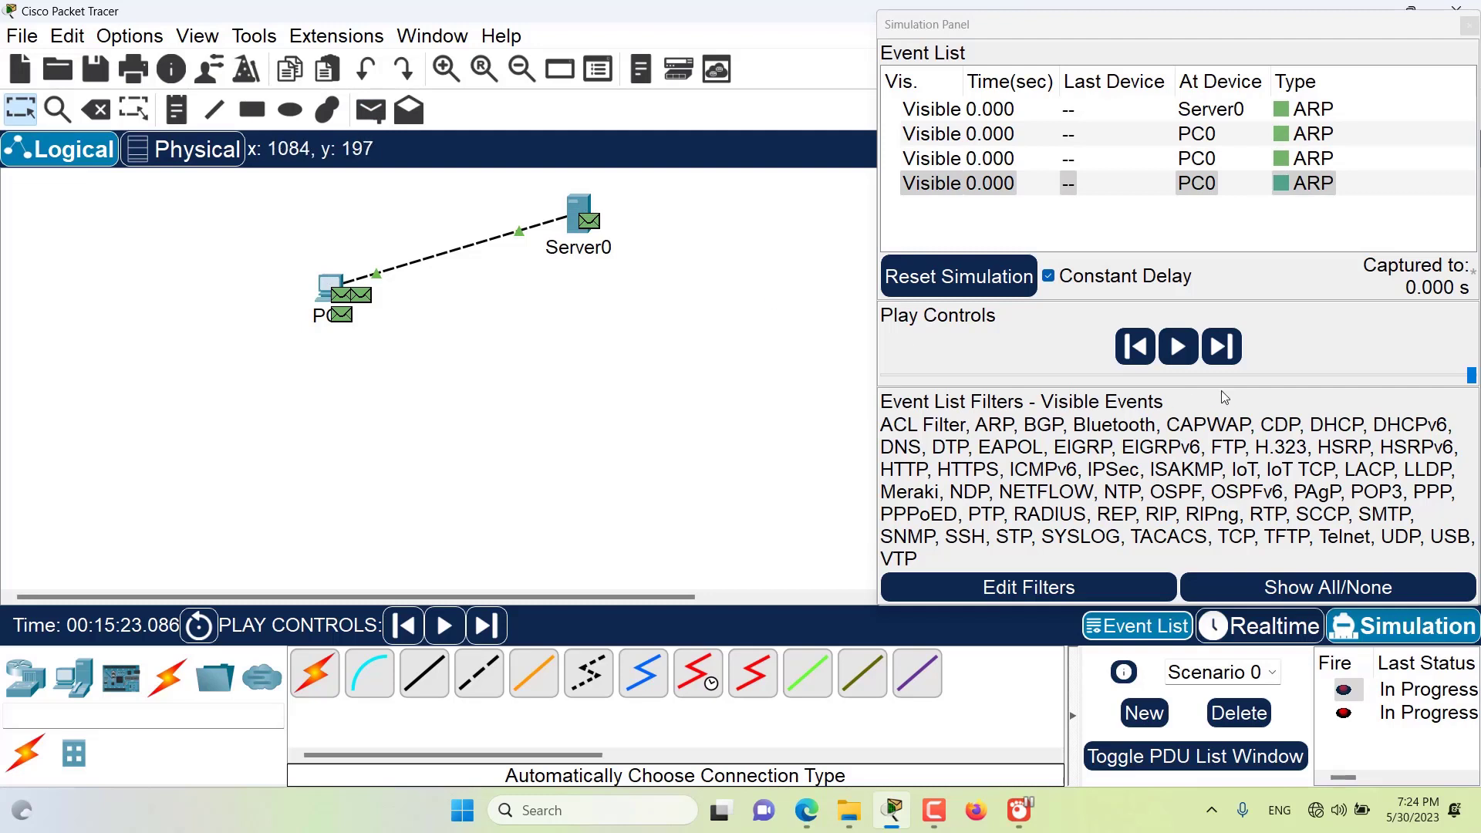
click(1231, 359)
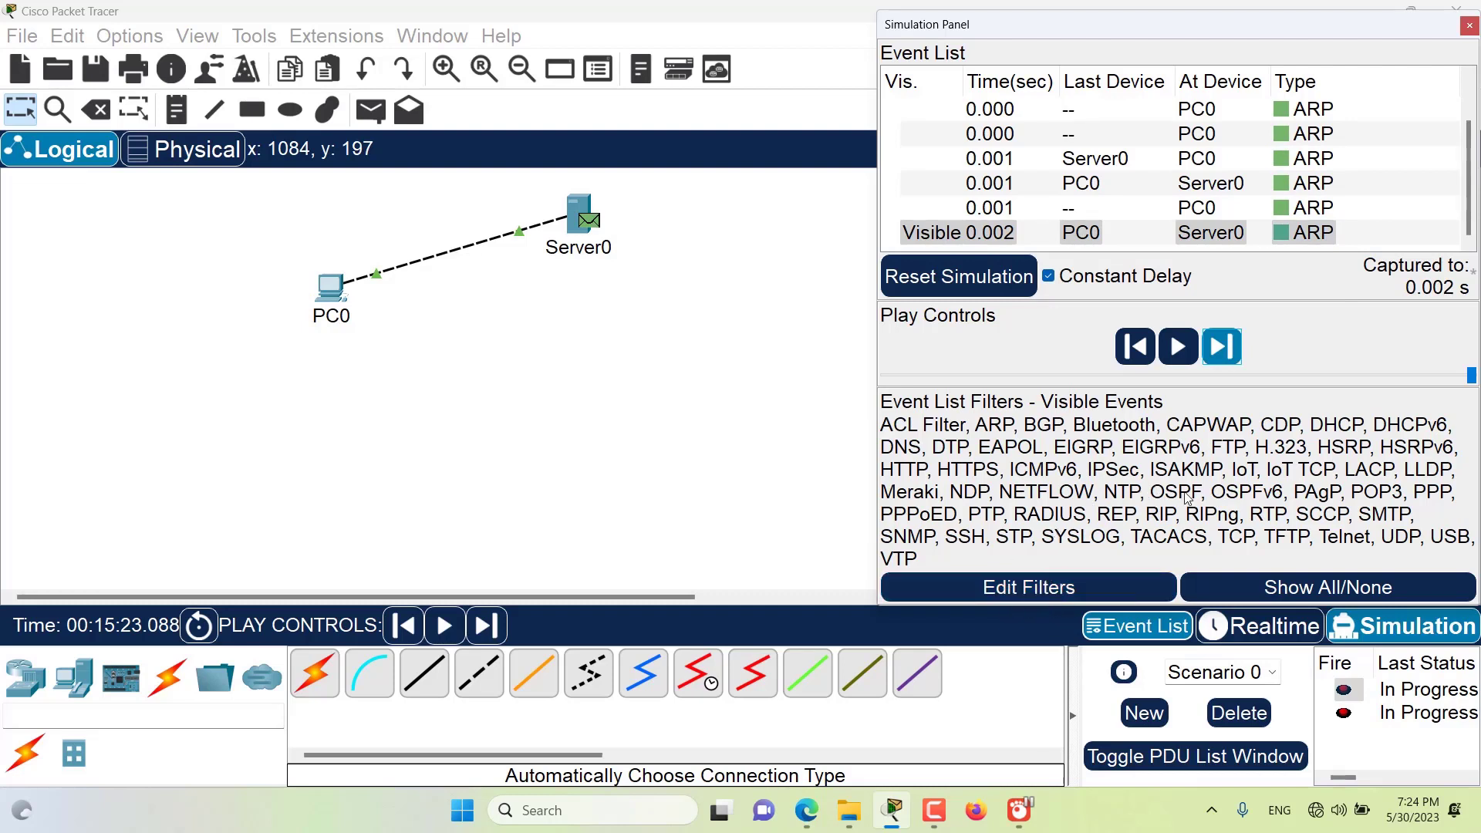
Hide all event types and show them all again, checking the IPv4 filter settings in both states.
click(1294, 590)
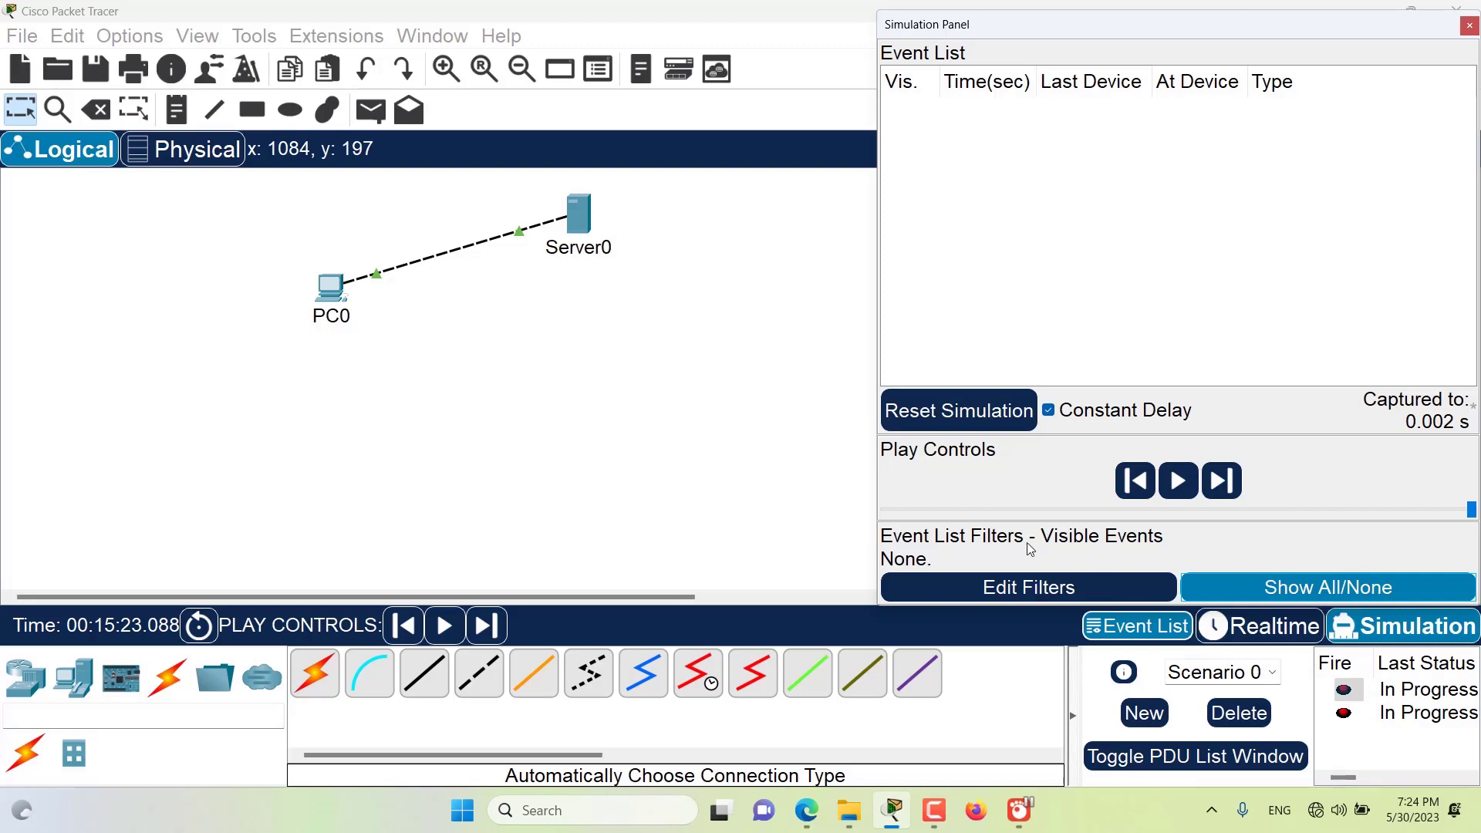
click(1051, 587)
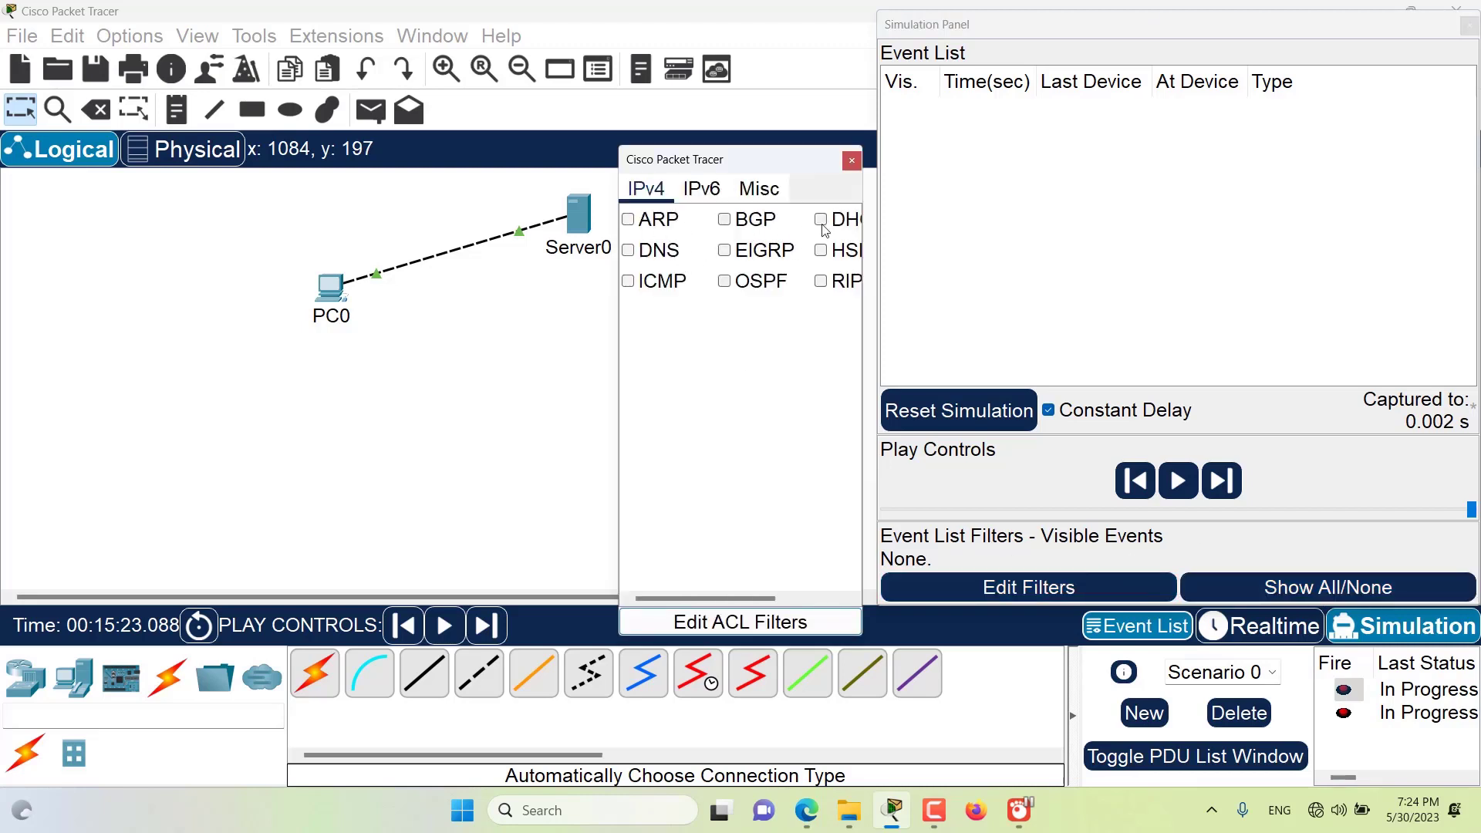
click(852, 161)
click(1262, 579)
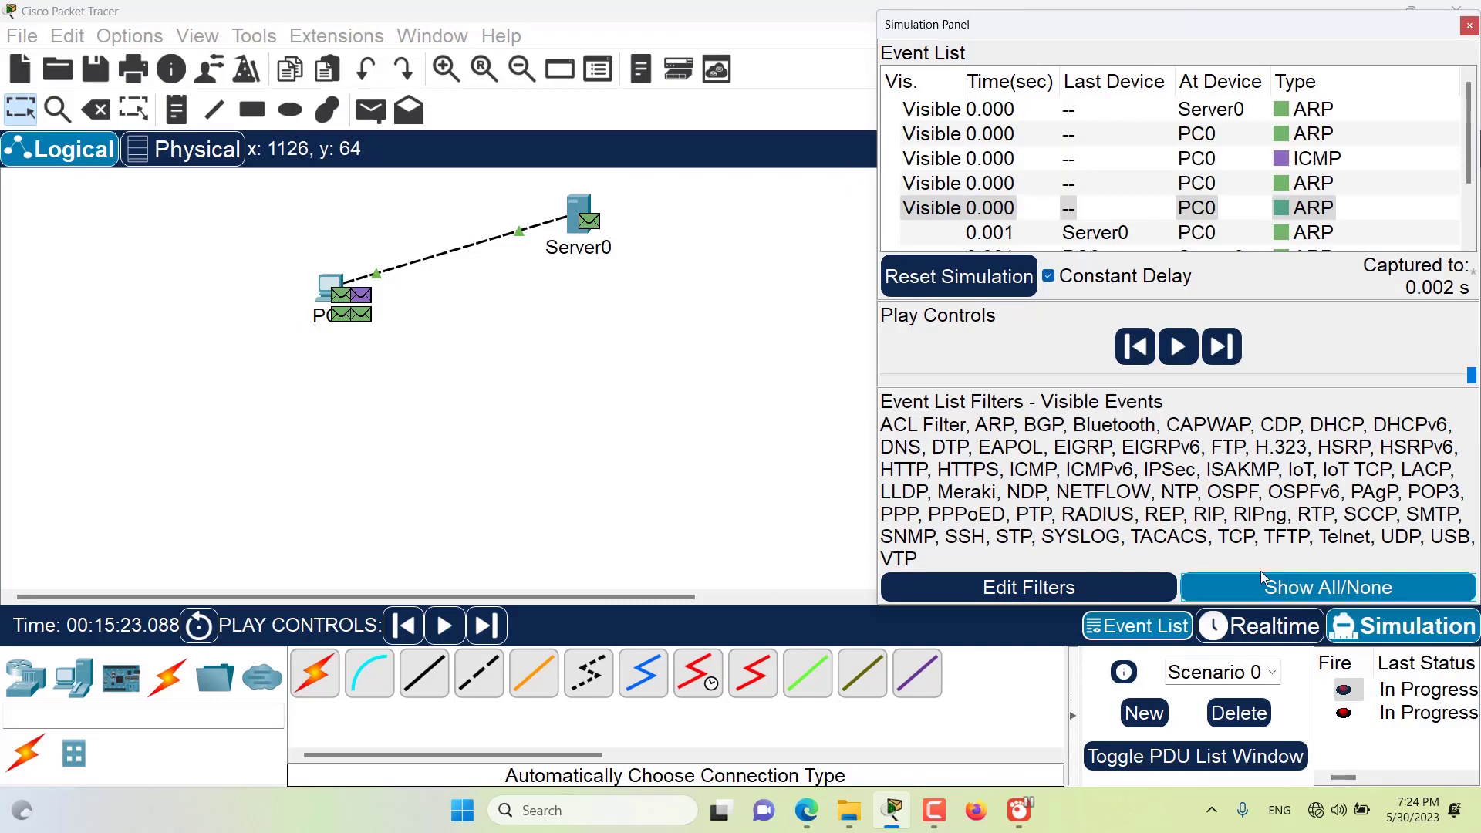
click(1003, 583)
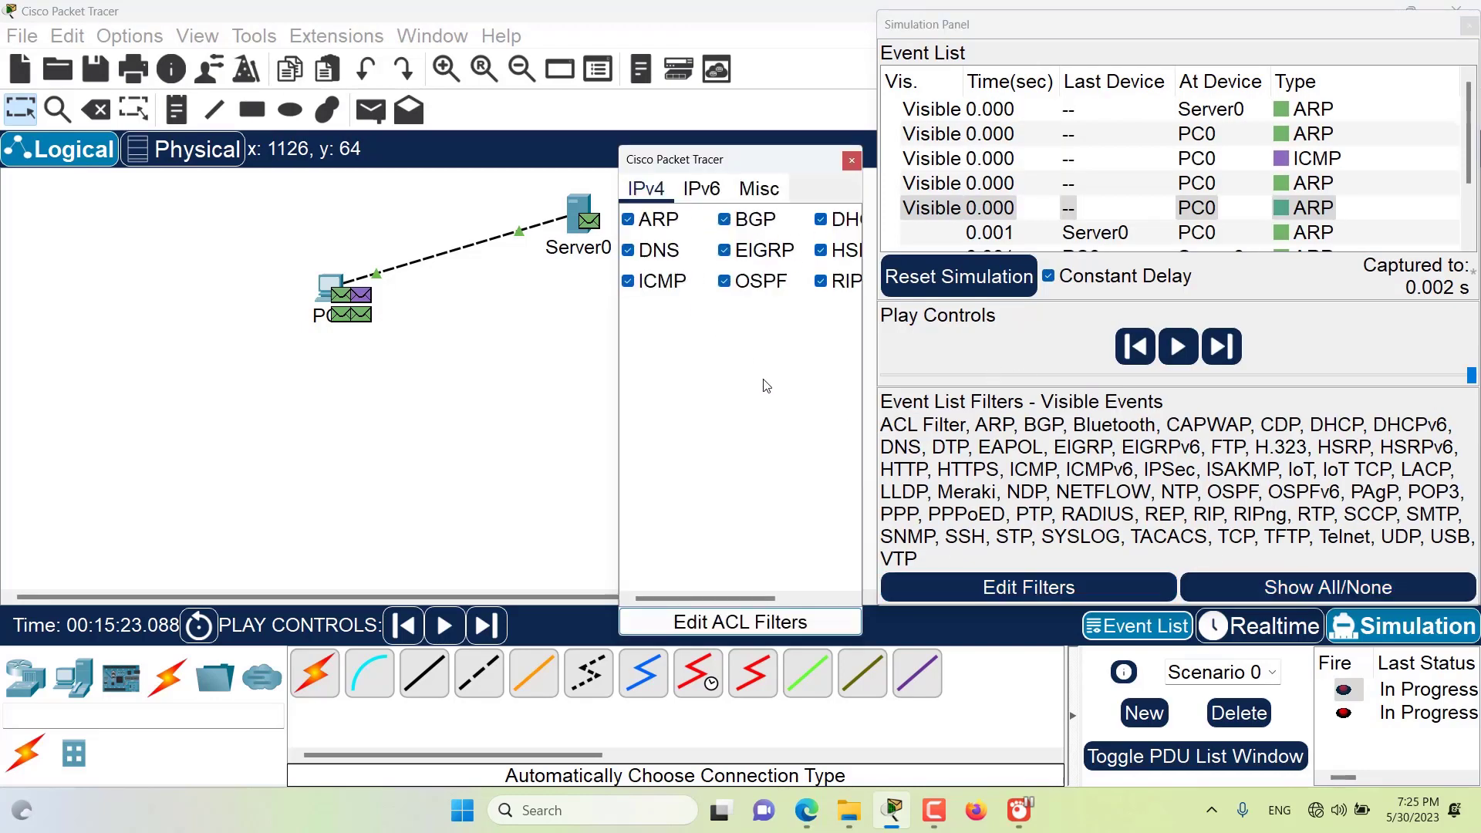
click(851, 160)
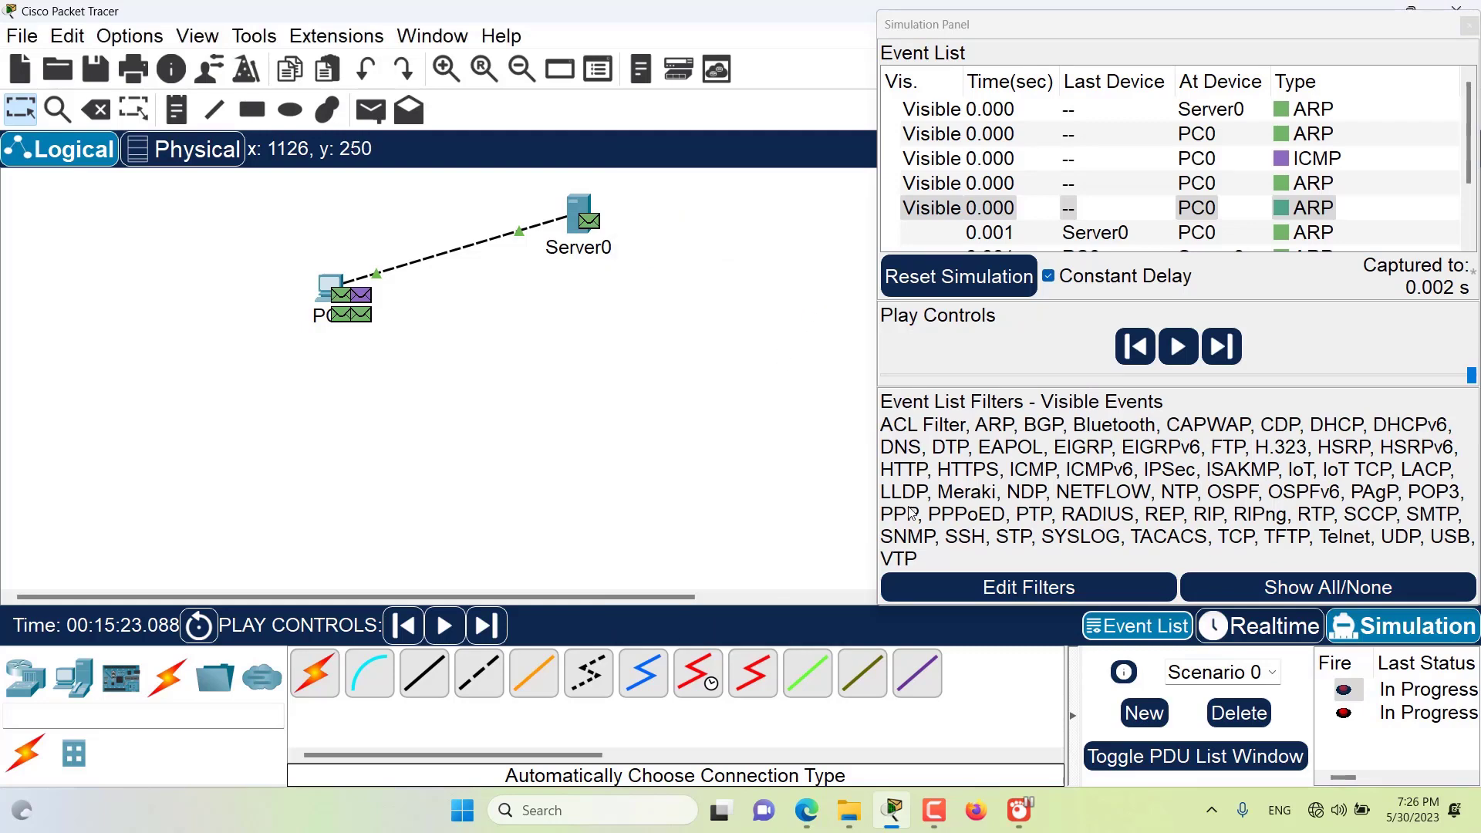
Add the extended ACL statement "deny ip any any" to the ACL filter and close the ACL filter editor.
click(999, 586)
drag(745, 154, 603, 87)
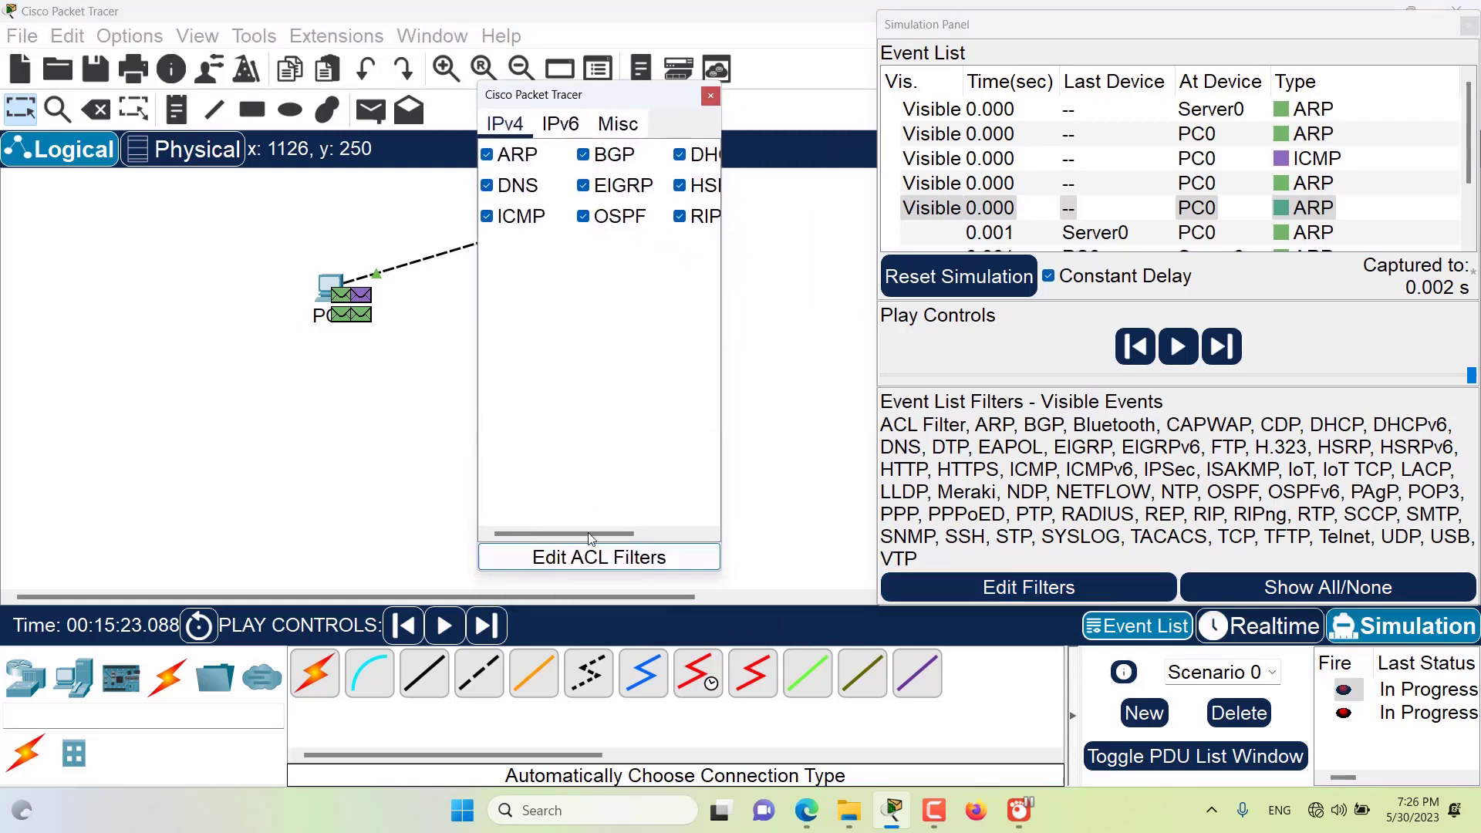
click(608, 560)
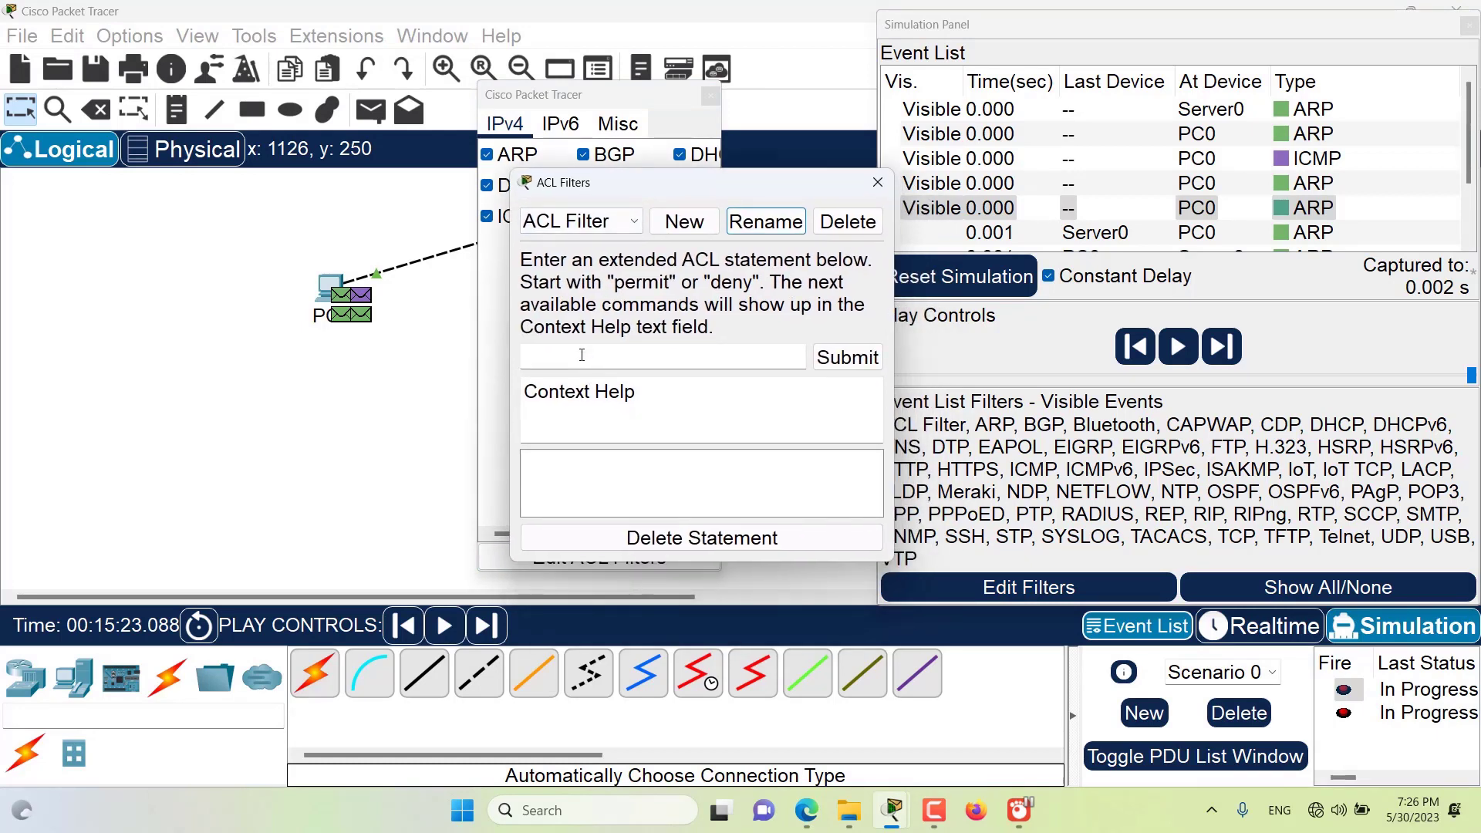
text(den)
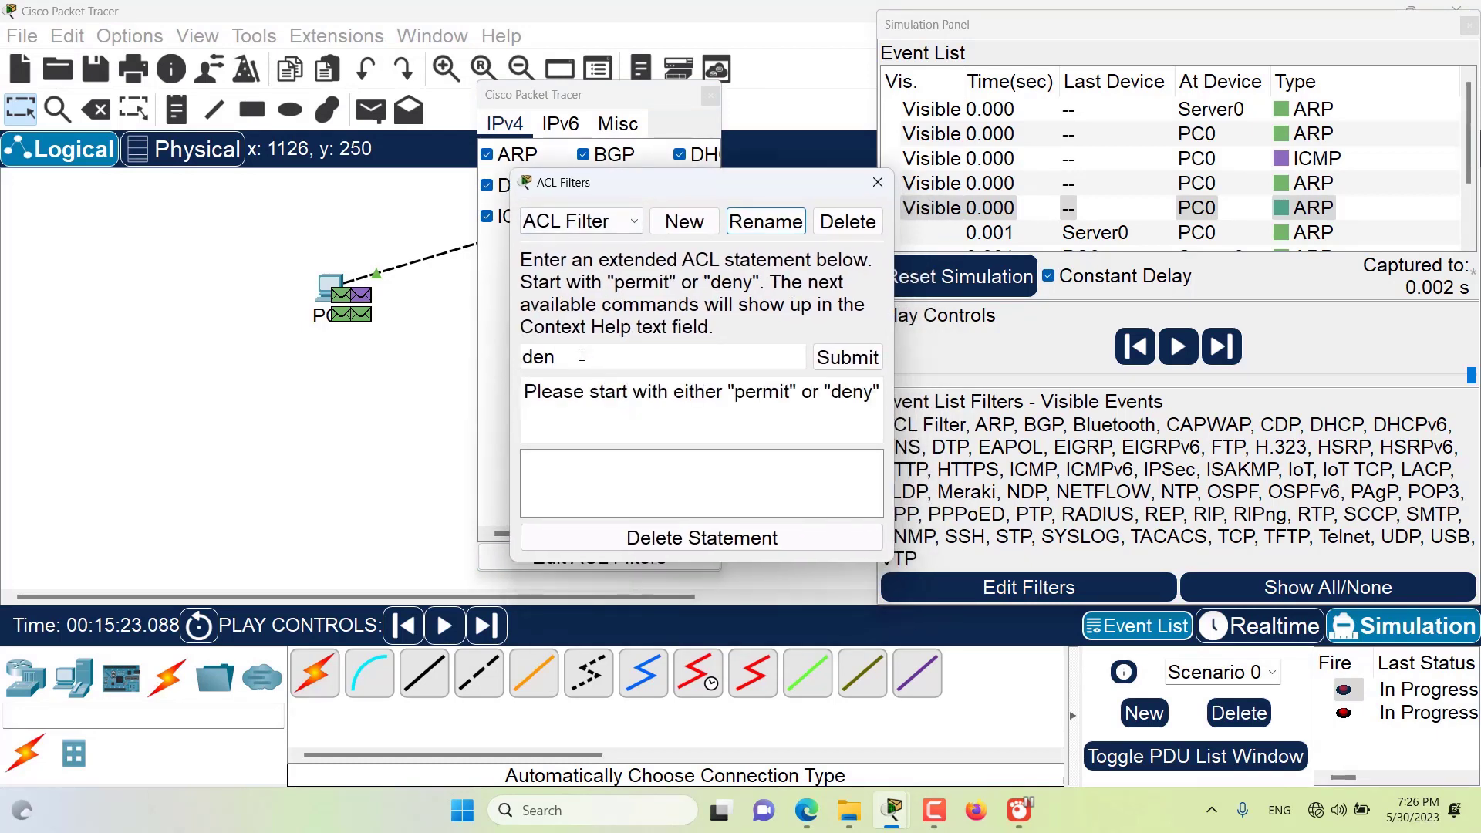
text(y ip any any)
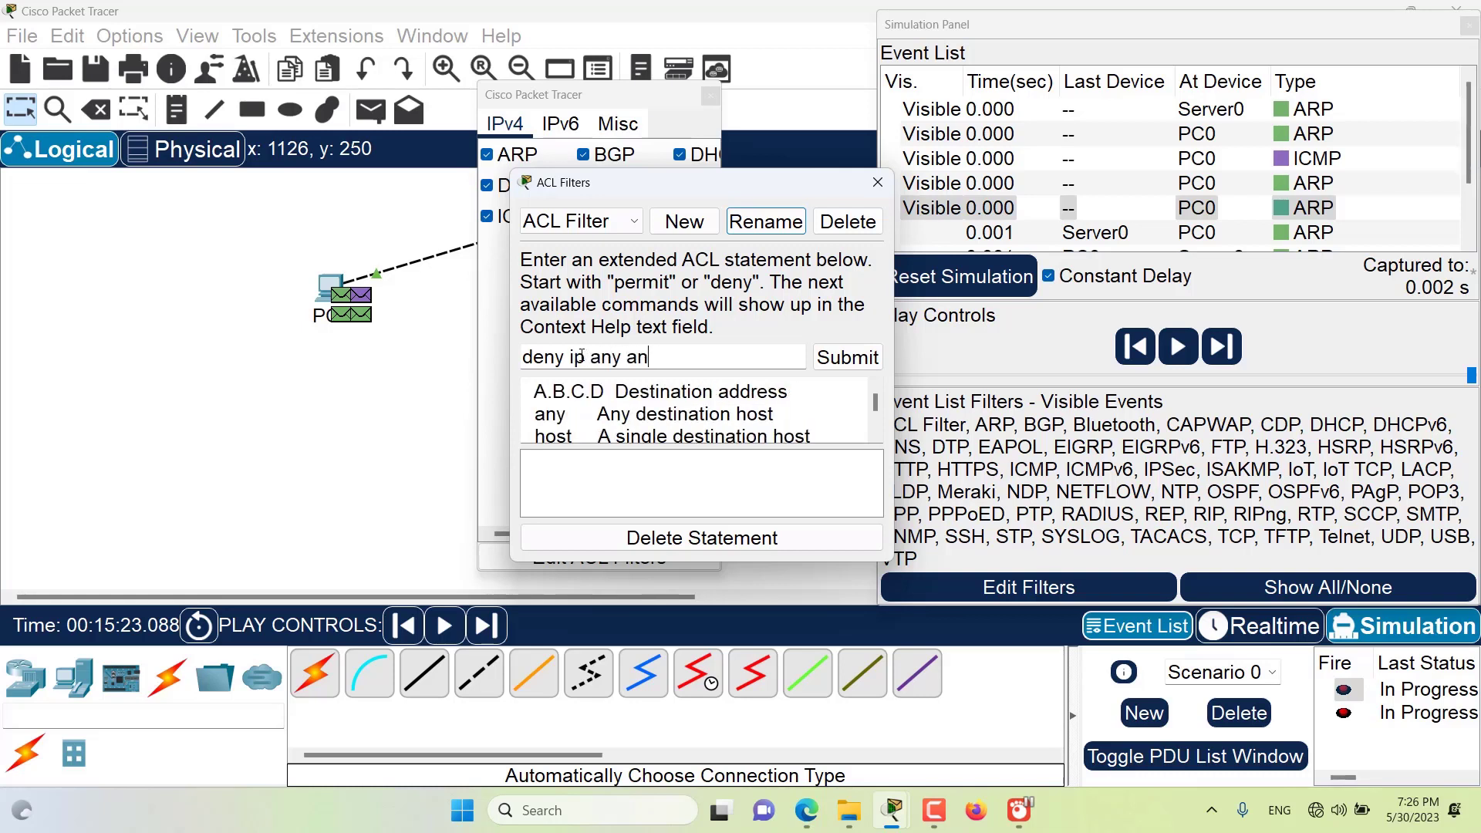
click(848, 357)
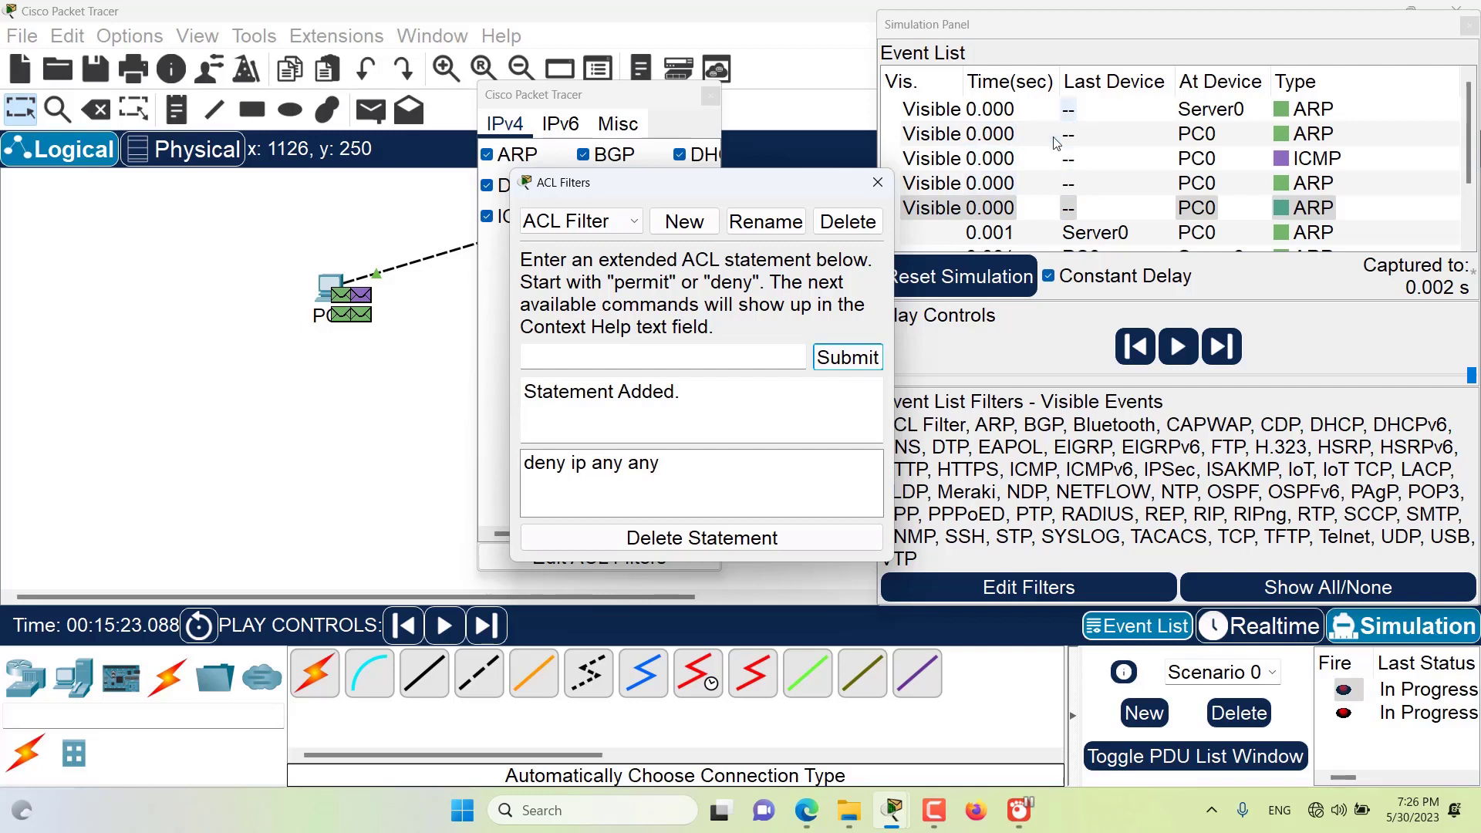
click(700, 356)
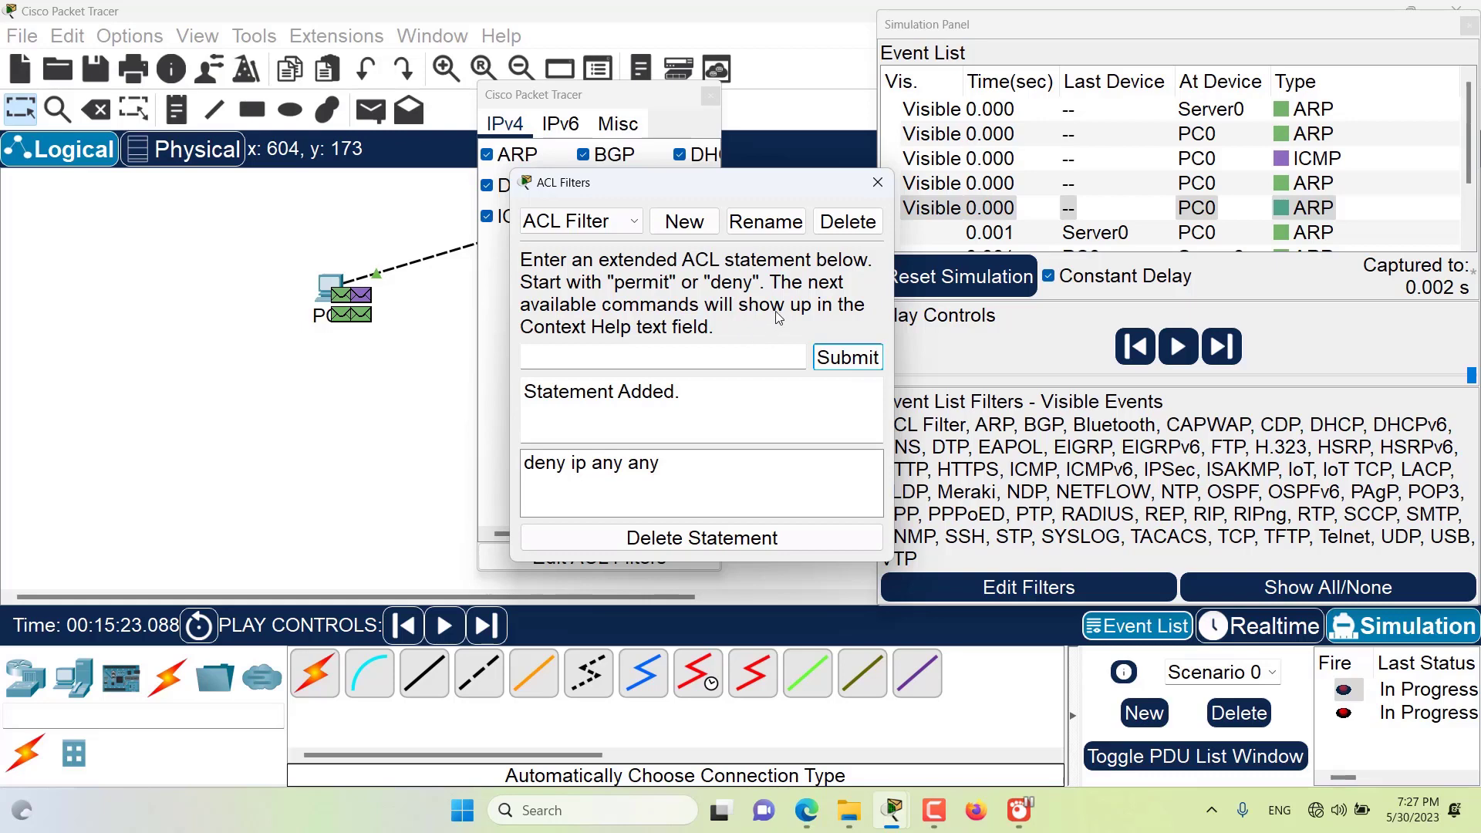
click(876, 184)
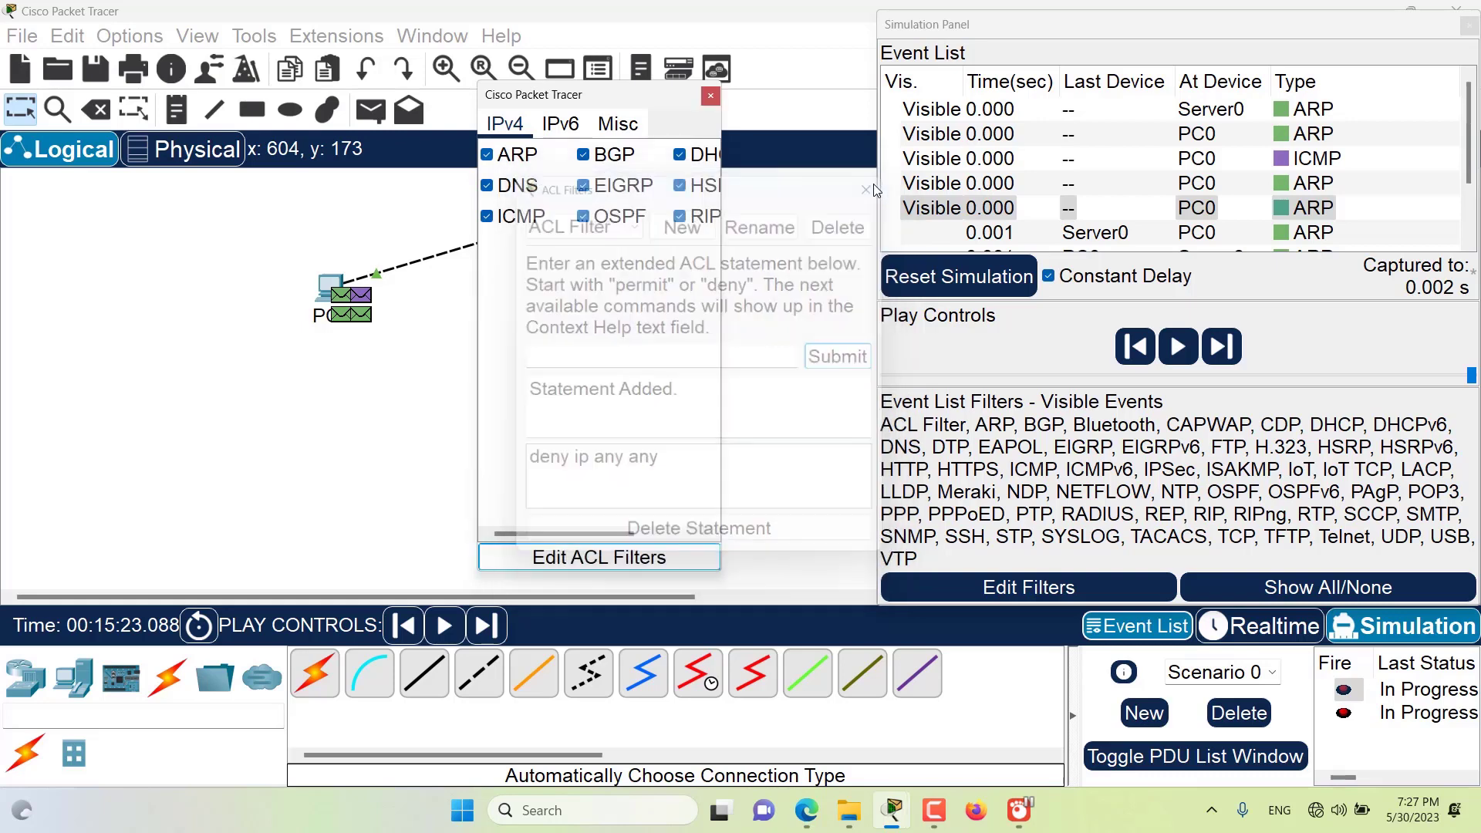
Close the event list filters and toggle the Simulation Panel off and back on.
click(714, 97)
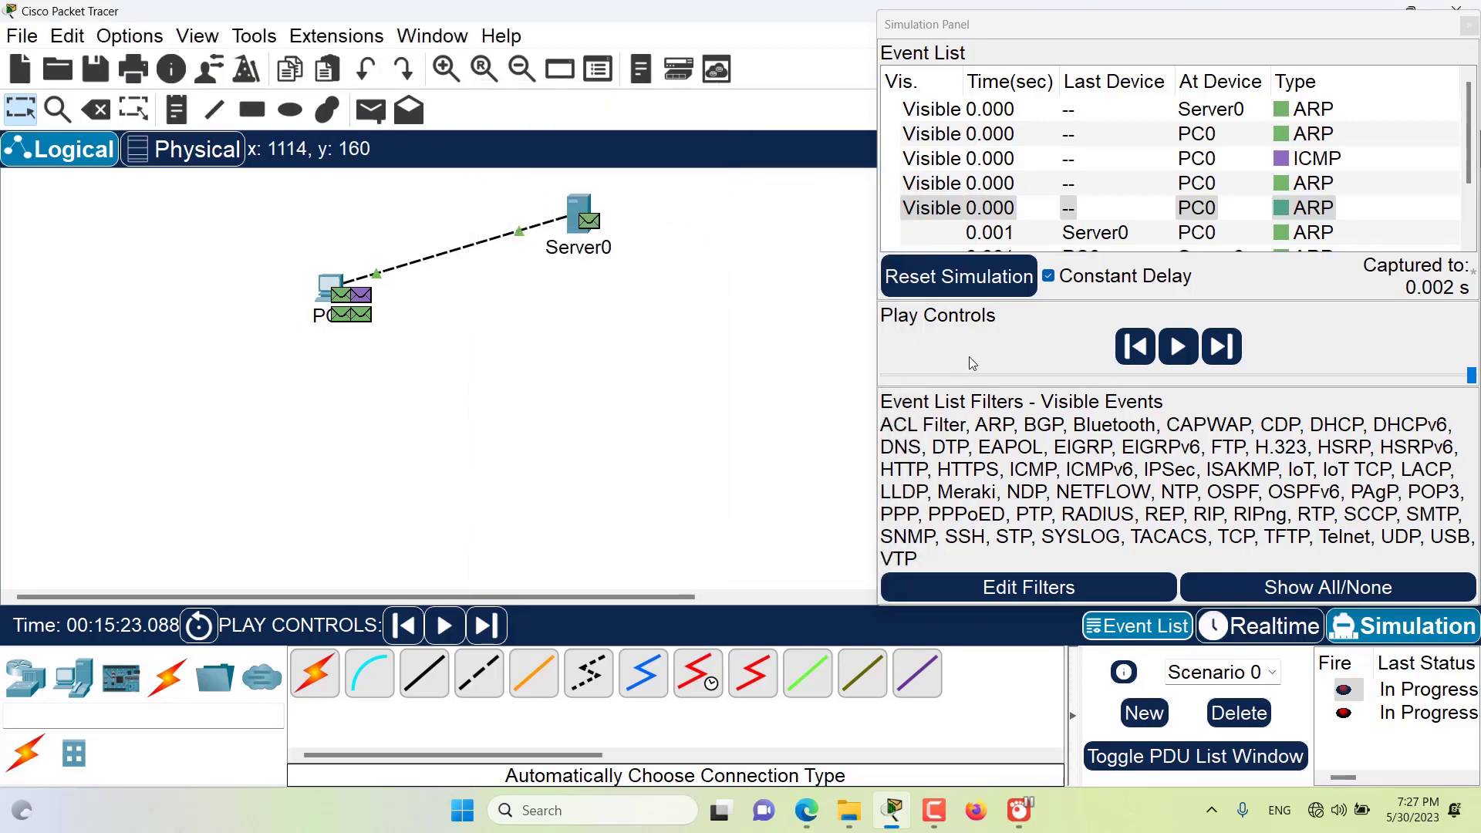
click(1122, 639)
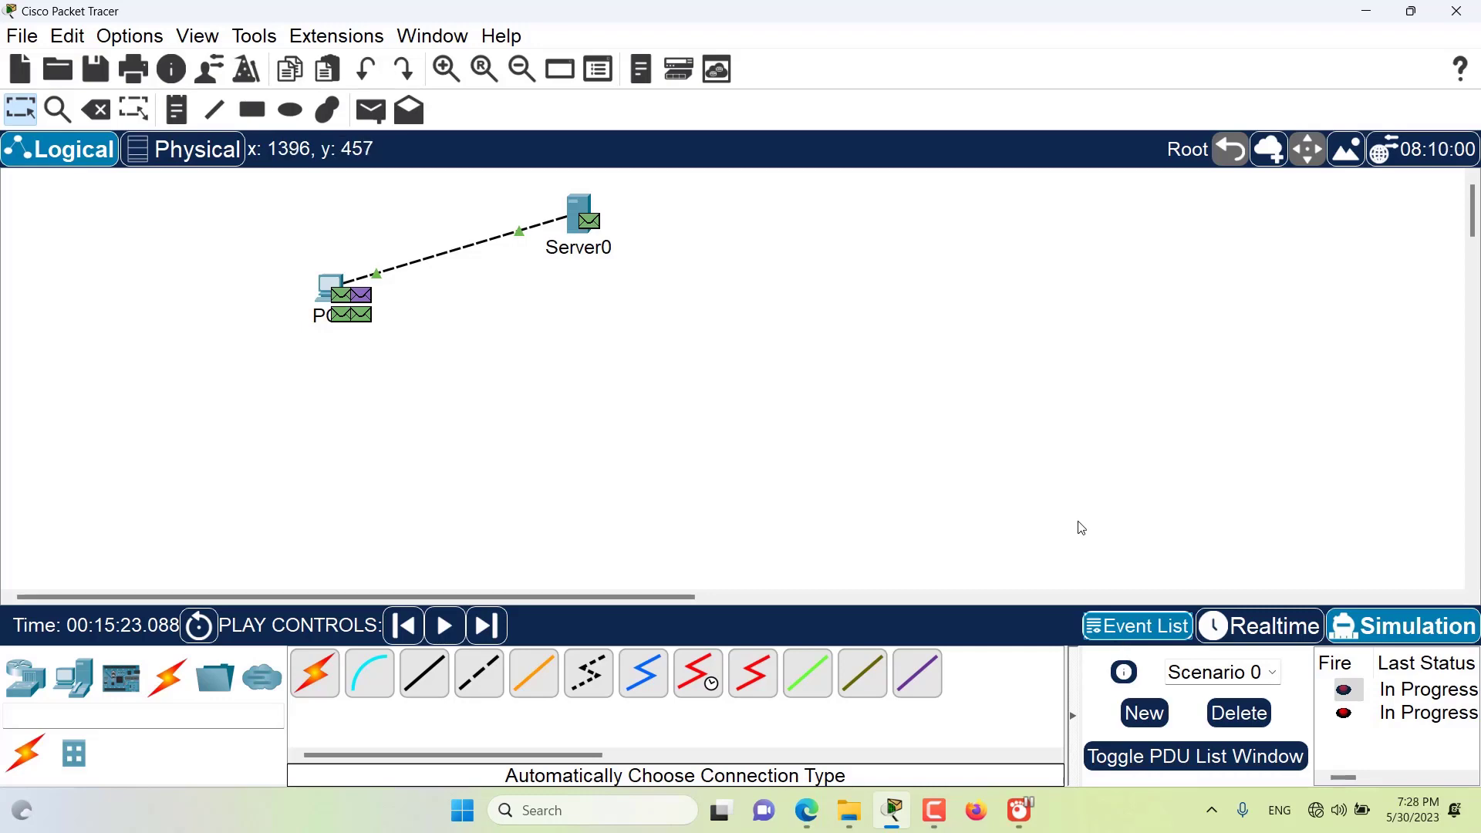
click(1116, 634)
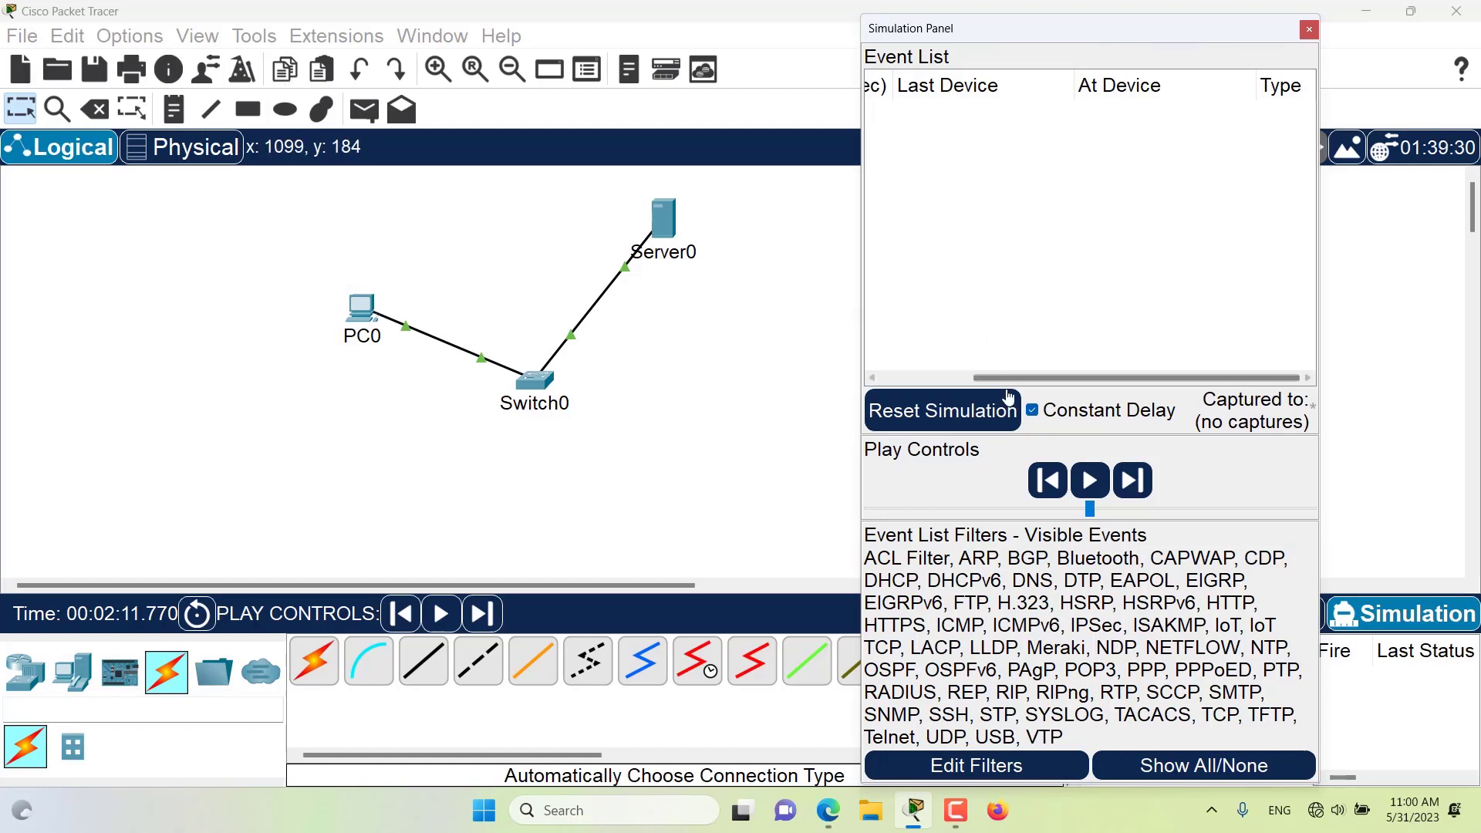
Run the simulation on the PC0, Switch0 and Server0 network and pause it at 1.997 s.
drag(1011, 377, 916, 377)
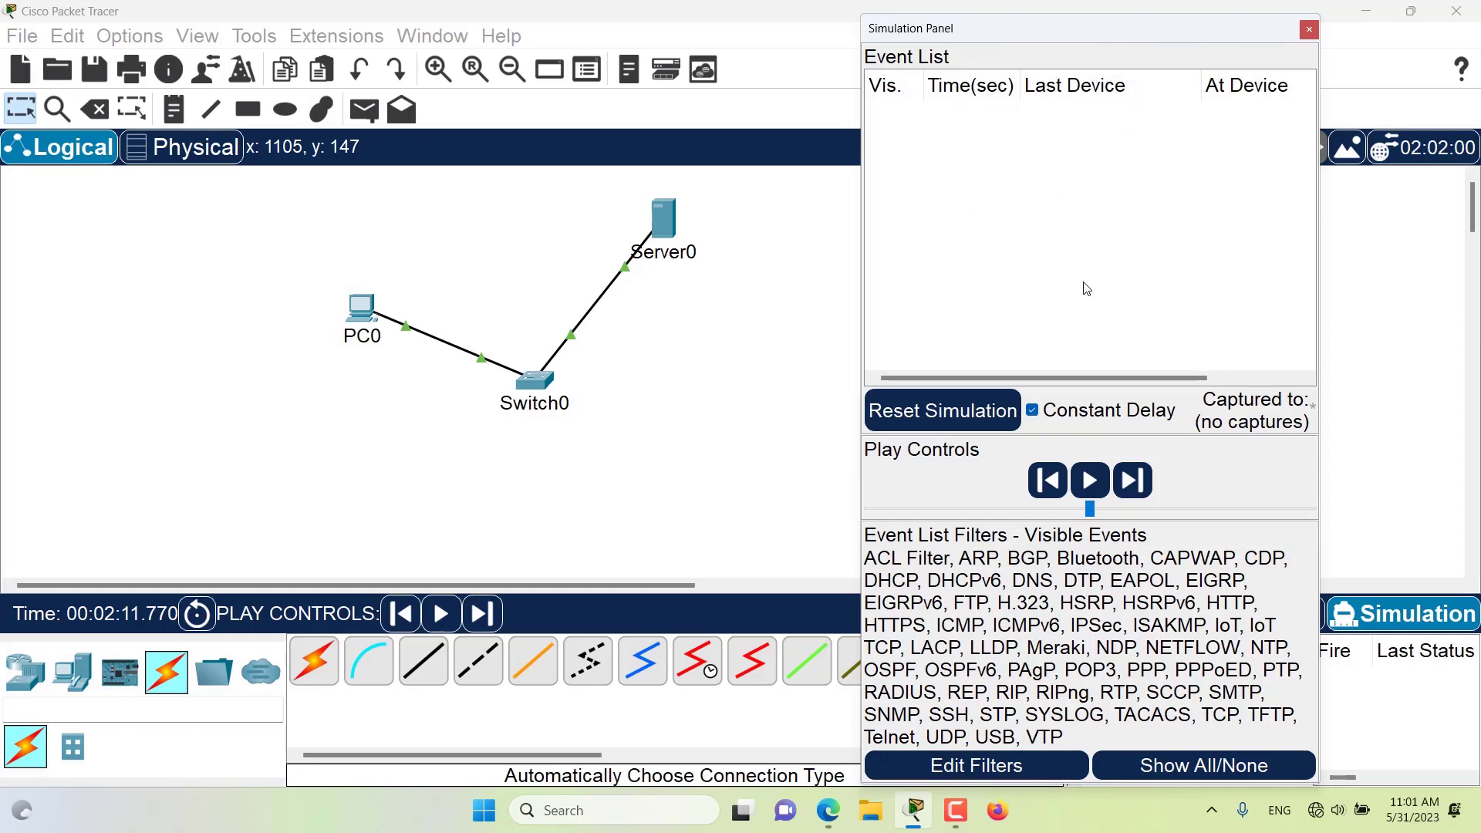
click(1091, 481)
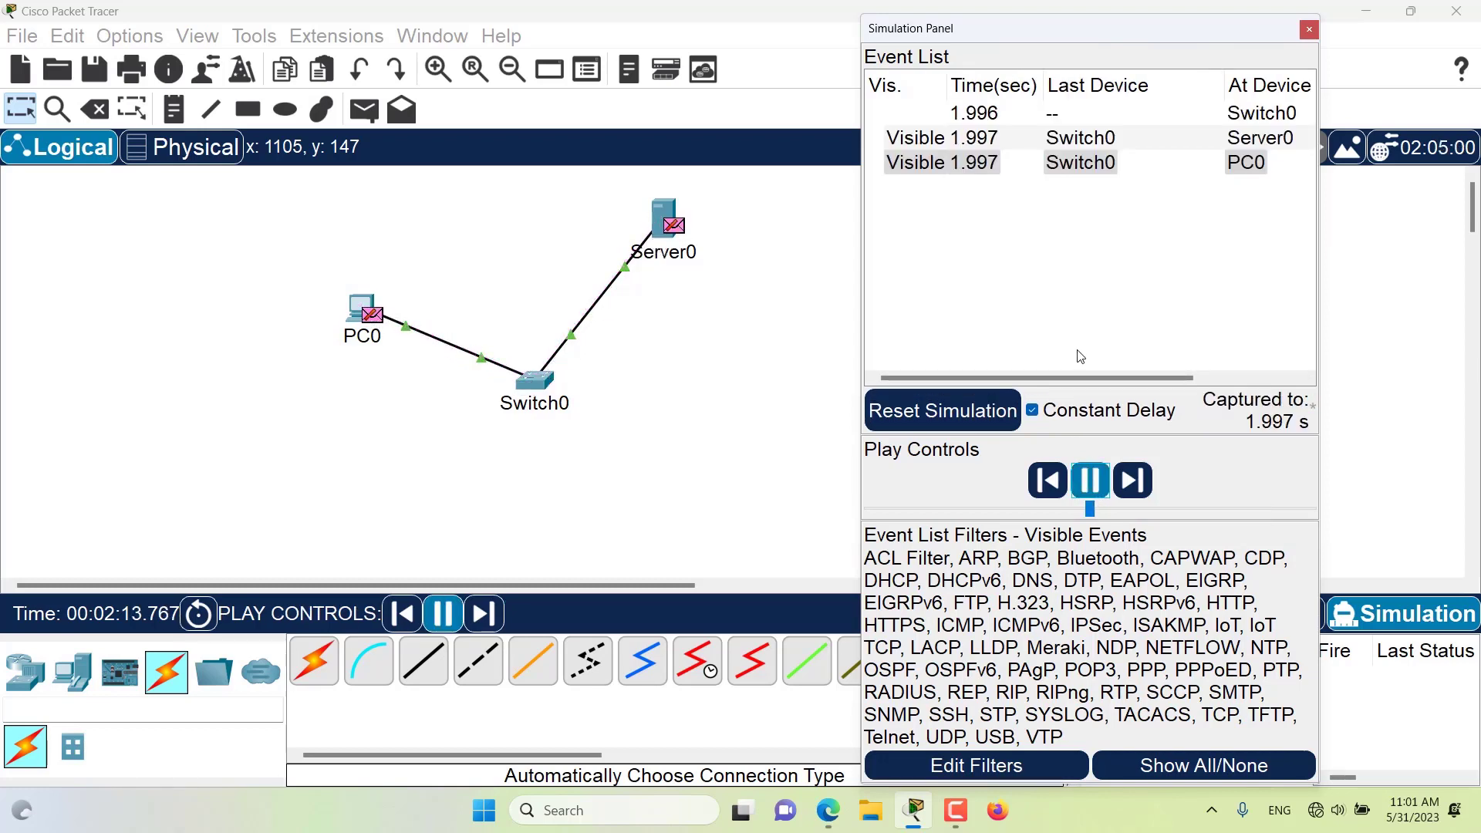
click(1090, 480)
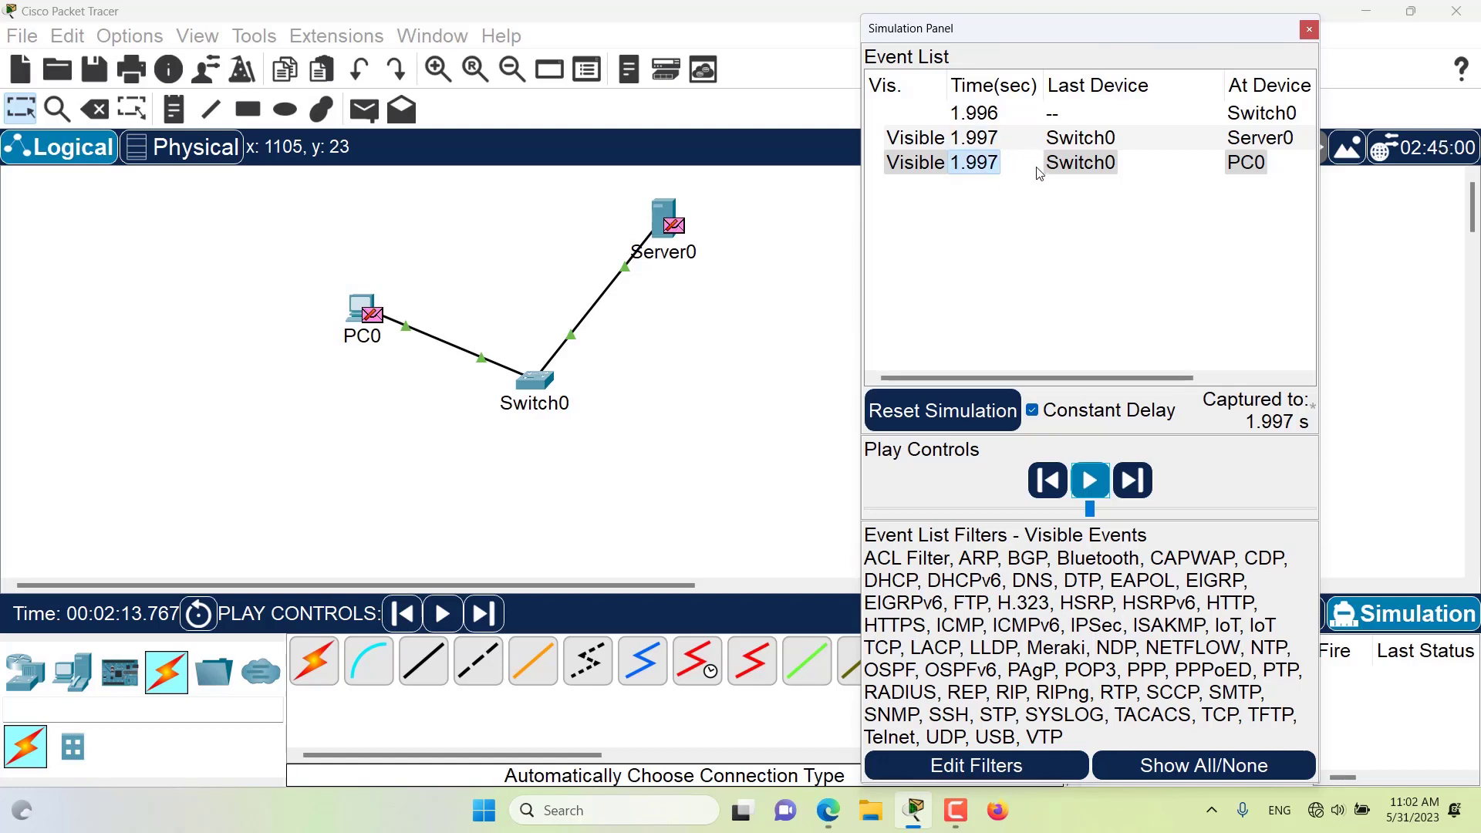
Examine the OSI model information of the 1.997 s STP event at PC0 and close the PDU information.
click(1101, 165)
drag(1081, 378, 1159, 378)
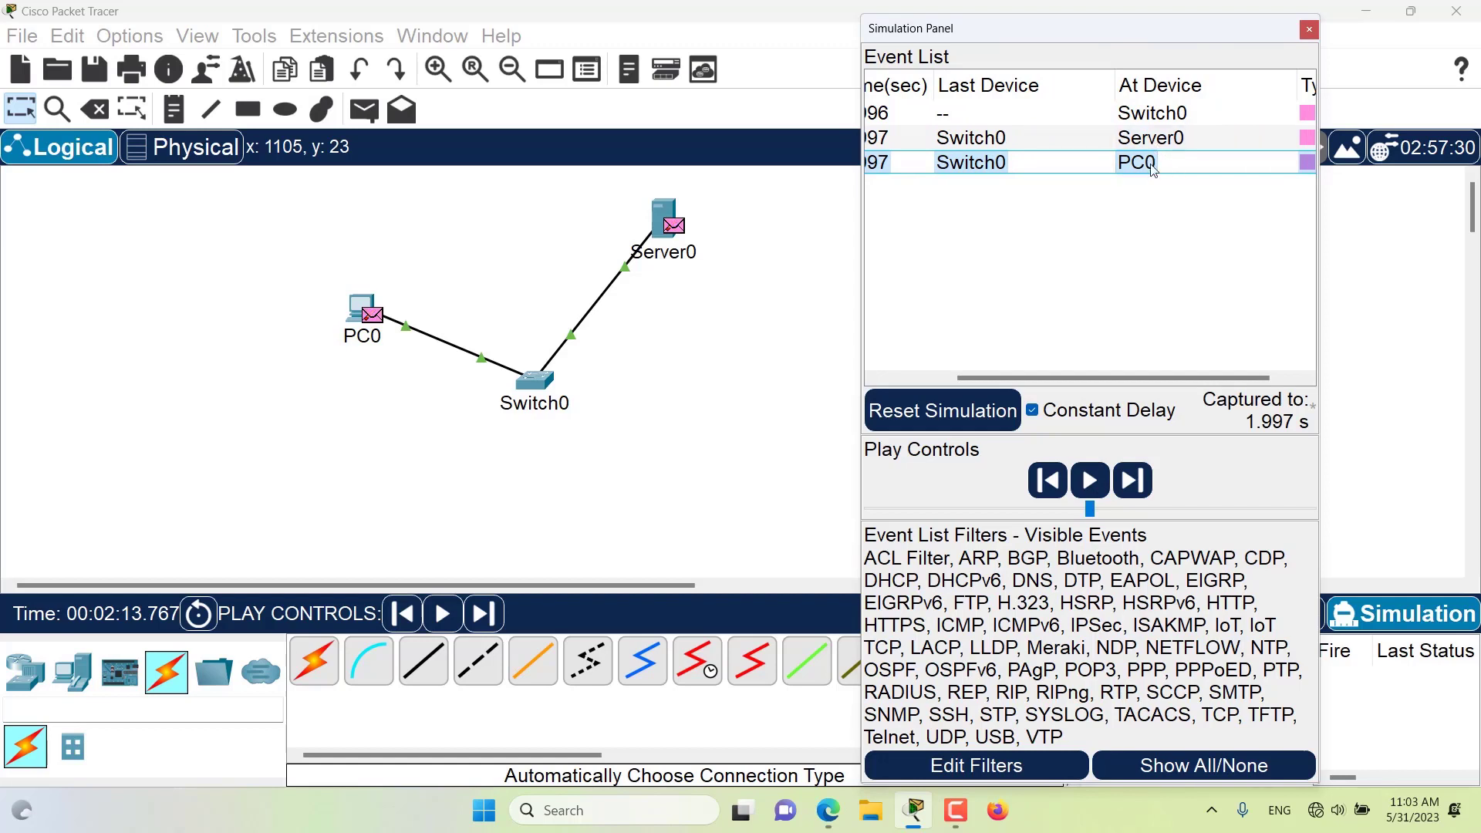
drag(1162, 378, 1213, 380)
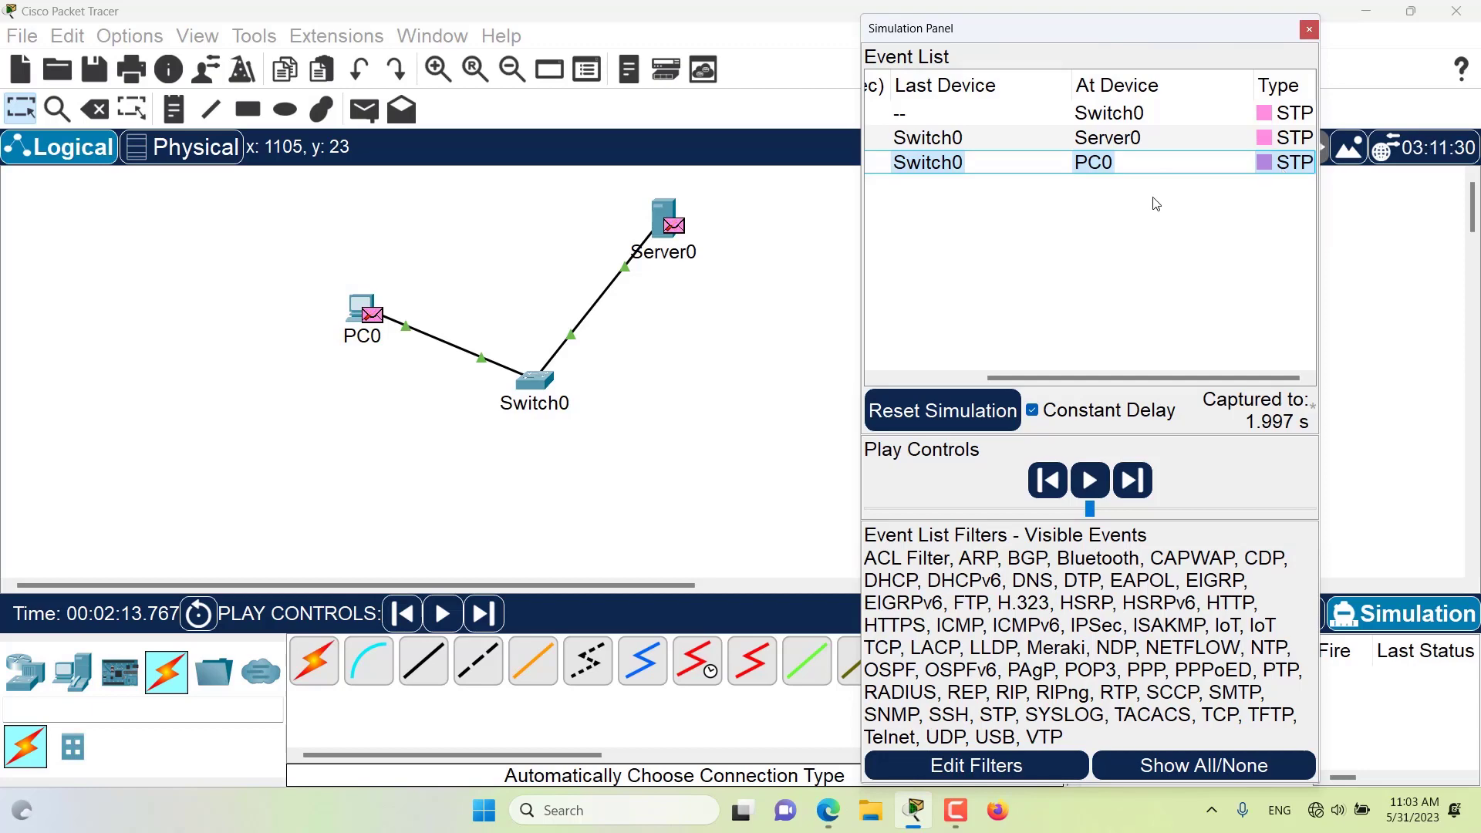
click(936, 164)
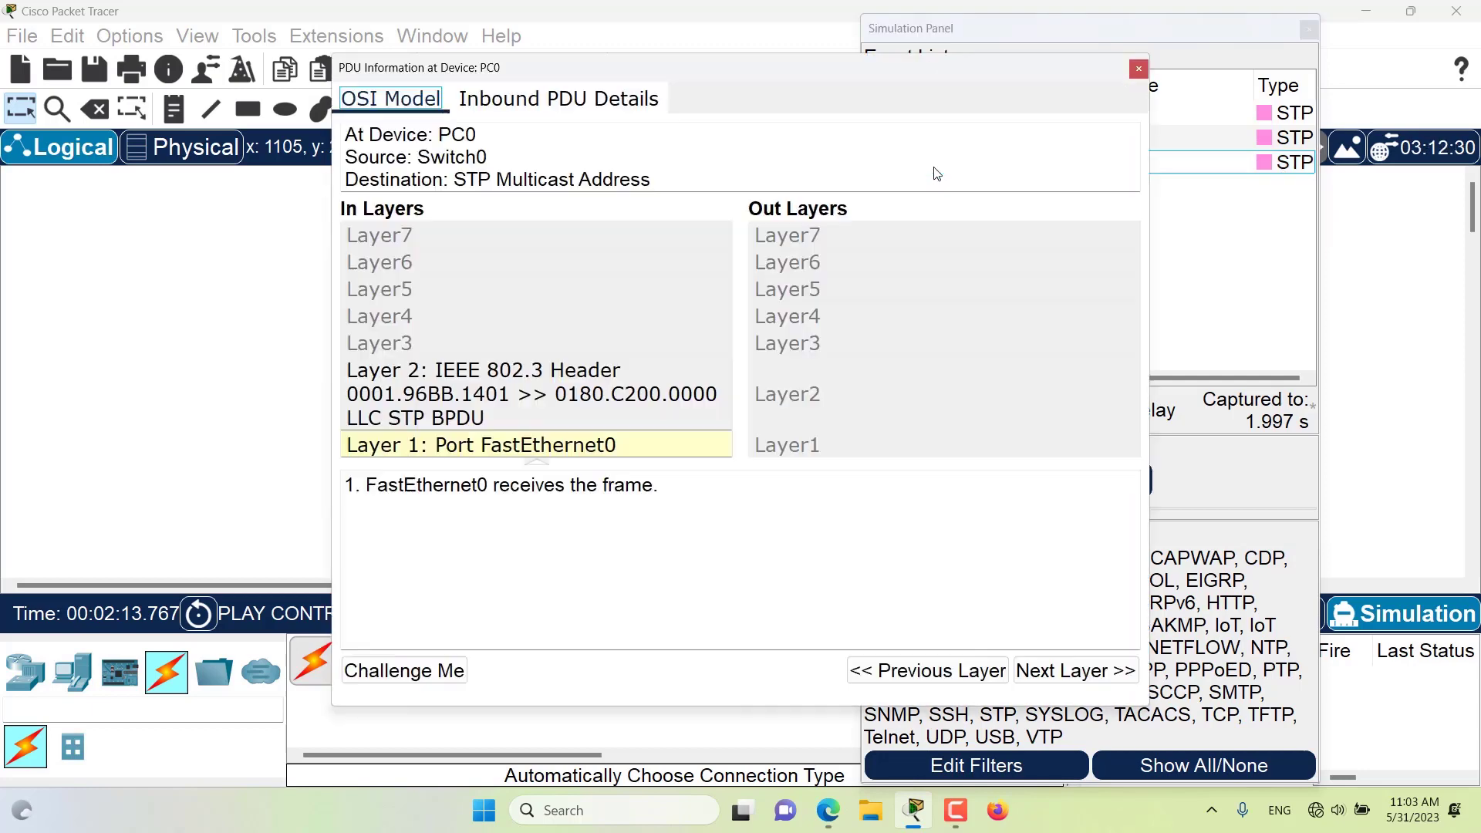
drag(480, 69, 557, 62)
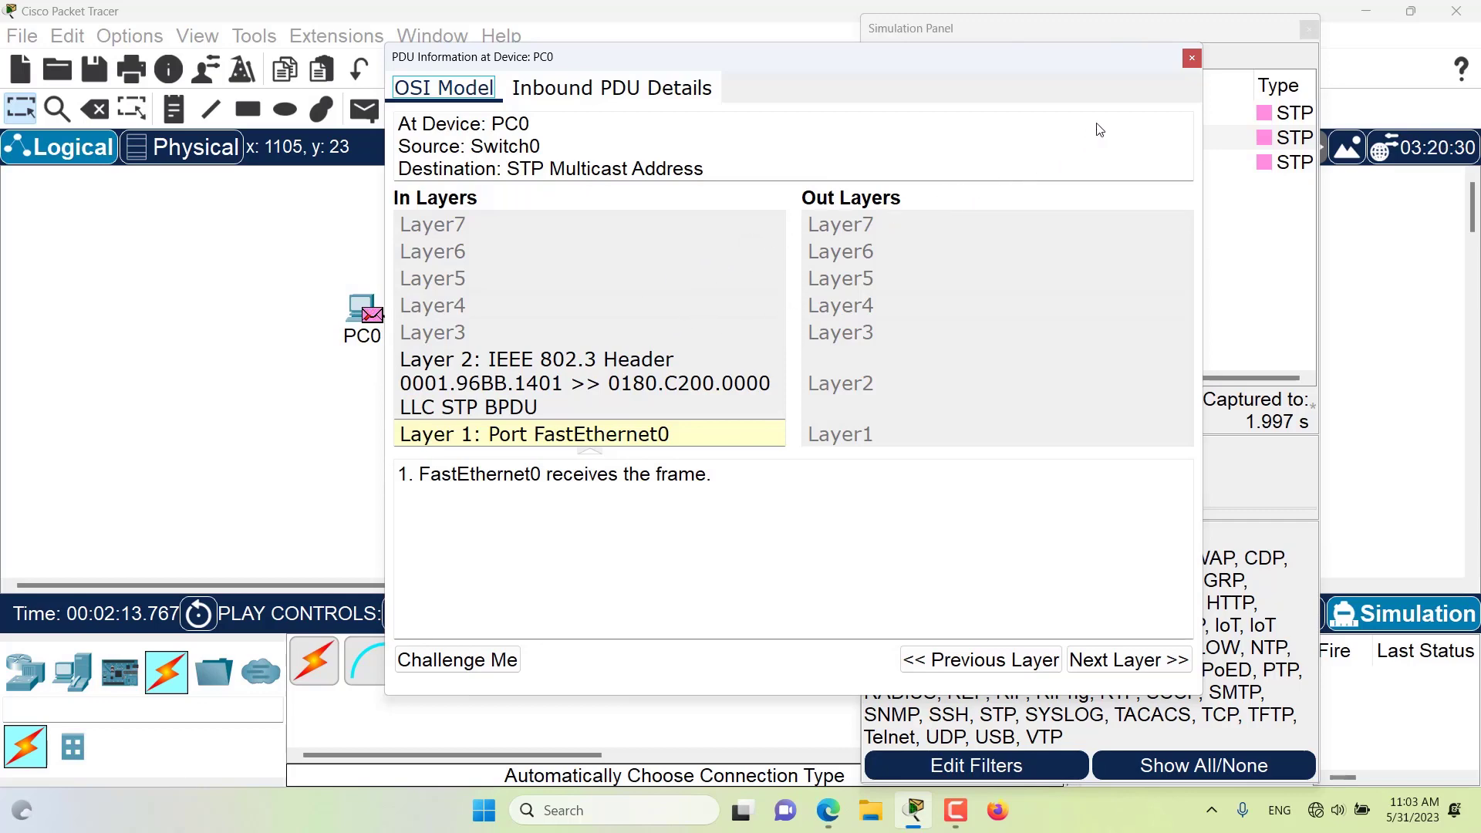
click(1189, 61)
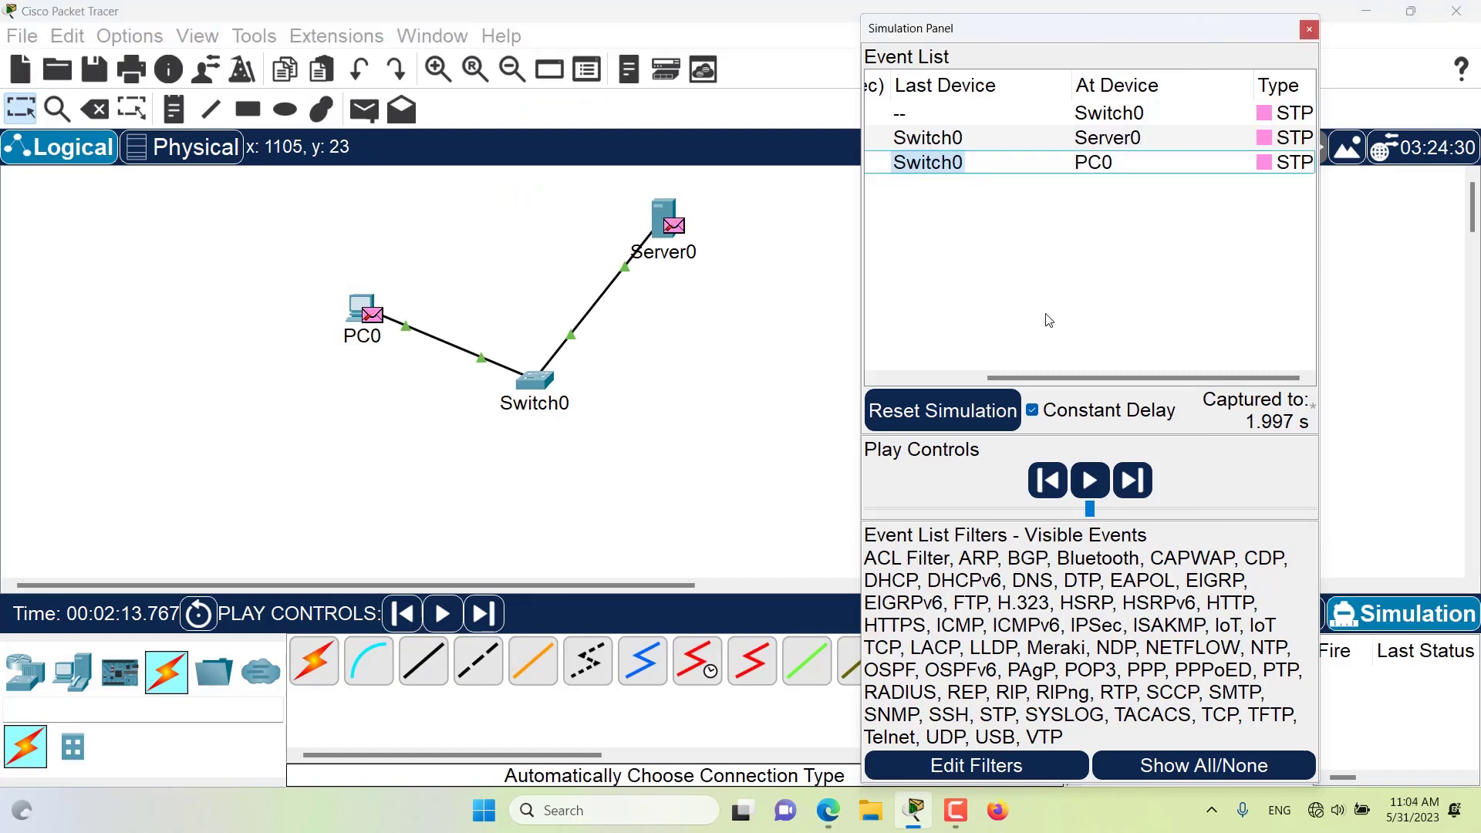
Resume capturing events and enlarge the Simulation Panel to fit all event list columns, including Type.
click(1089, 480)
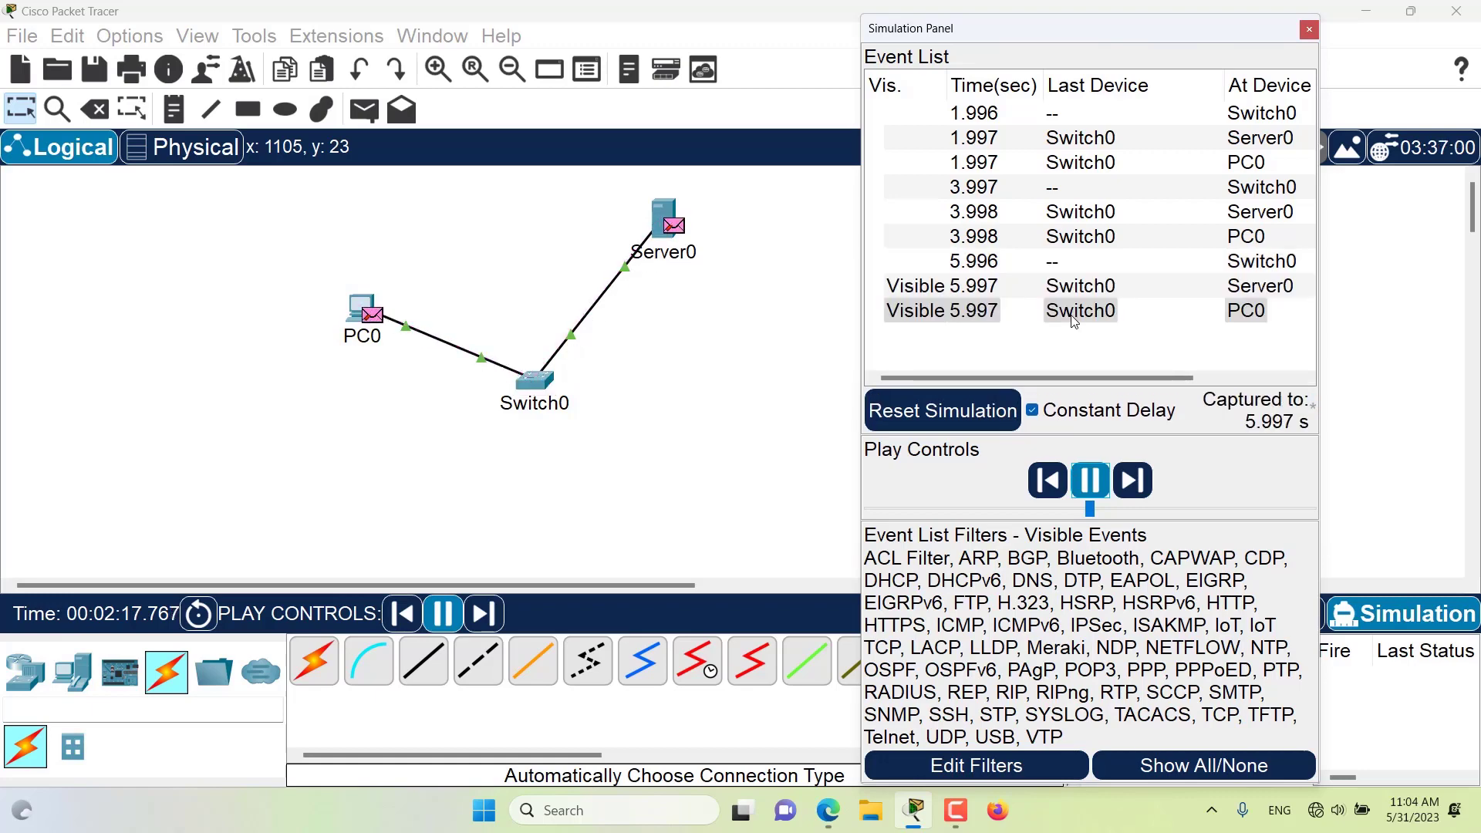
drag(1320, 238, 1473, 244)
drag(861, 282, 823, 297)
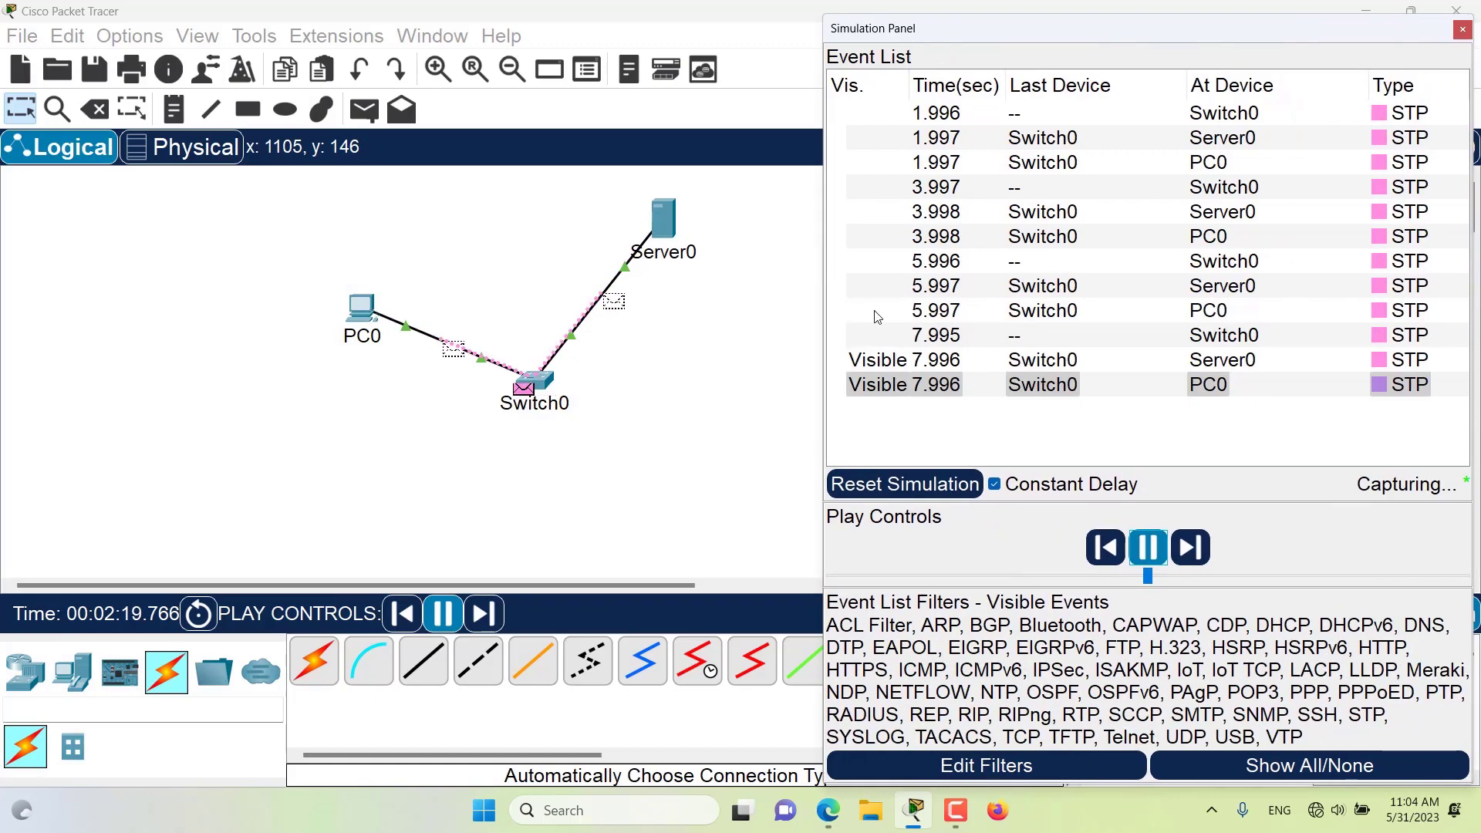
click(1147, 548)
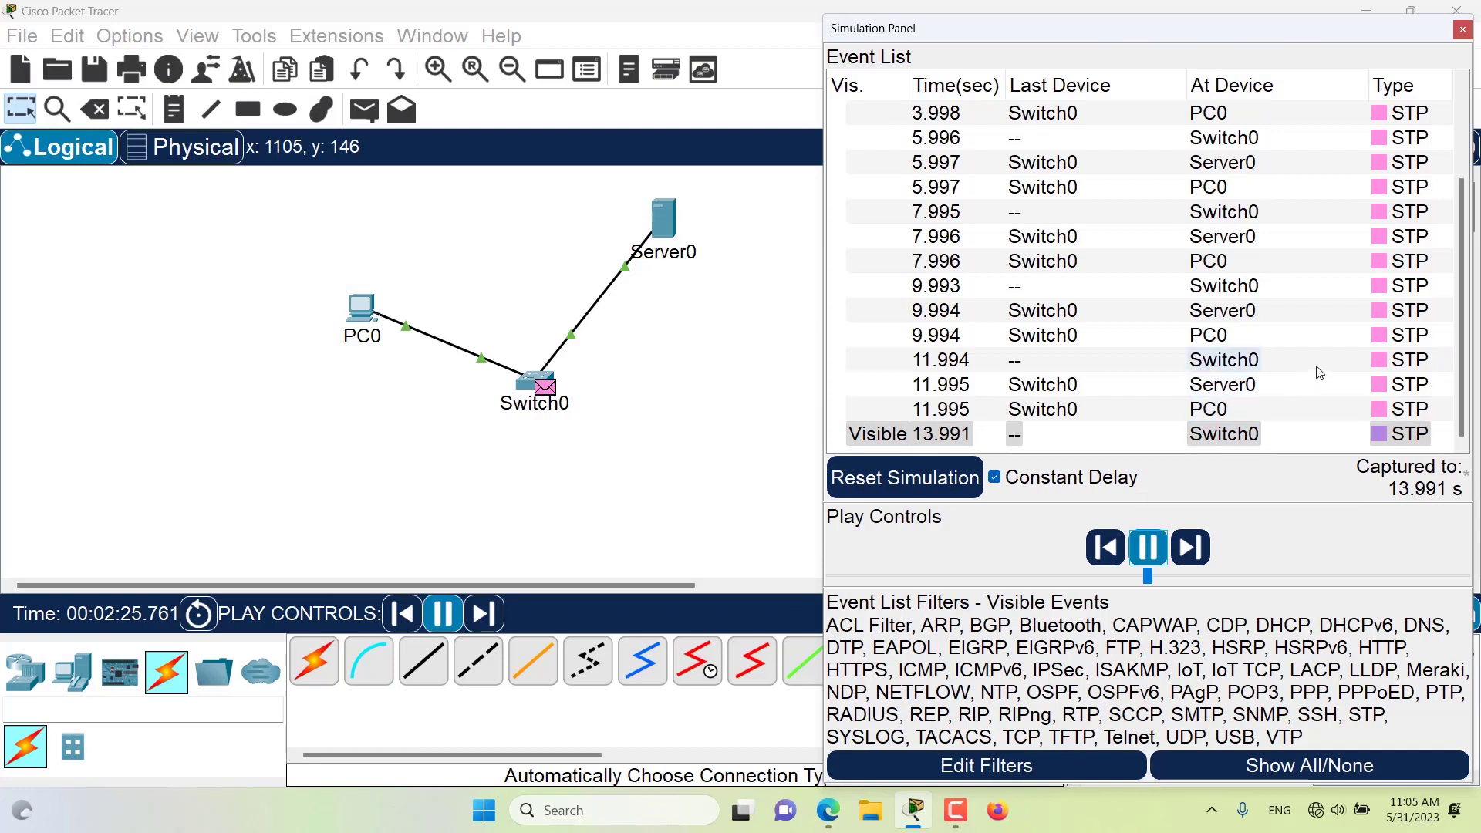
scroll(1318, 372, up, 2)
scroll(1305, 291, down, 2)
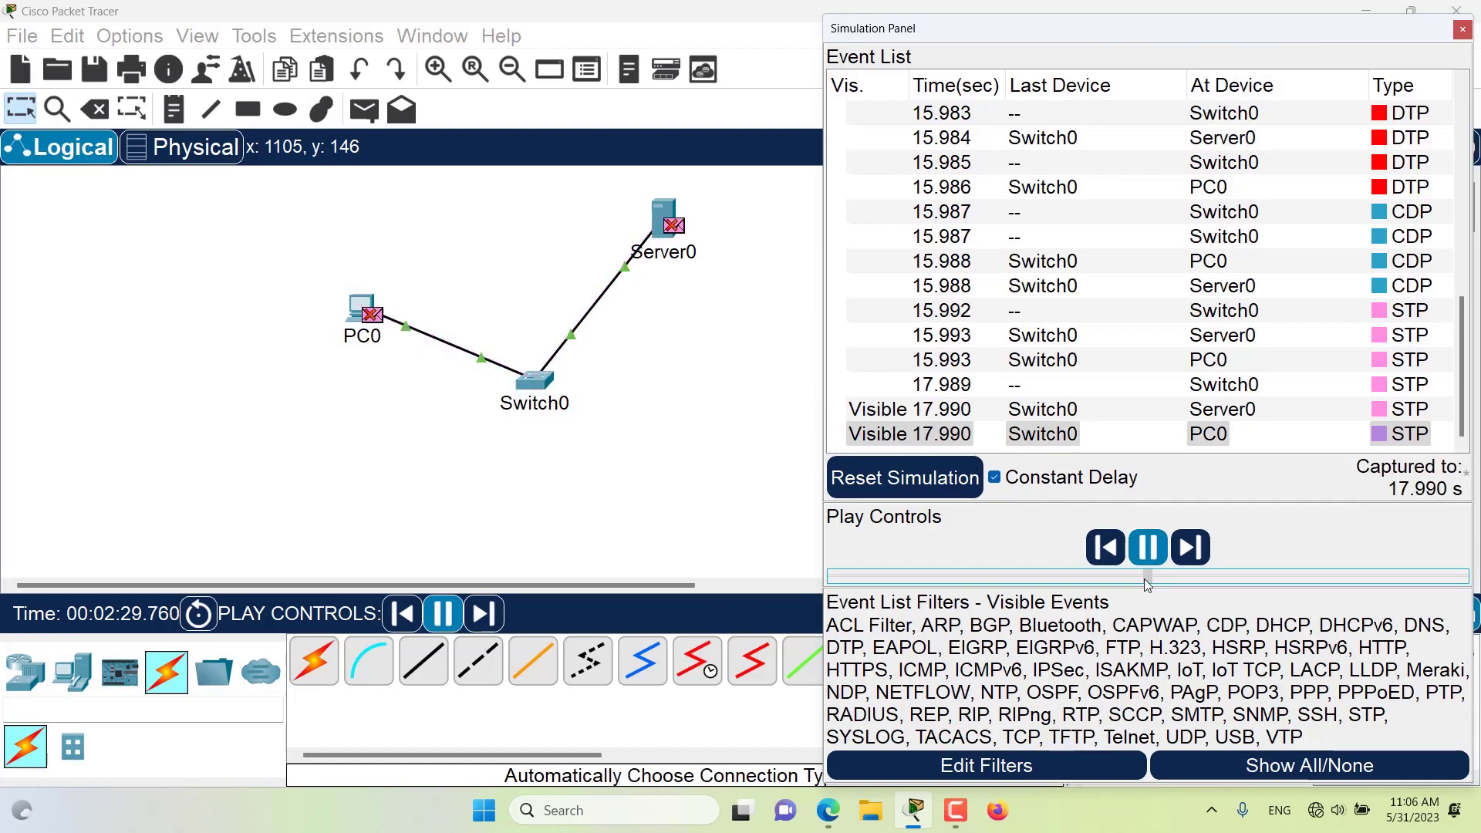
Try the slowest playback speed before returning it to about medium, and run the simulation with Constant Delay turned off.
drag(1146, 579, 946, 580)
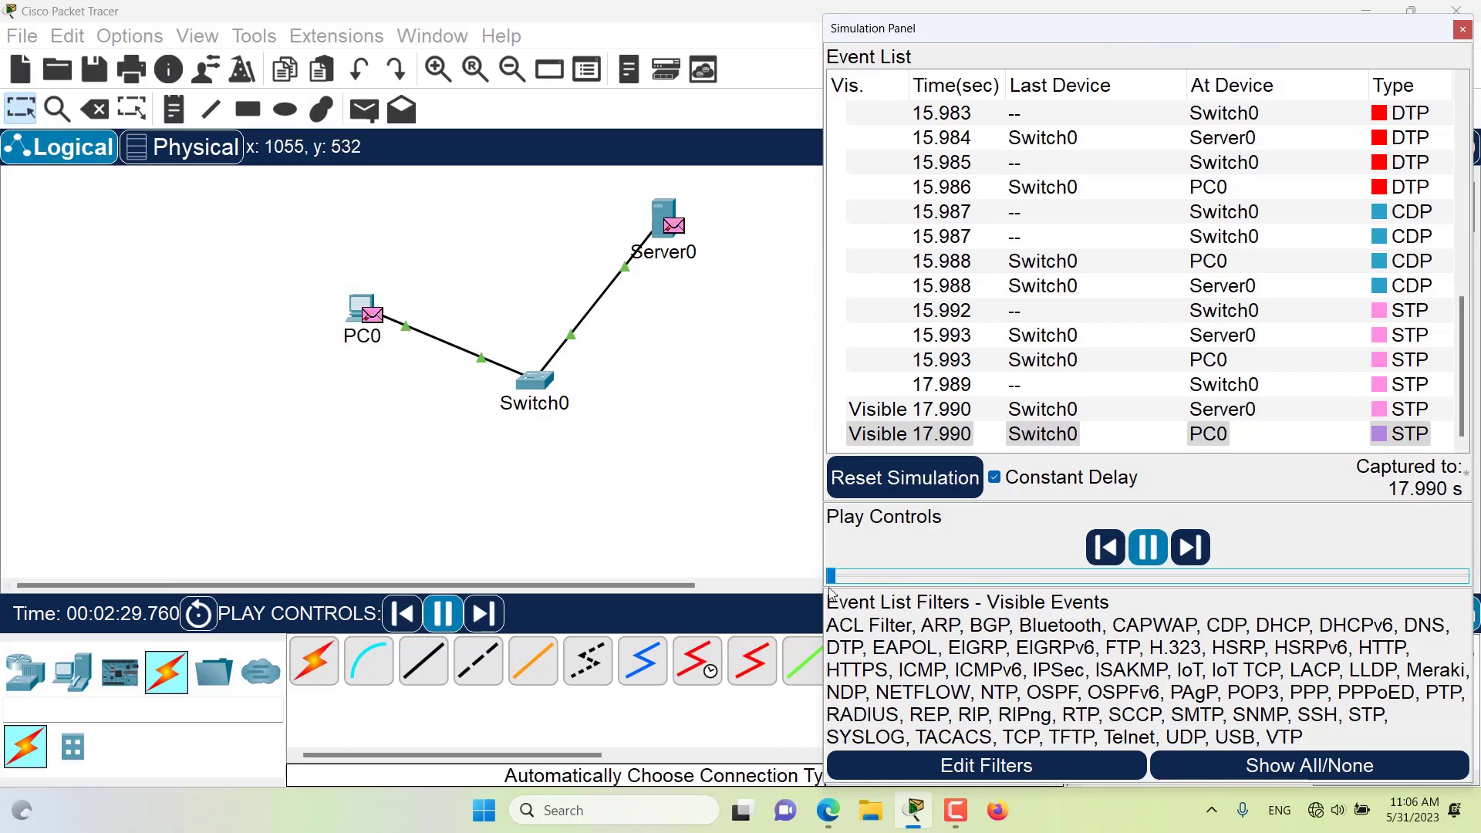
drag(815, 577, 1134, 584)
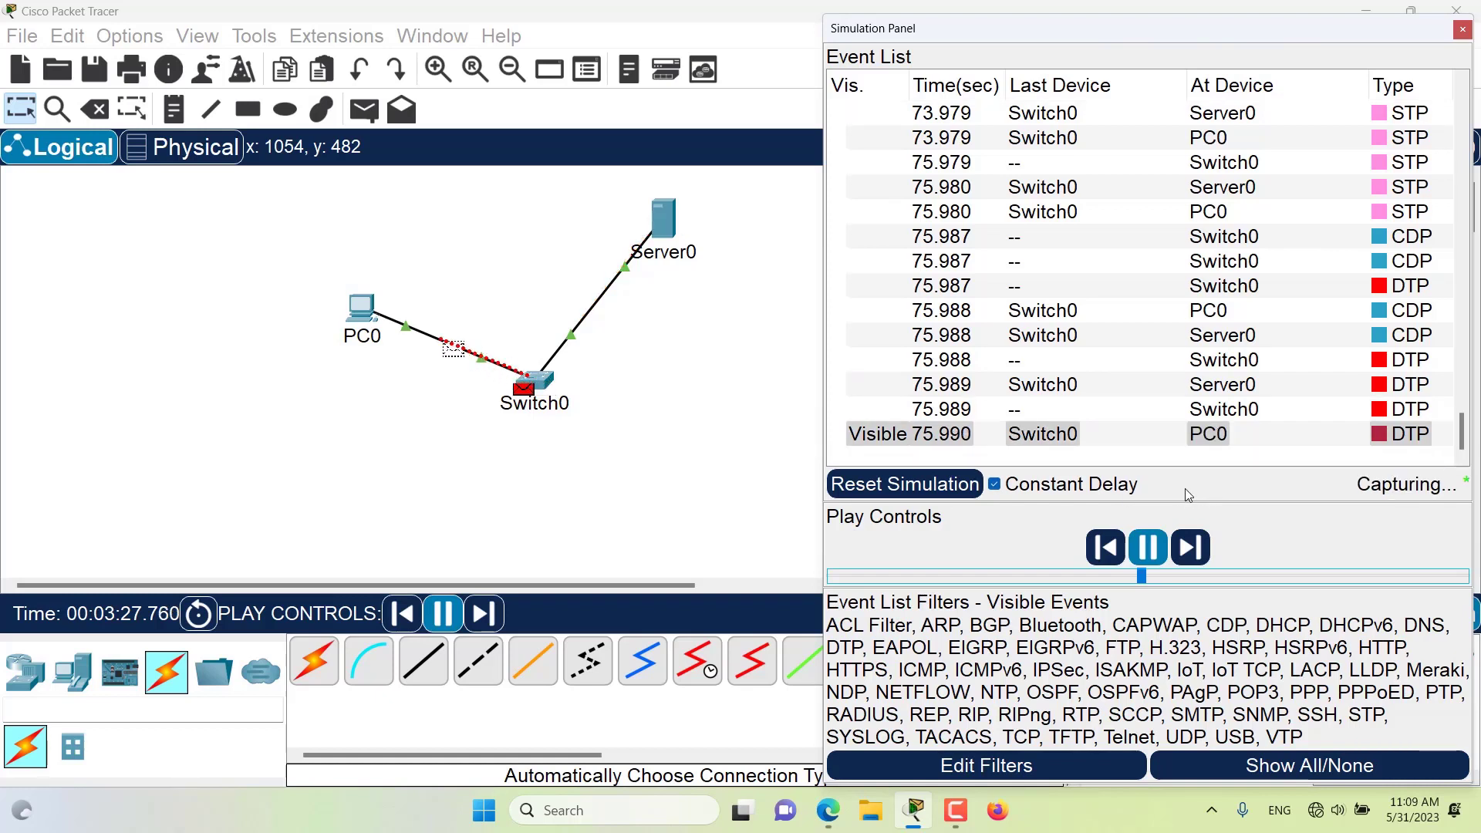
click(1087, 479)
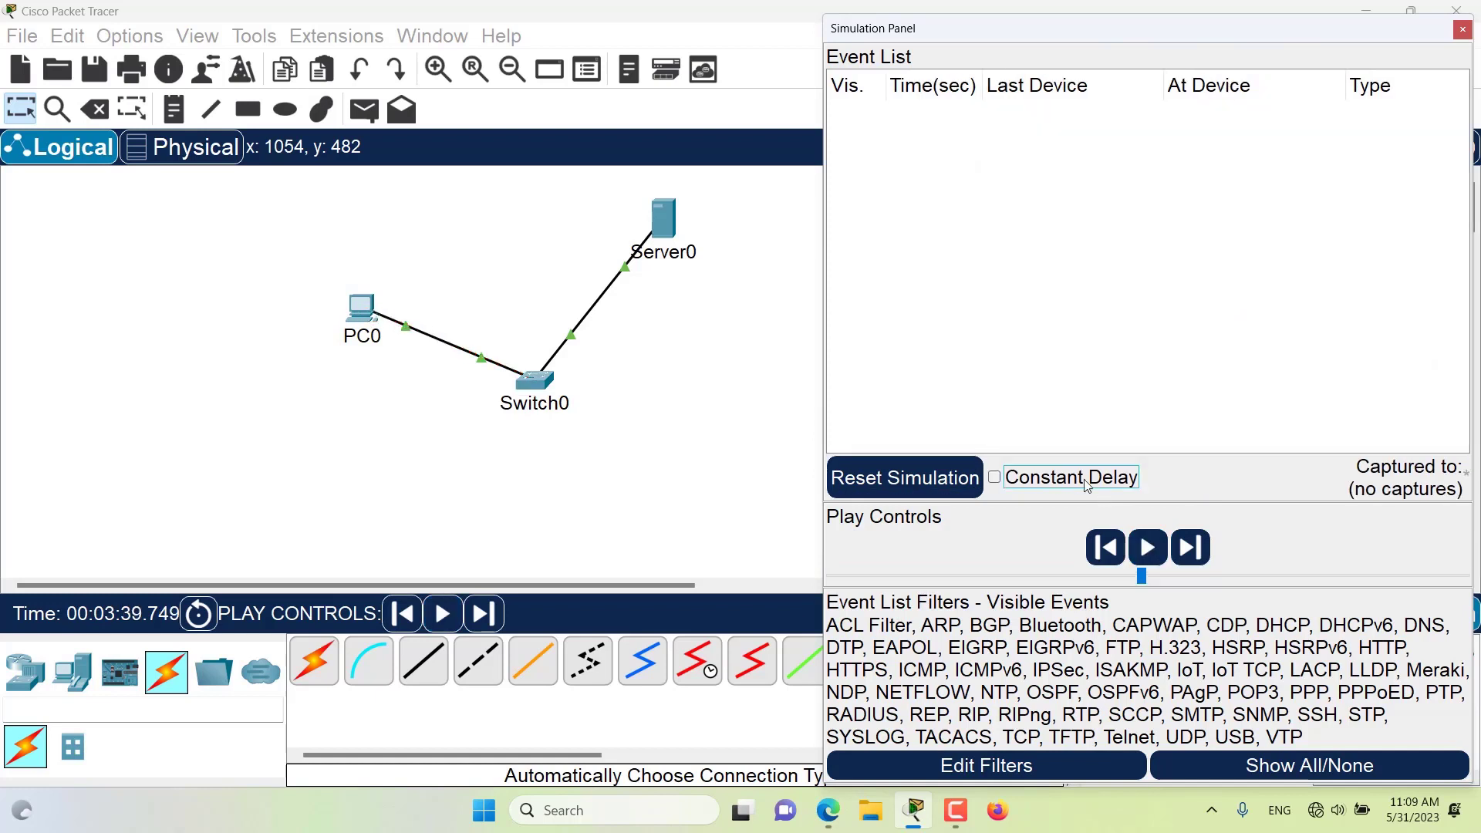
click(1147, 548)
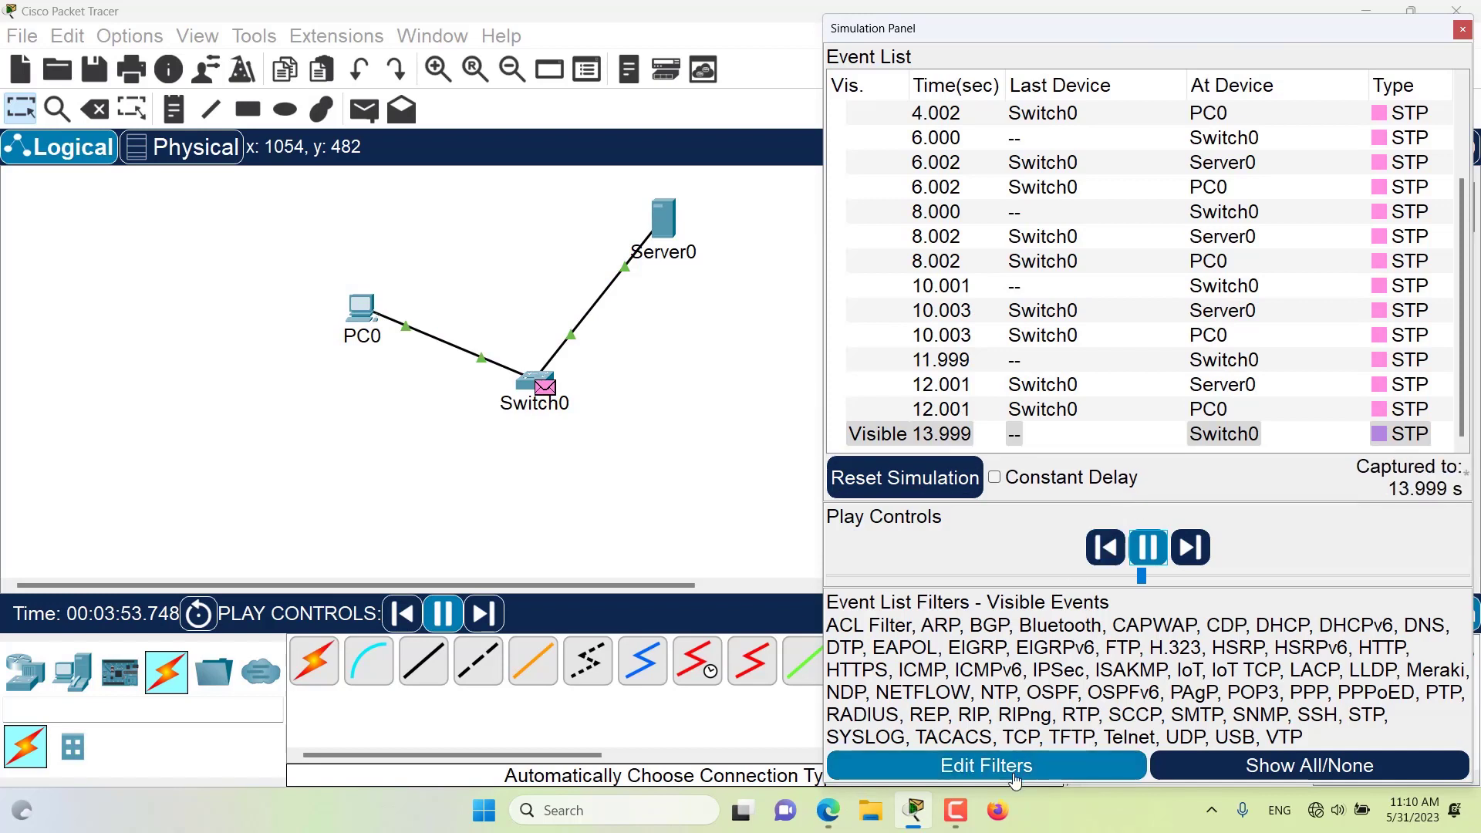
Exclude STP from the visible miscellaneous events in the event list filters.
click(964, 765)
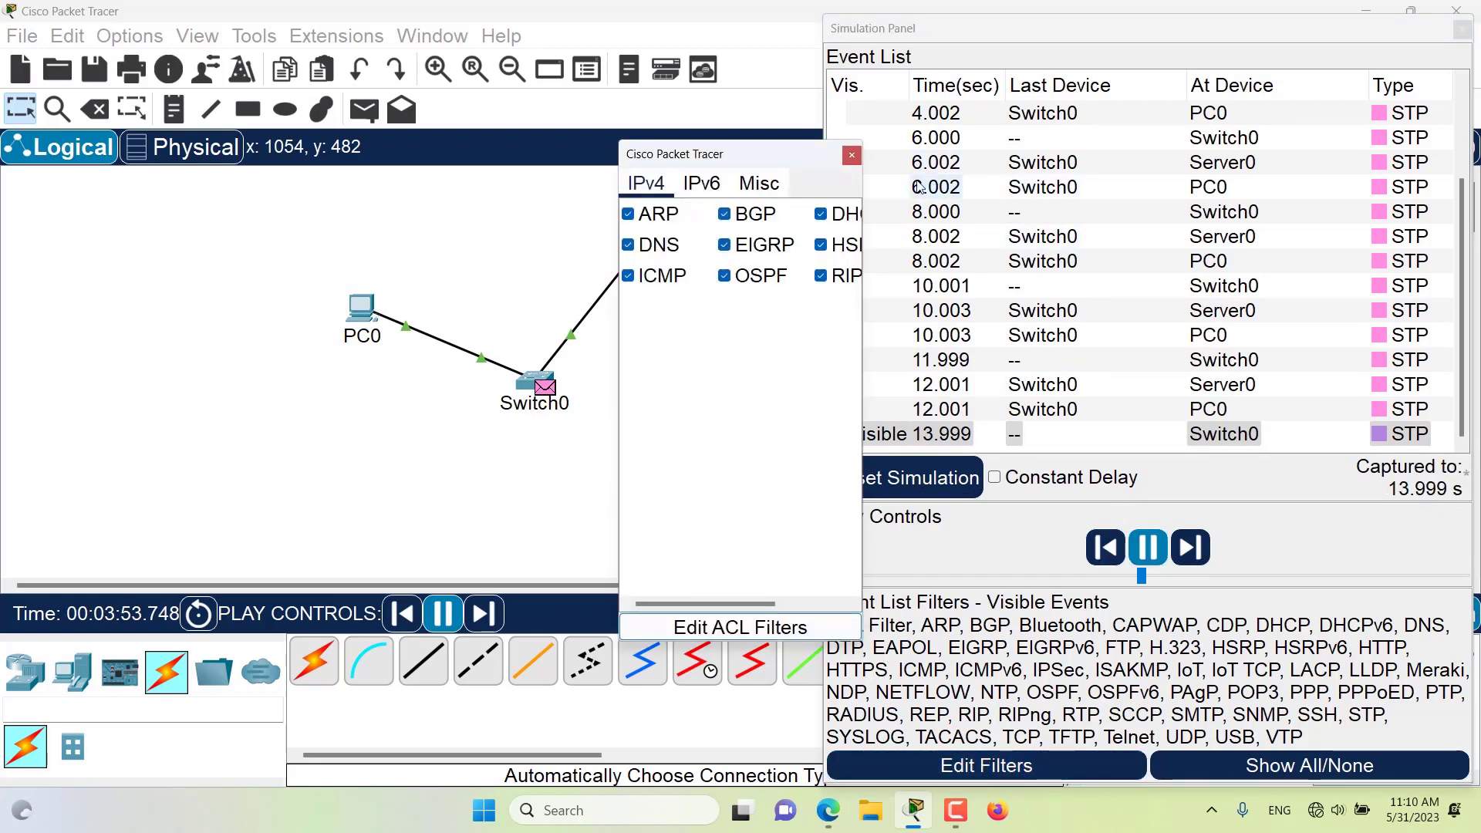
click(852, 156)
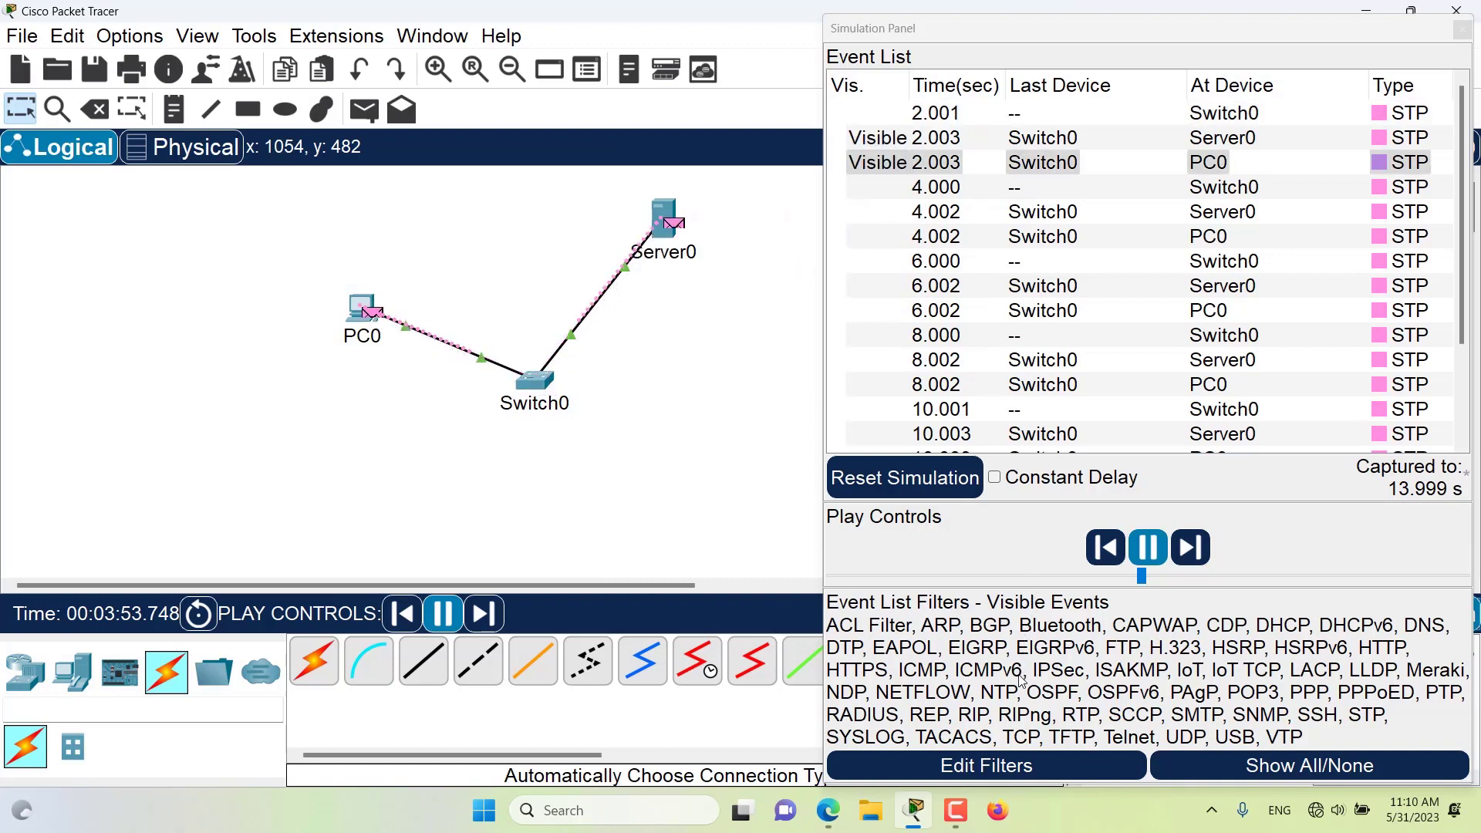
click(1002, 766)
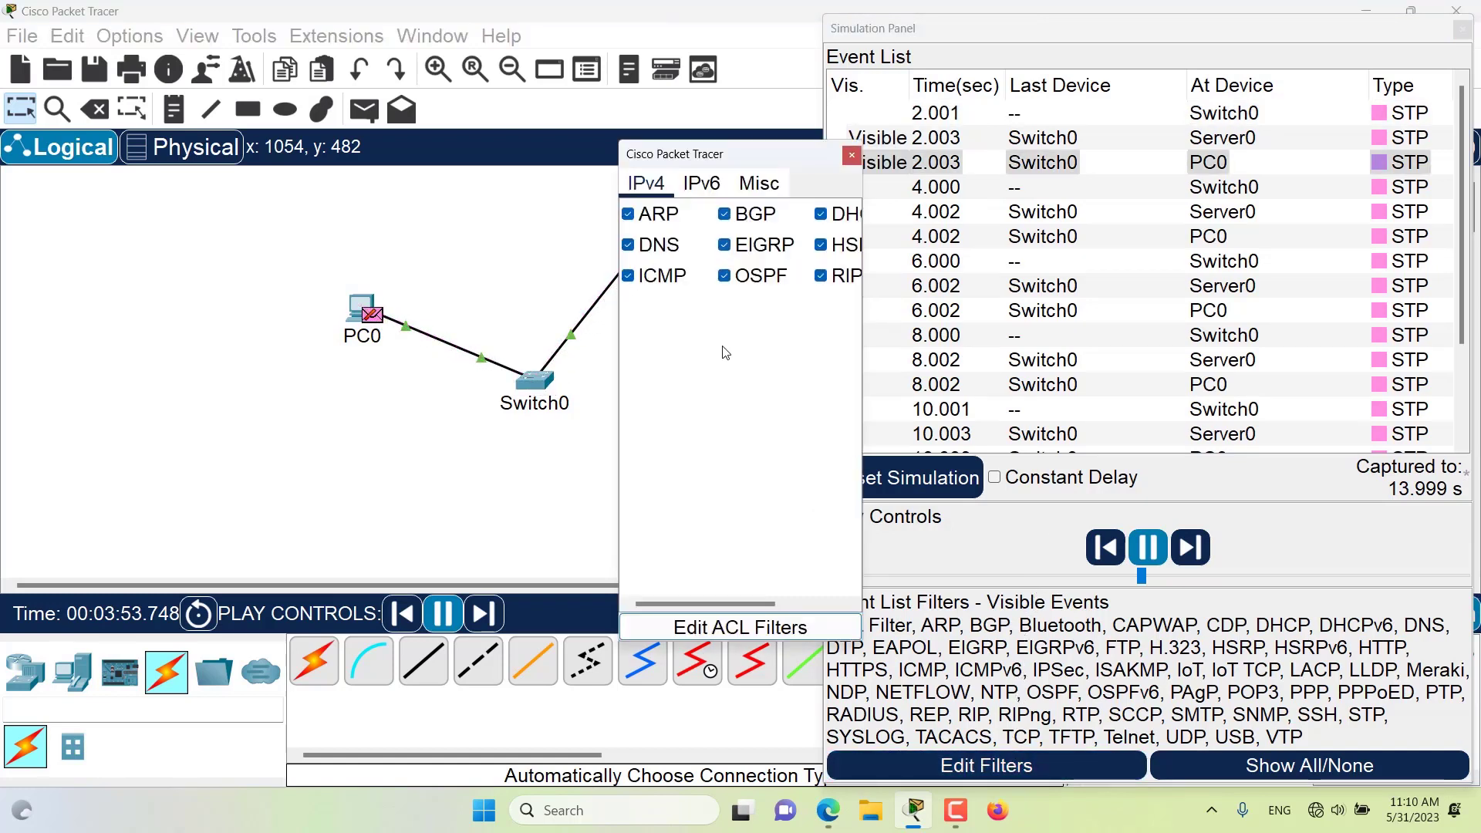
drag(715, 157, 625, 151)
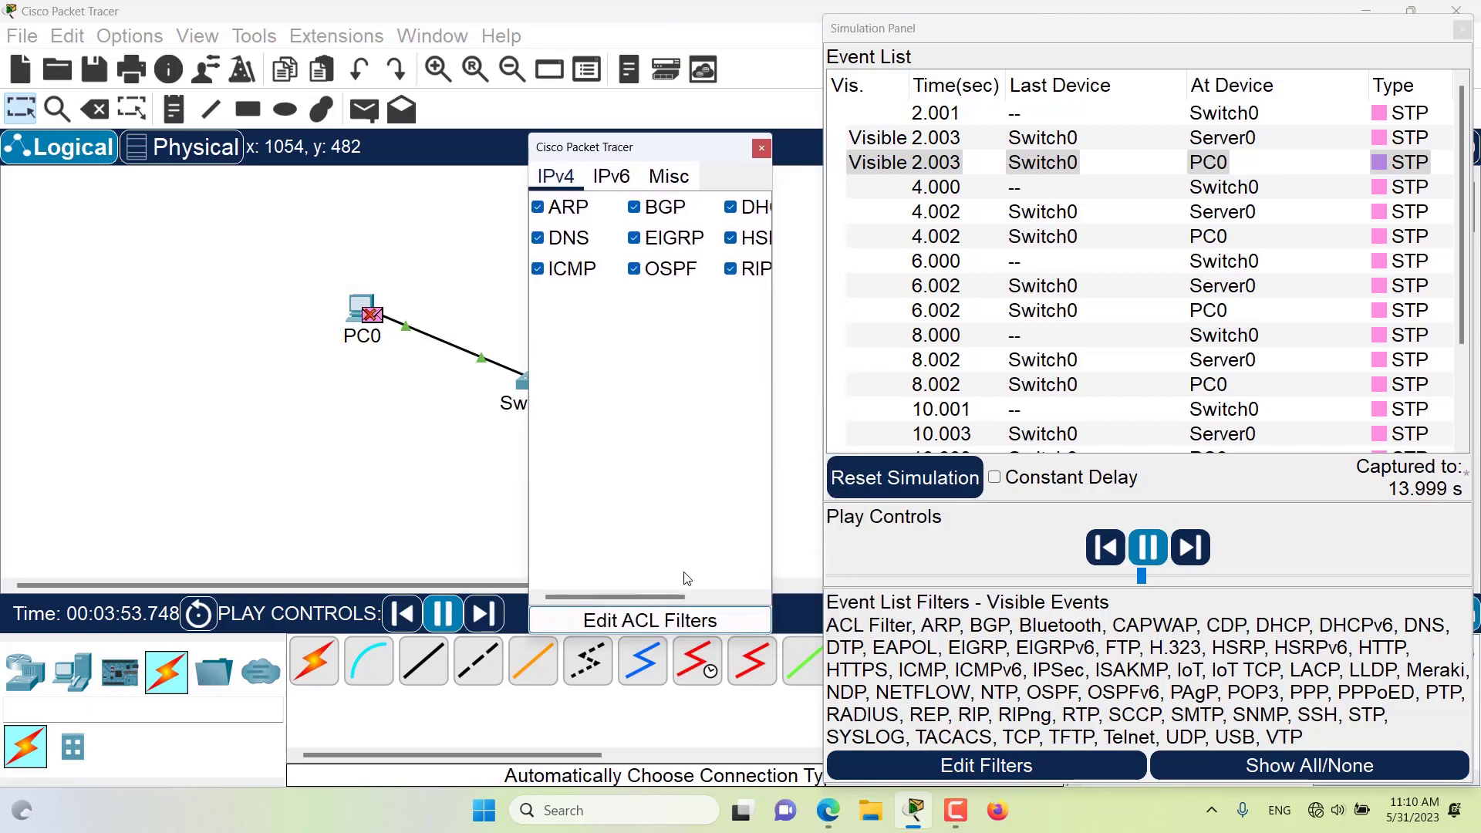
drag(654, 597, 721, 597)
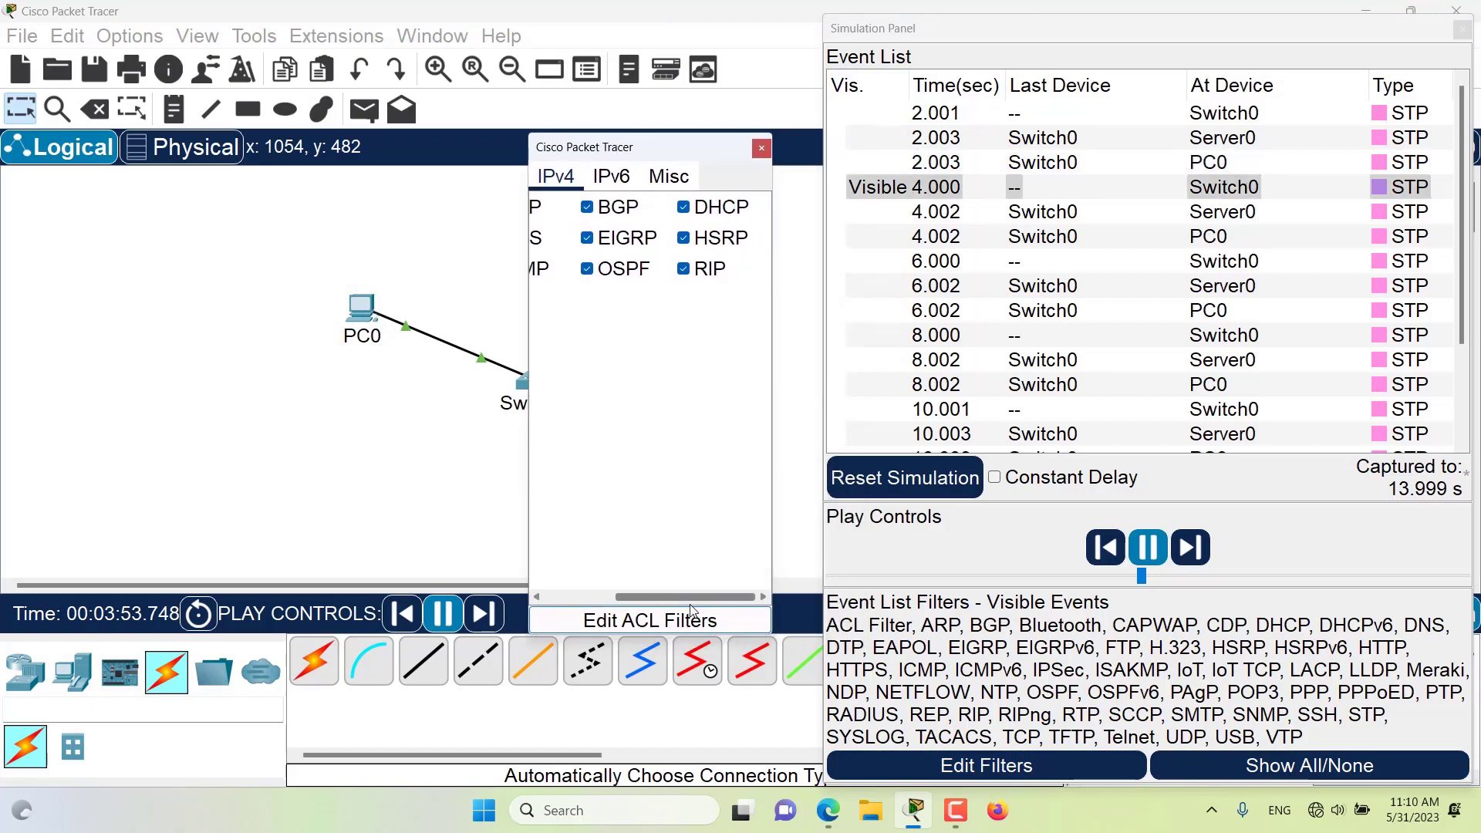
click(671, 178)
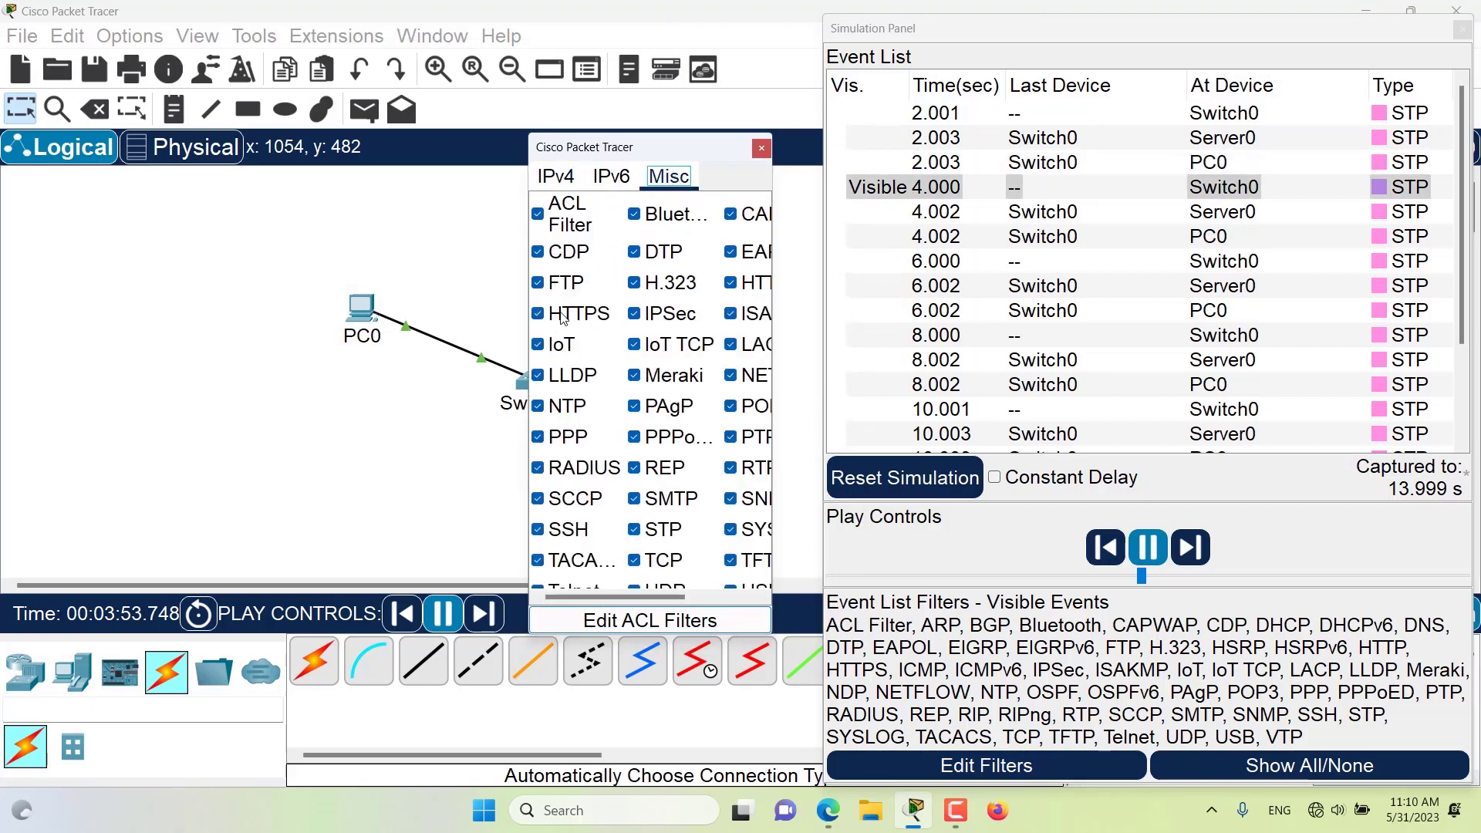
click(635, 531)
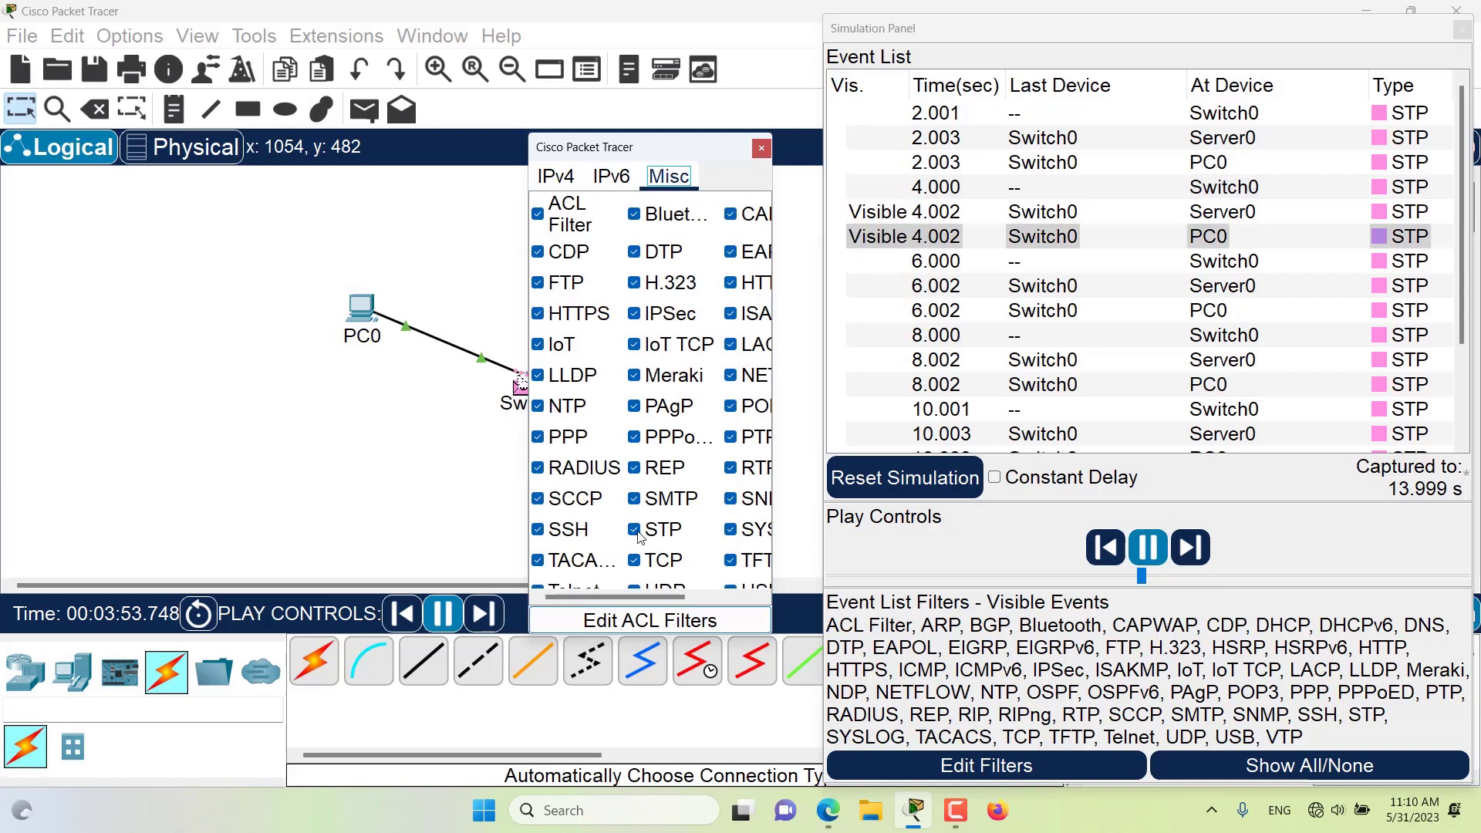
click(761, 148)
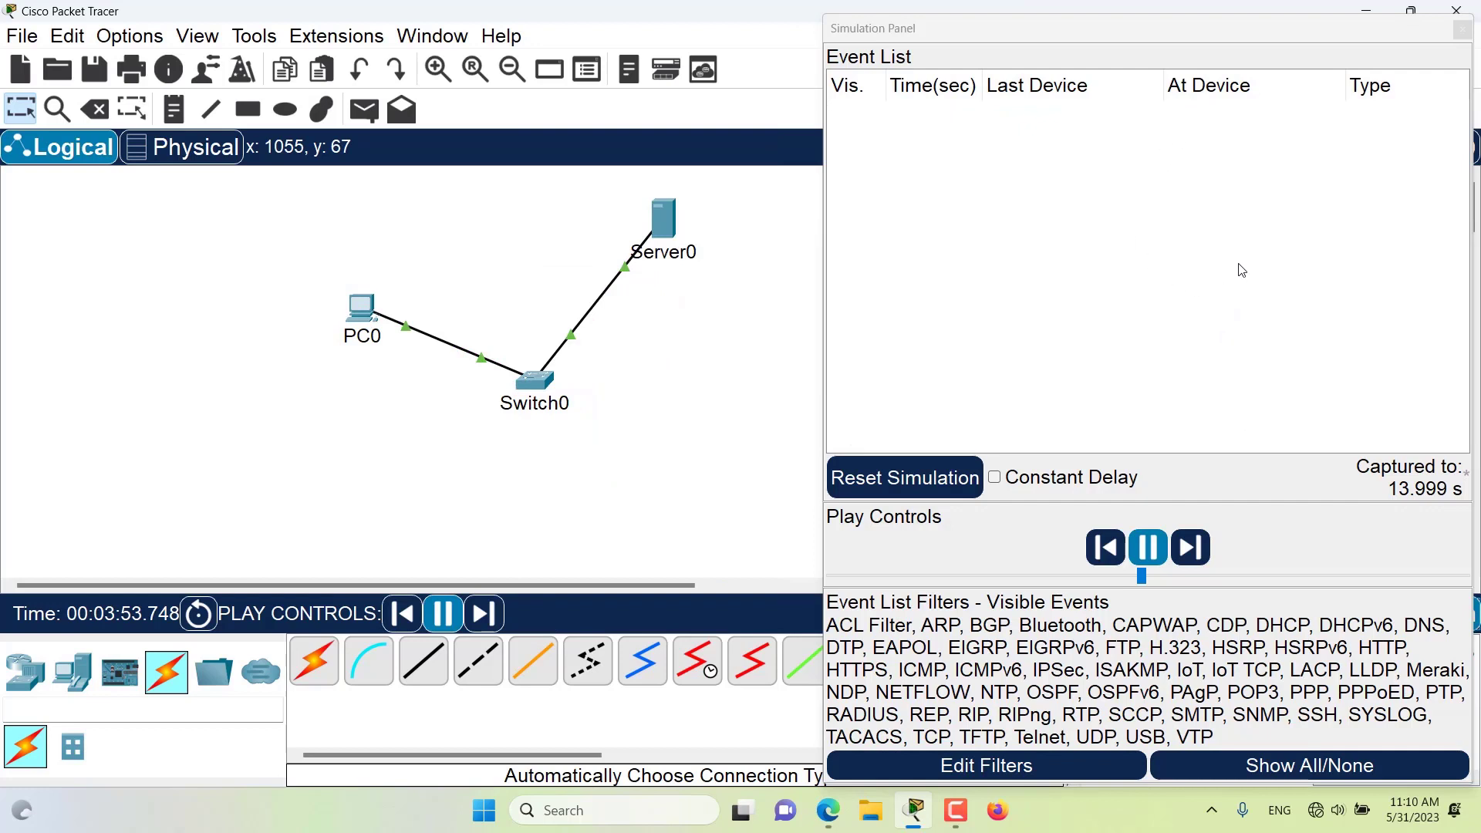
click(1193, 166)
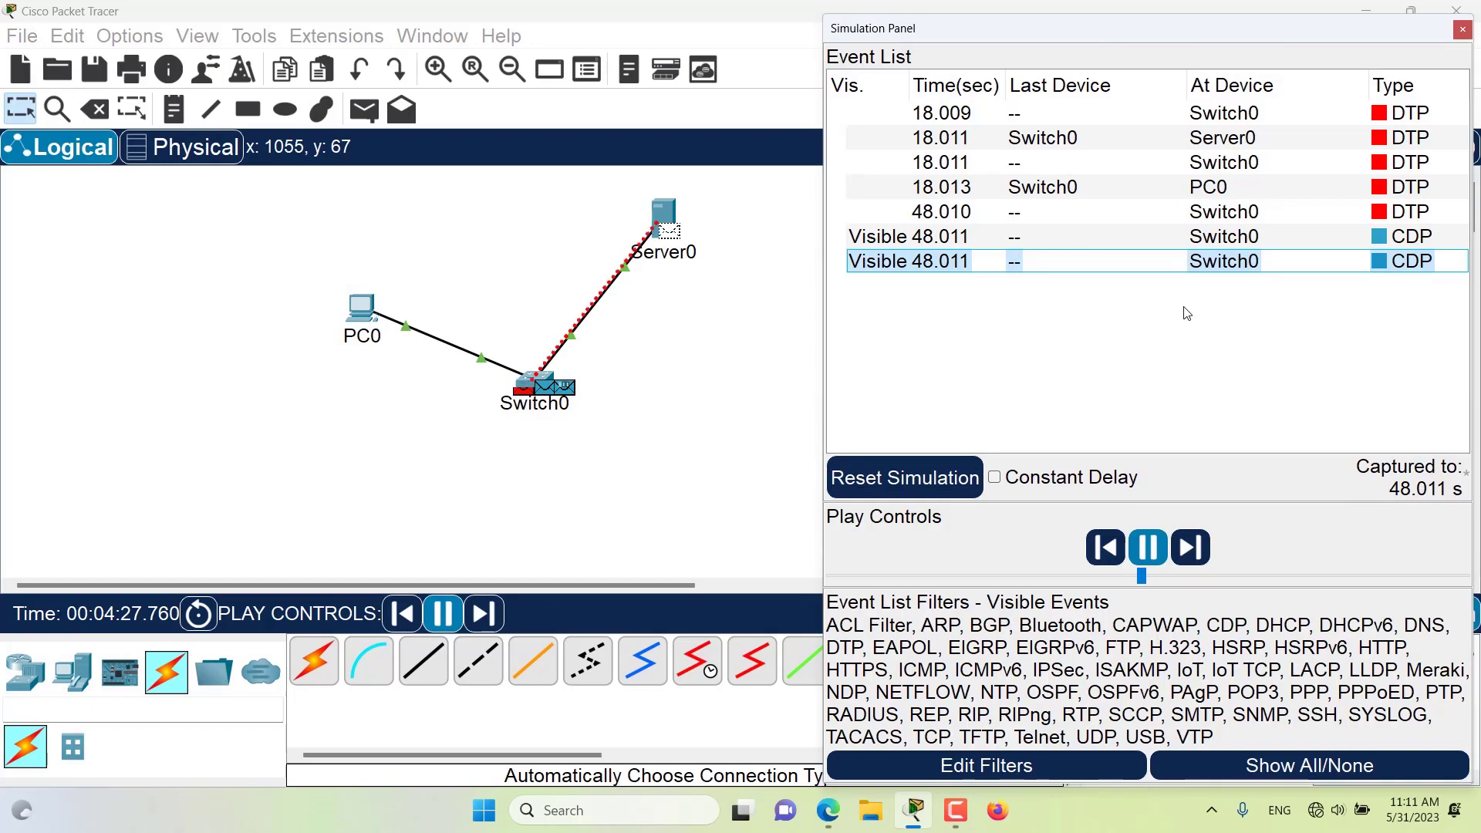
Include STP in the visible miscellaneous events again and review the event list.
click(987, 765)
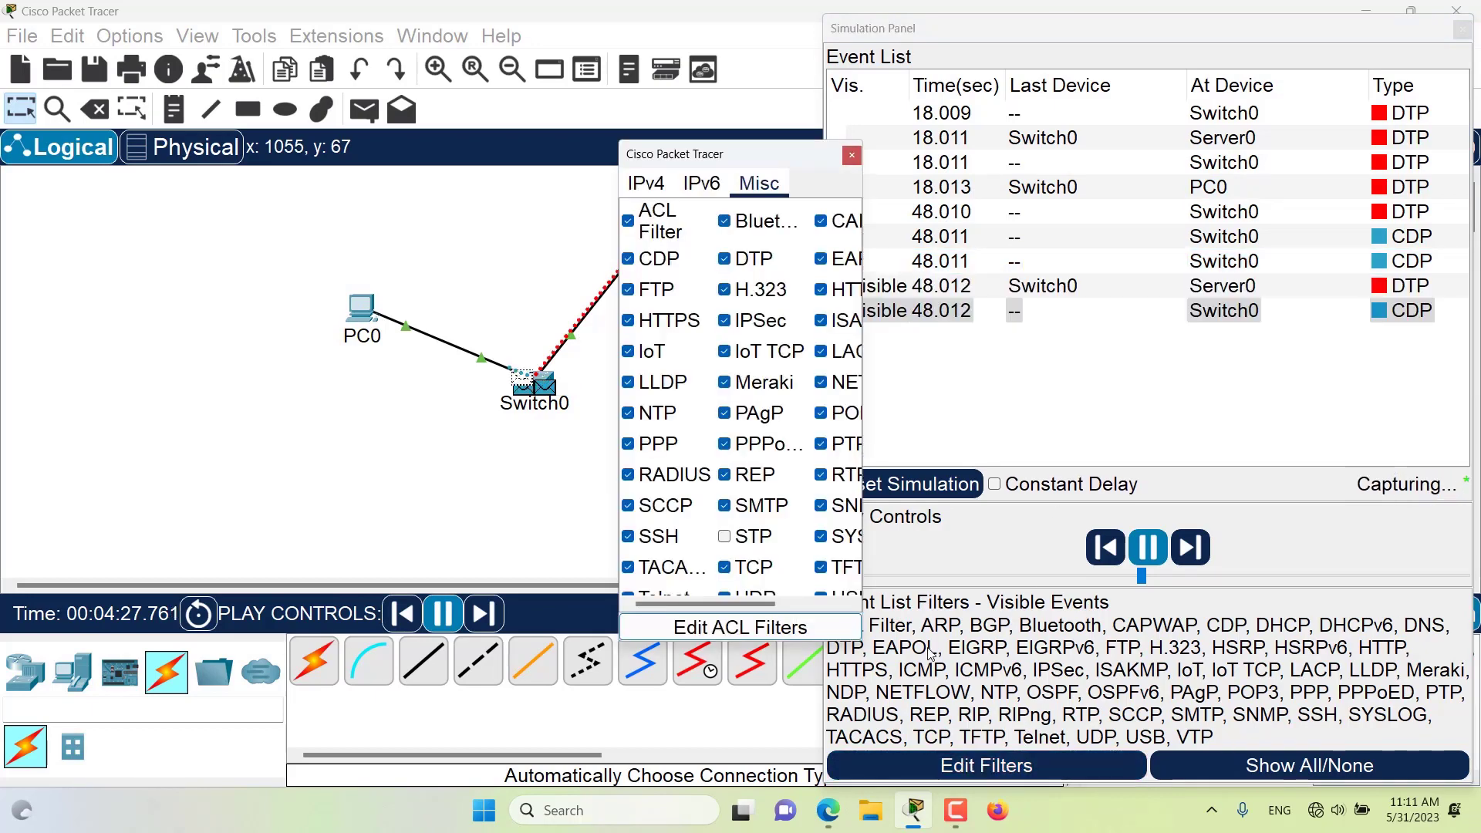
click(724, 536)
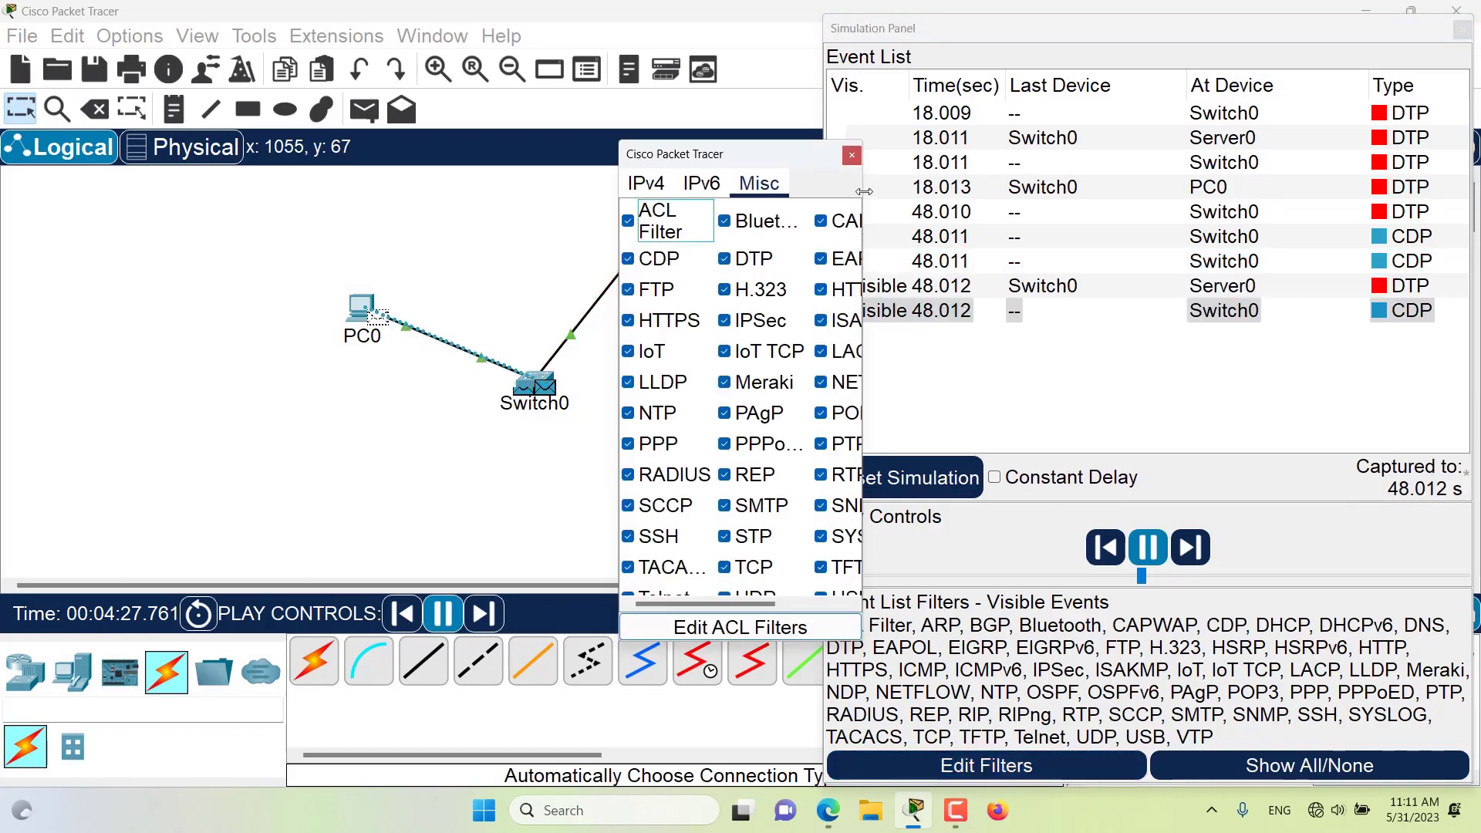
click(851, 155)
scroll(1198, 173, down, 5)
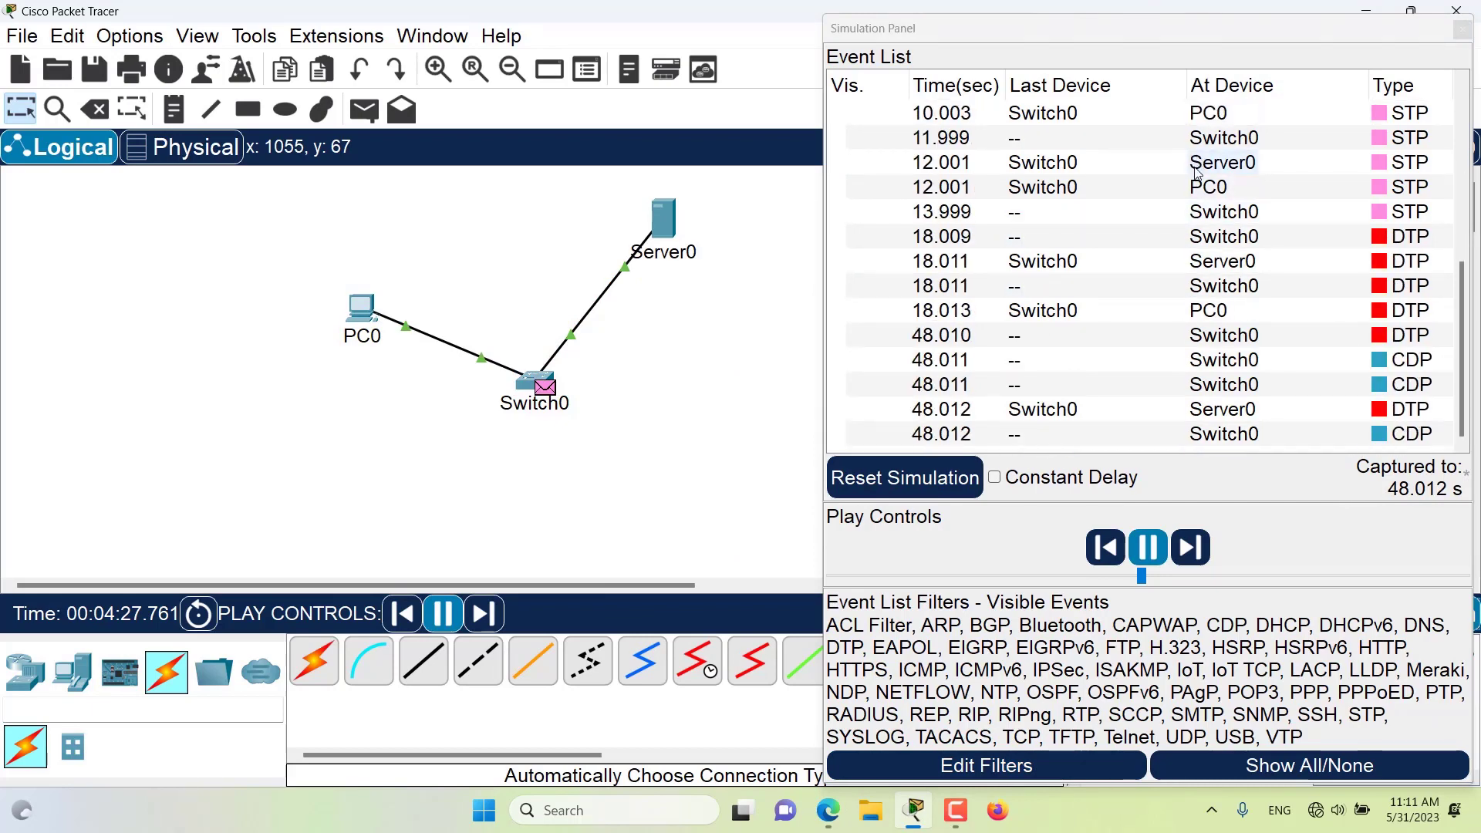
scroll(1166, 286, up, 4)
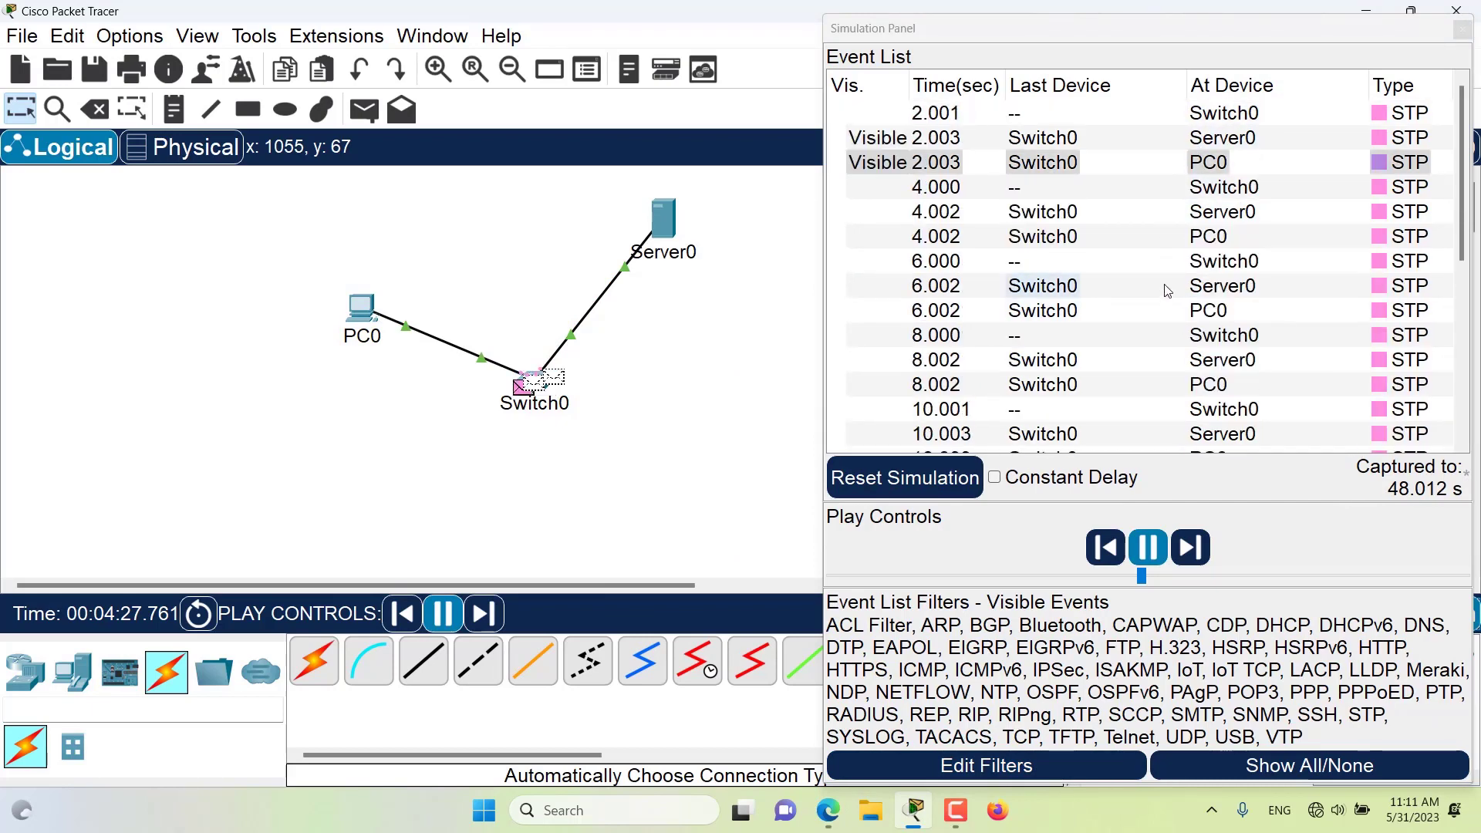
scroll(1165, 279, down, 4)
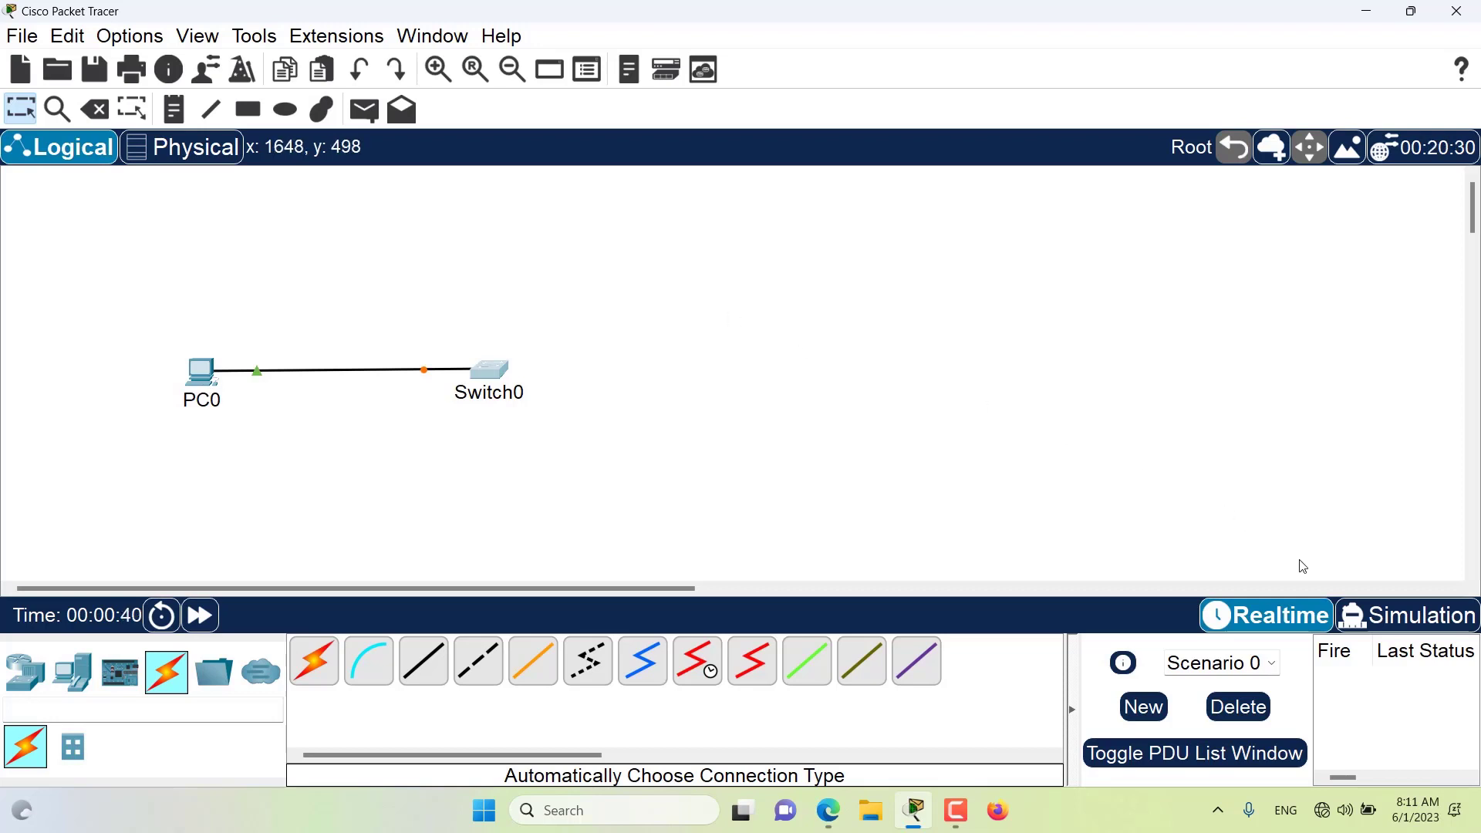
Switch the PC0 and Switch0 network to simulation mode and undock the Simulation Panel into a floating window.
click(1373, 609)
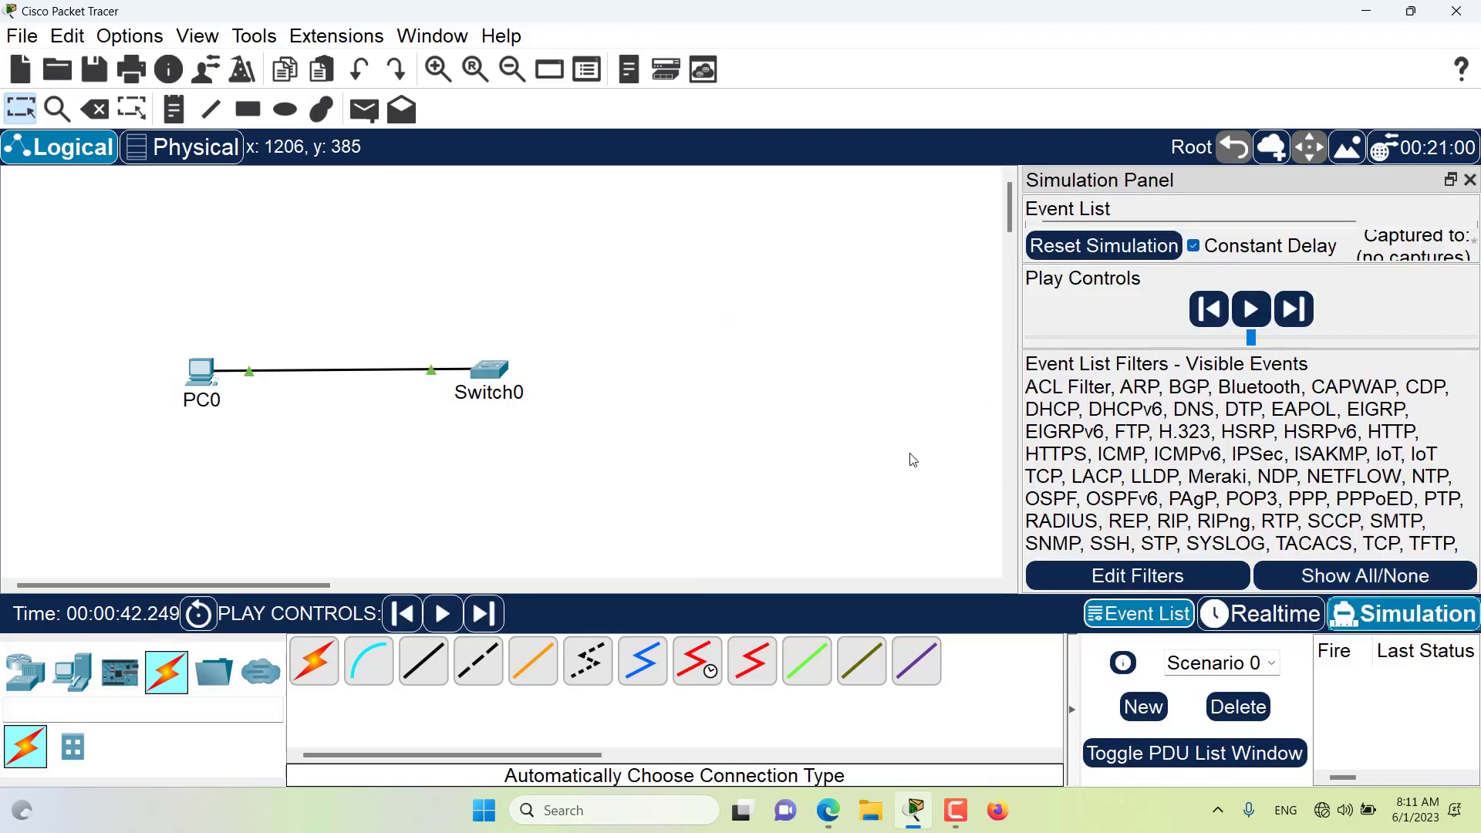
drag(1101, 182, 1054, 41)
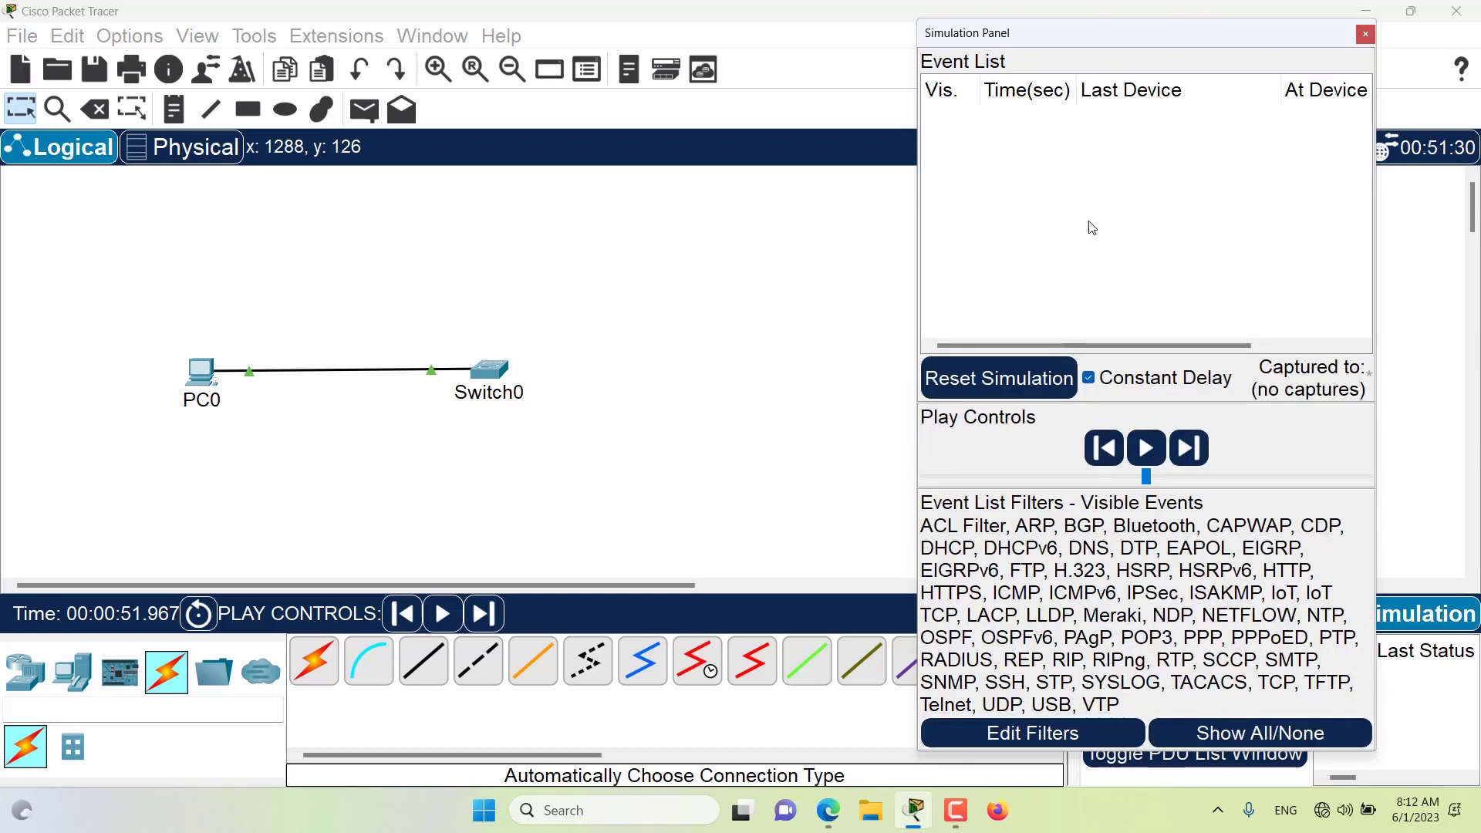
Run the simulation to capture events, reset it to clear the event list, and start the playback again.
click(1138, 447)
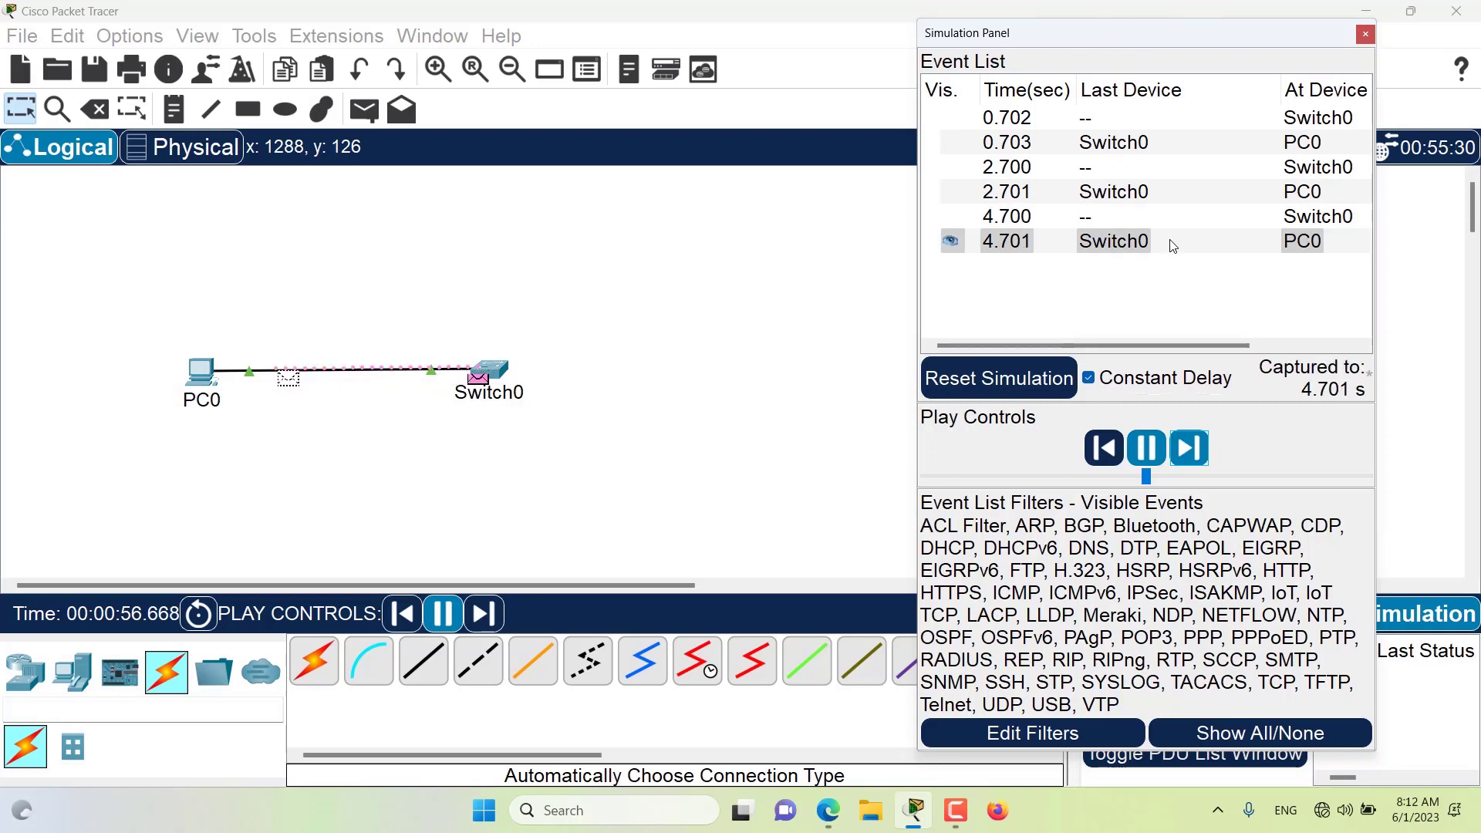
click(1002, 390)
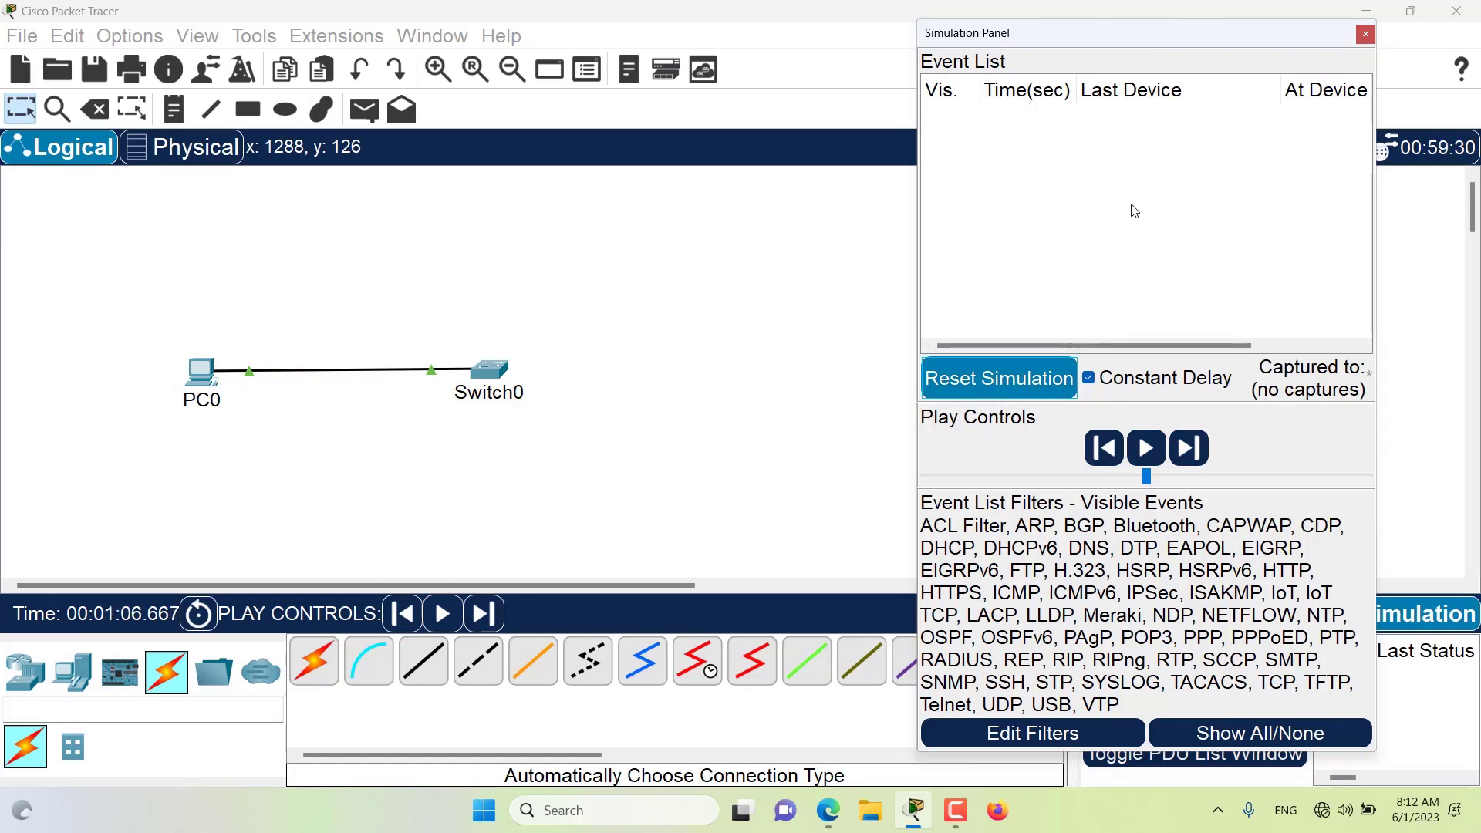
click(1146, 447)
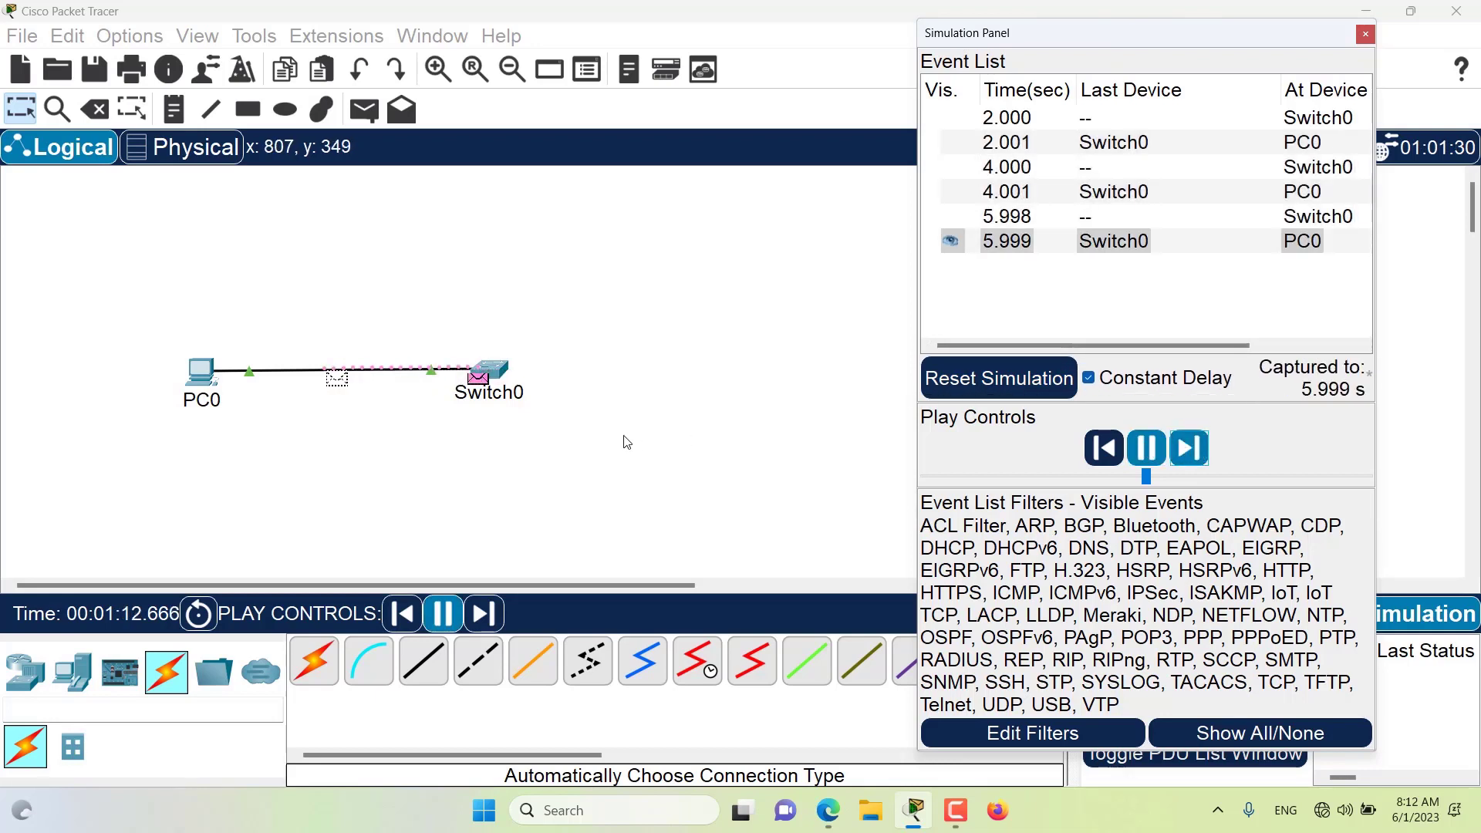
Power cycle the devices to clear the running capture, and capture forward to the next events.
click(198, 613)
click(1208, 441)
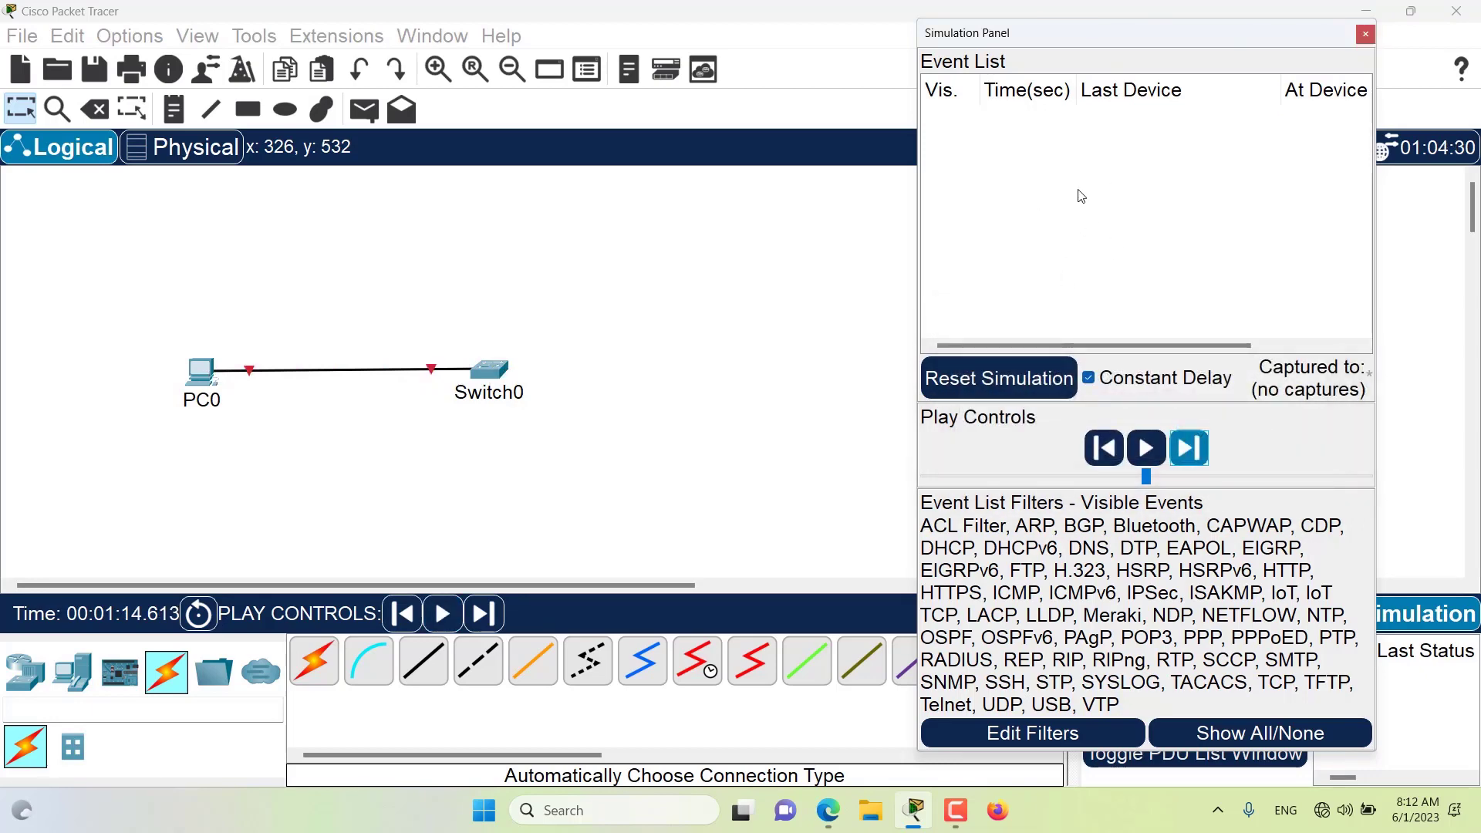
click(497, 630)
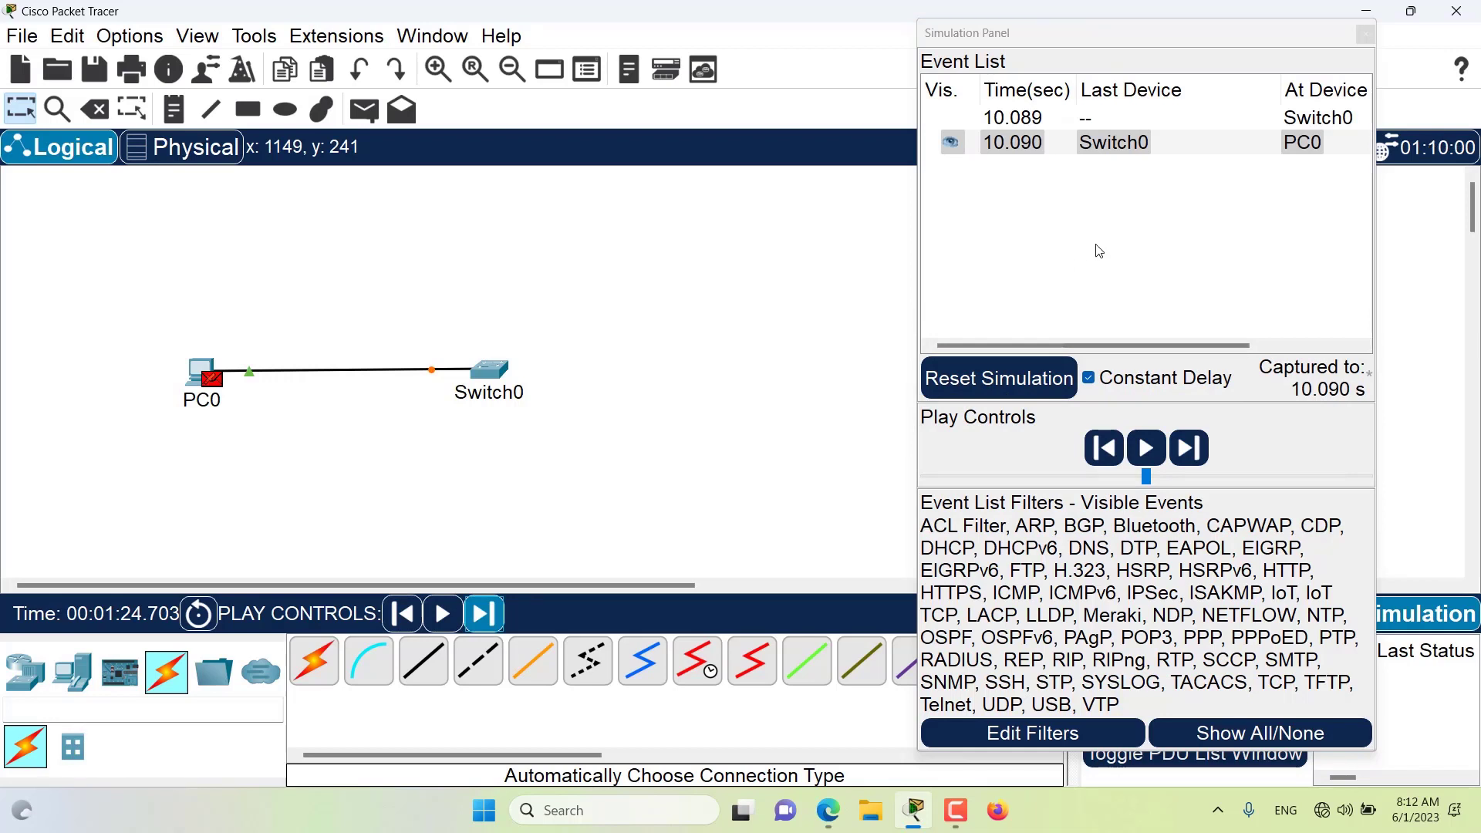
Switch to realtime mode and back to simulation mode, and run the simulation again.
drag(1222, 46, 977, 47)
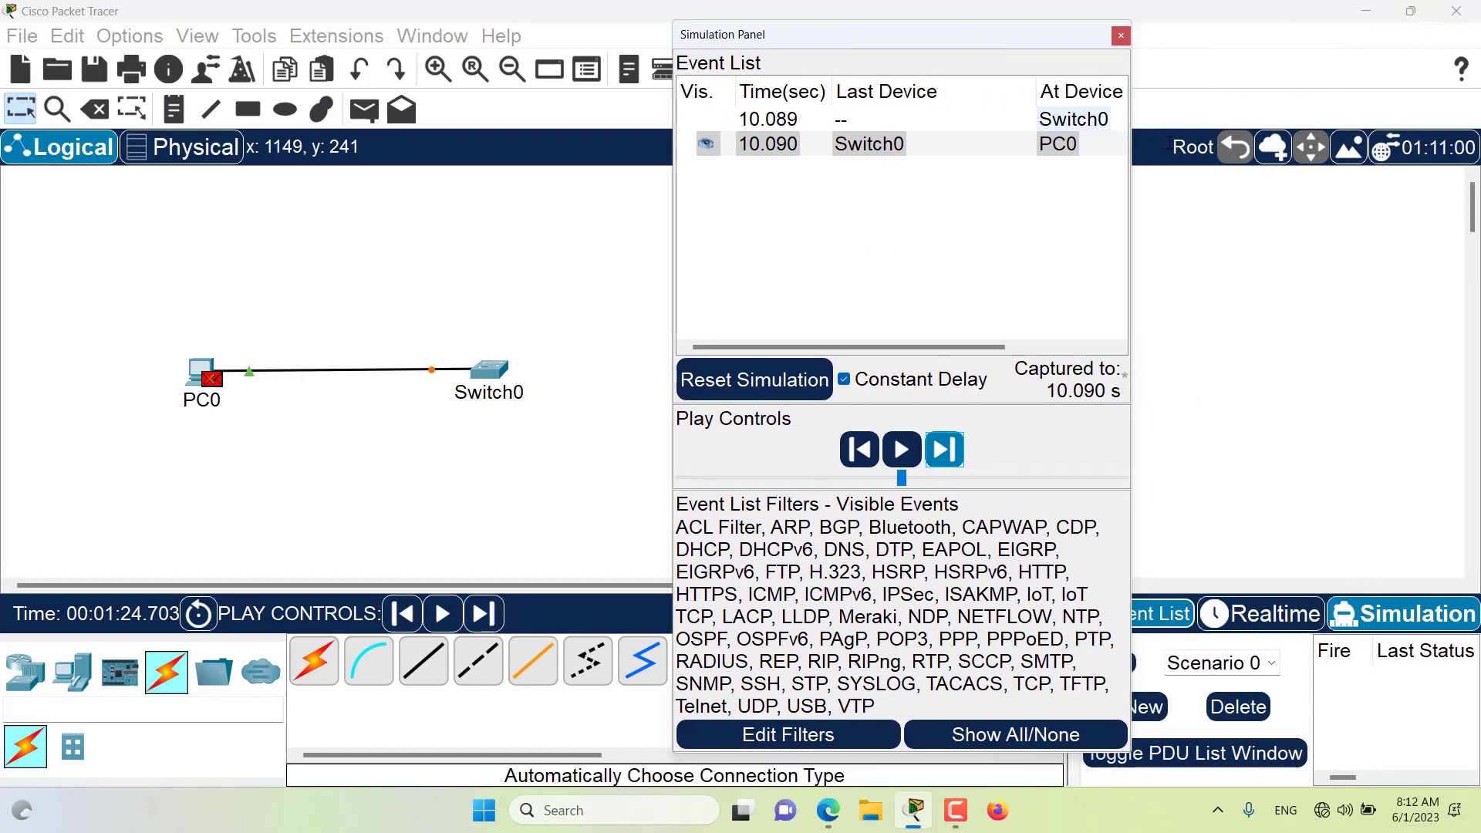
click(1253, 621)
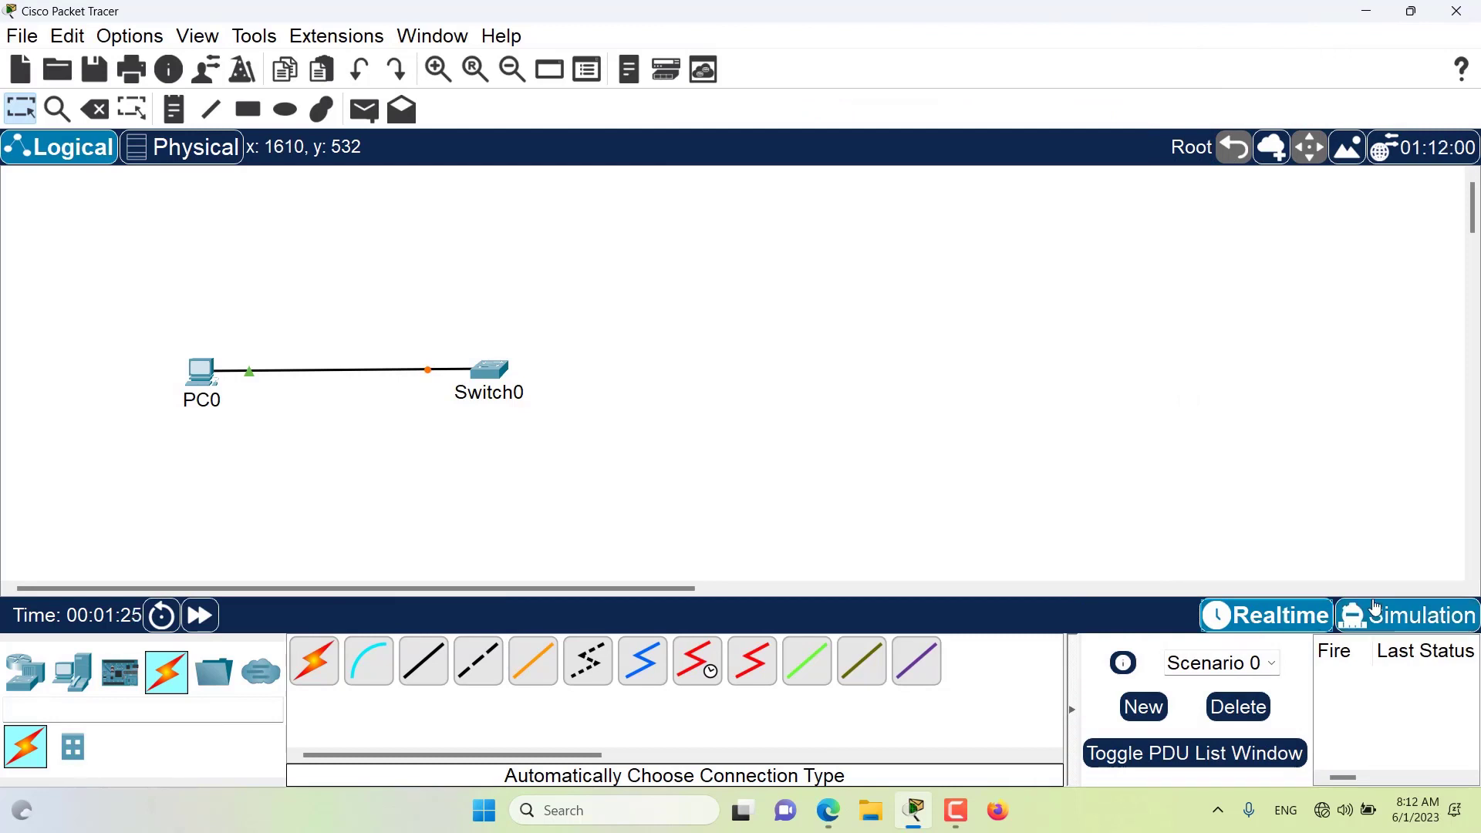
click(1408, 616)
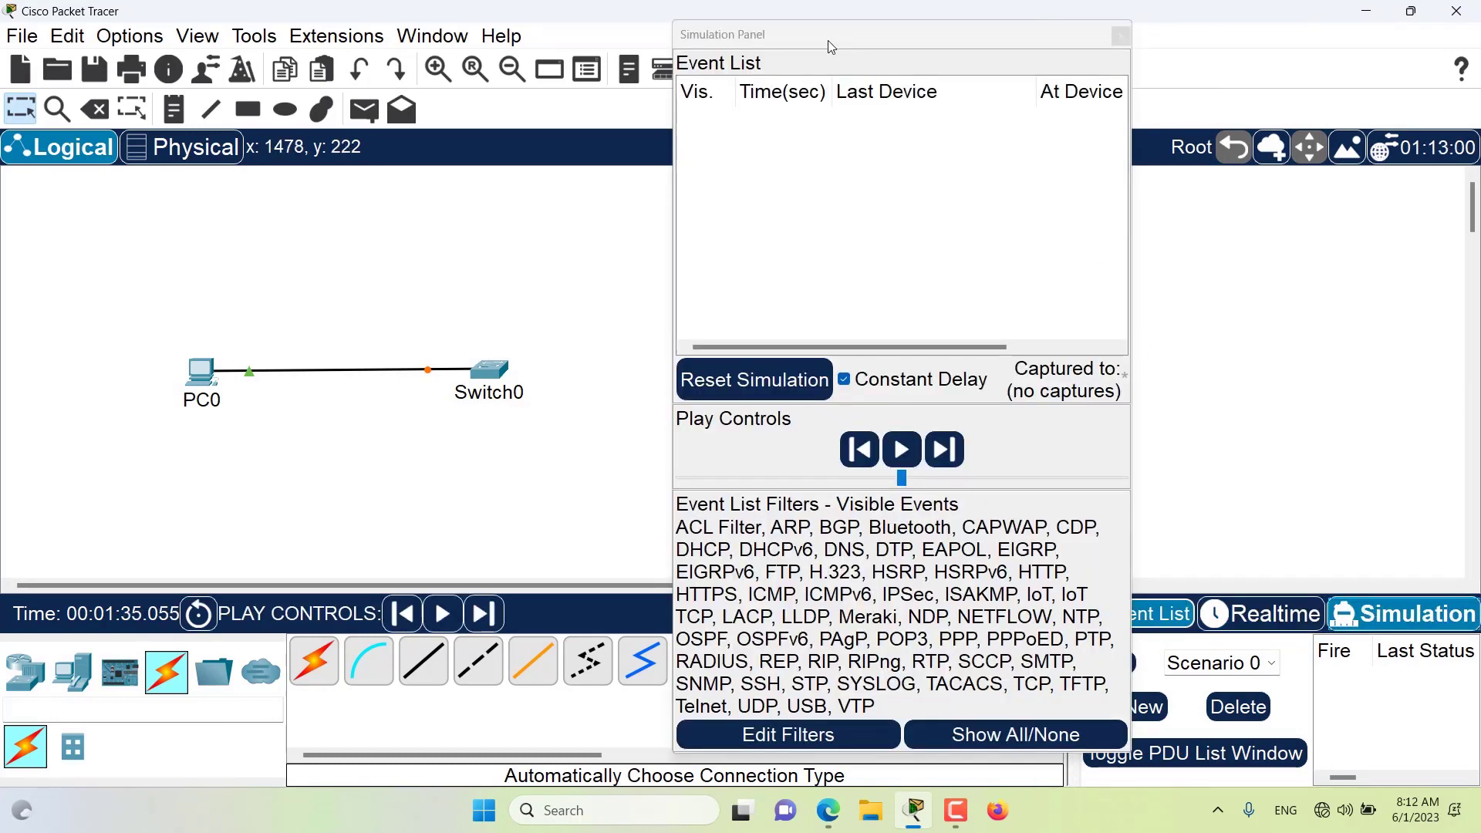
drag(798, 39, 1046, 42)
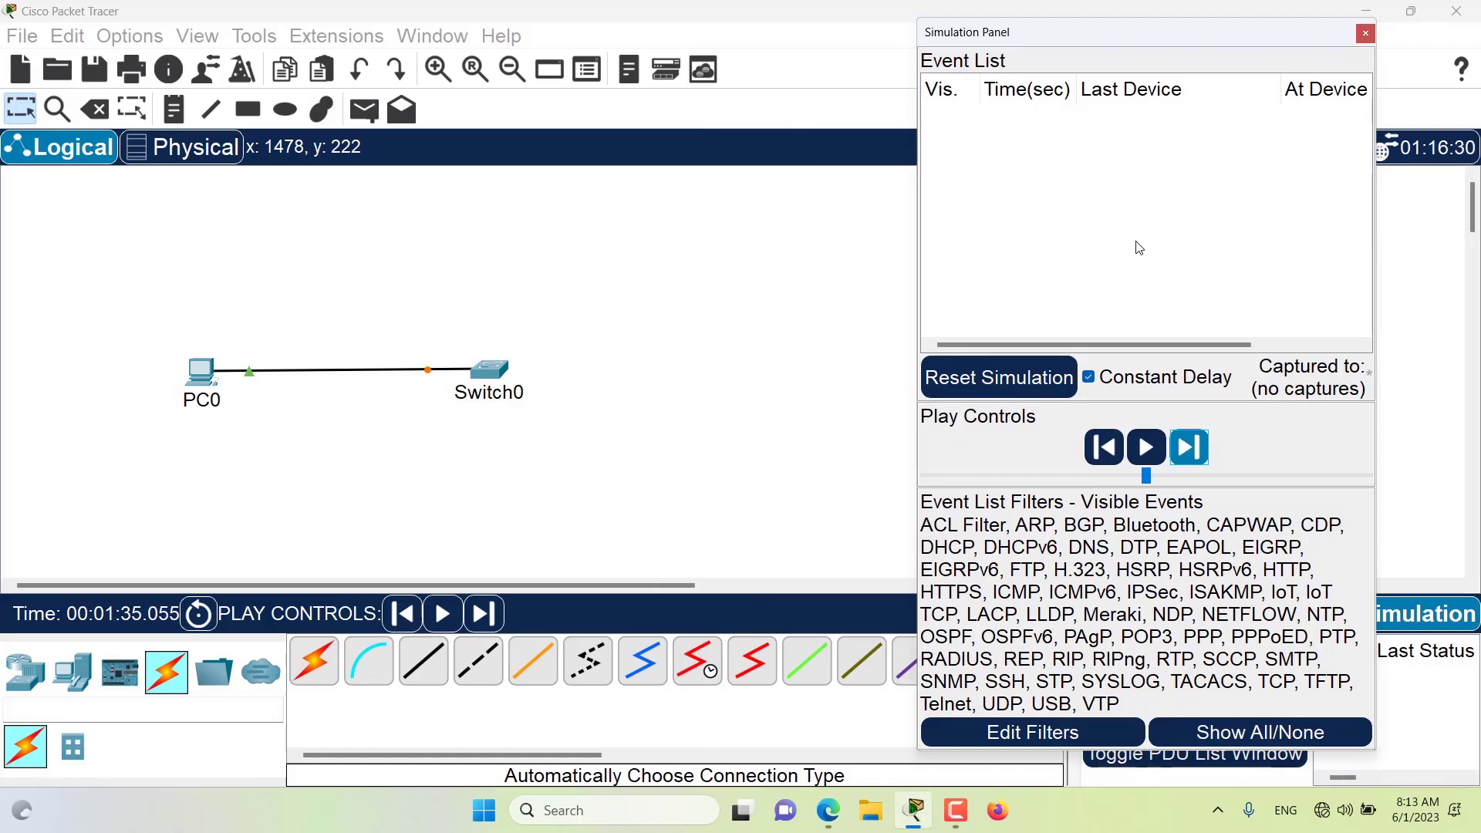
click(1151, 456)
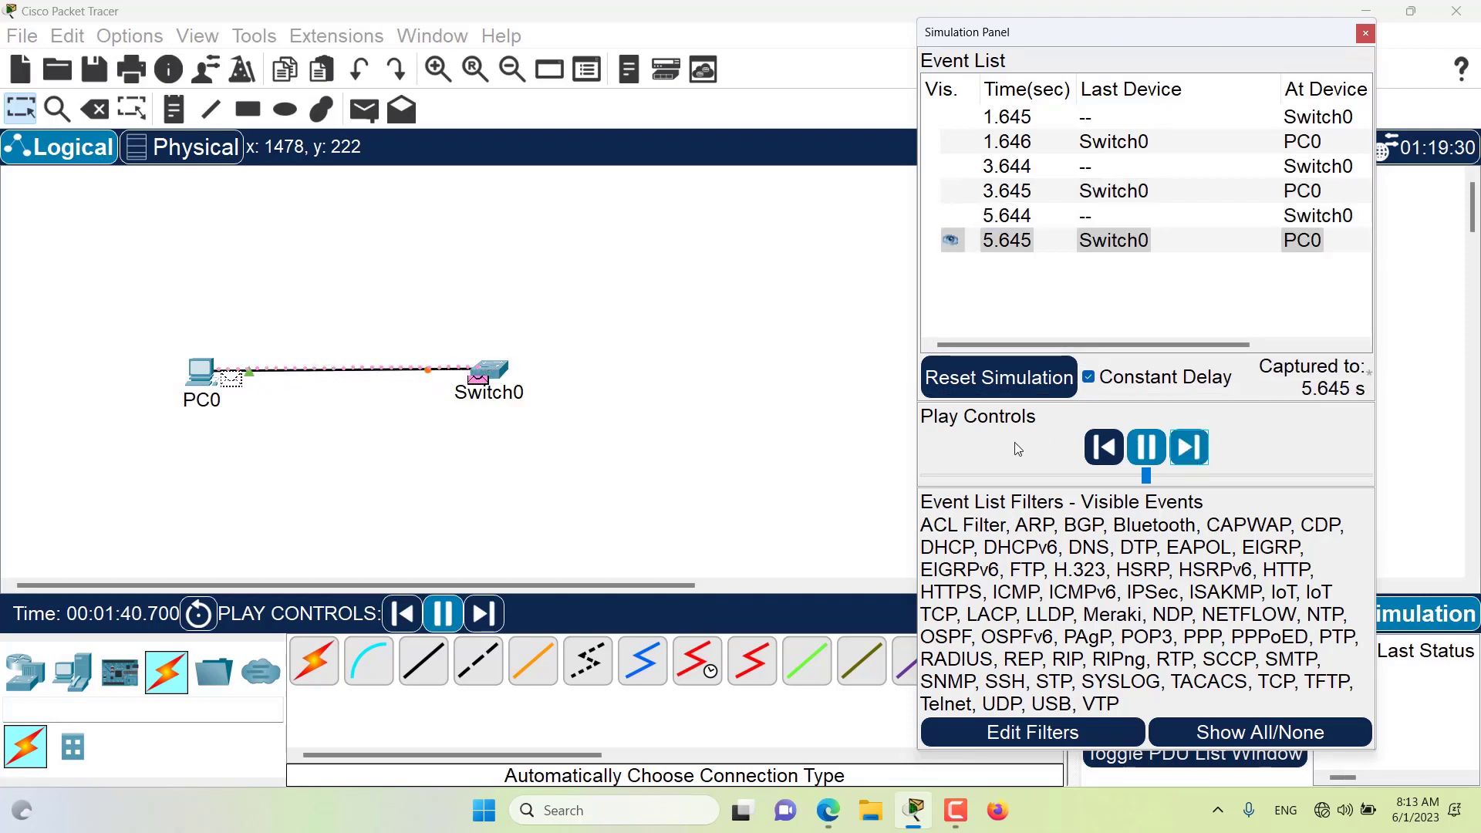
Place a router below the PC0 and Switch0 link while the simulation runs, and delete it again.
drag(29, 669, 321, 516)
drag(543, 458, 269, 573)
key(Delete)
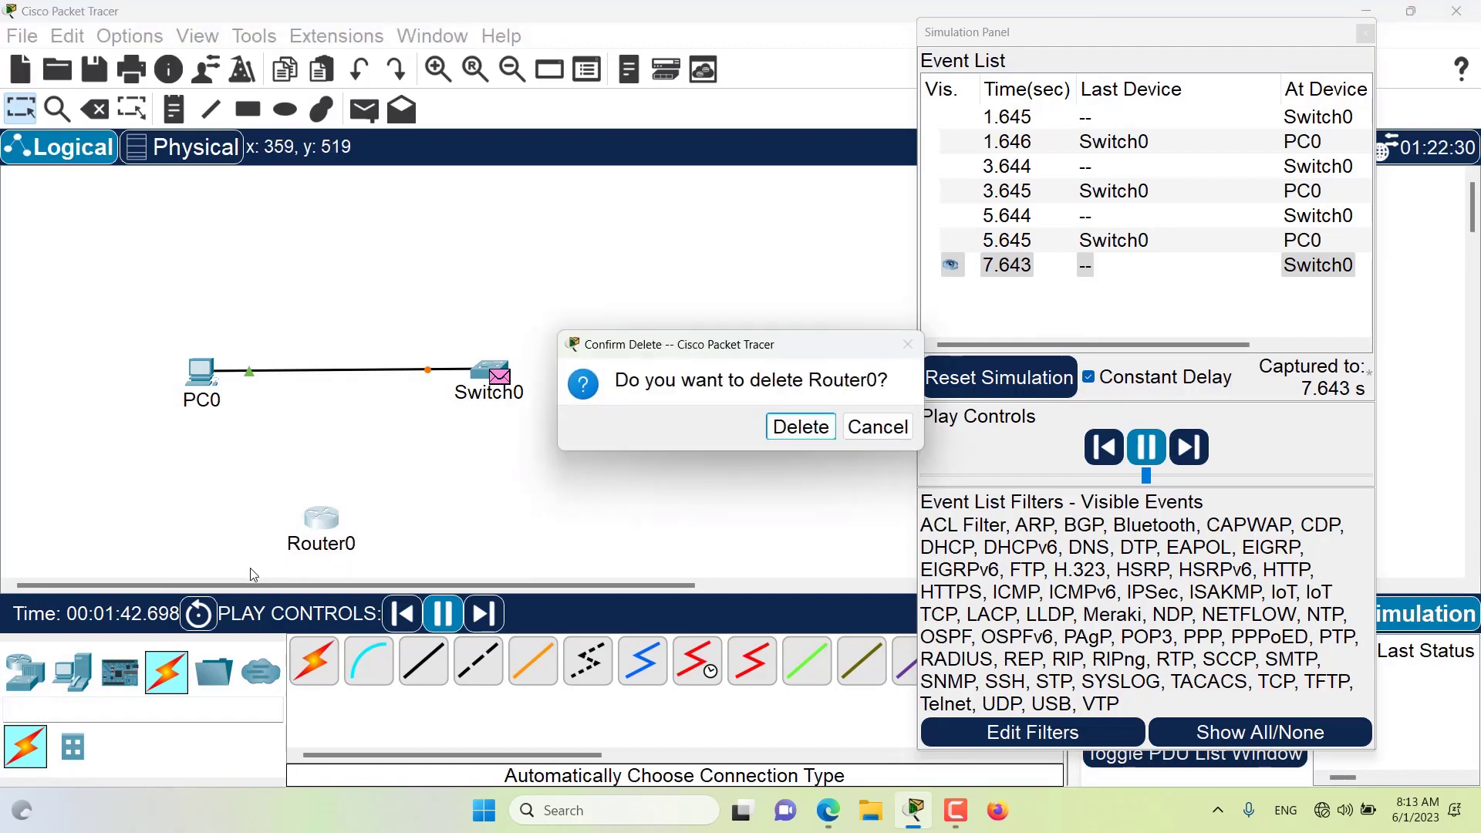
click(794, 423)
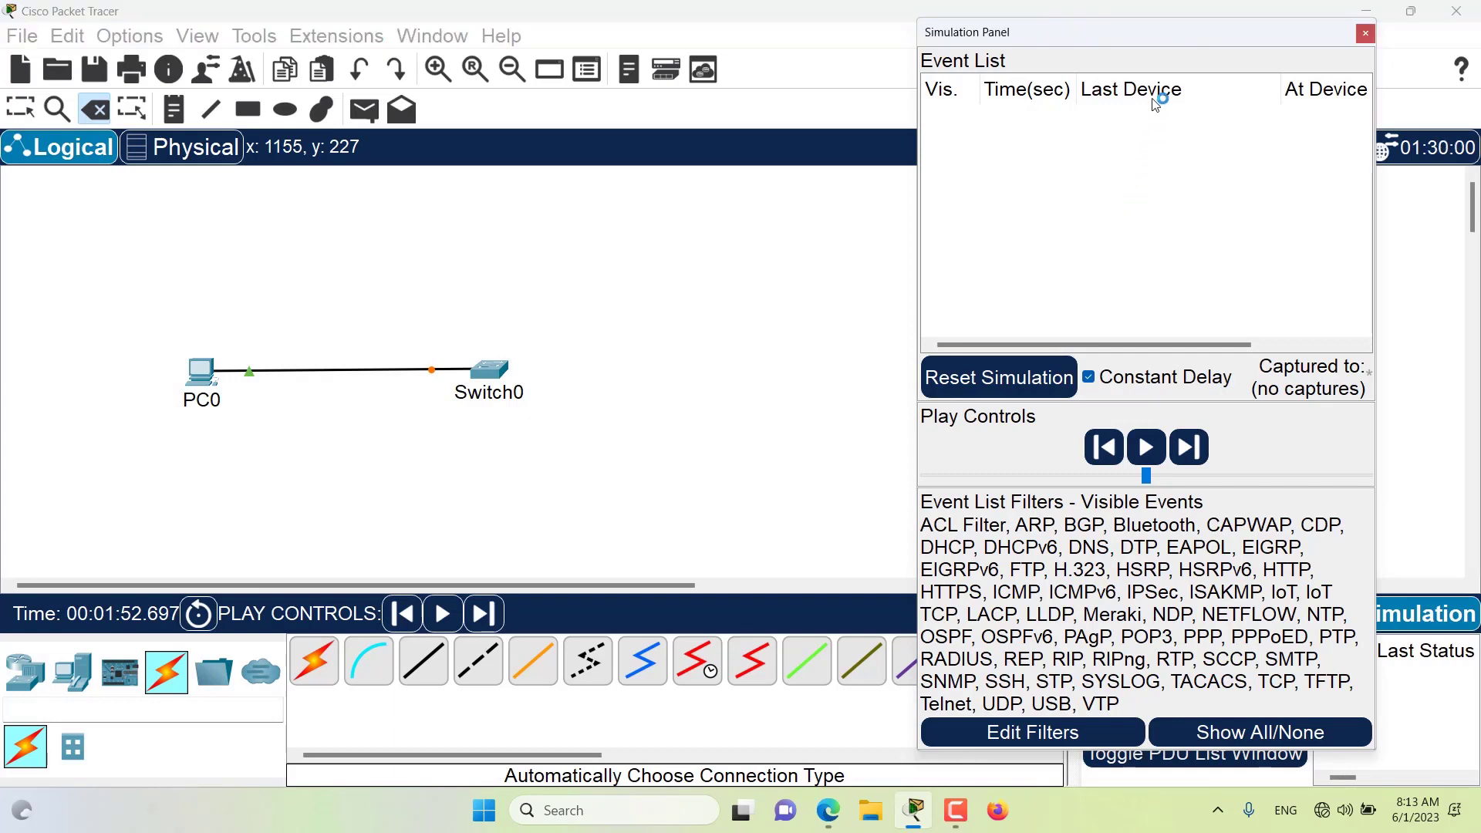
Move the Simulation Panel away from the scenario controls, run the simulation, and create a new scenario.
drag(1161, 44, 802, 64)
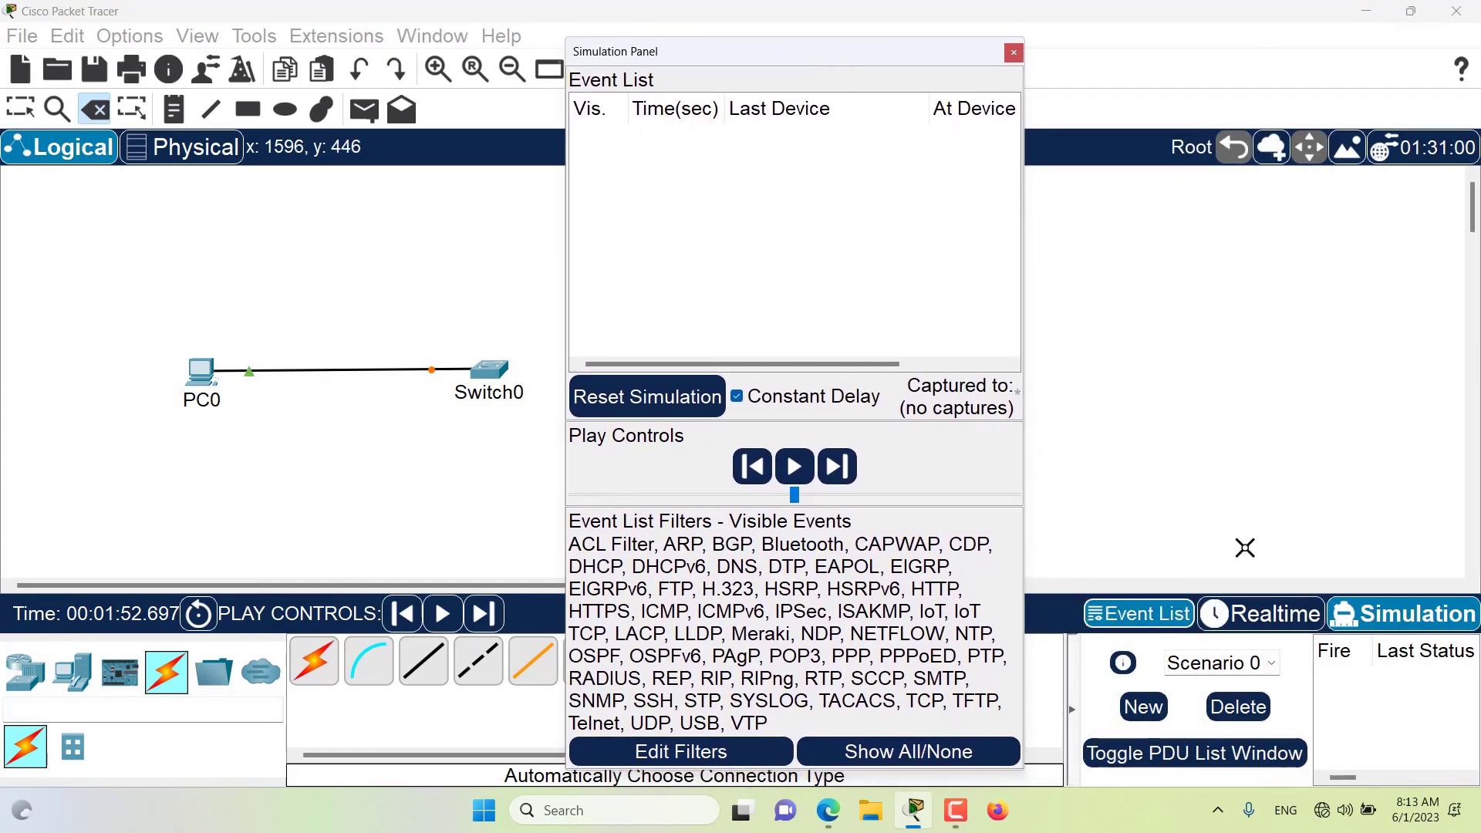
click(1273, 669)
click(1273, 669)
click(1273, 670)
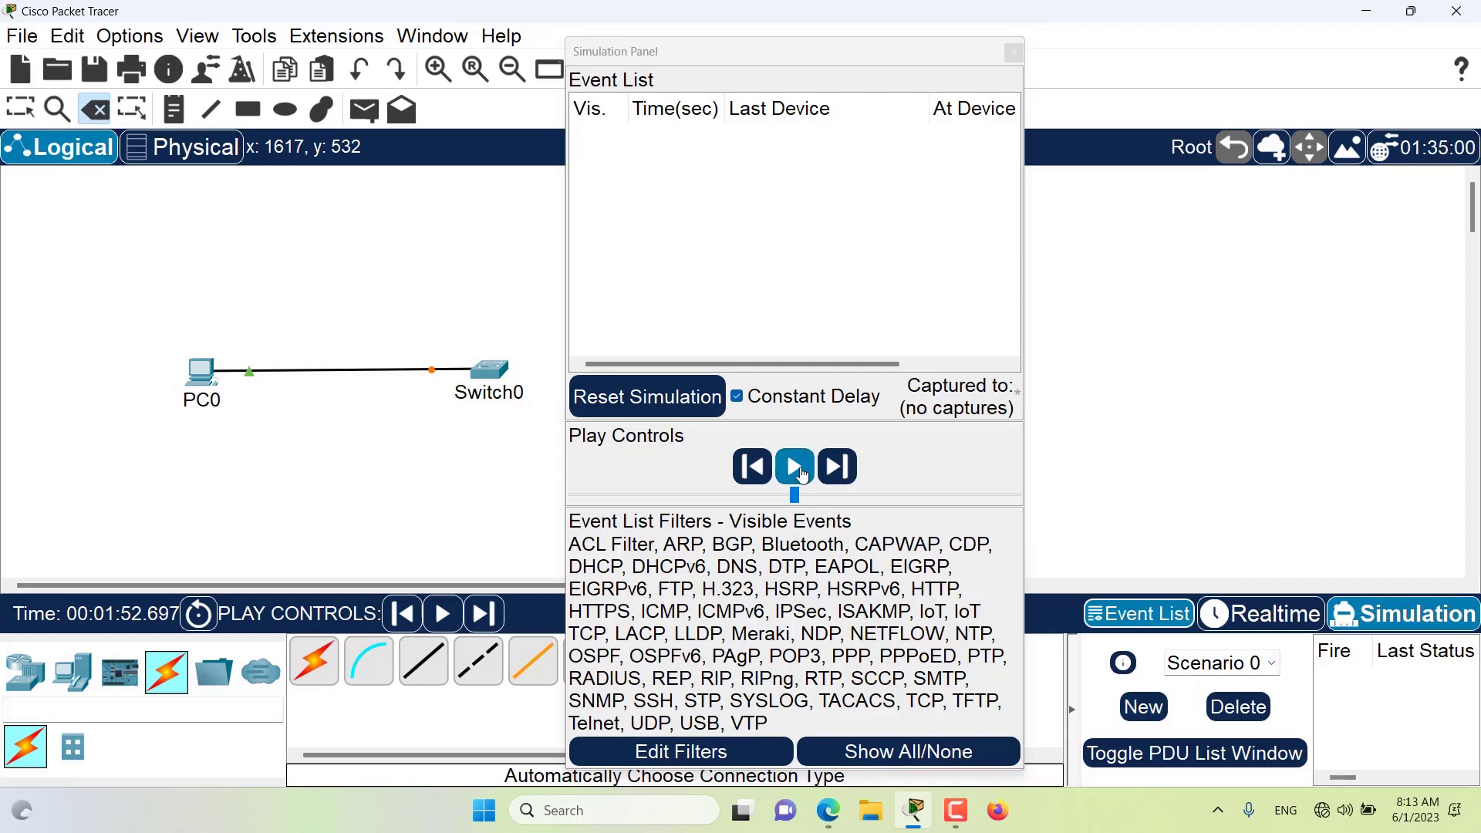
click(796, 468)
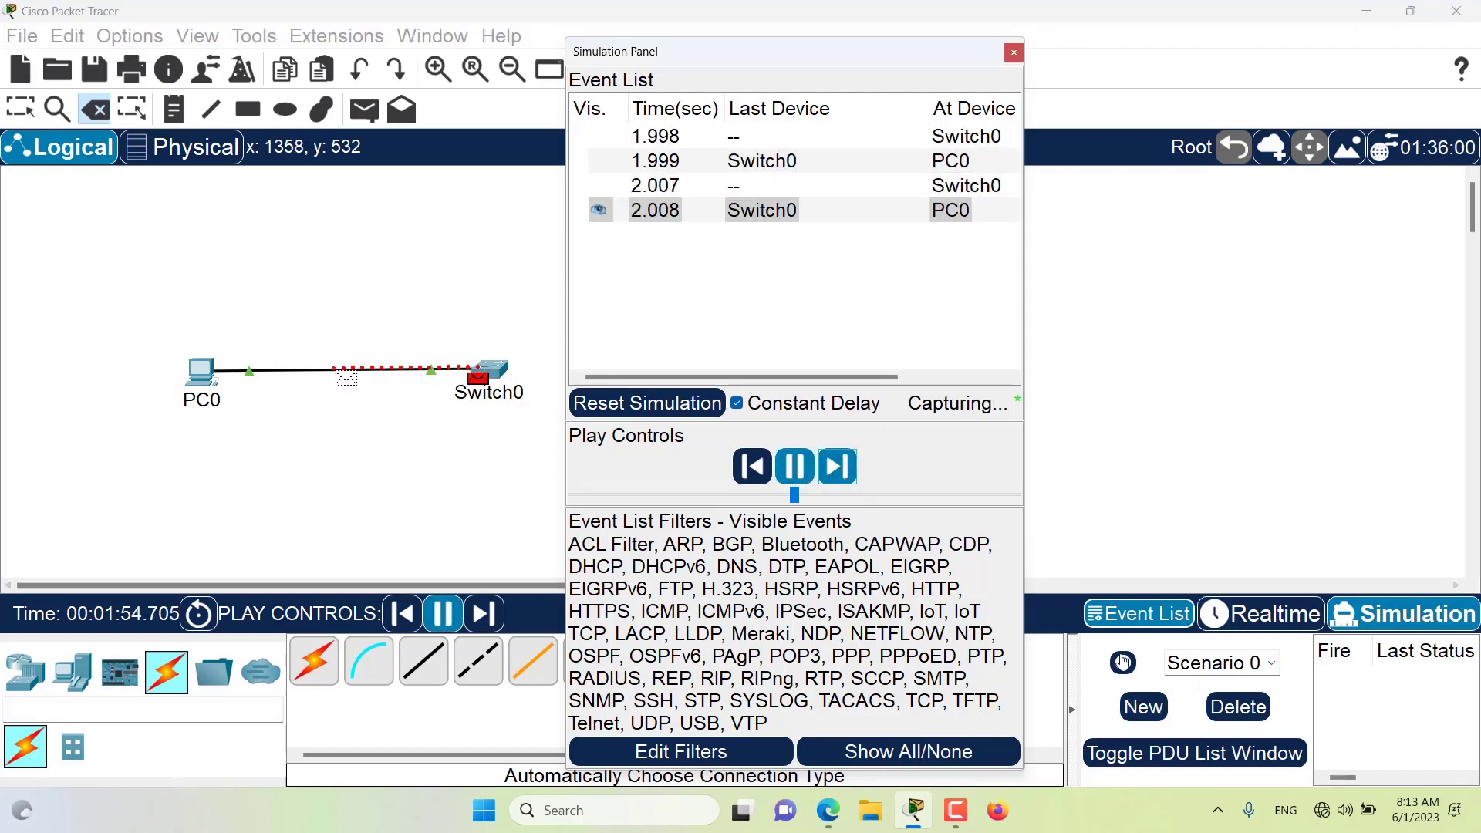
click(1152, 713)
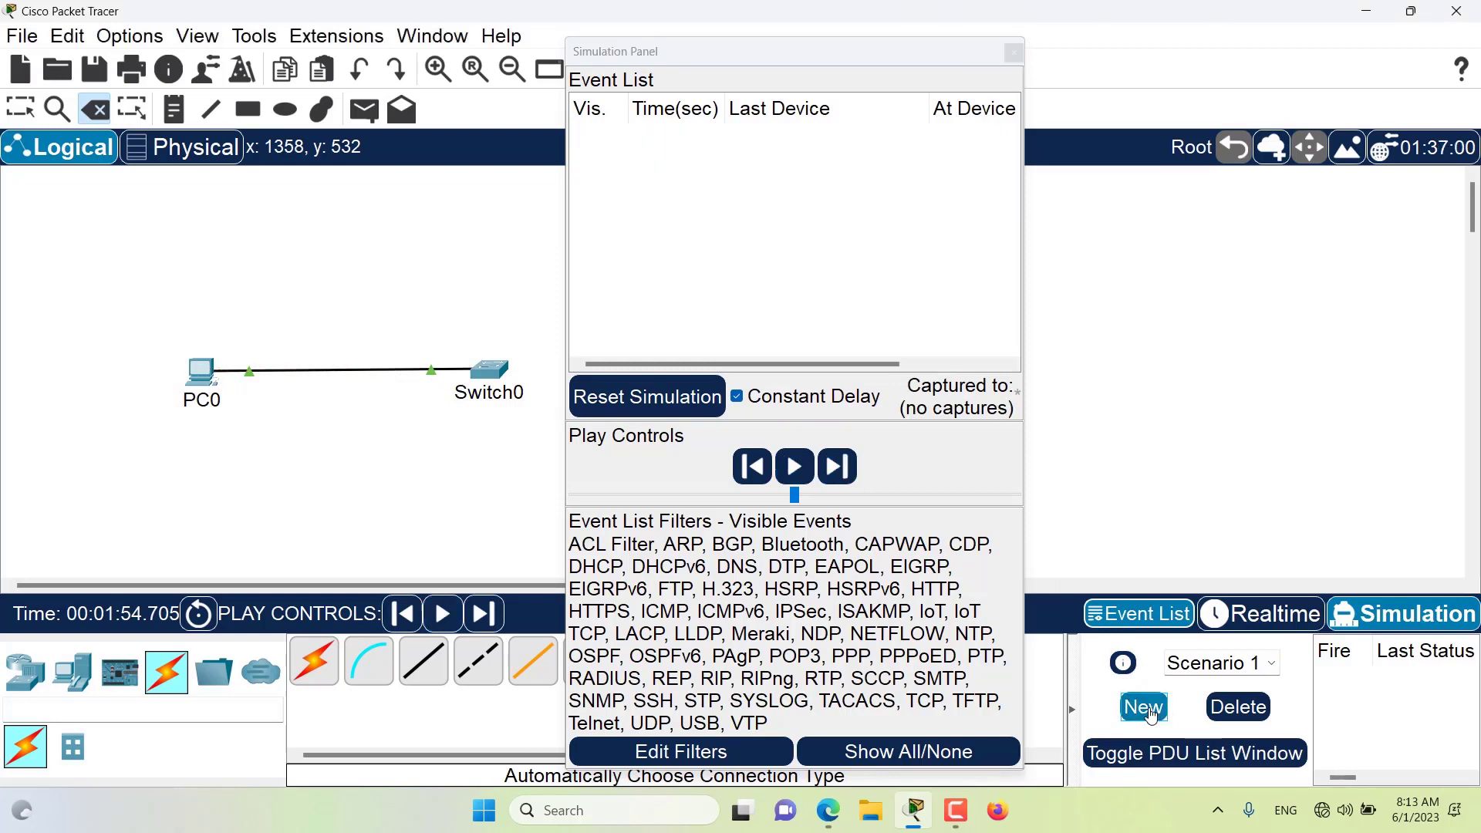
Switch back to Scenario 0 and move the Simulation Panel clear of the network devices.
click(1270, 668)
click(1236, 687)
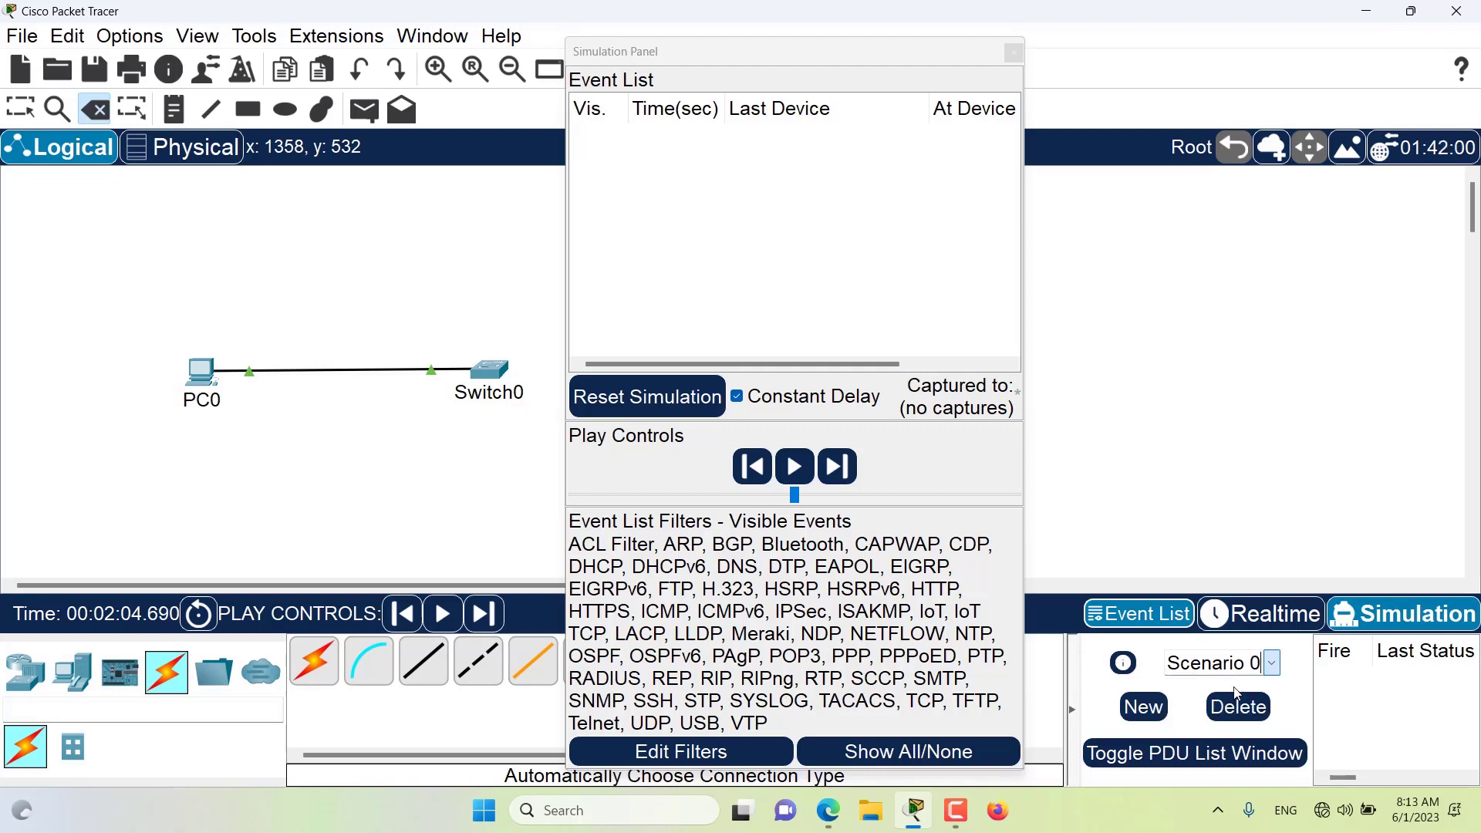
drag(720, 54, 943, 37)
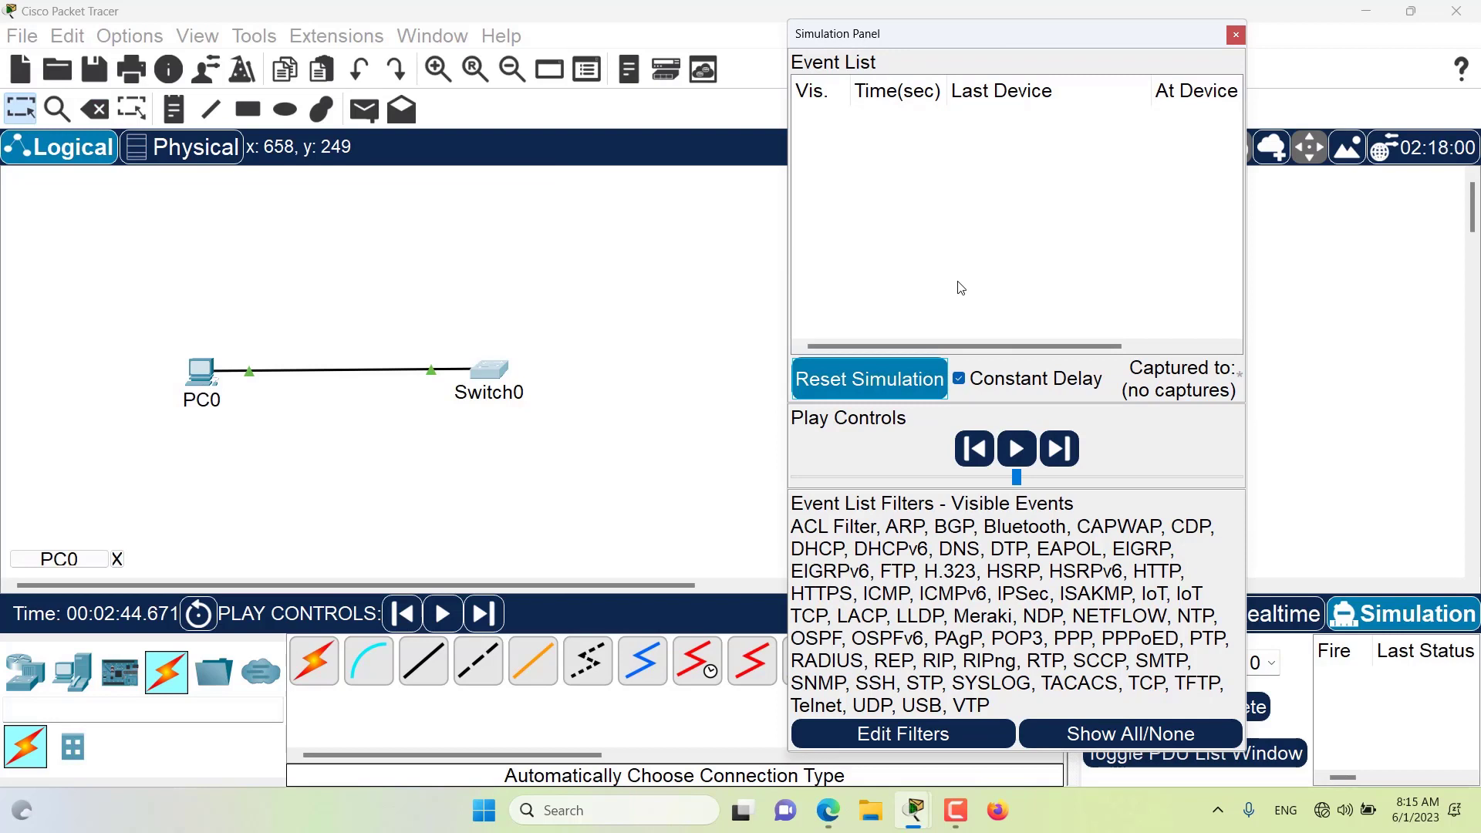
Capture the next events and show the PDU List Window, reducing its height so both device labels are readable.
drag(1002, 33, 758, 24)
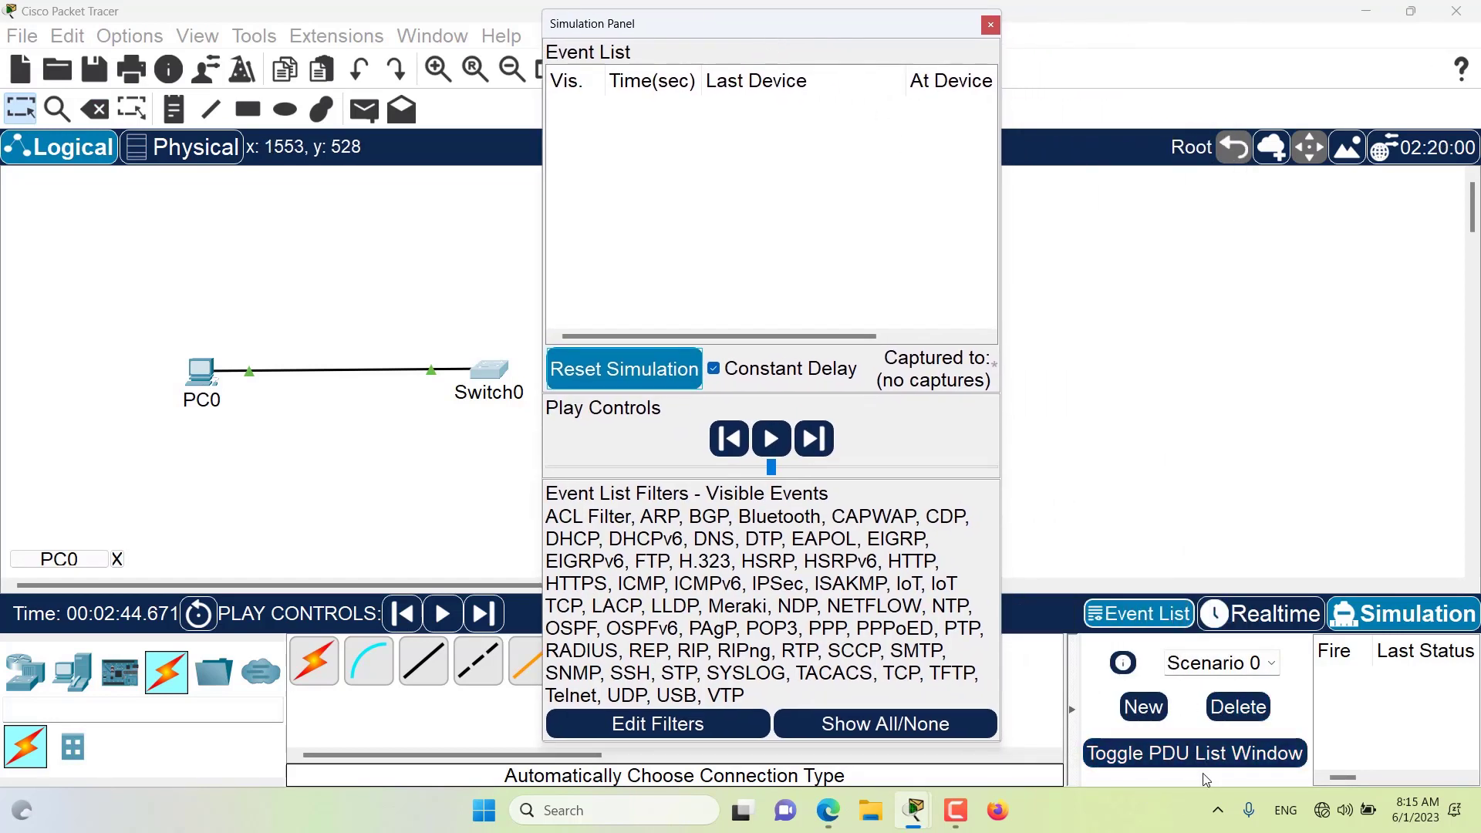
drag(736, 23, 972, 15)
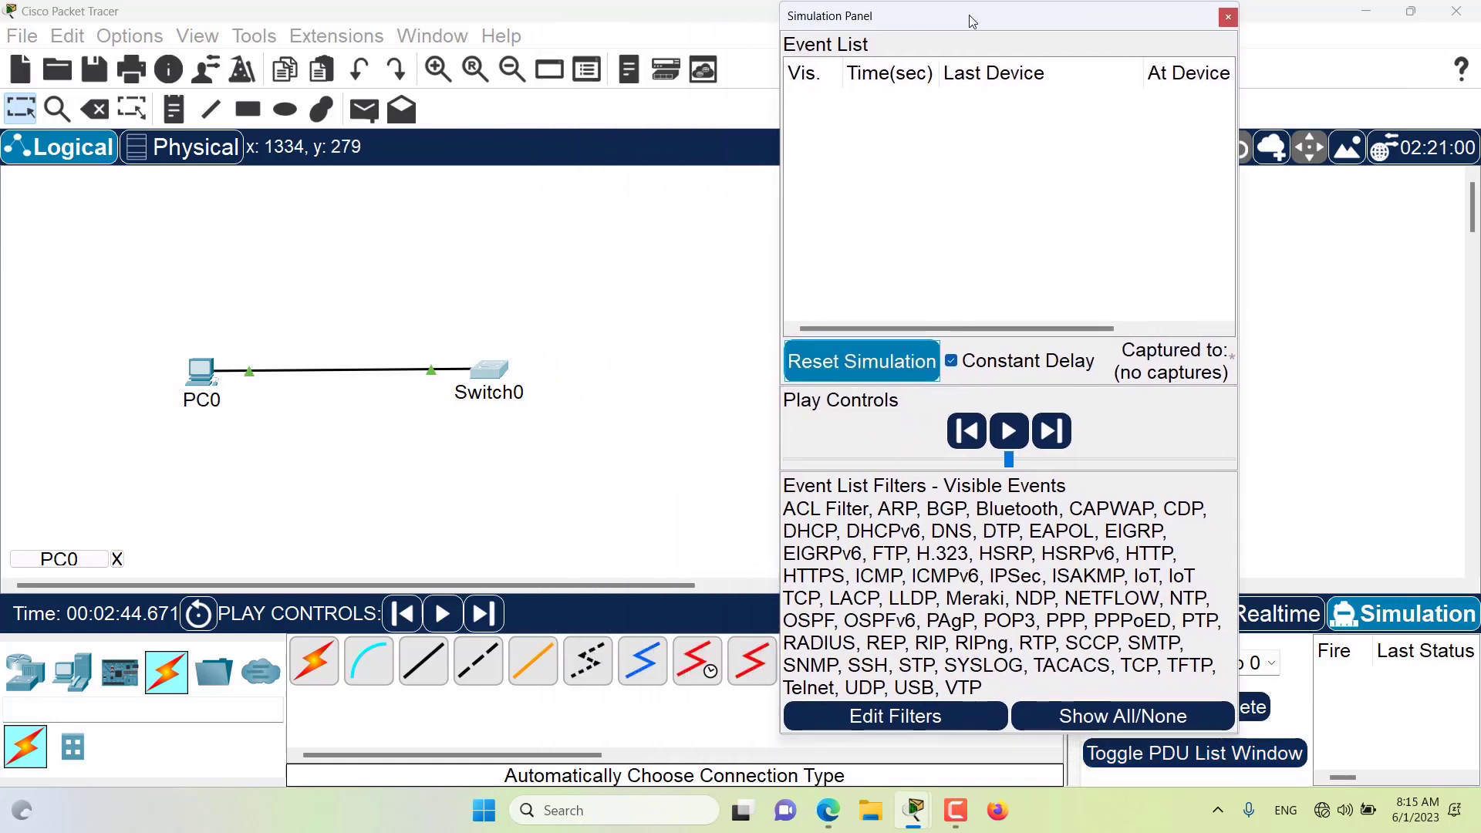
click(1053, 433)
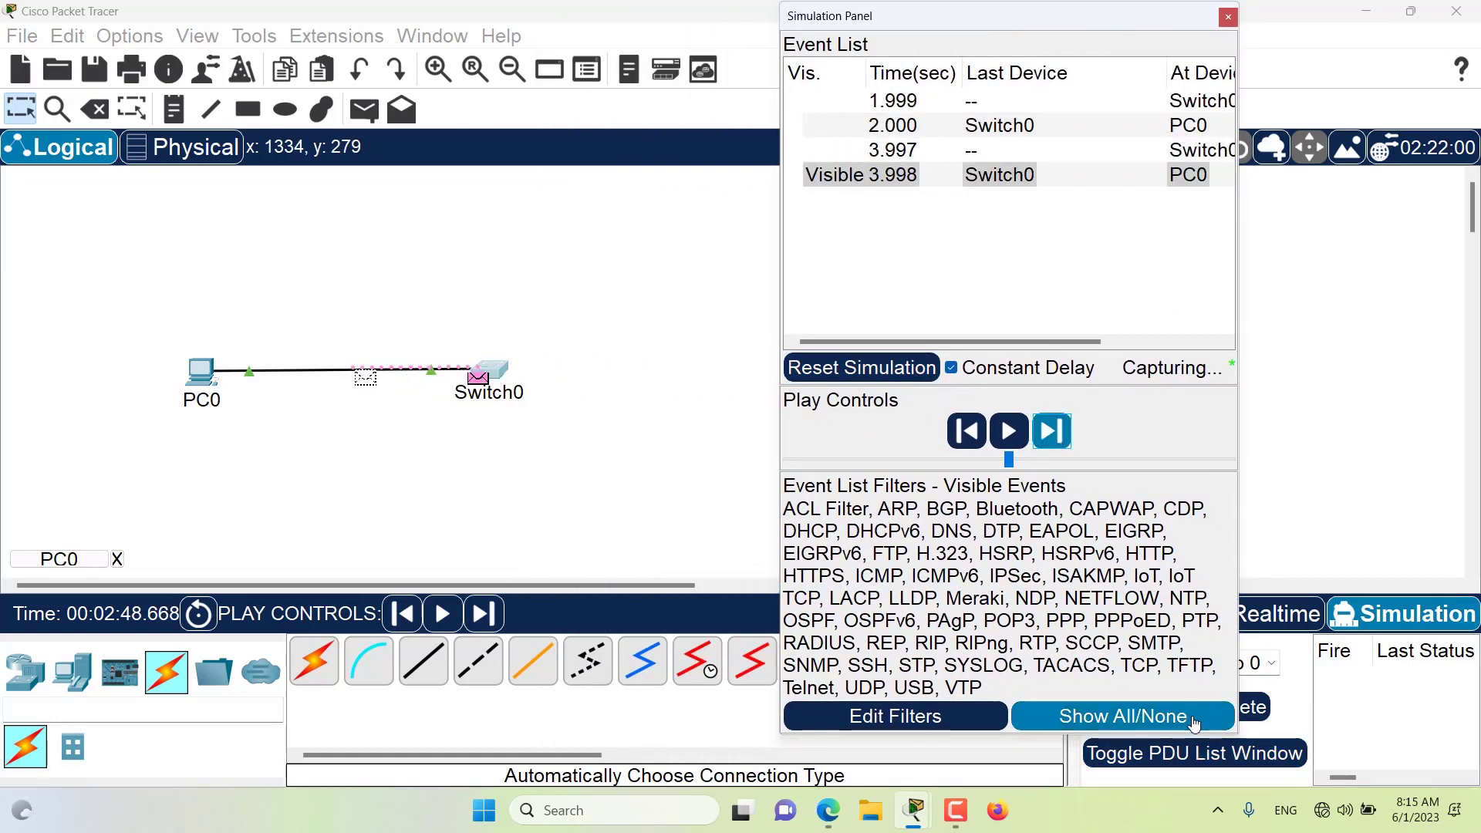
click(1174, 760)
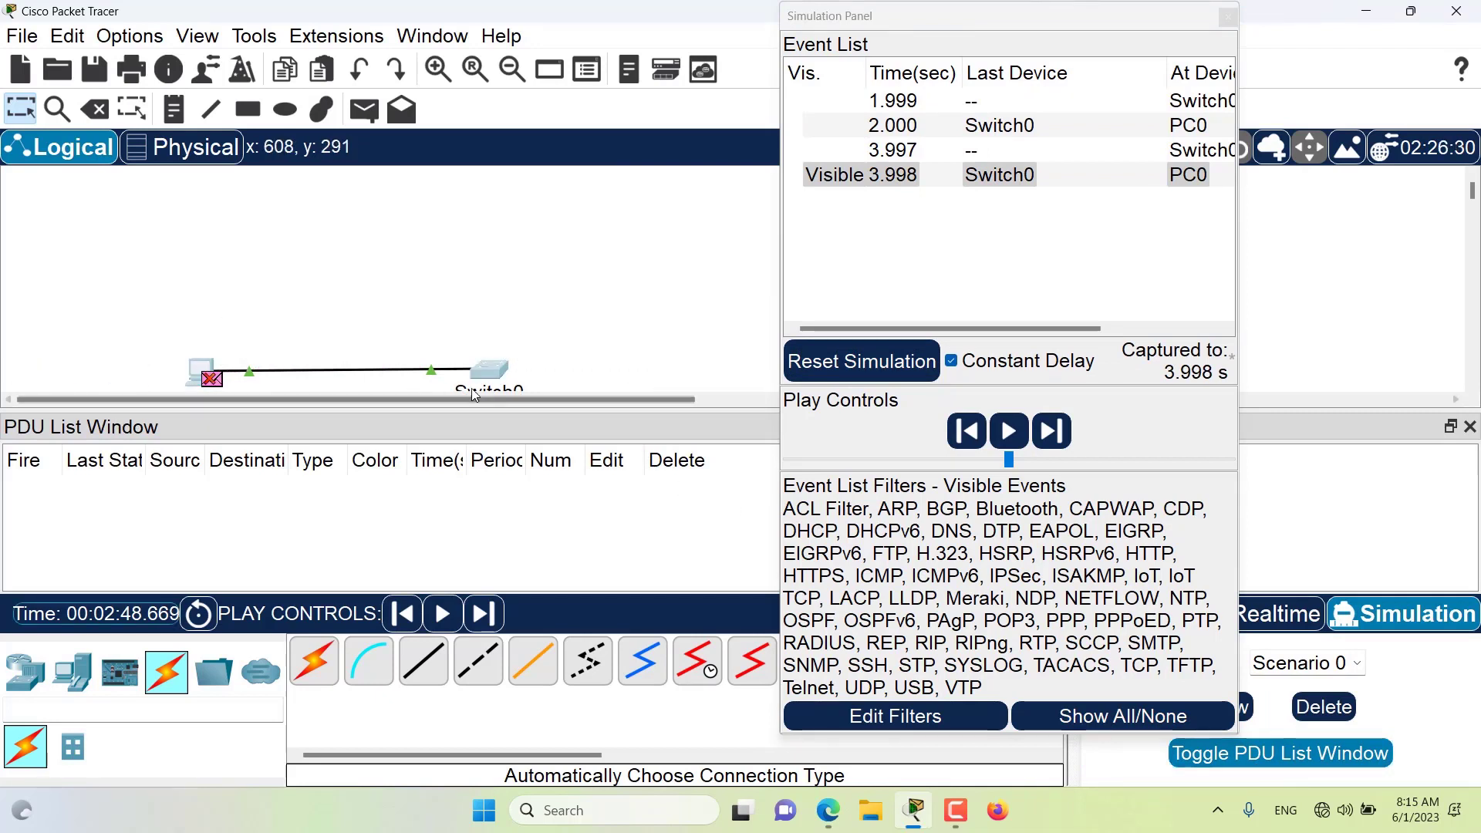
drag(532, 410, 531, 444)
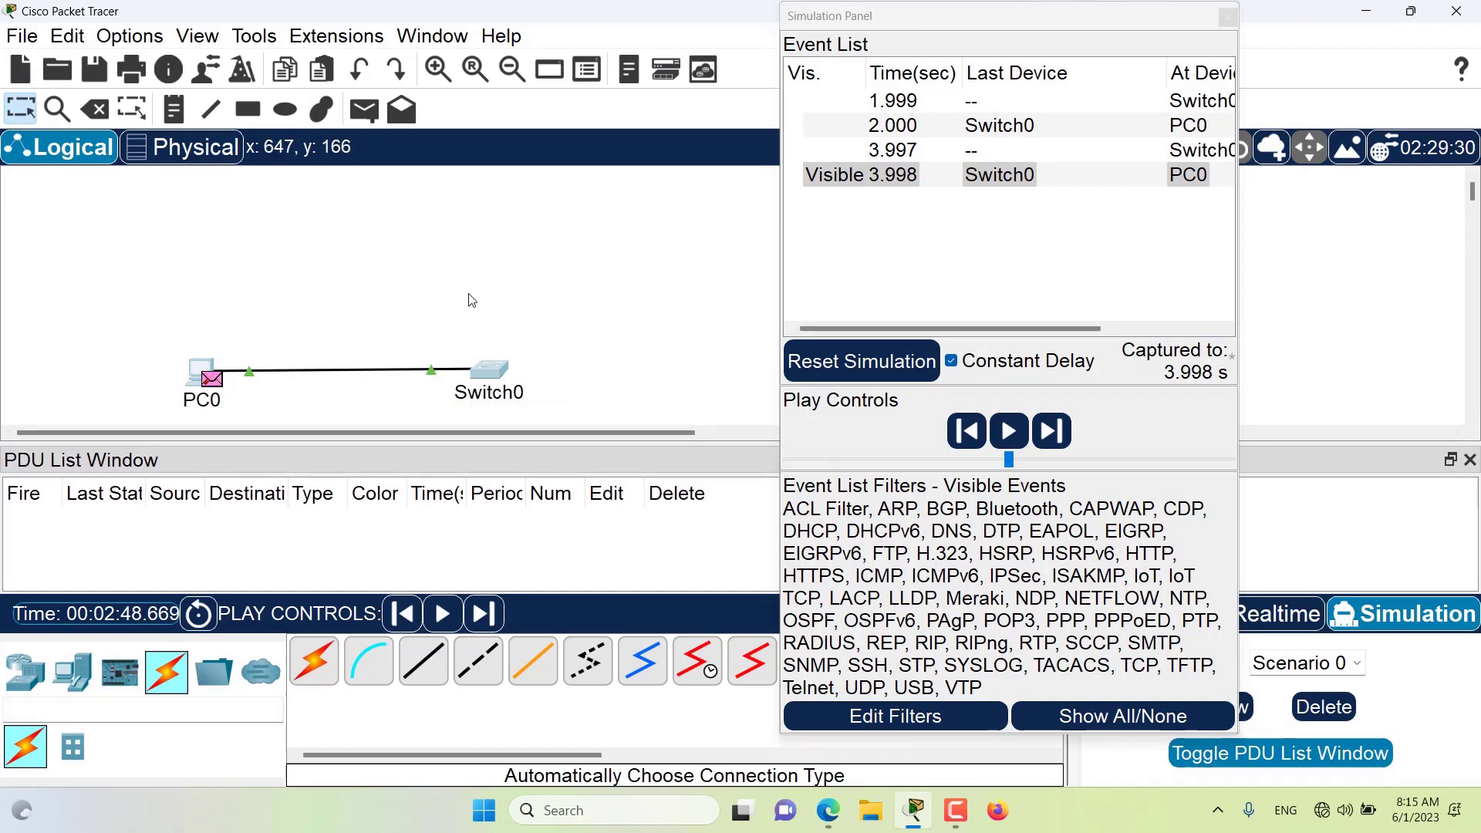
Add a simple PDU with PC0 as the source and Switch0 as the destination.
click(364, 109)
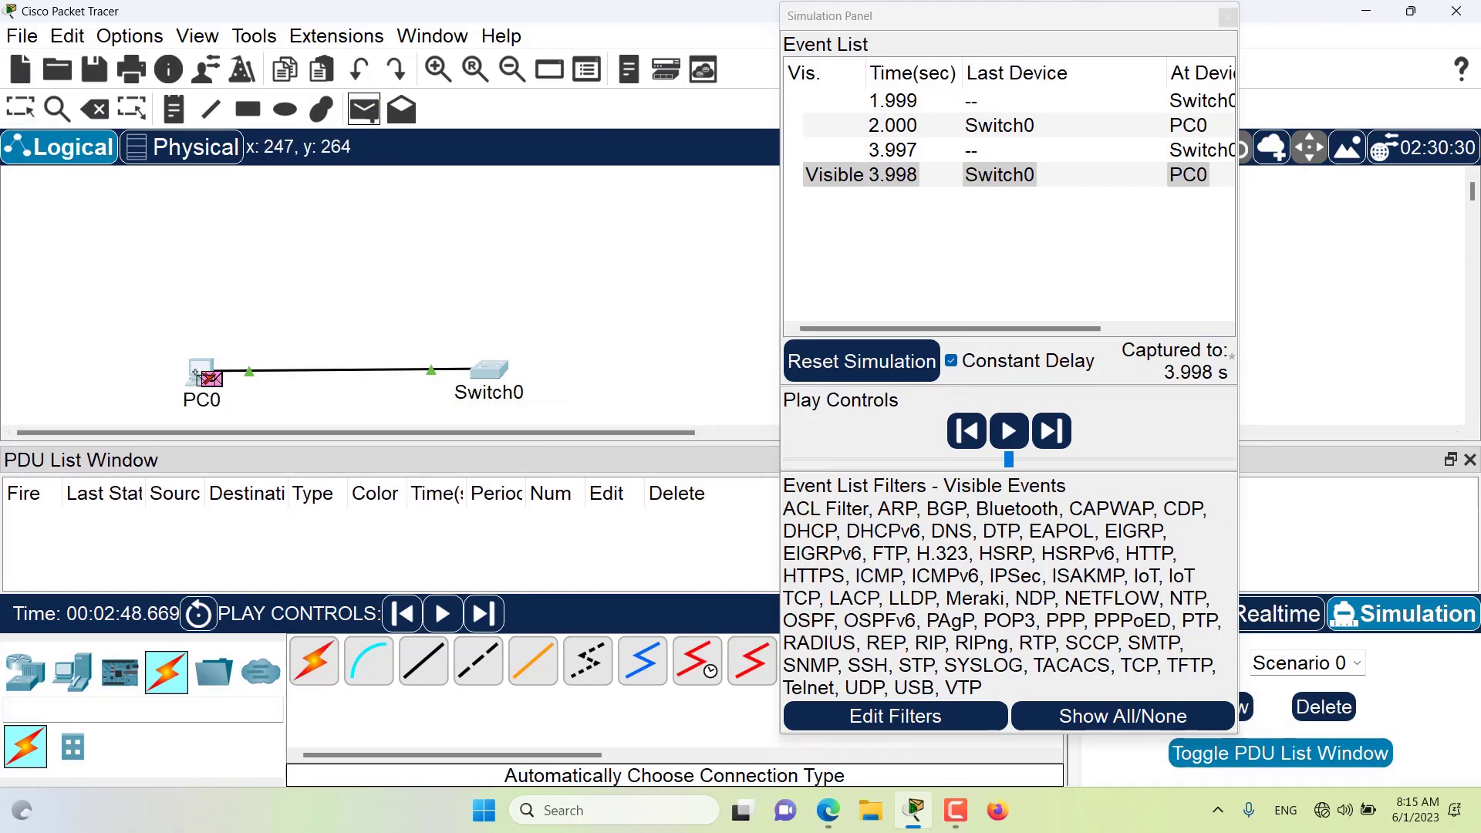
click(199, 374)
click(489, 369)
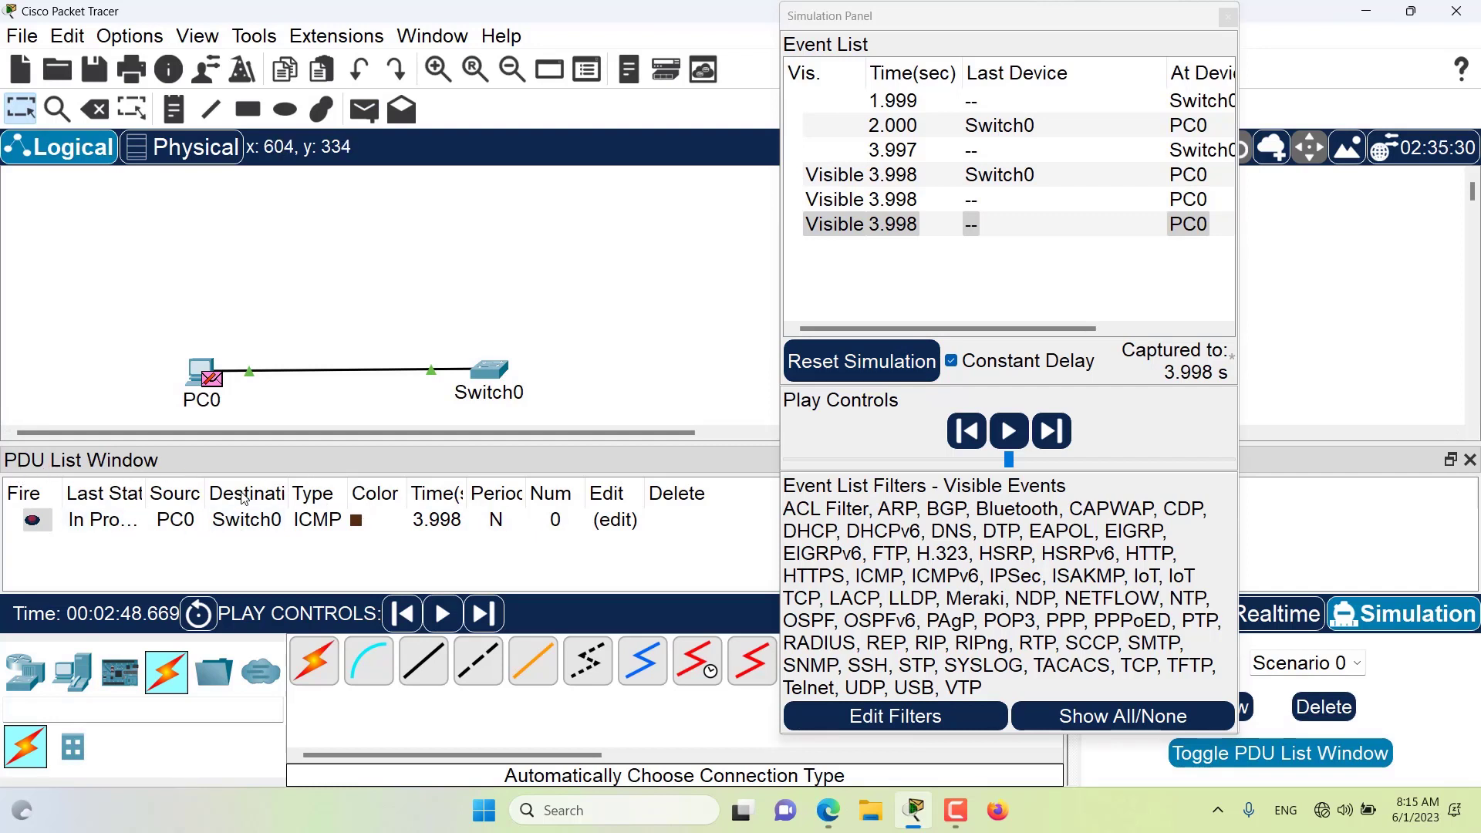
Delete the PC0 to Switch0 PDU from the PDU List Window and leave delete mode.
click(114, 523)
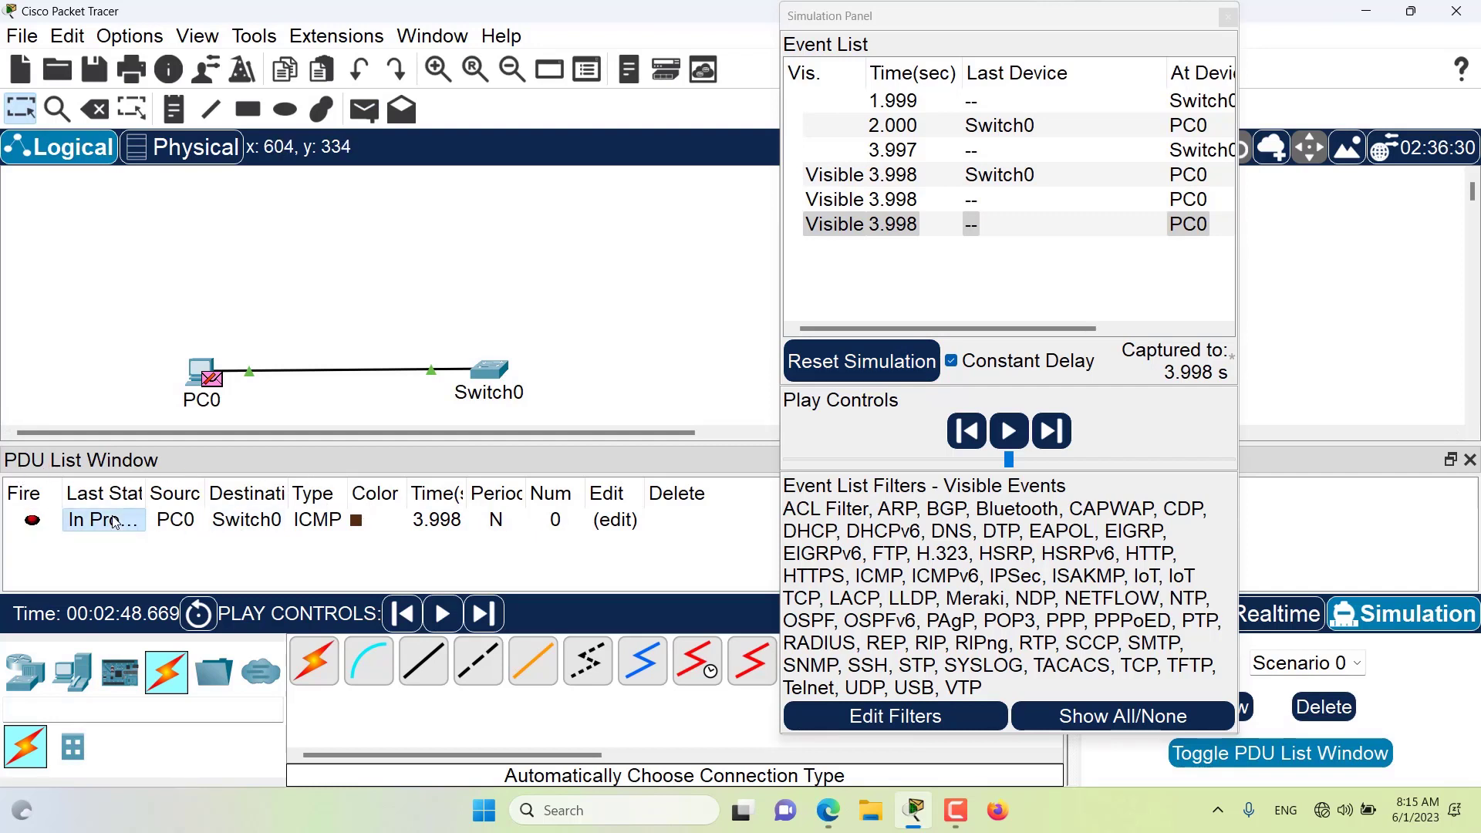
key(Delete)
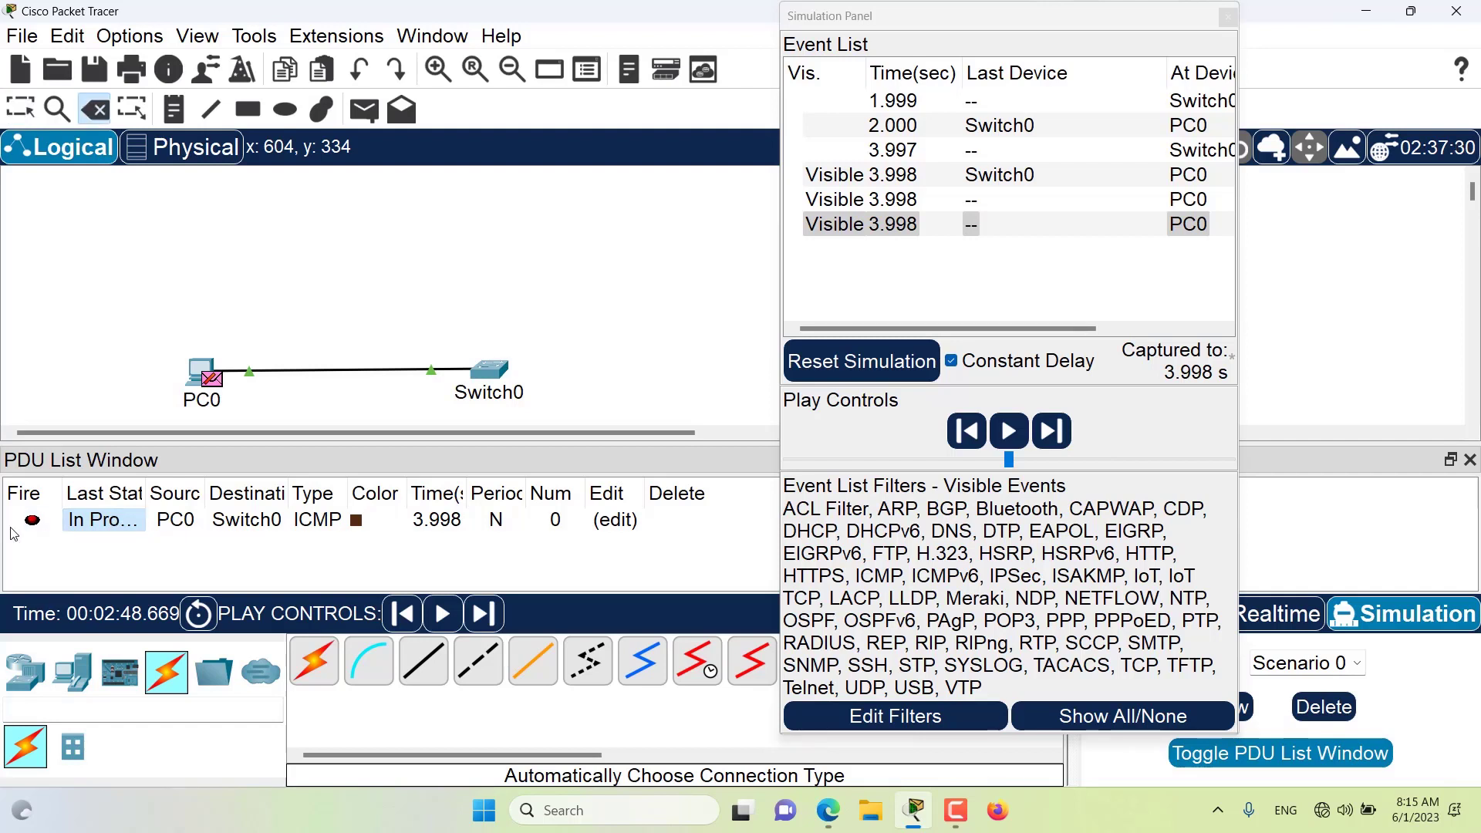
click(676, 529)
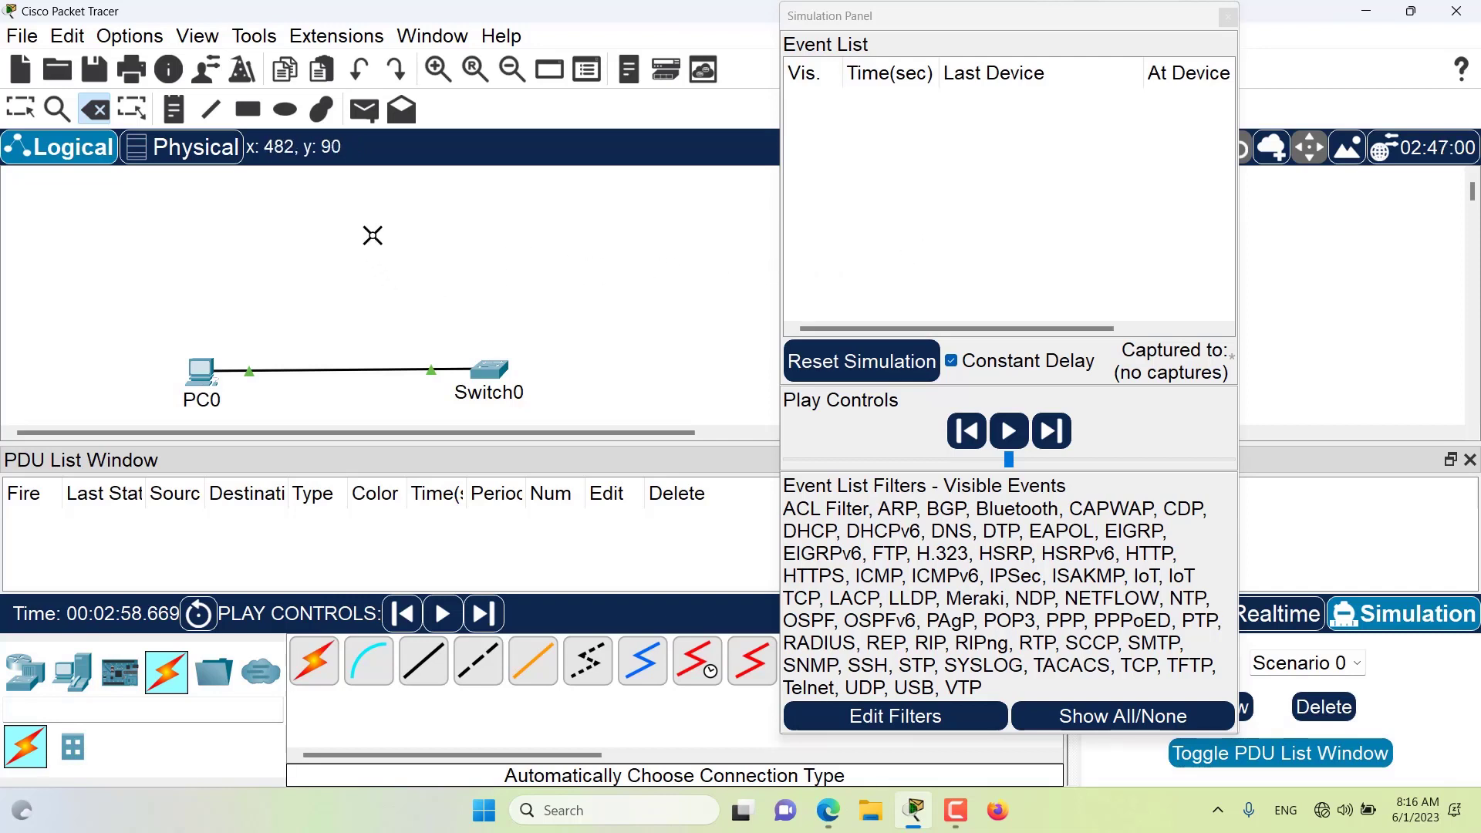
key(Escape)
Add another simple PDU from PC0 to Switch0 and remove it from the PDU list.
click(364, 109)
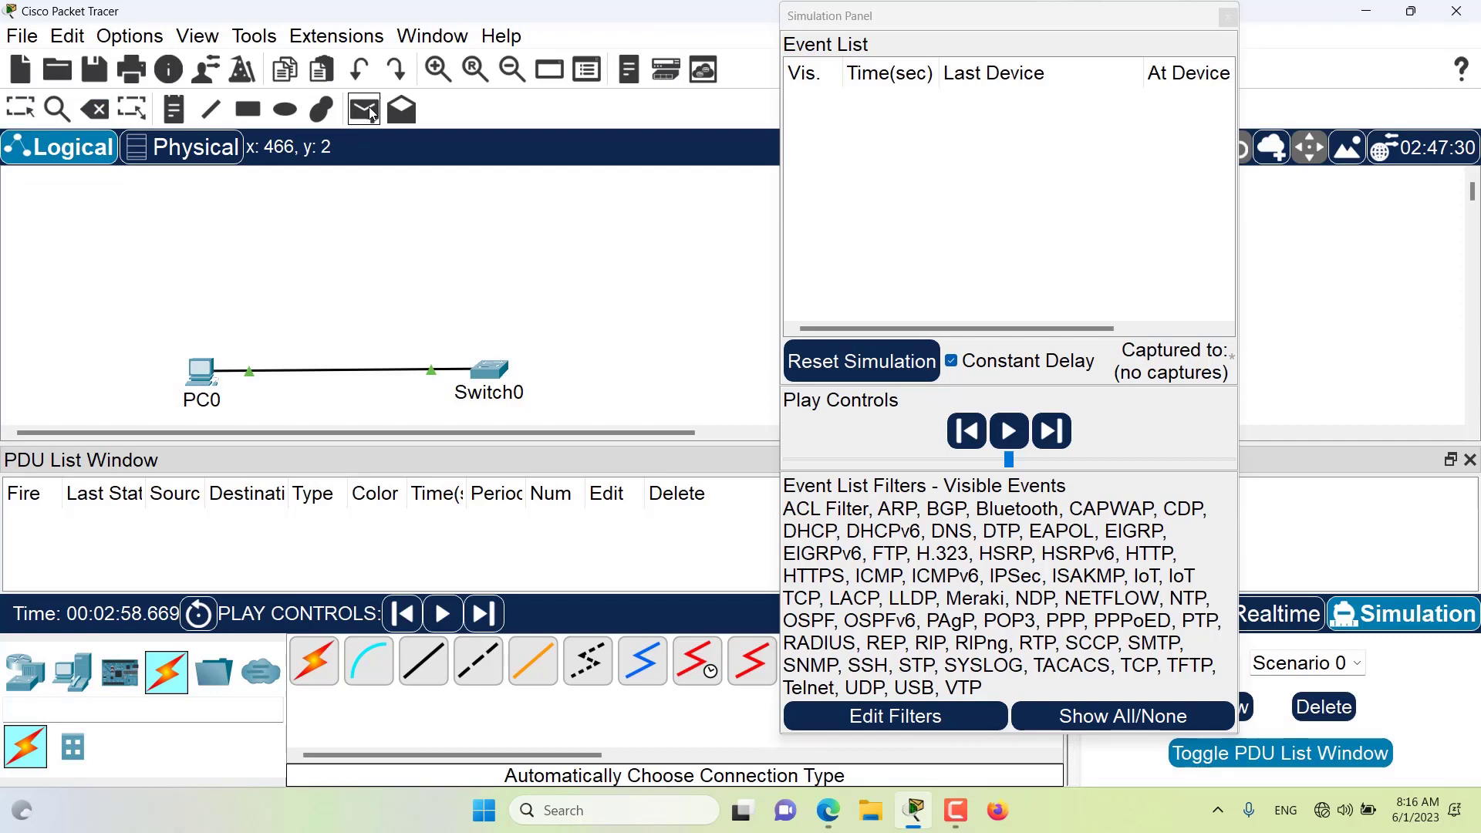
click(203, 373)
click(485, 369)
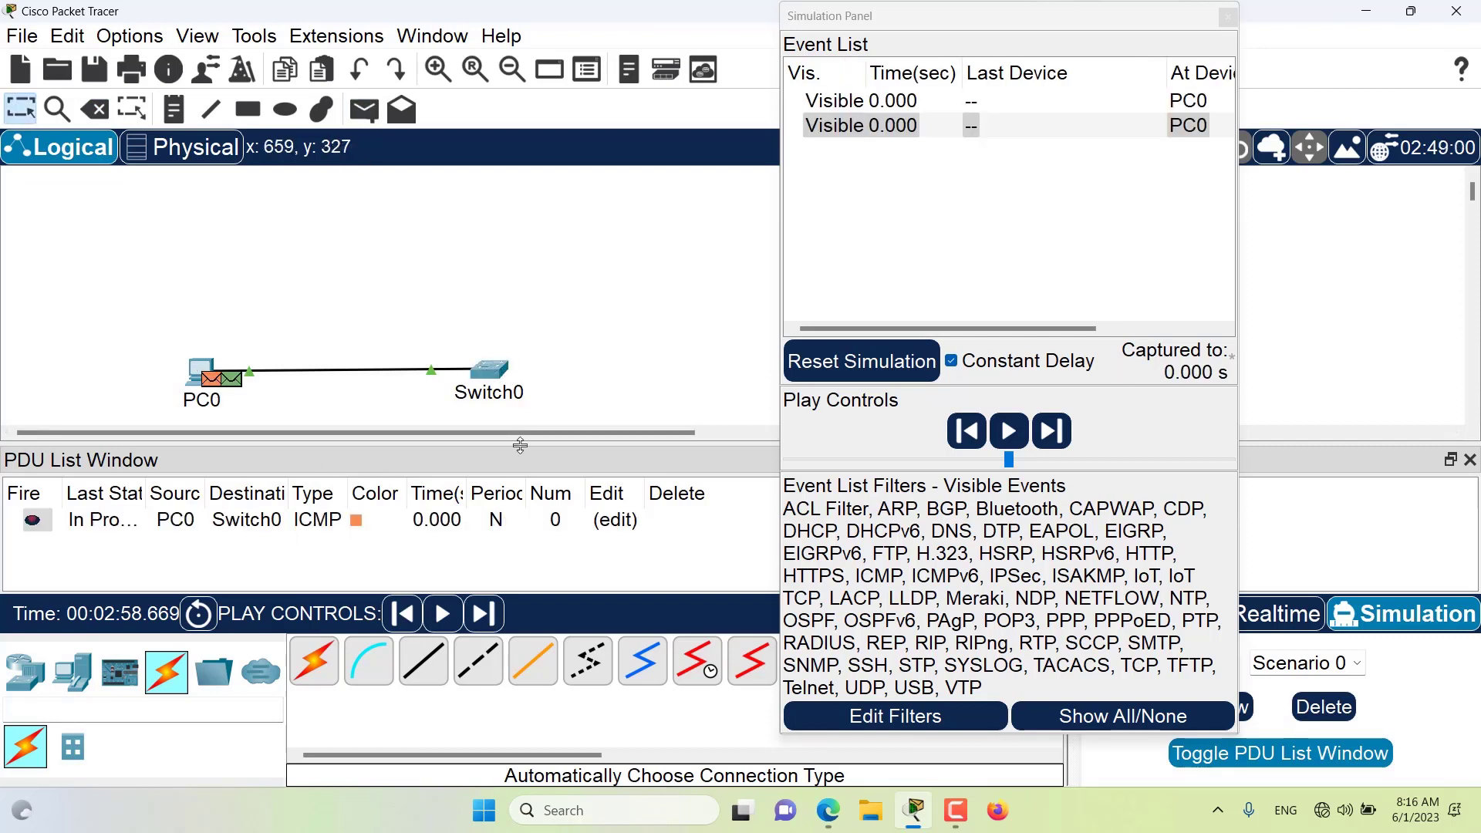
click(676, 519)
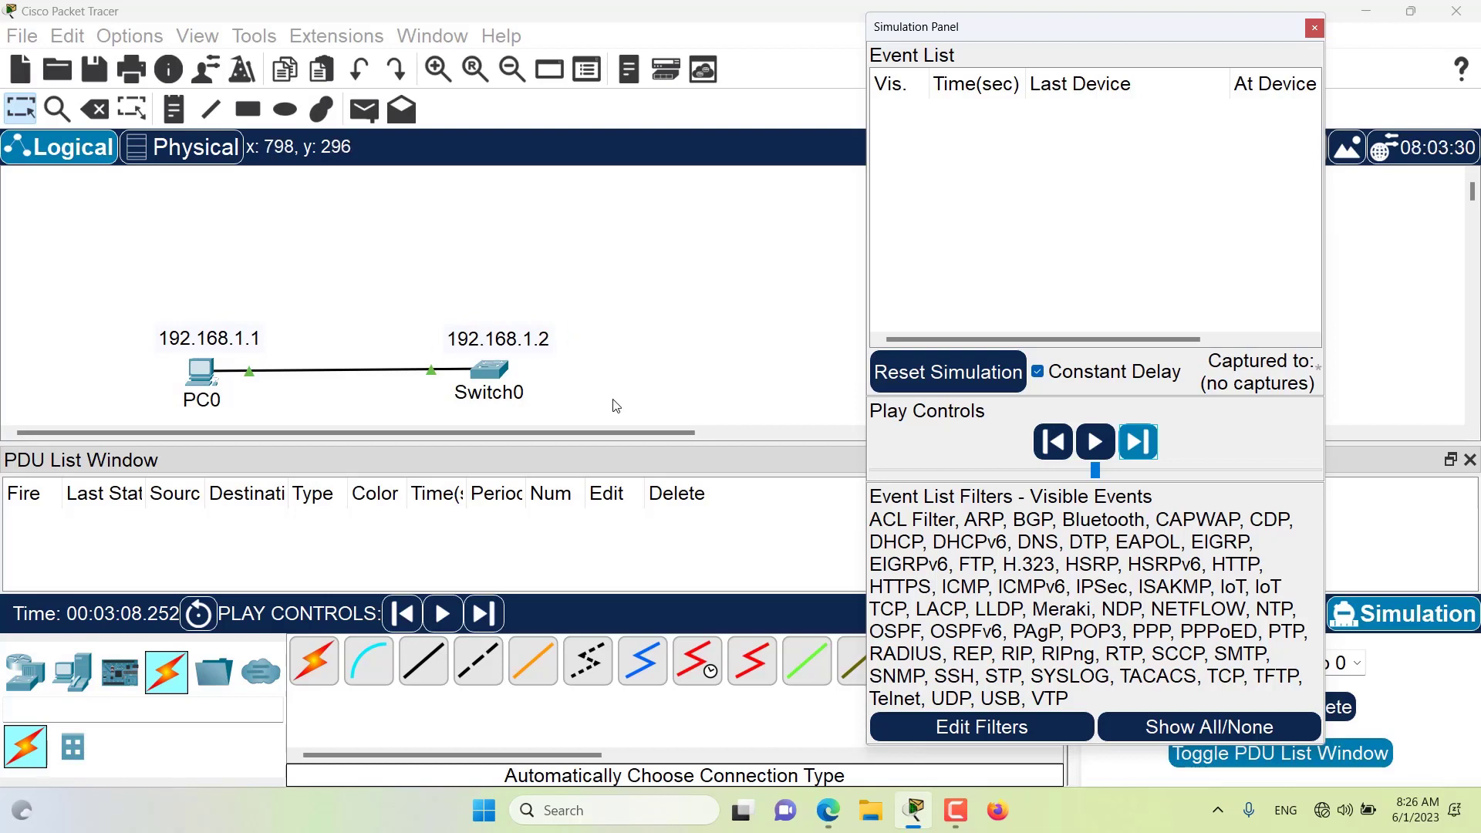
Add two simple PDUs from PC0 (192.168.1.1) to Switch0 (192.168.1.2).
click(363, 108)
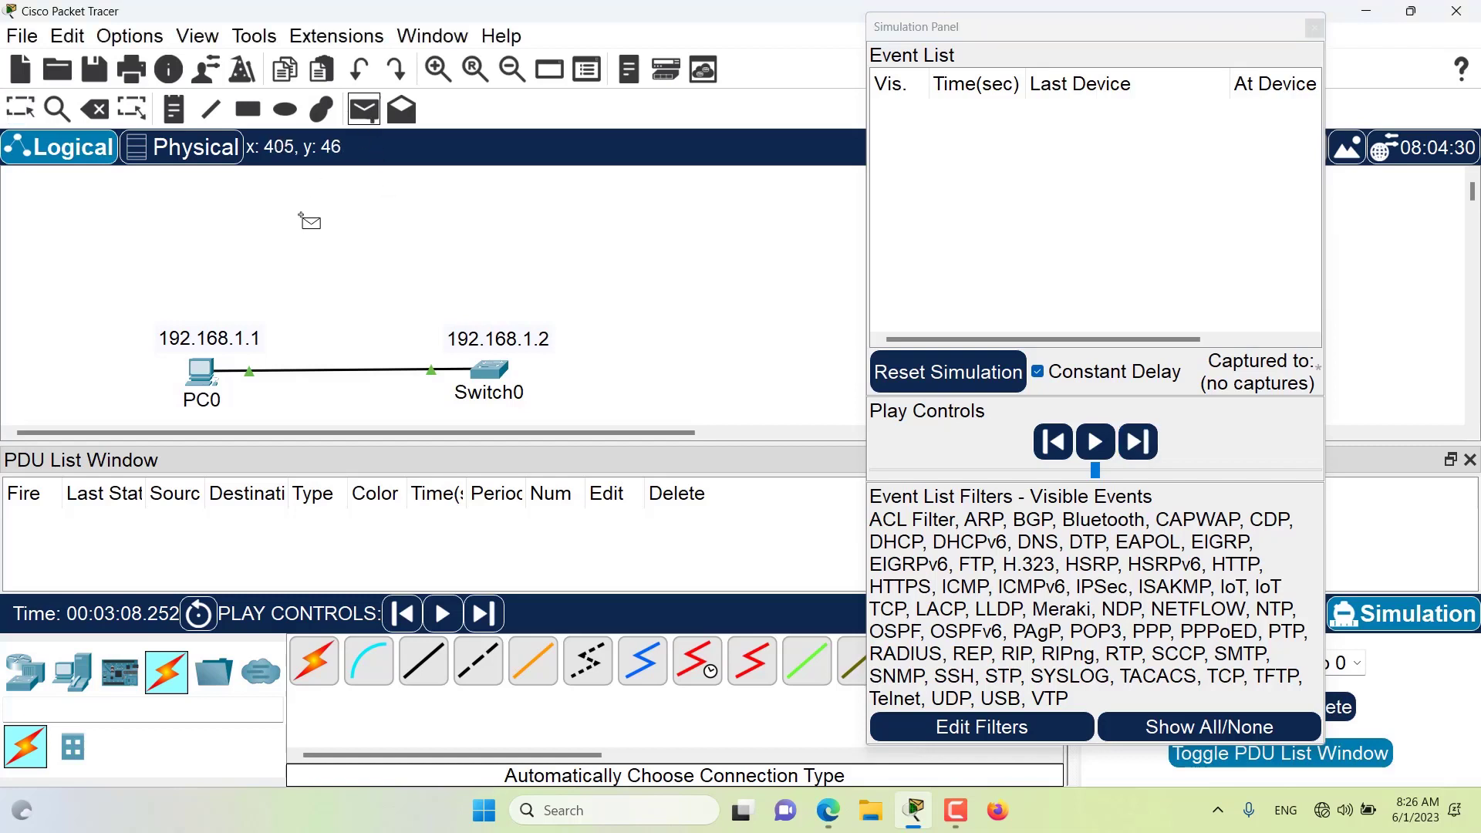
click(208, 378)
click(491, 371)
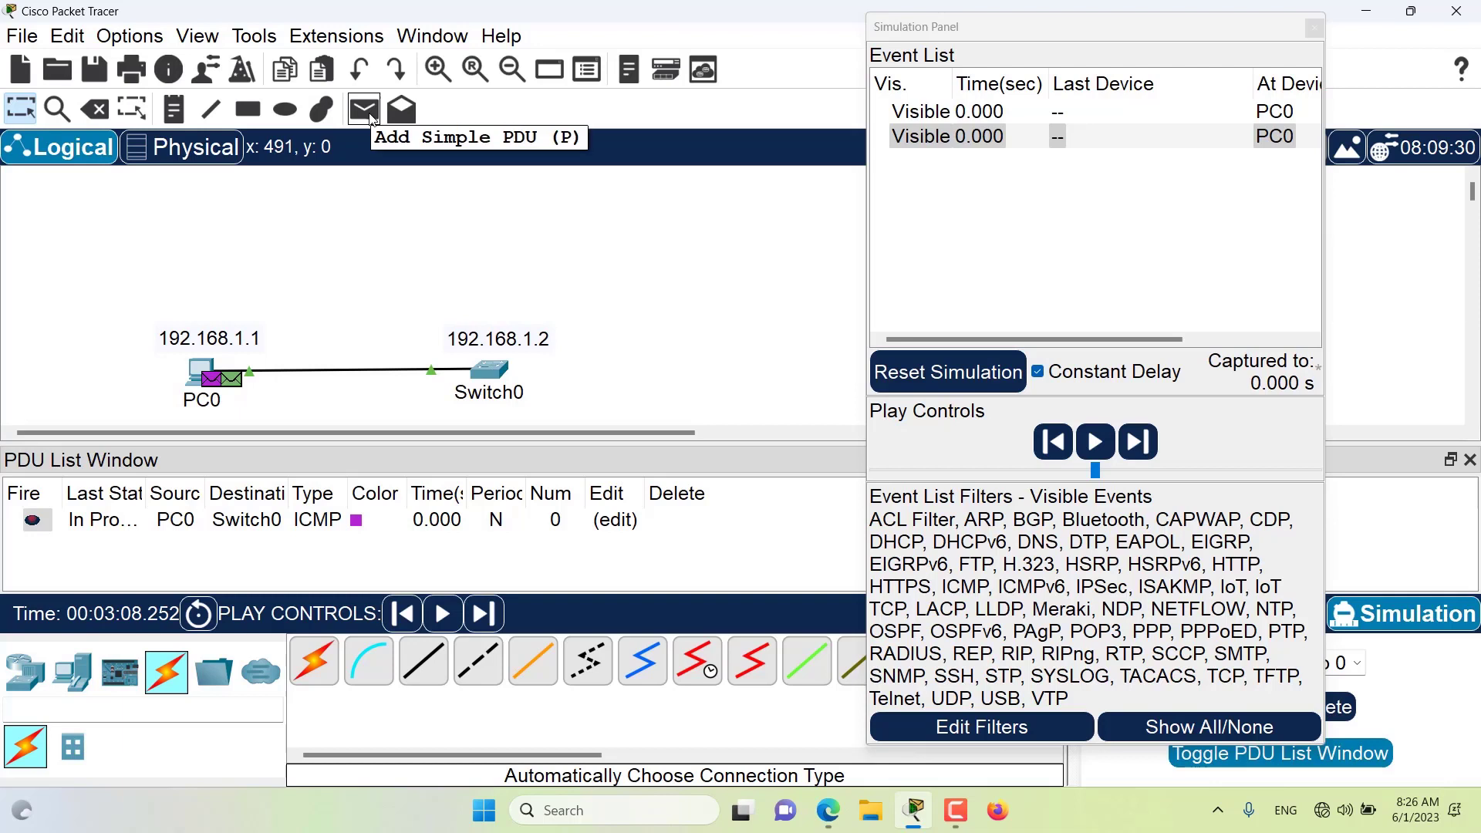
click(370, 117)
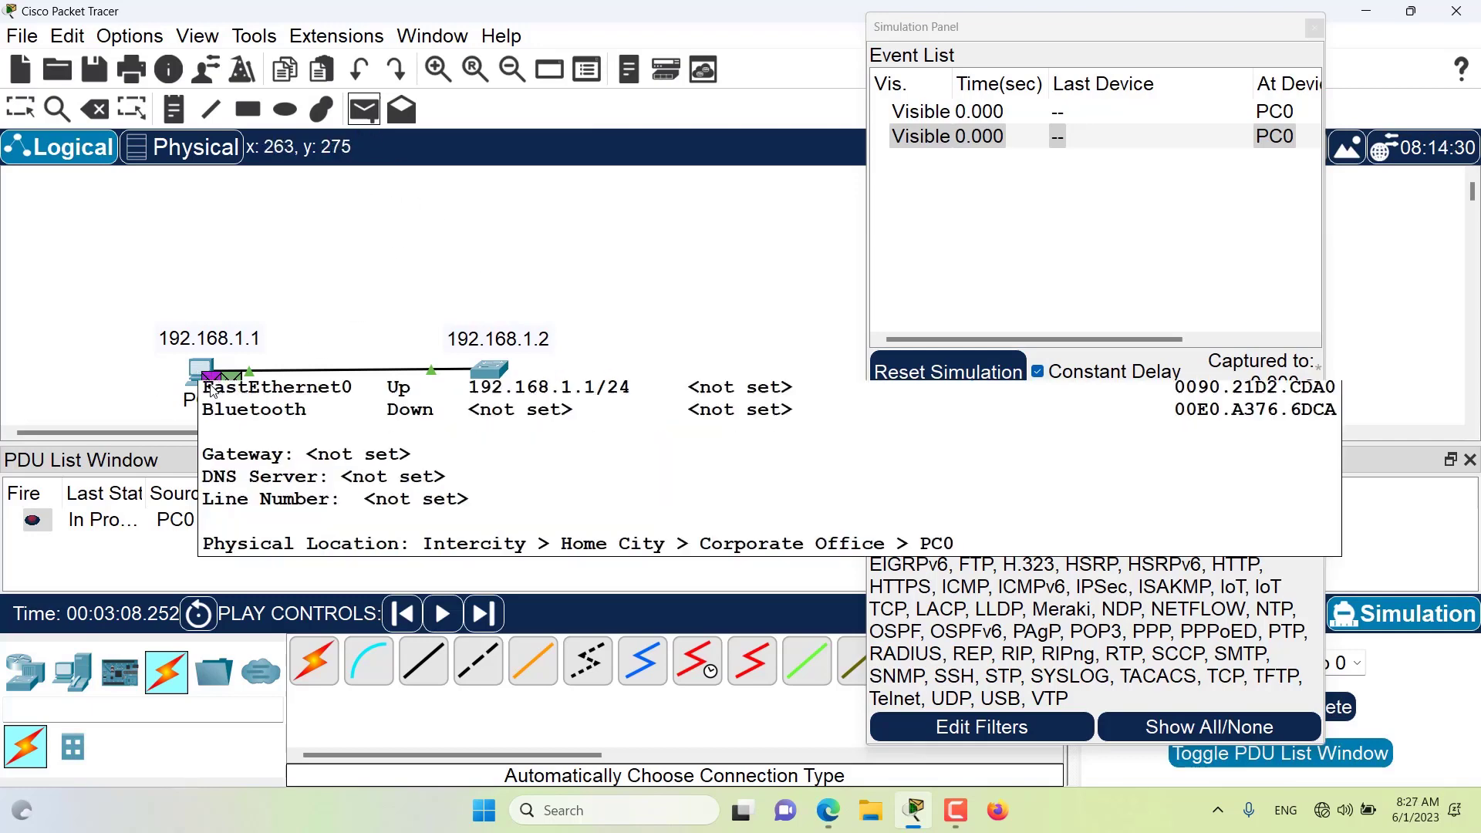
click(490, 371)
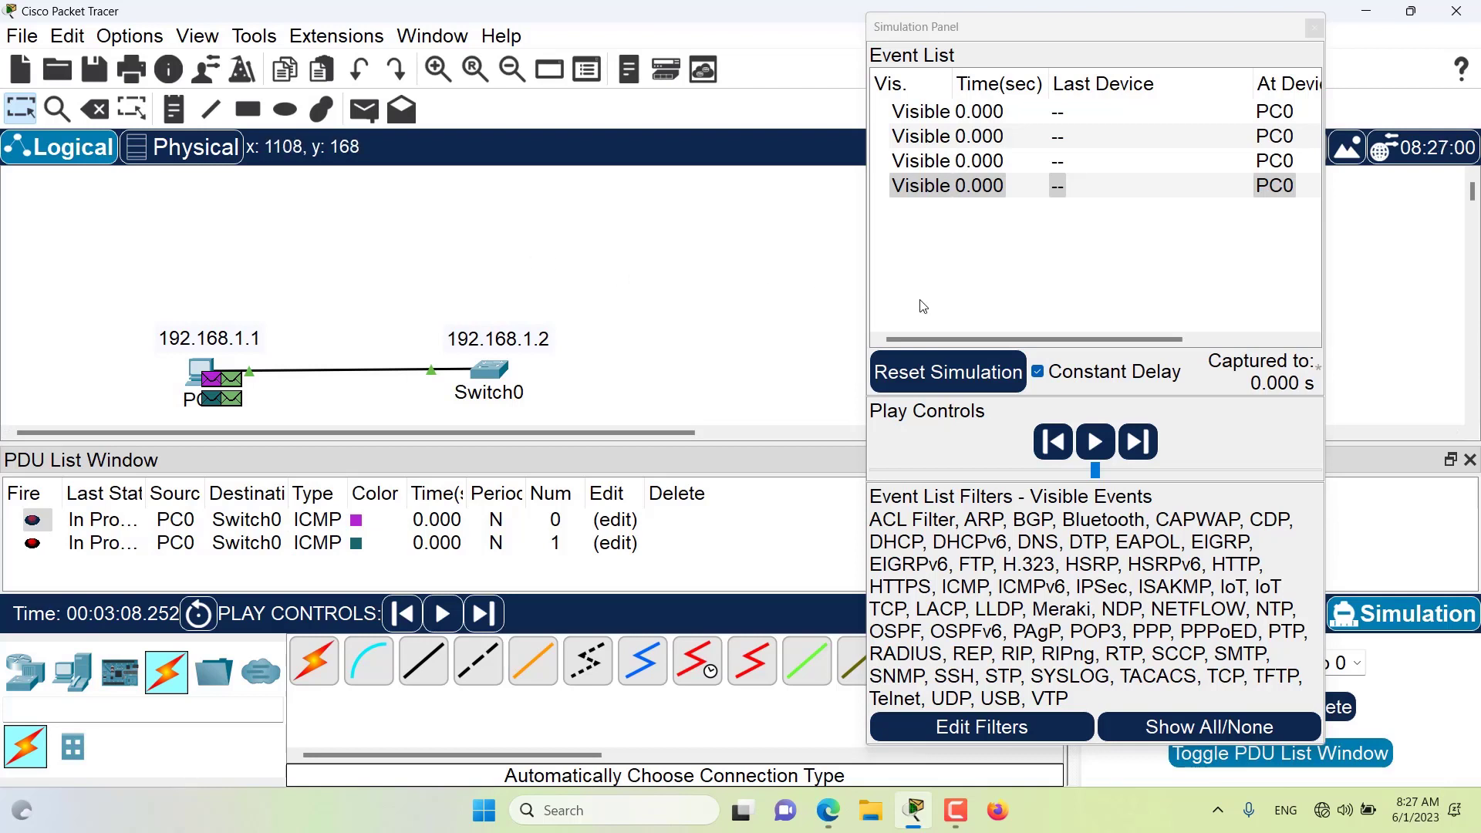
Play the simulation of the two PDUs and widen the Simulation Panel to fit every Event List column.
drag(970, 340, 1127, 336)
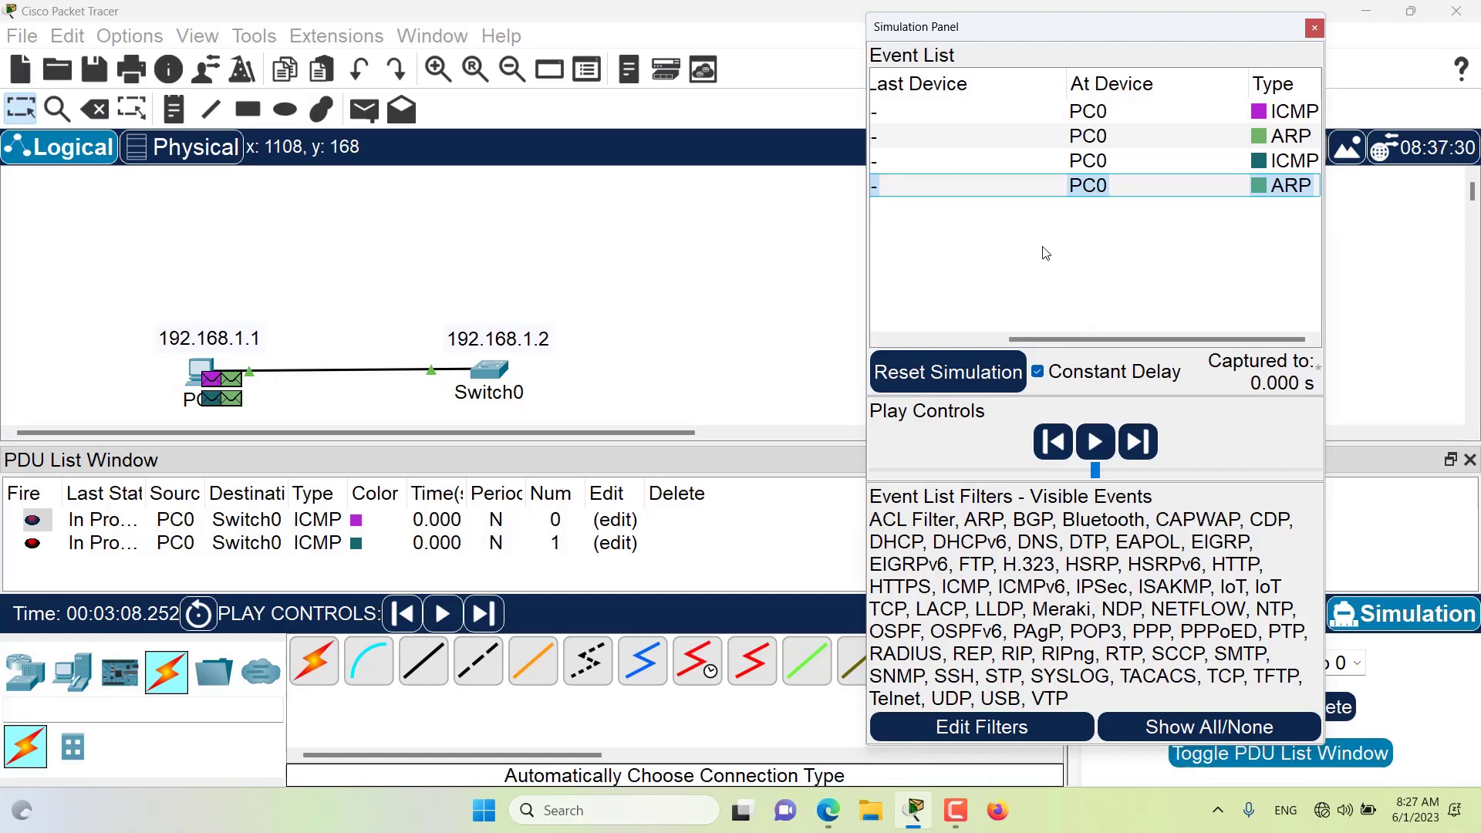
click(1099, 453)
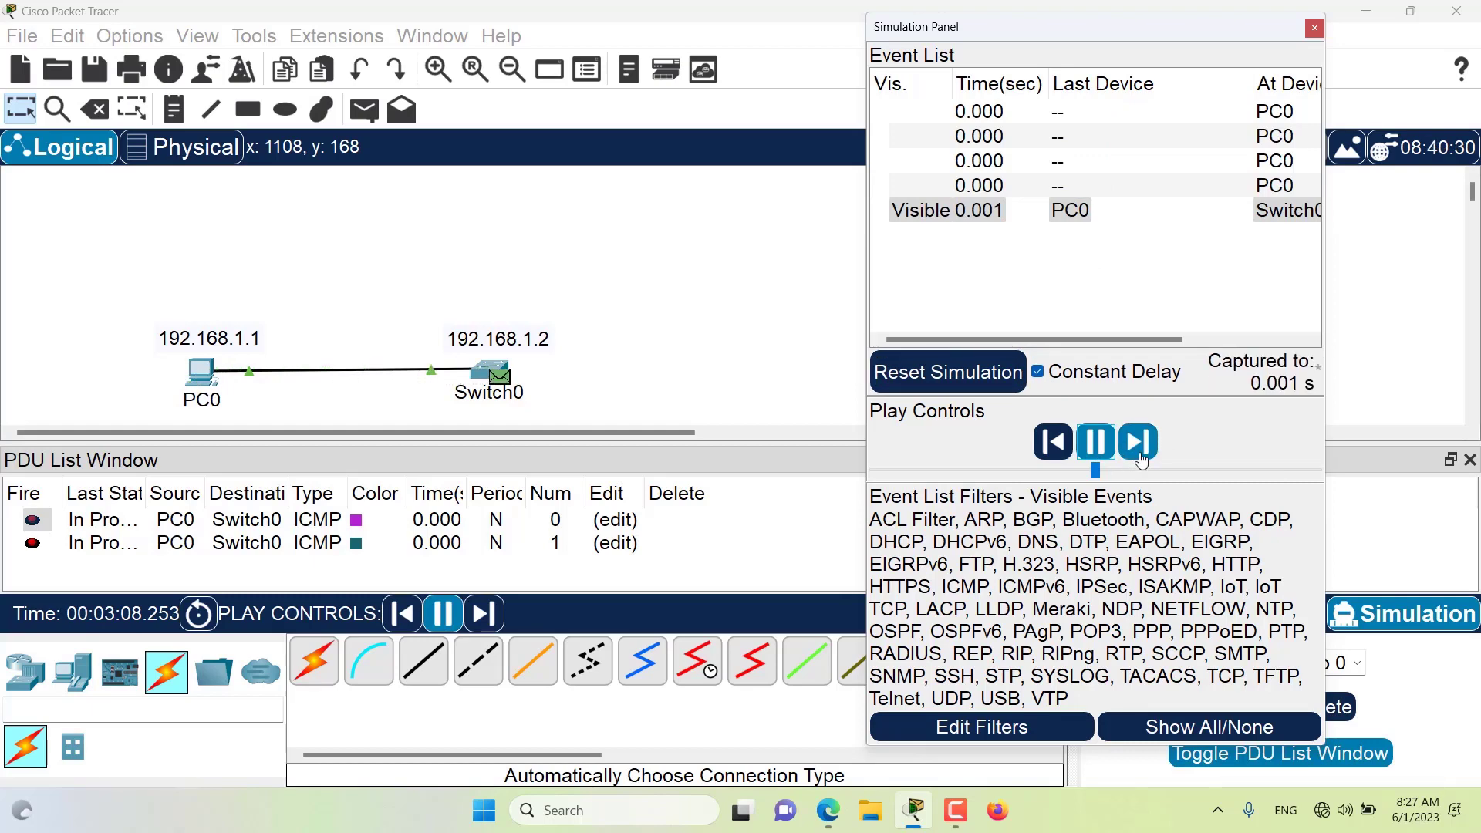
drag(1324, 301, 1474, 289)
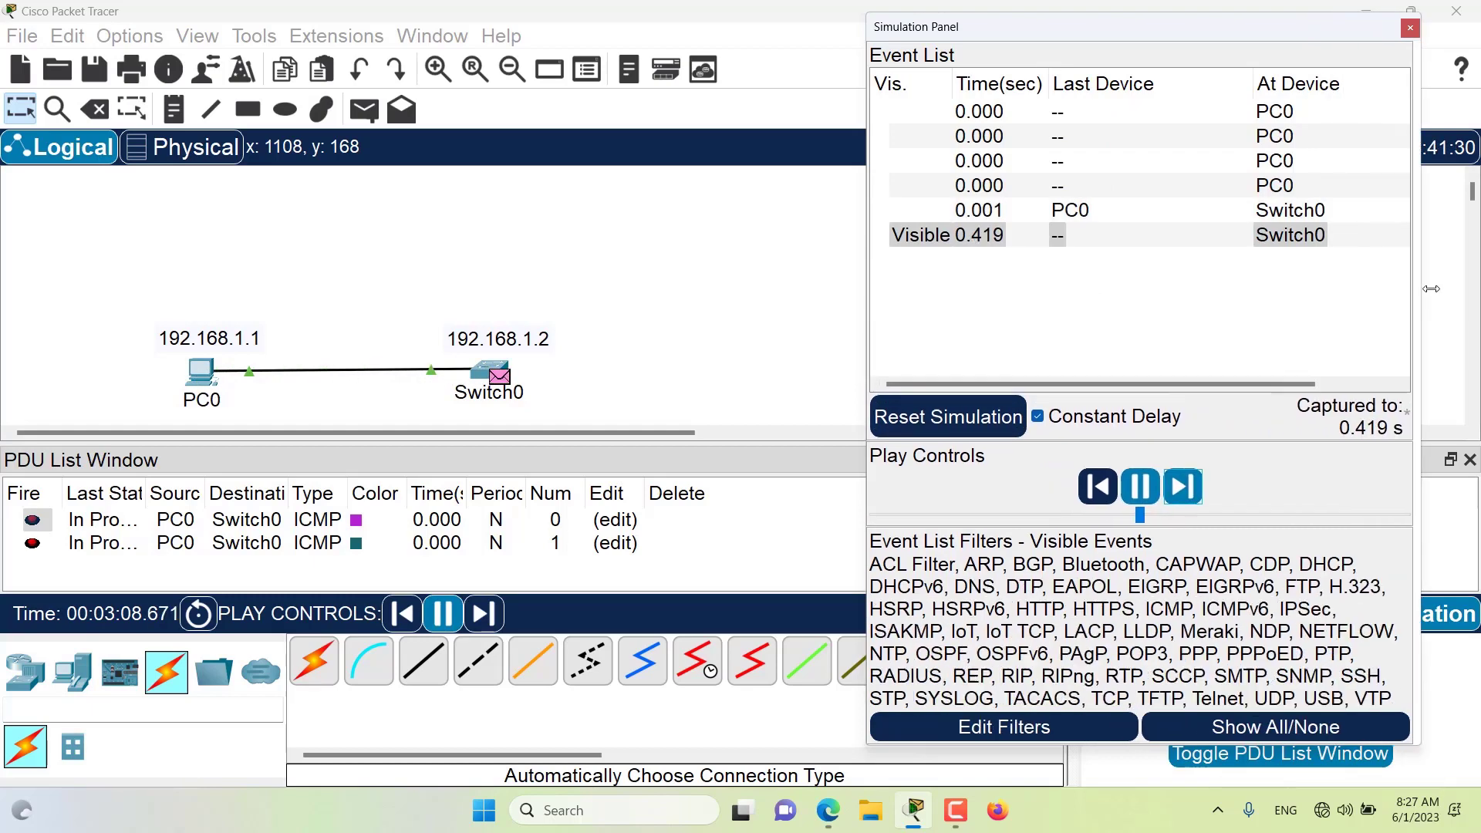
drag(866, 225, 789, 237)
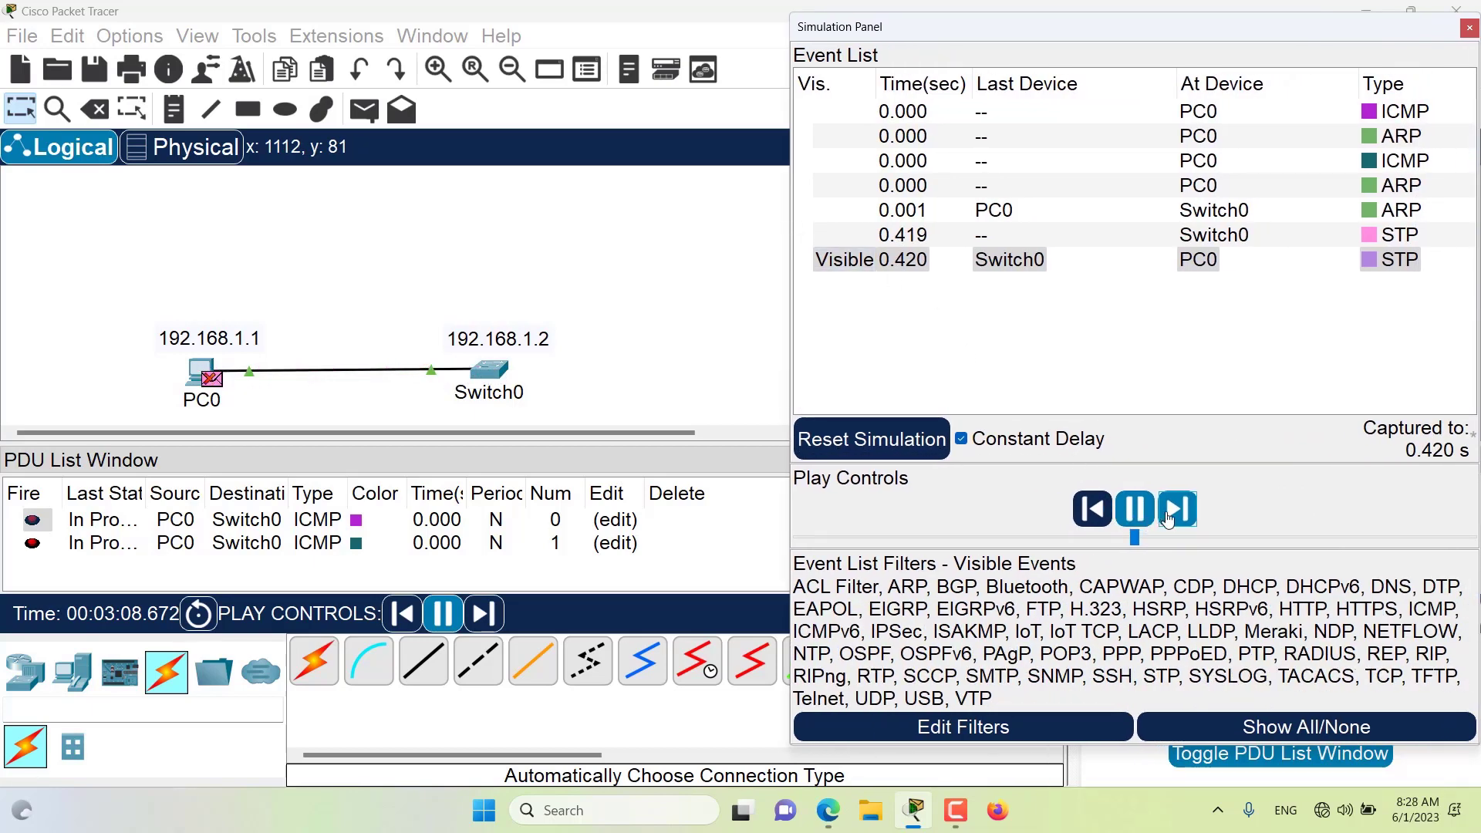
click(1178, 511)
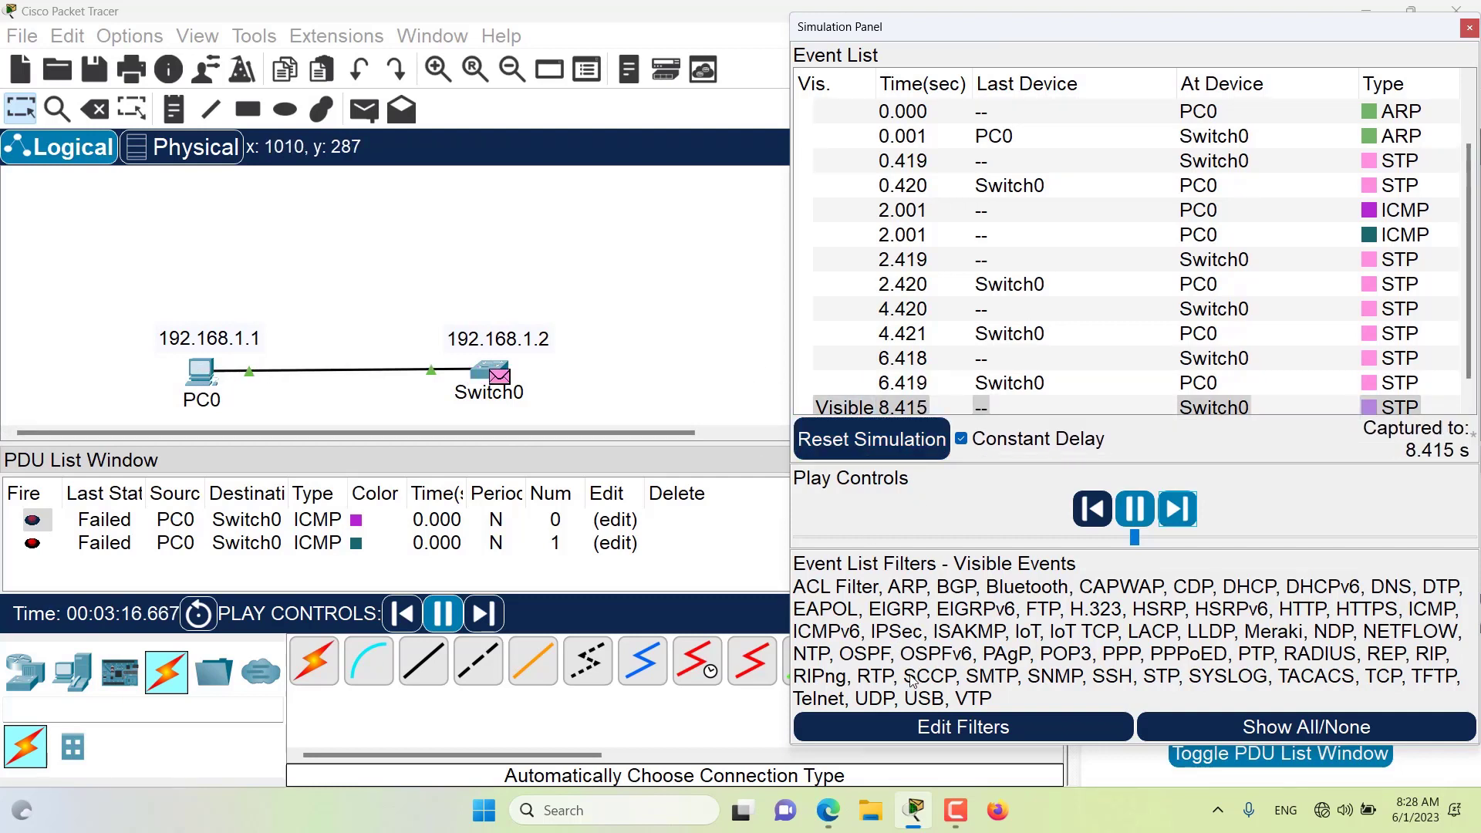
Exclude the STP protocol from the visible events in the miscellaneous event filters and close the filter window.
click(939, 735)
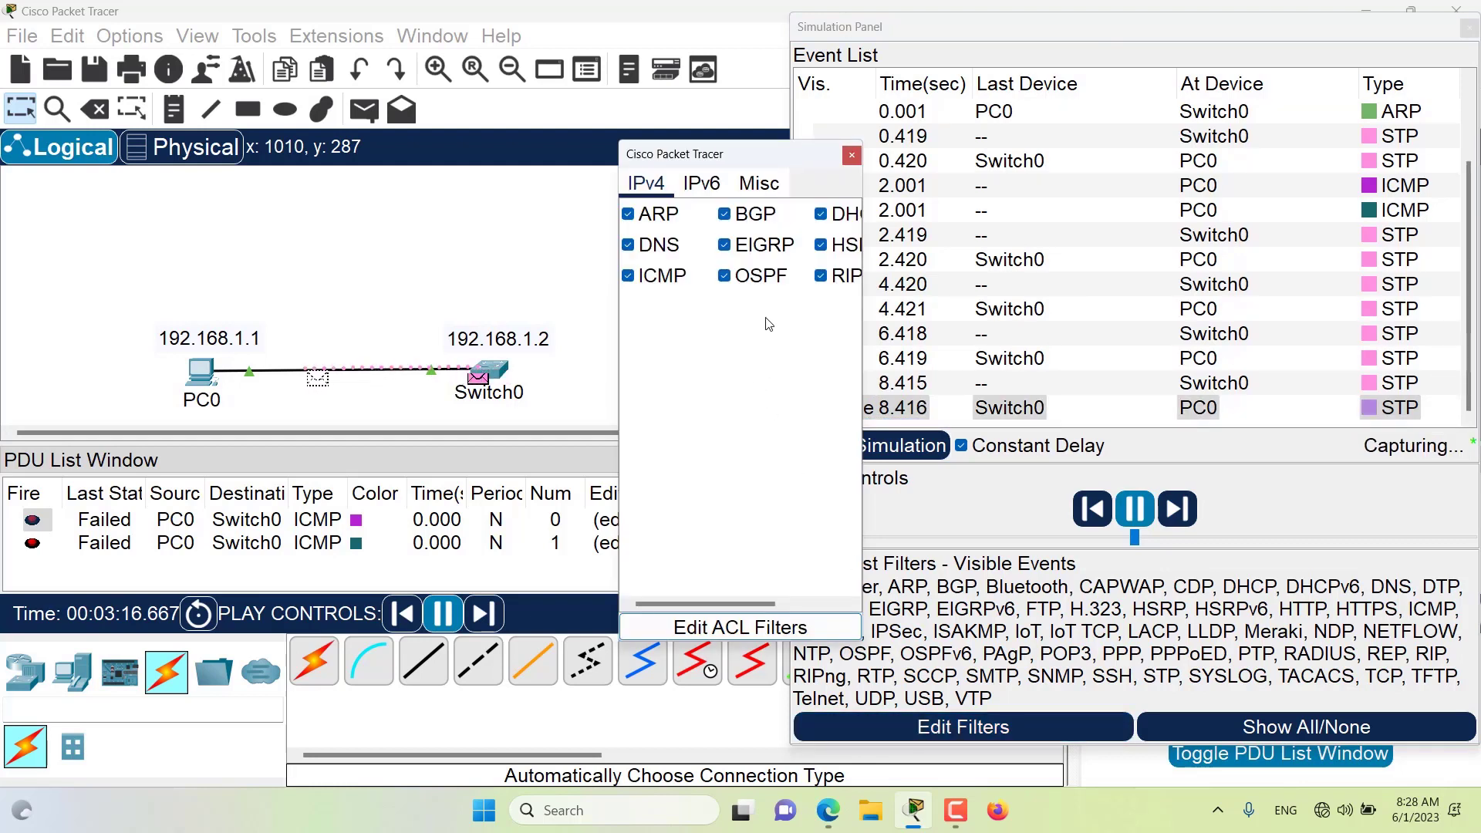
drag(739, 165, 665, 162)
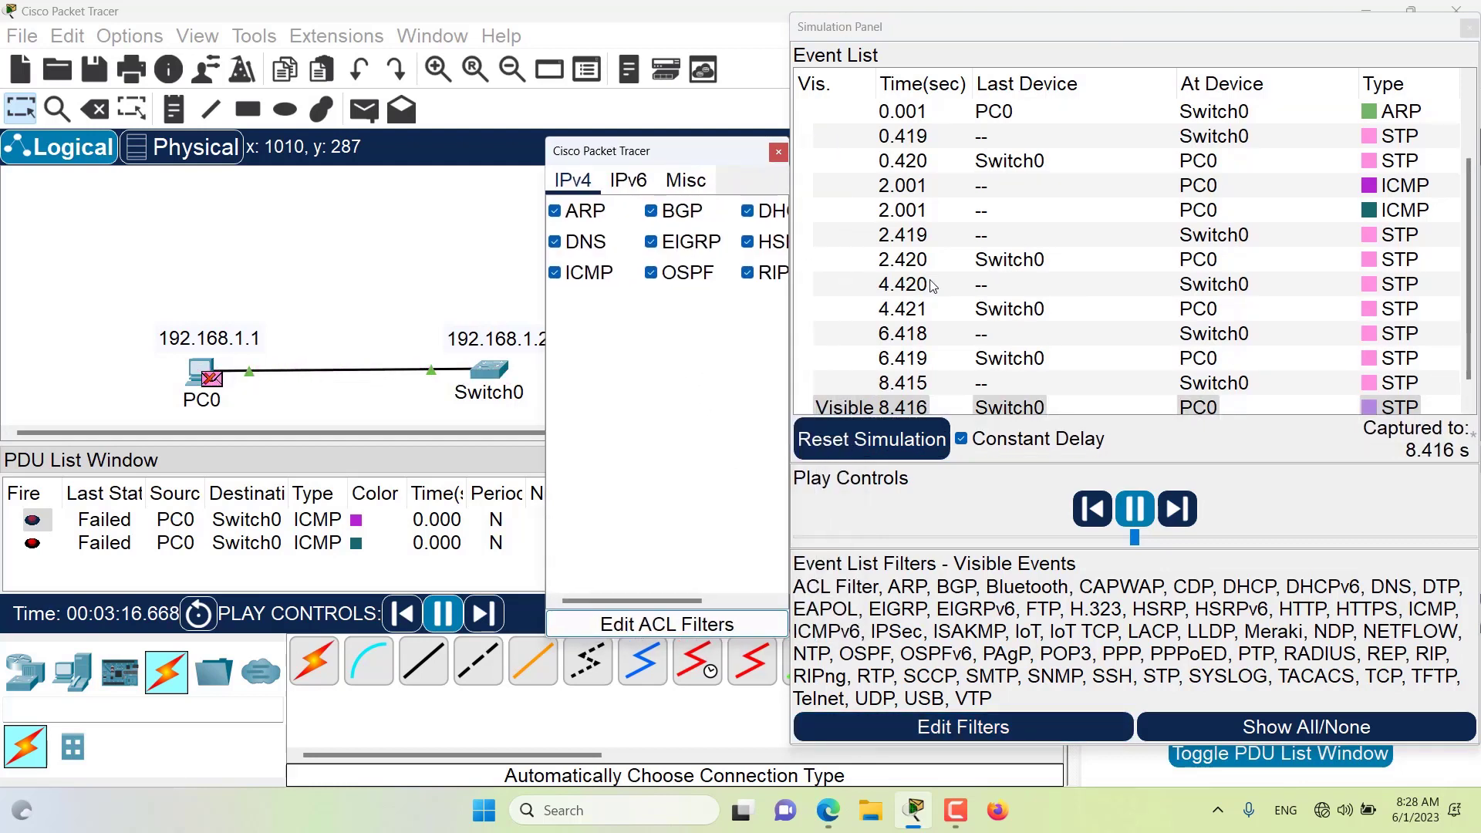
click(625, 181)
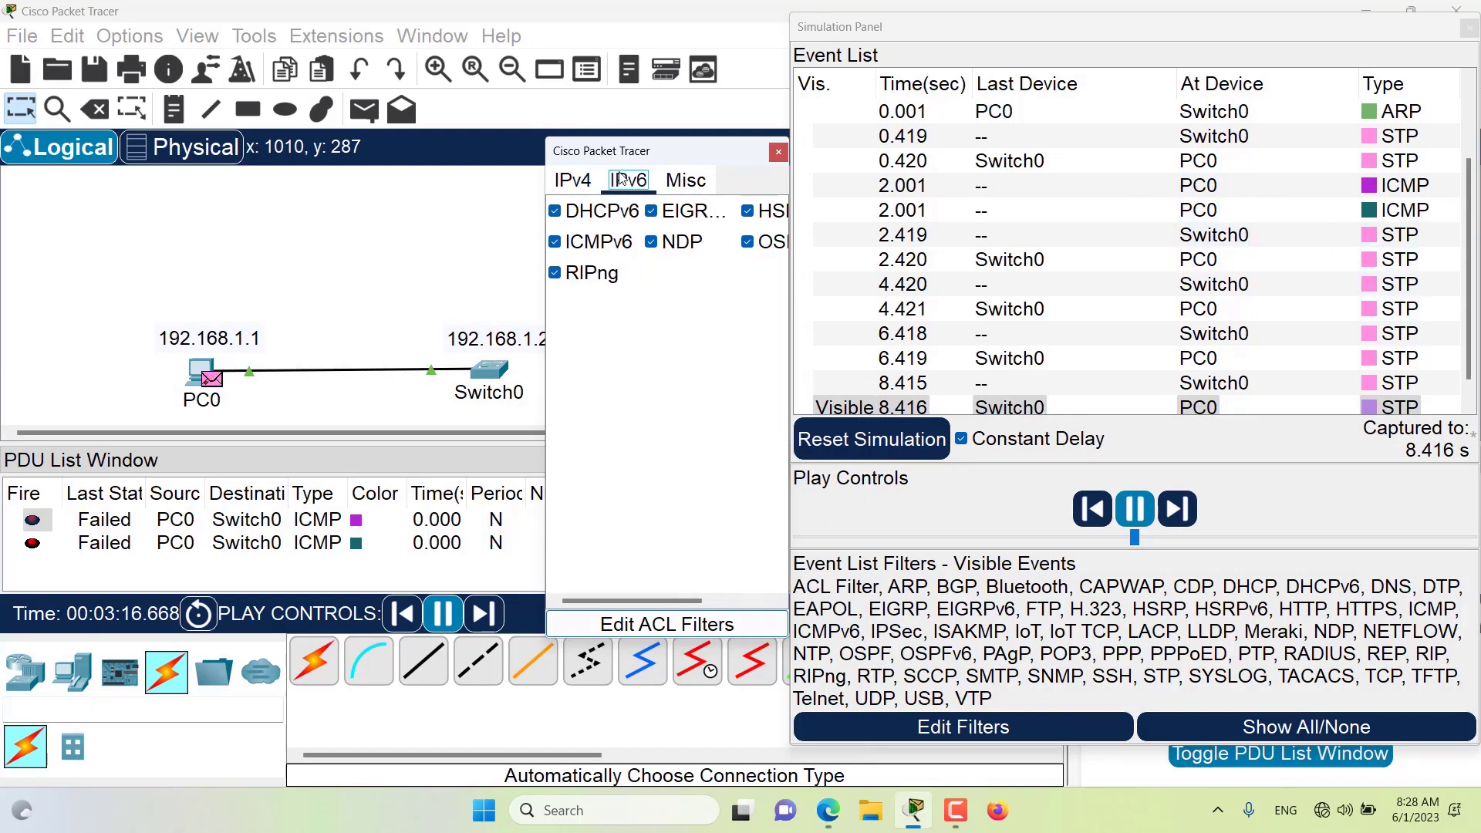
click(693, 182)
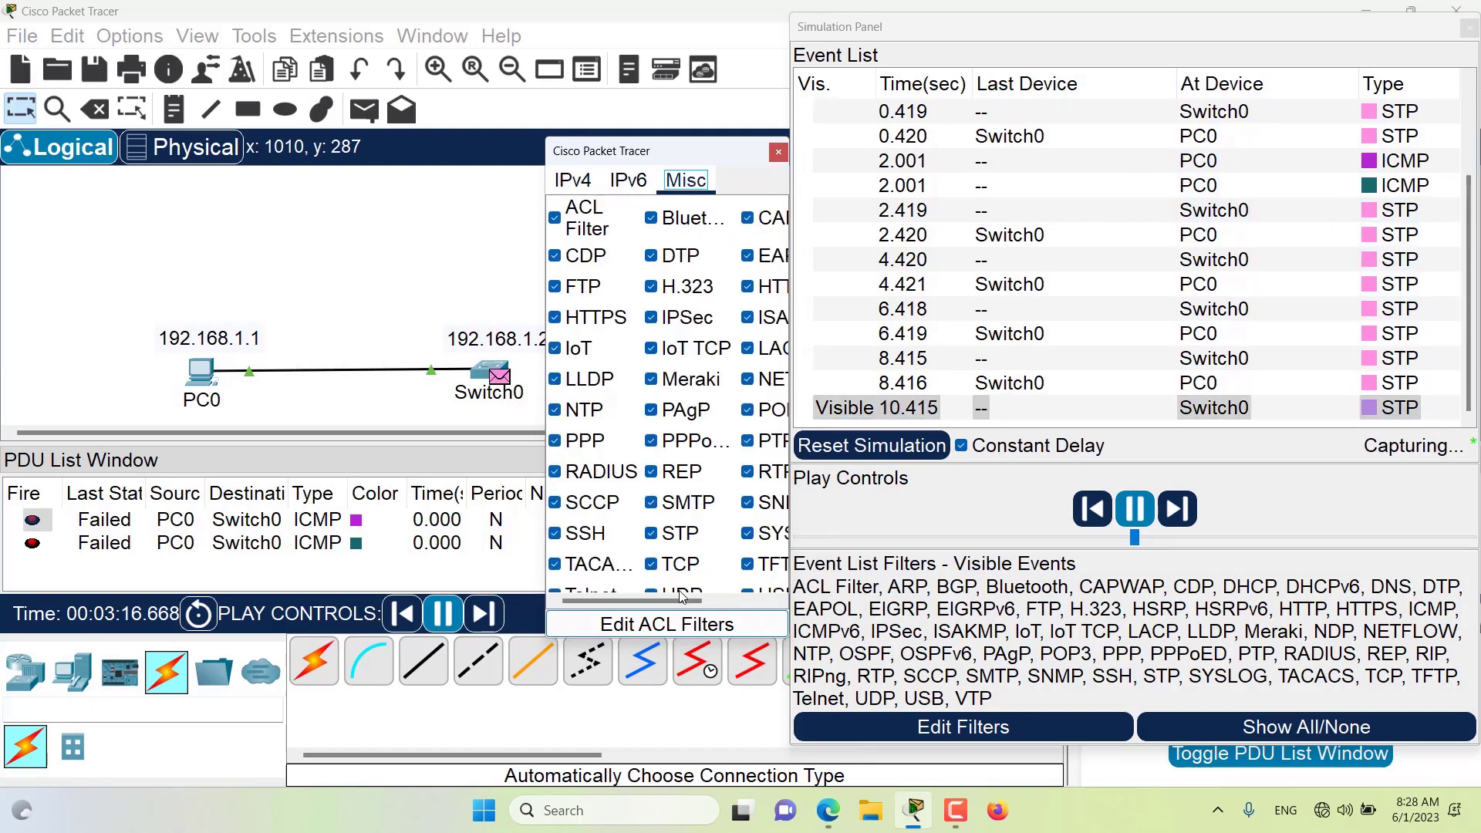
mouse_move(665, 600)
mouse_down()
mouse_move(708, 600)
mouse_move(672, 598)
mouse_up()
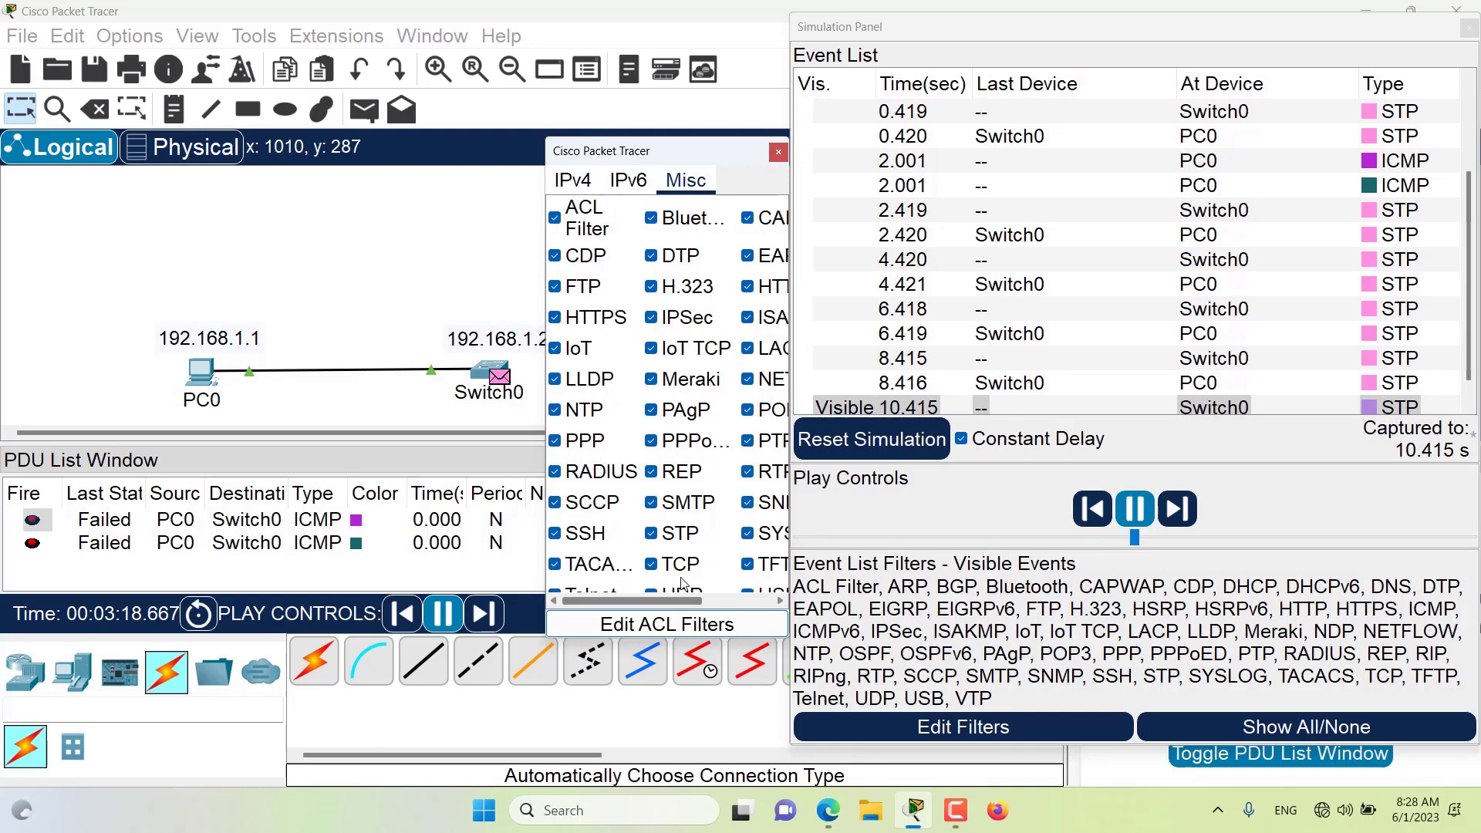
scroll(685, 485, down, 1)
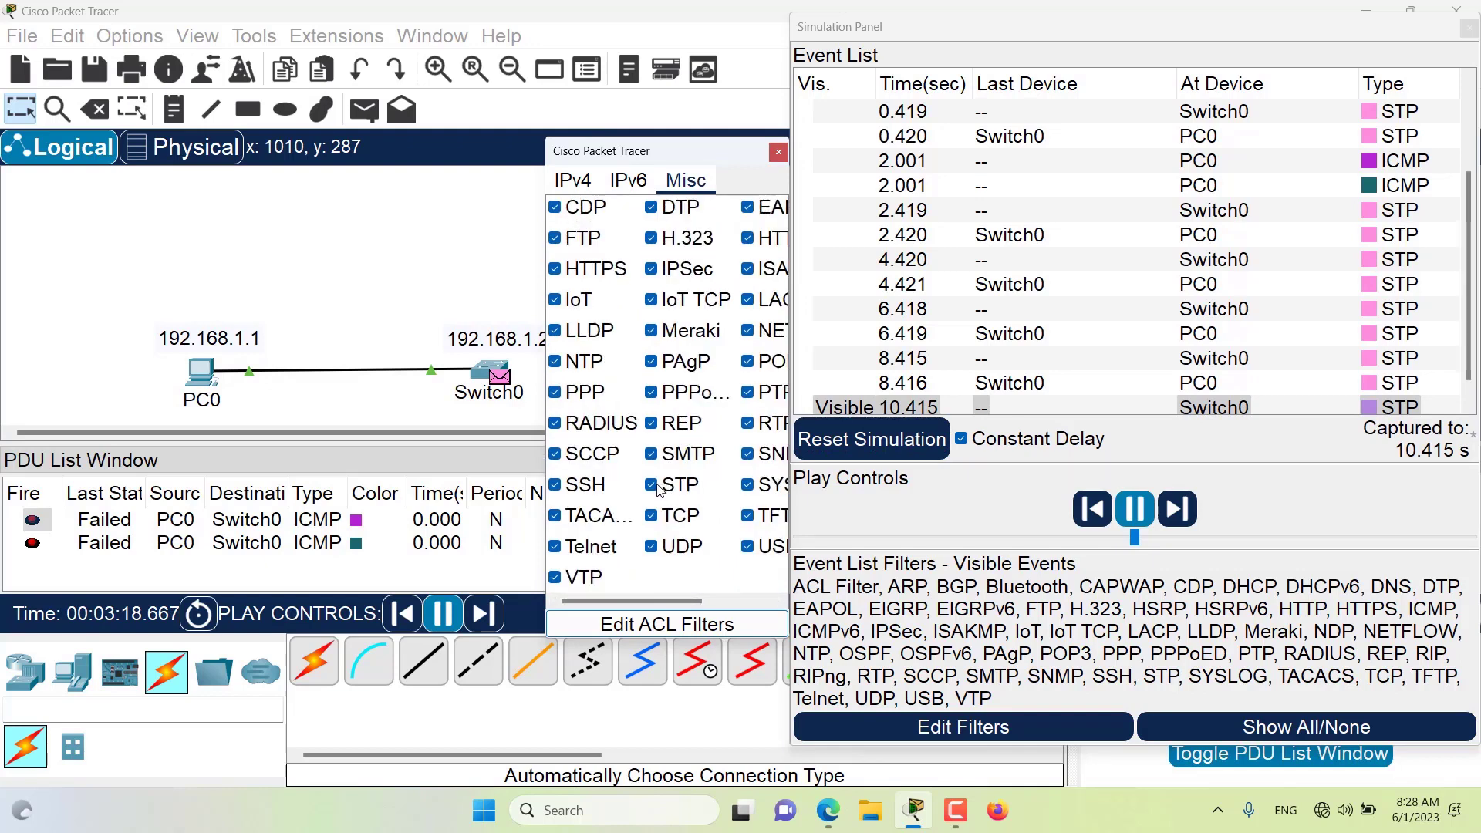
click(660, 490)
click(778, 151)
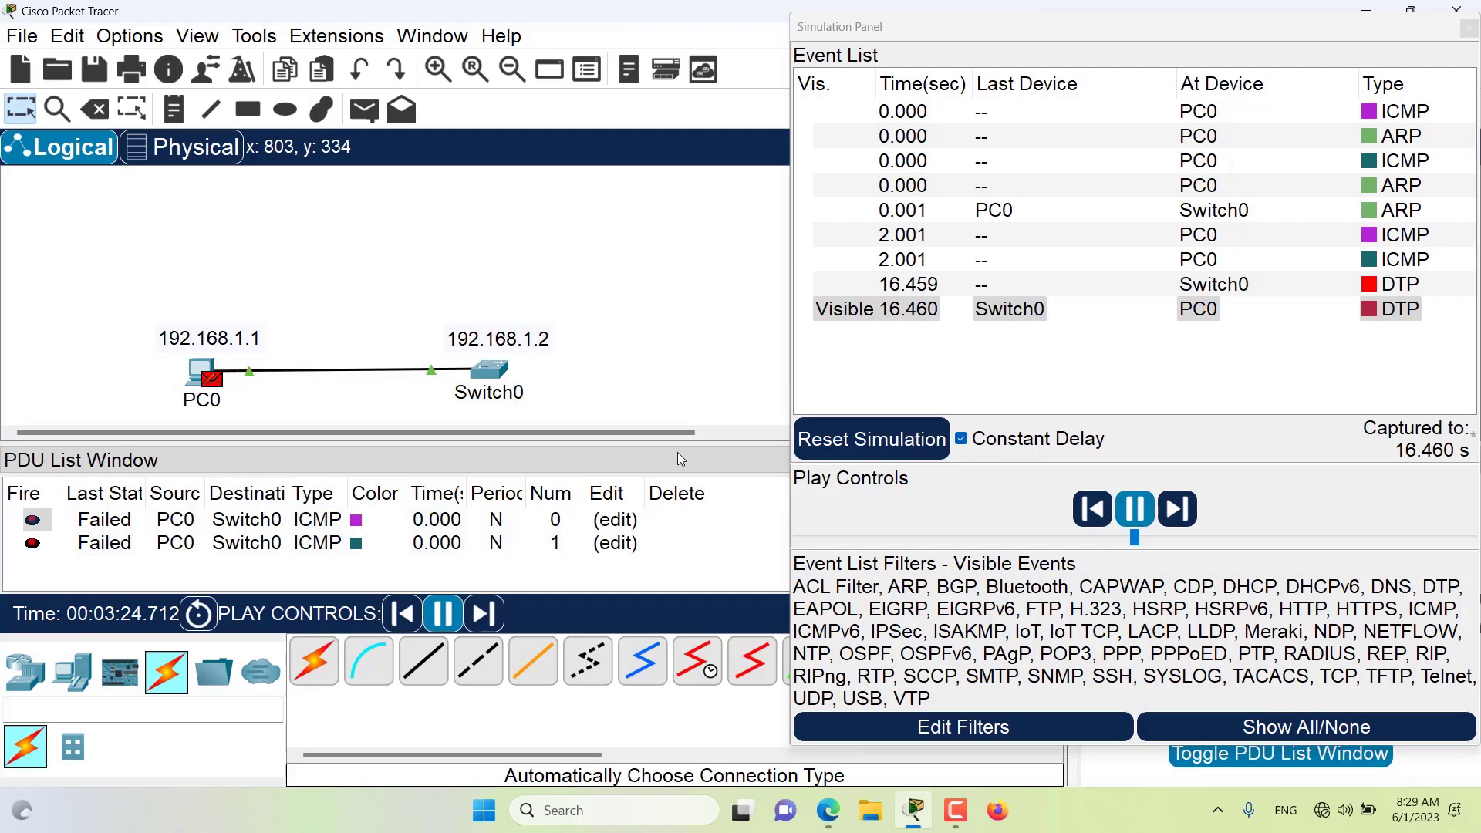
Move the Simulation Panel clear of the scenario controls and toggle the PDU List Window's display.
drag(1244, 39, 853, 48)
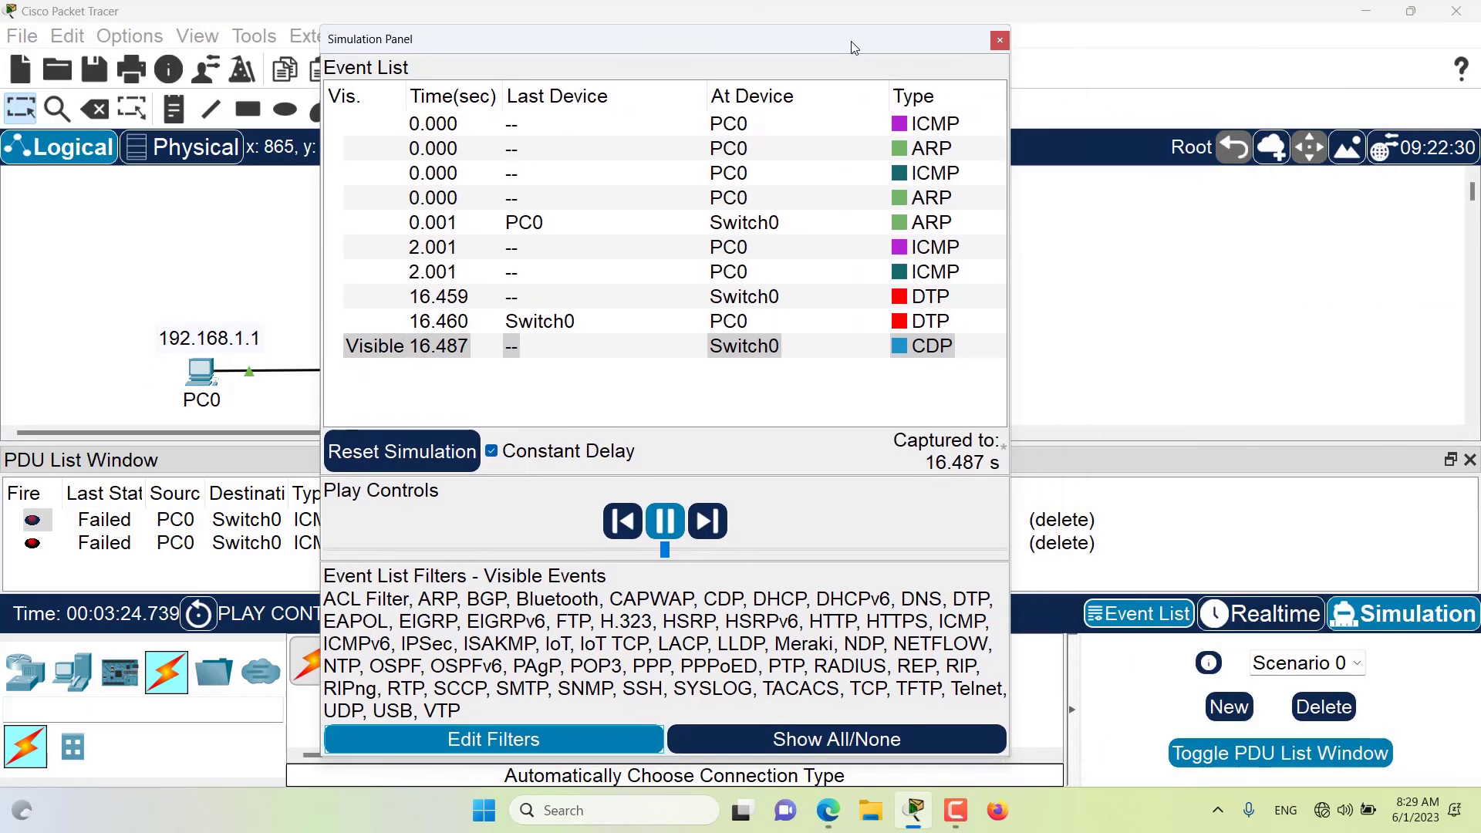
click(1219, 762)
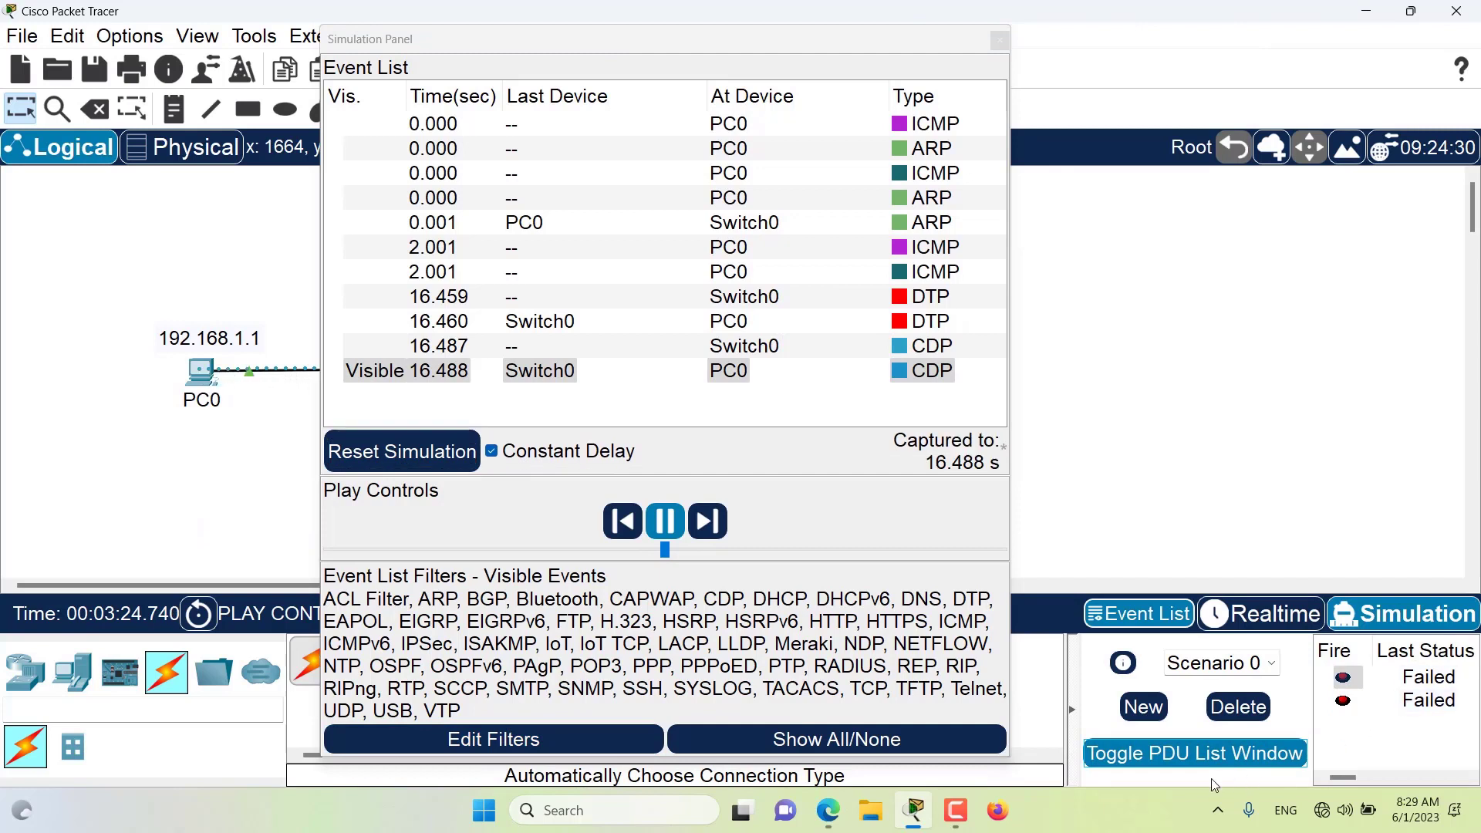
click(1166, 759)
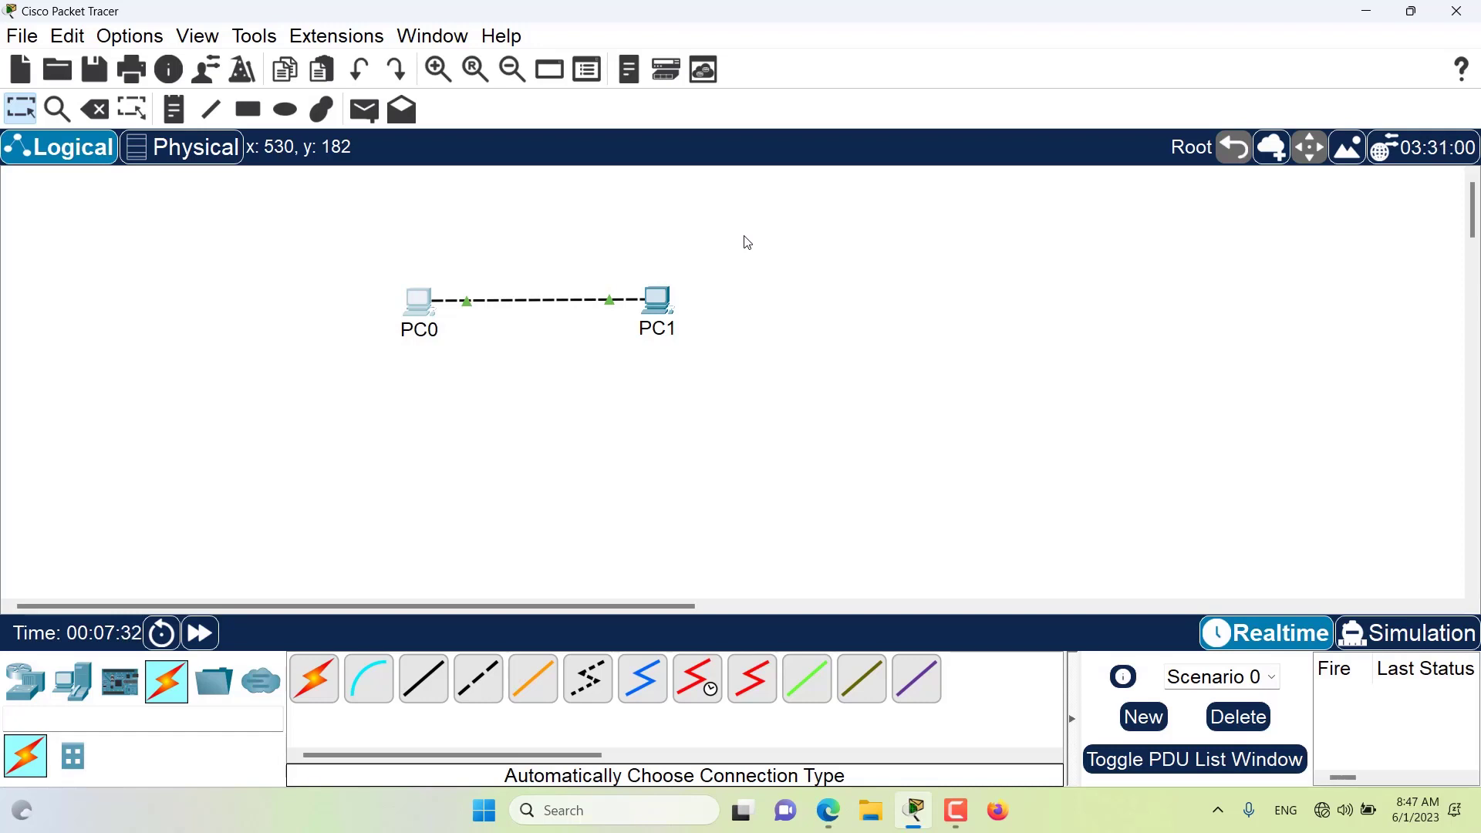
Switch the PC0–PC1 network to Simulation mode and place the Simulation Panel clear of both devices.
click(1419, 632)
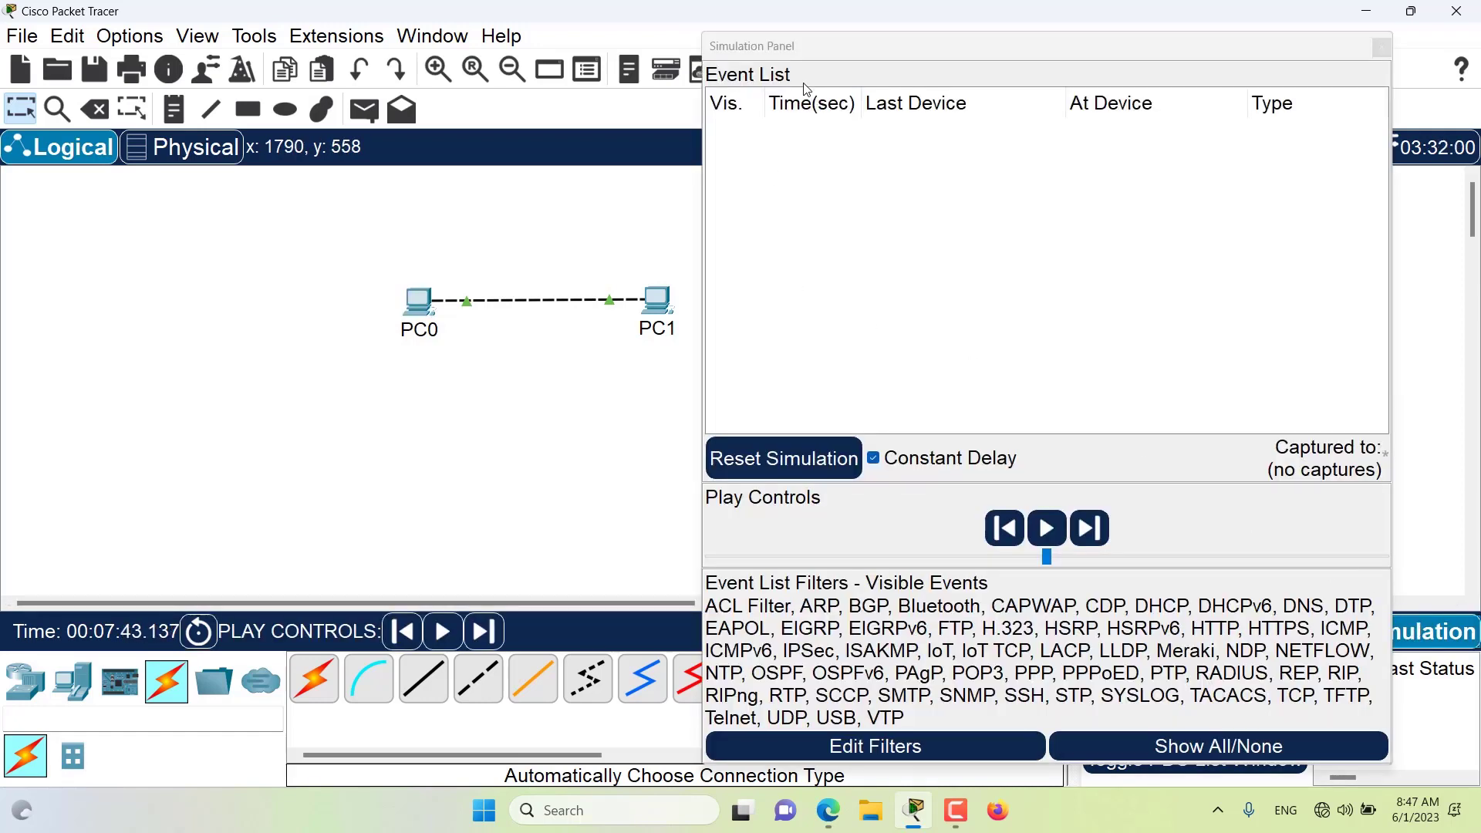
drag(839, 55, 826, 58)
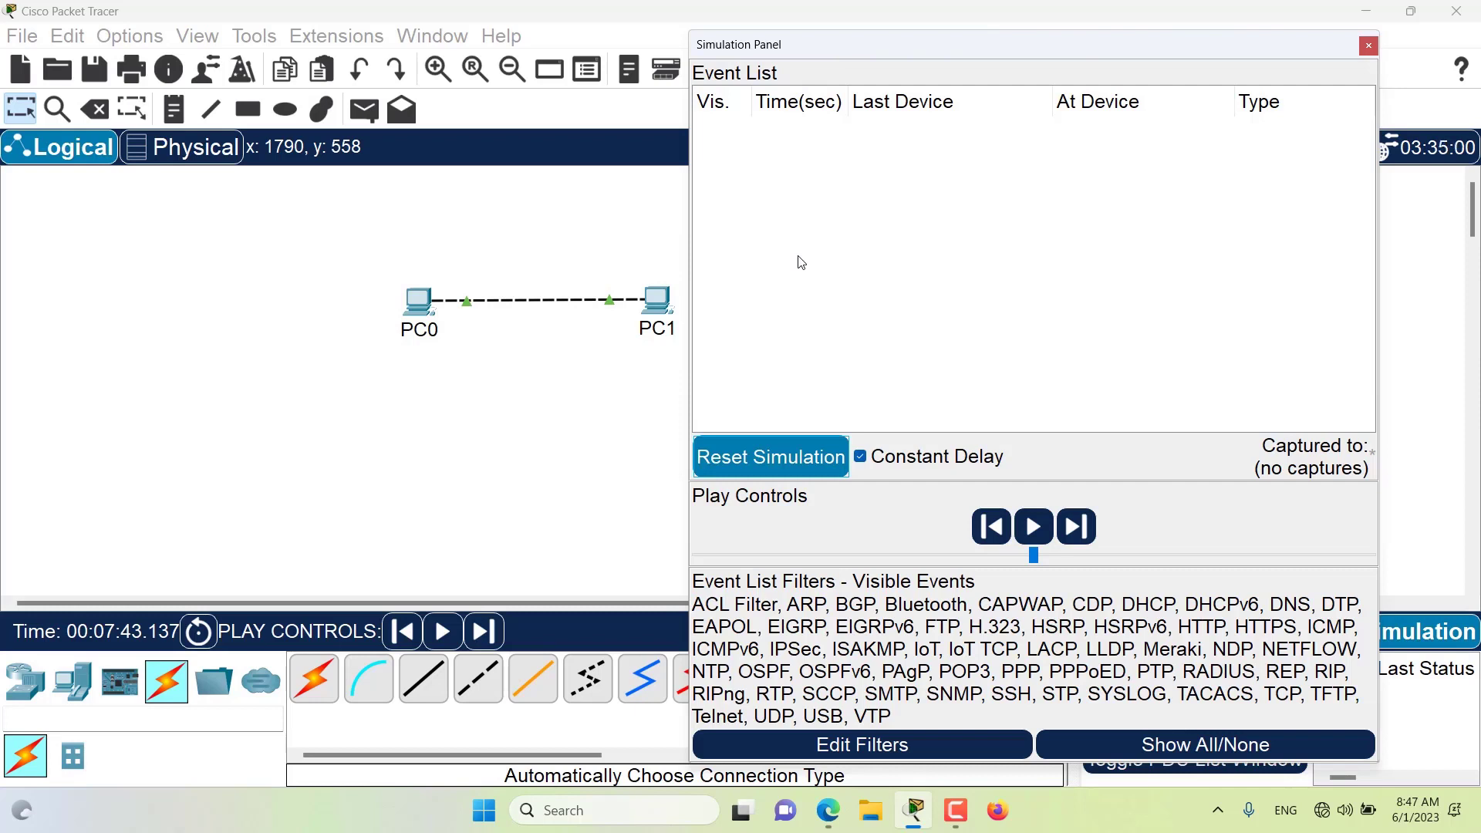
drag(798, 256, 838, 245)
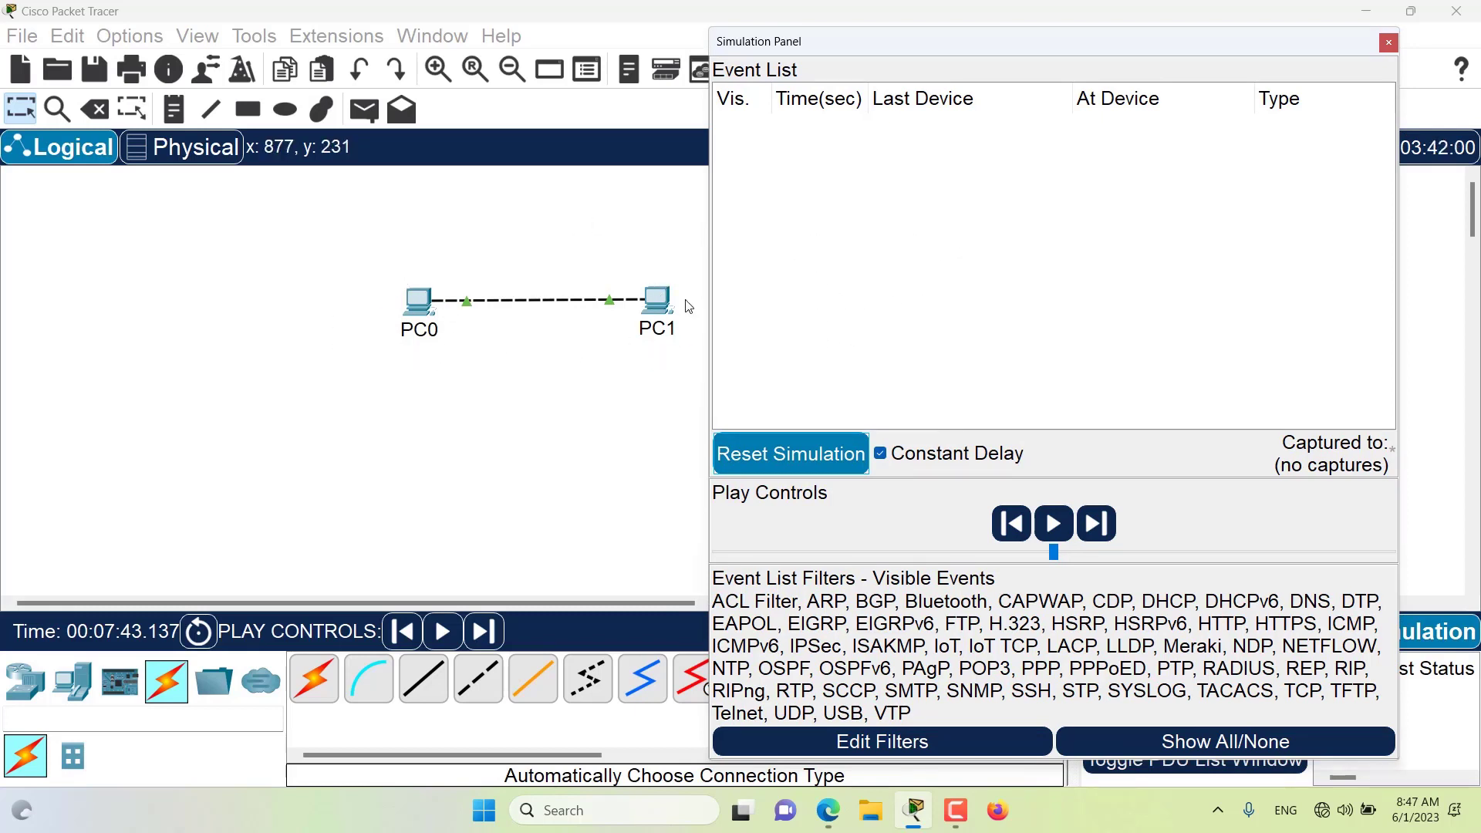
Send a single-shot PING with TOS 6 from 192.168.1.1 to 192.168.1.2 using PC0's Traffic Generator.
click(420, 303)
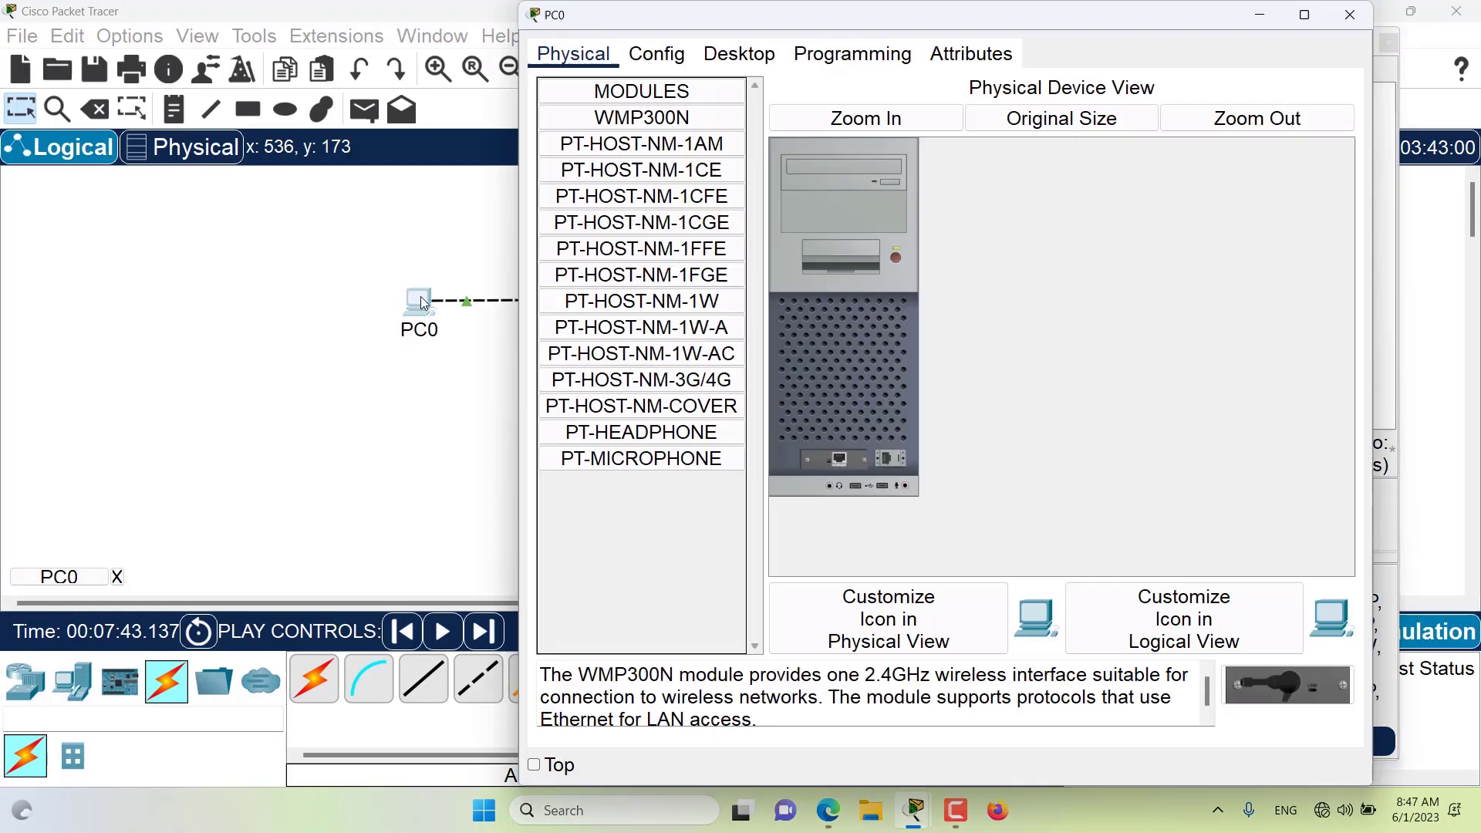
drag(762, 31, 561, 48)
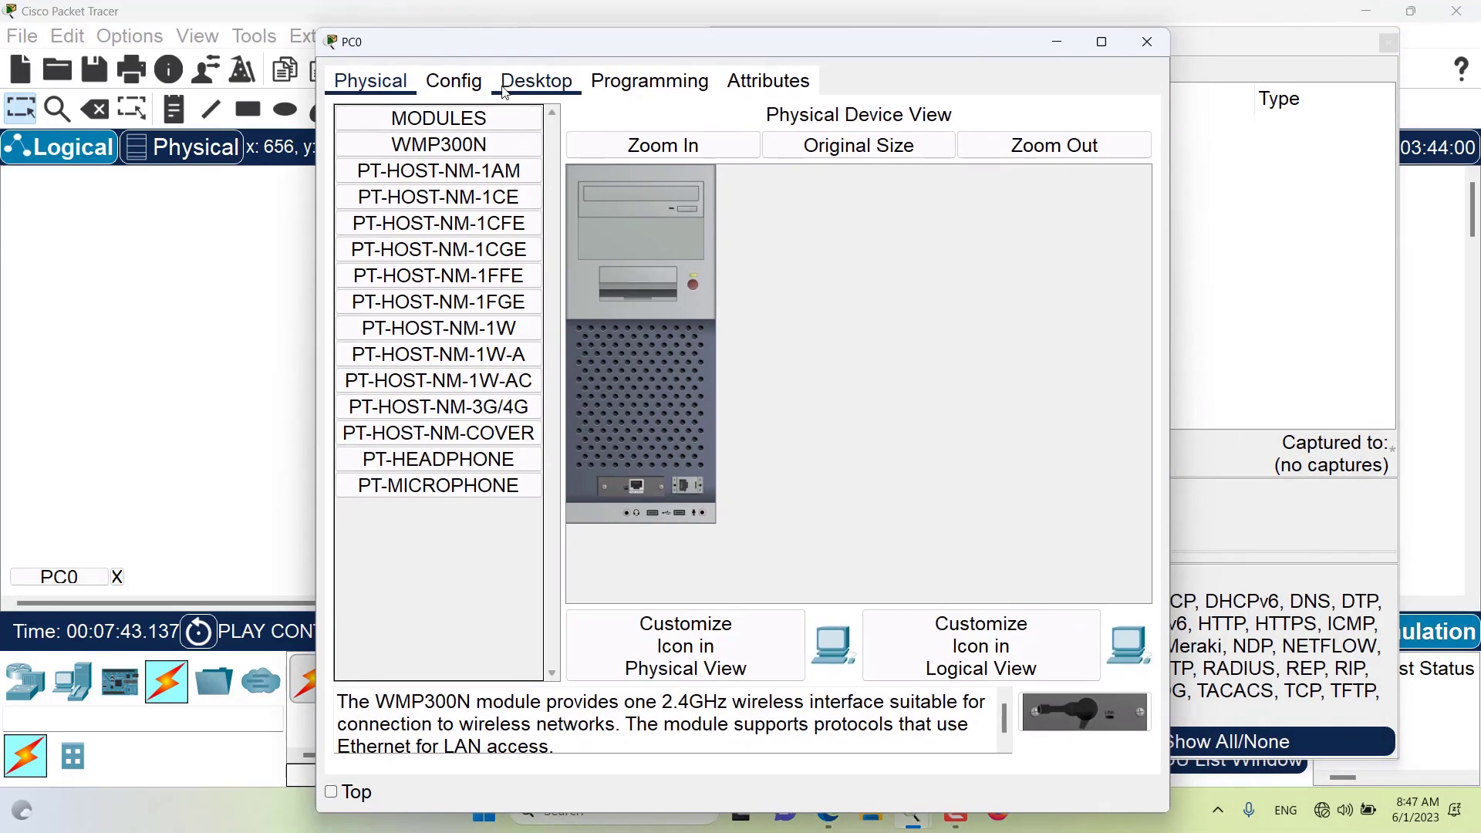
click(506, 90)
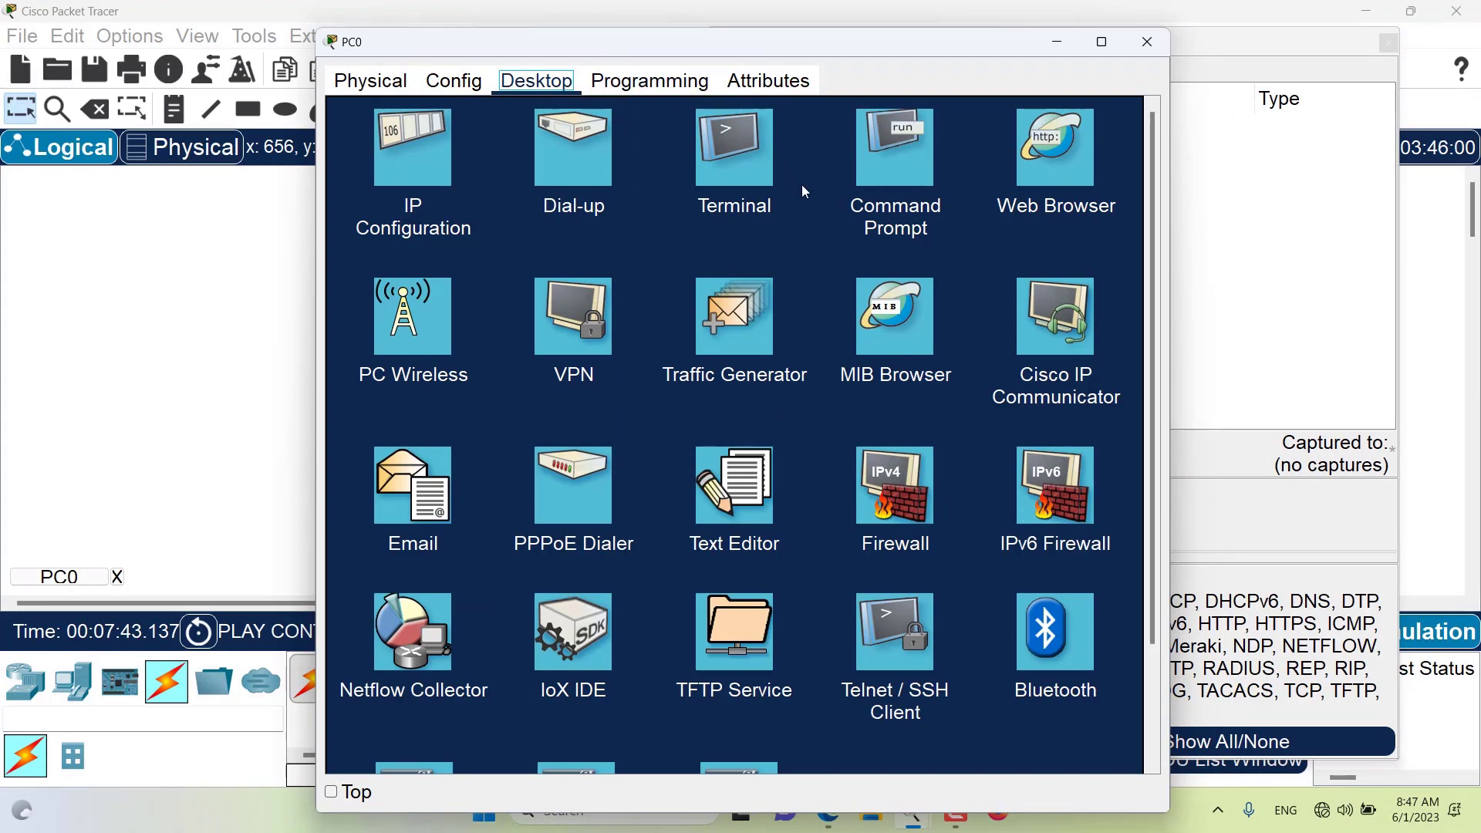
click(728, 314)
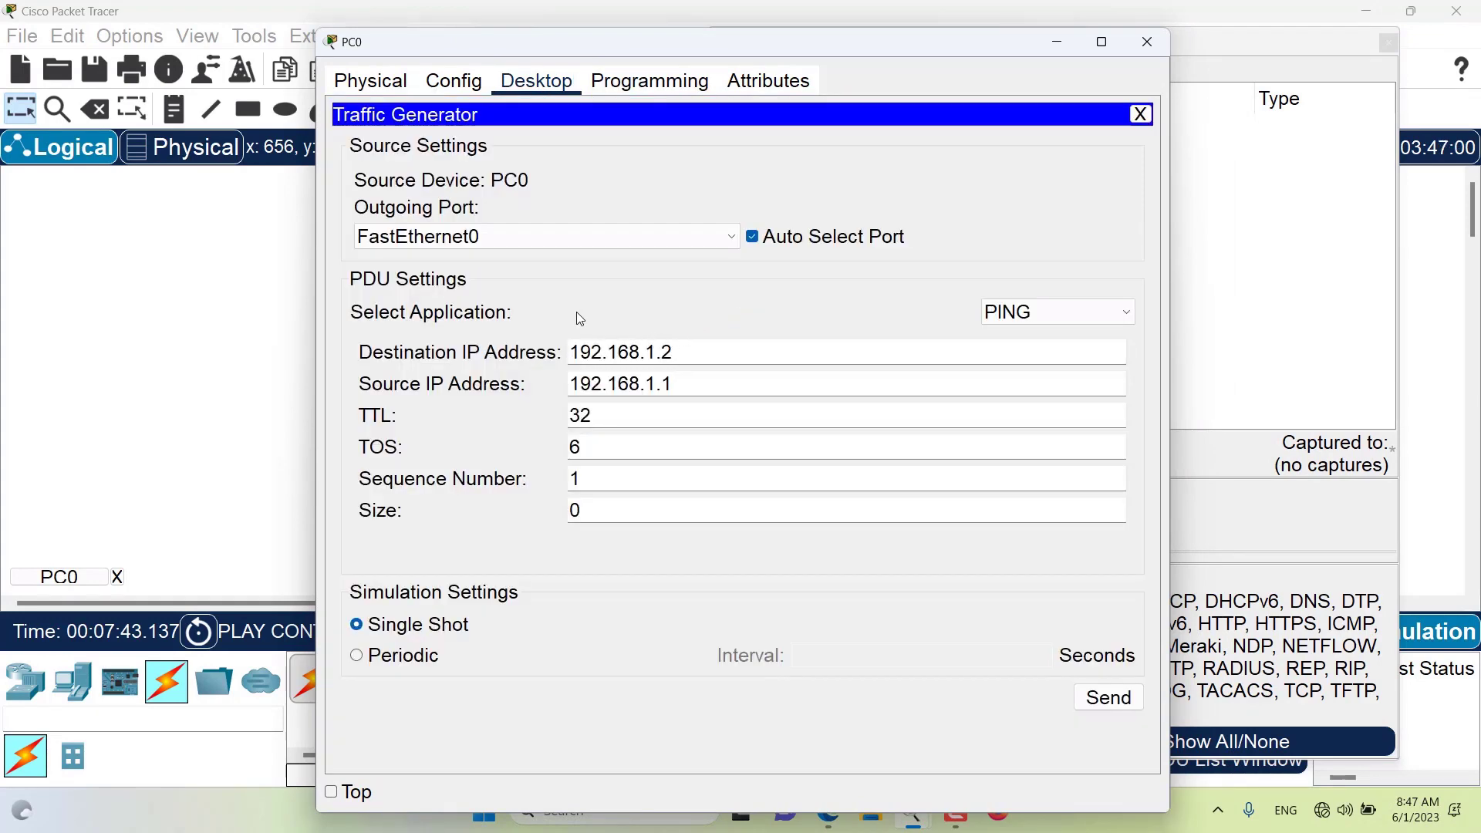
drag(717, 349, 565, 346)
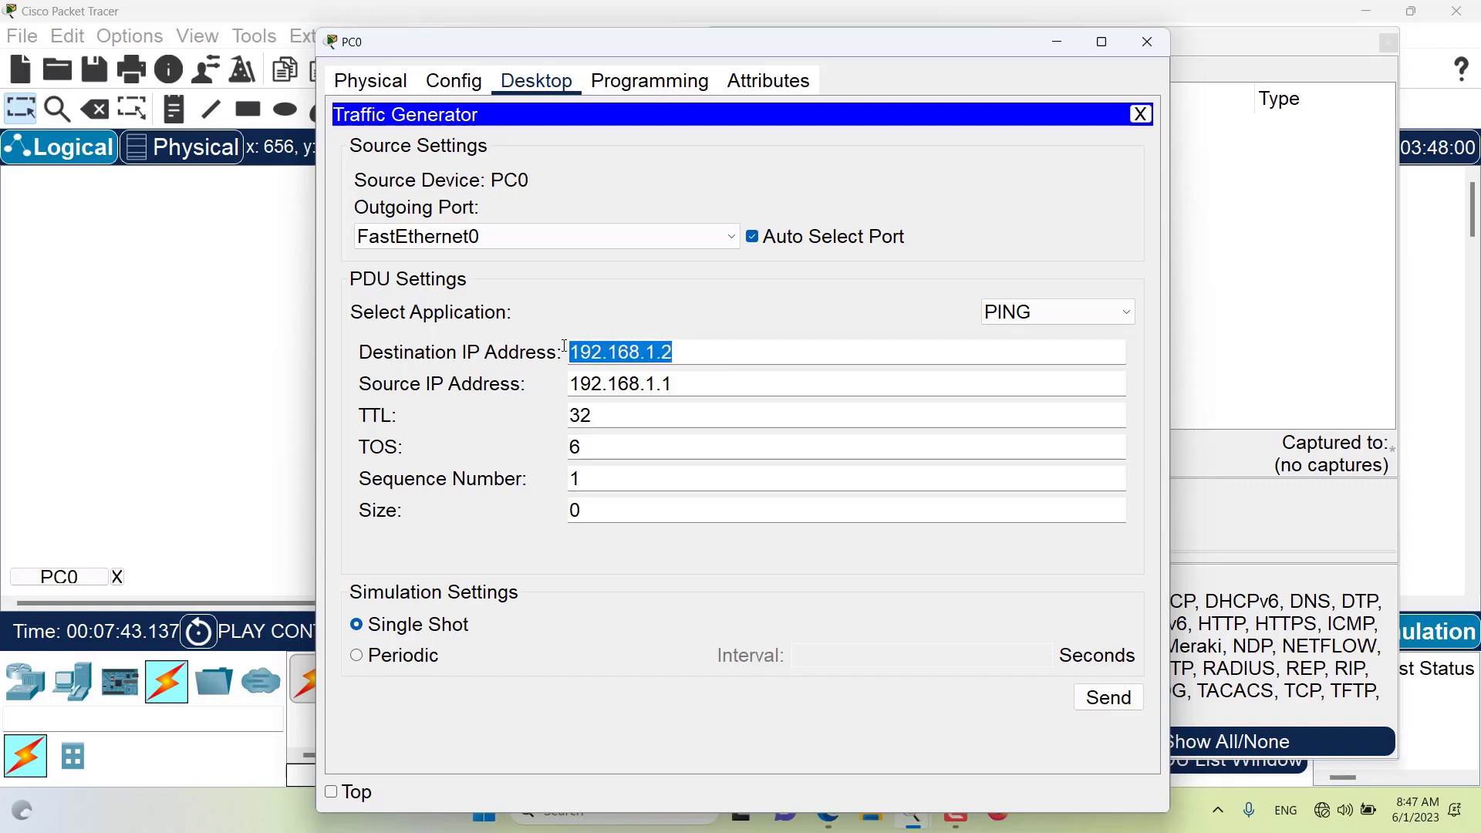
drag(695, 383, 552, 383)
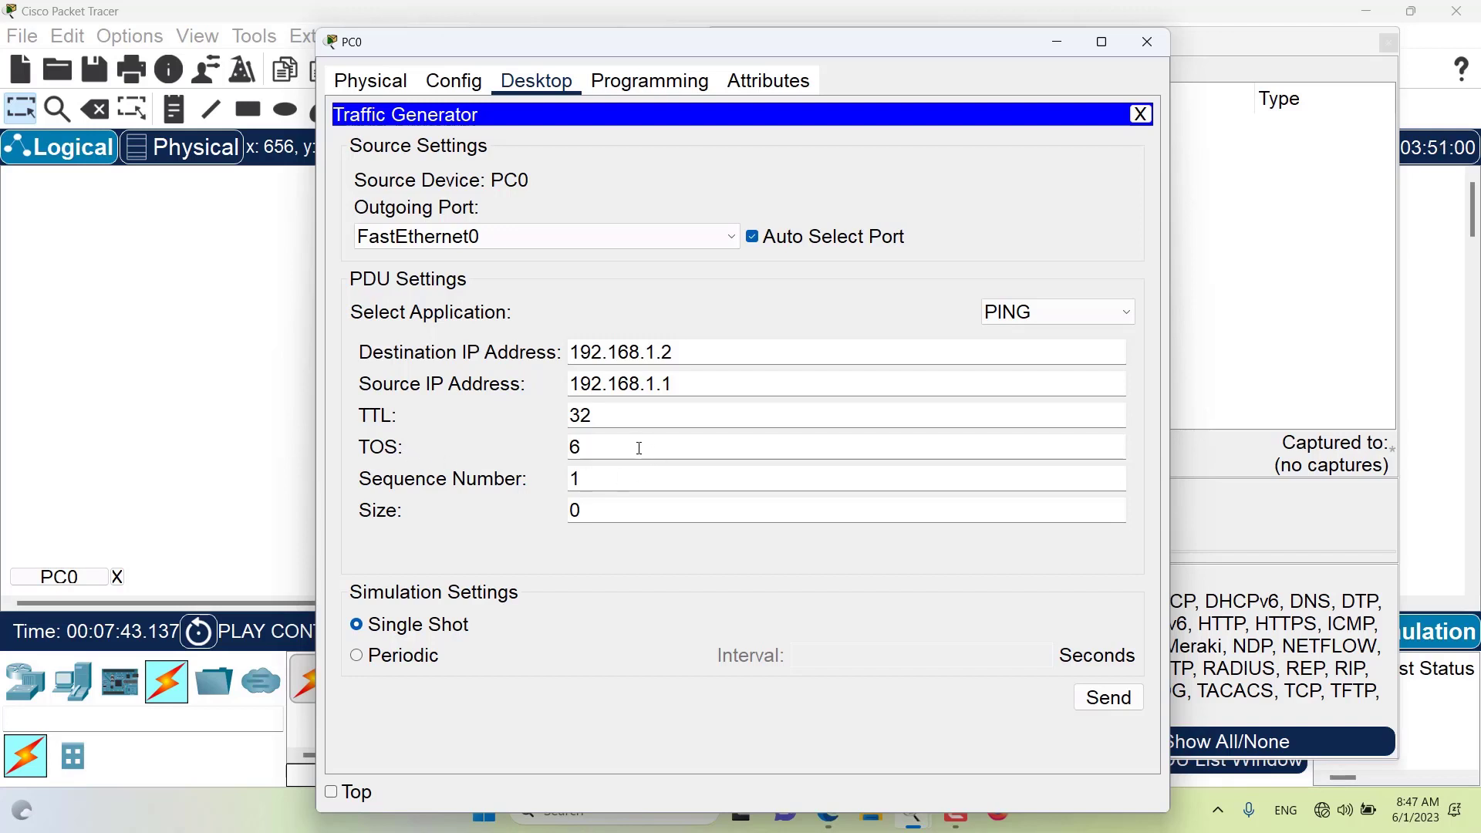
drag(639, 446, 536, 447)
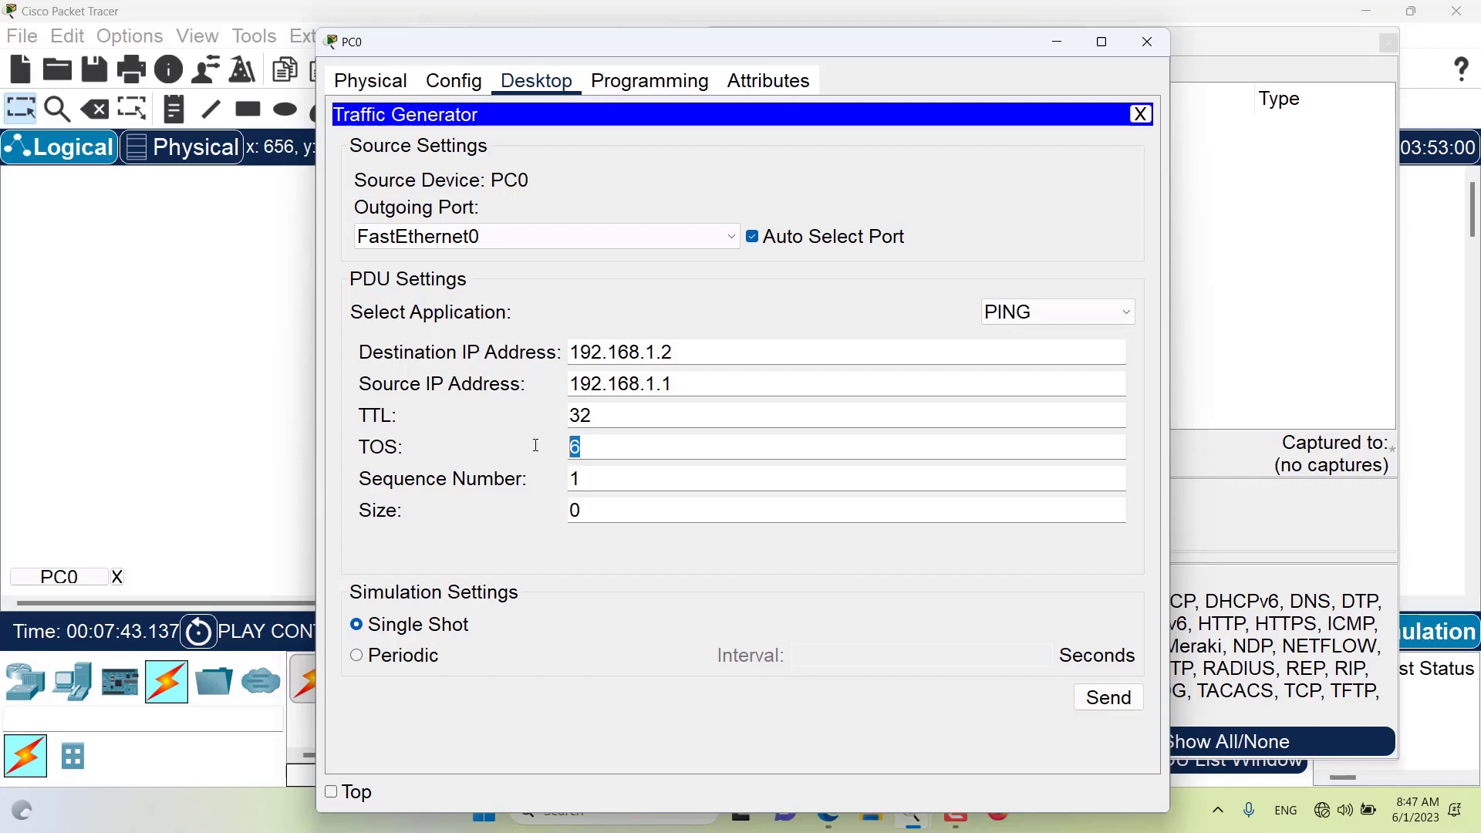
click(1108, 698)
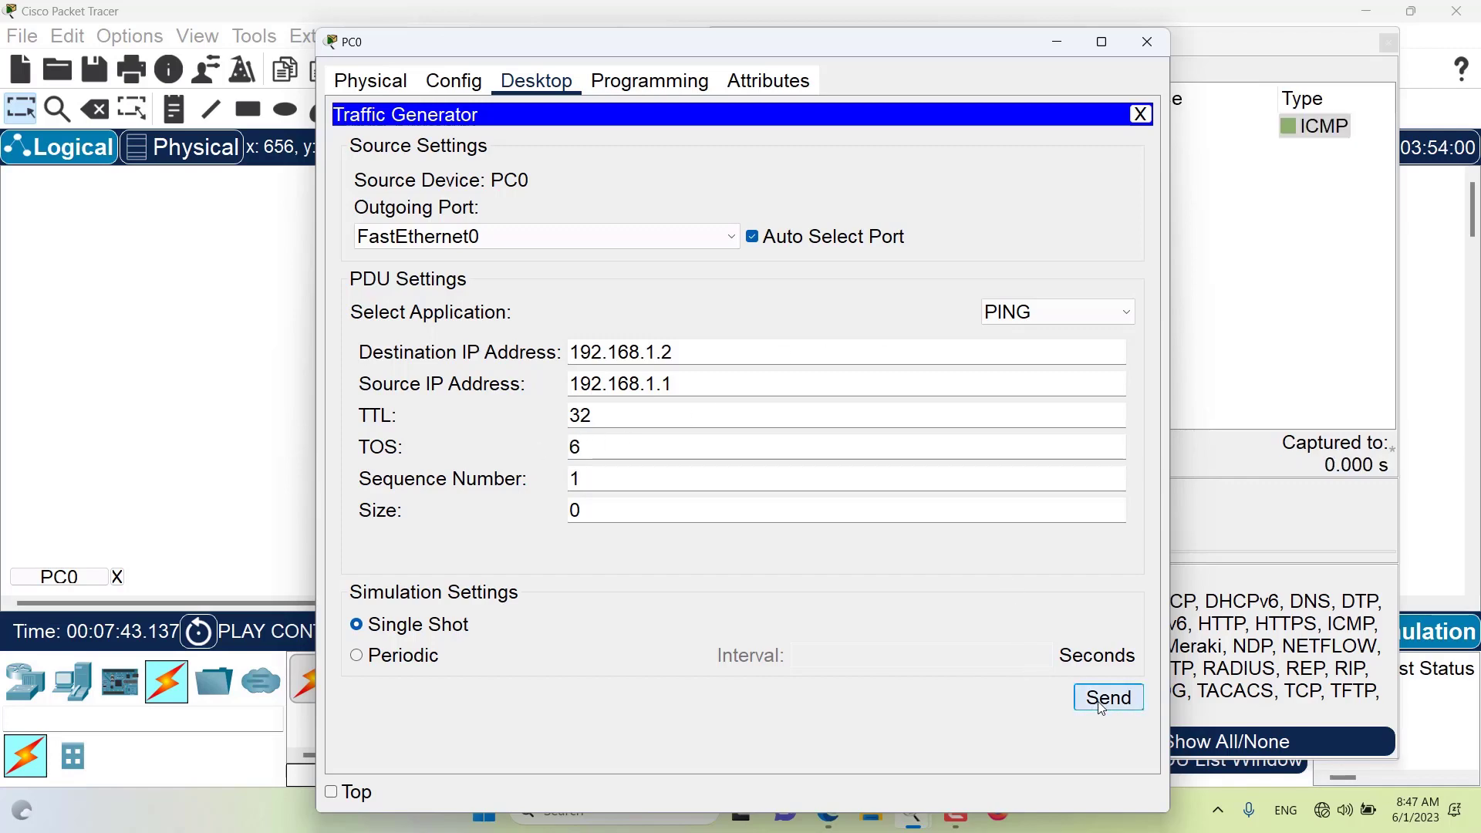
Minimize PC0's window and capture forward through the ping's trip to PC1 and back.
click(1054, 41)
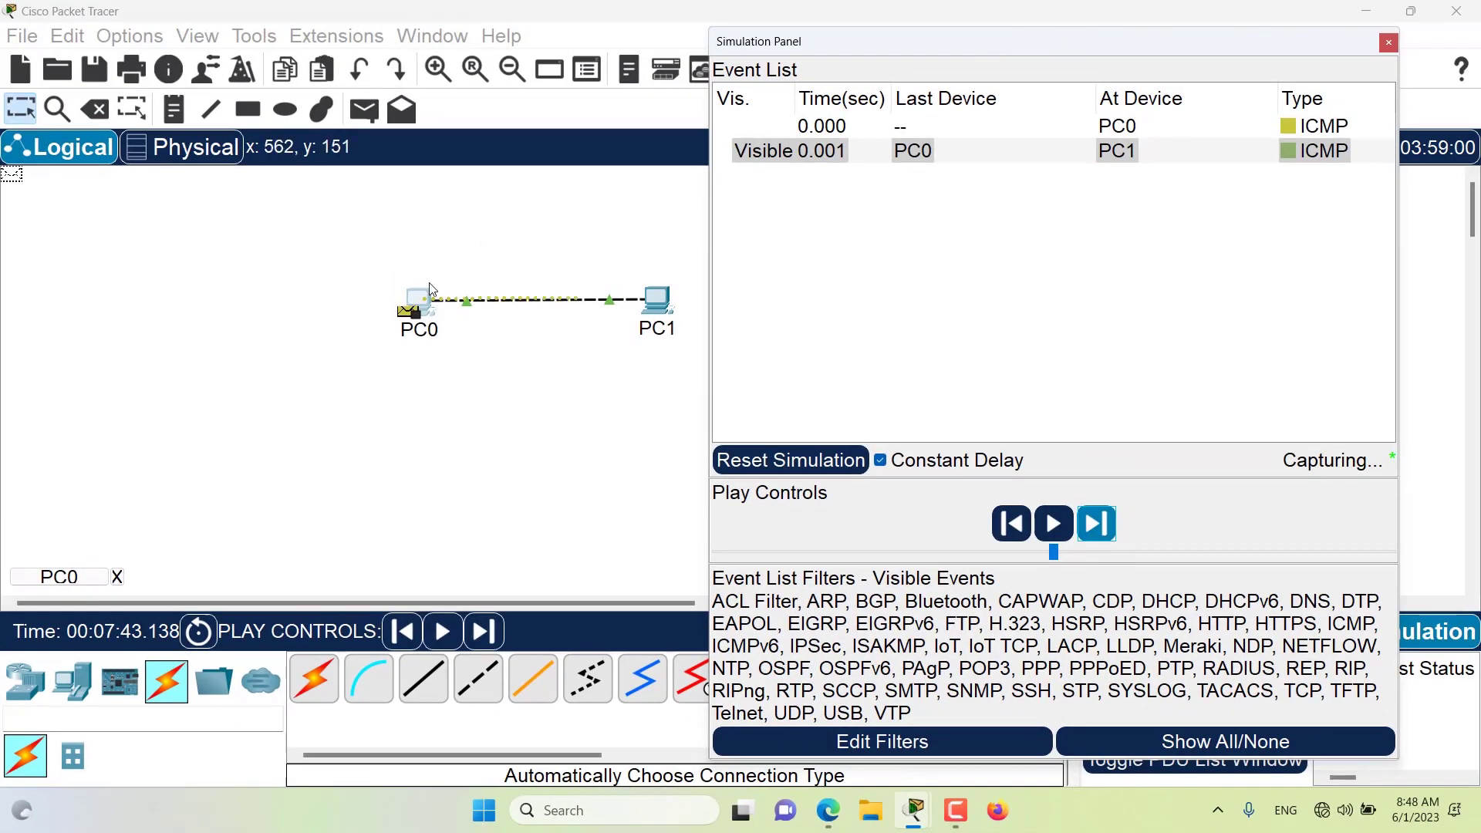
click(1096, 524)
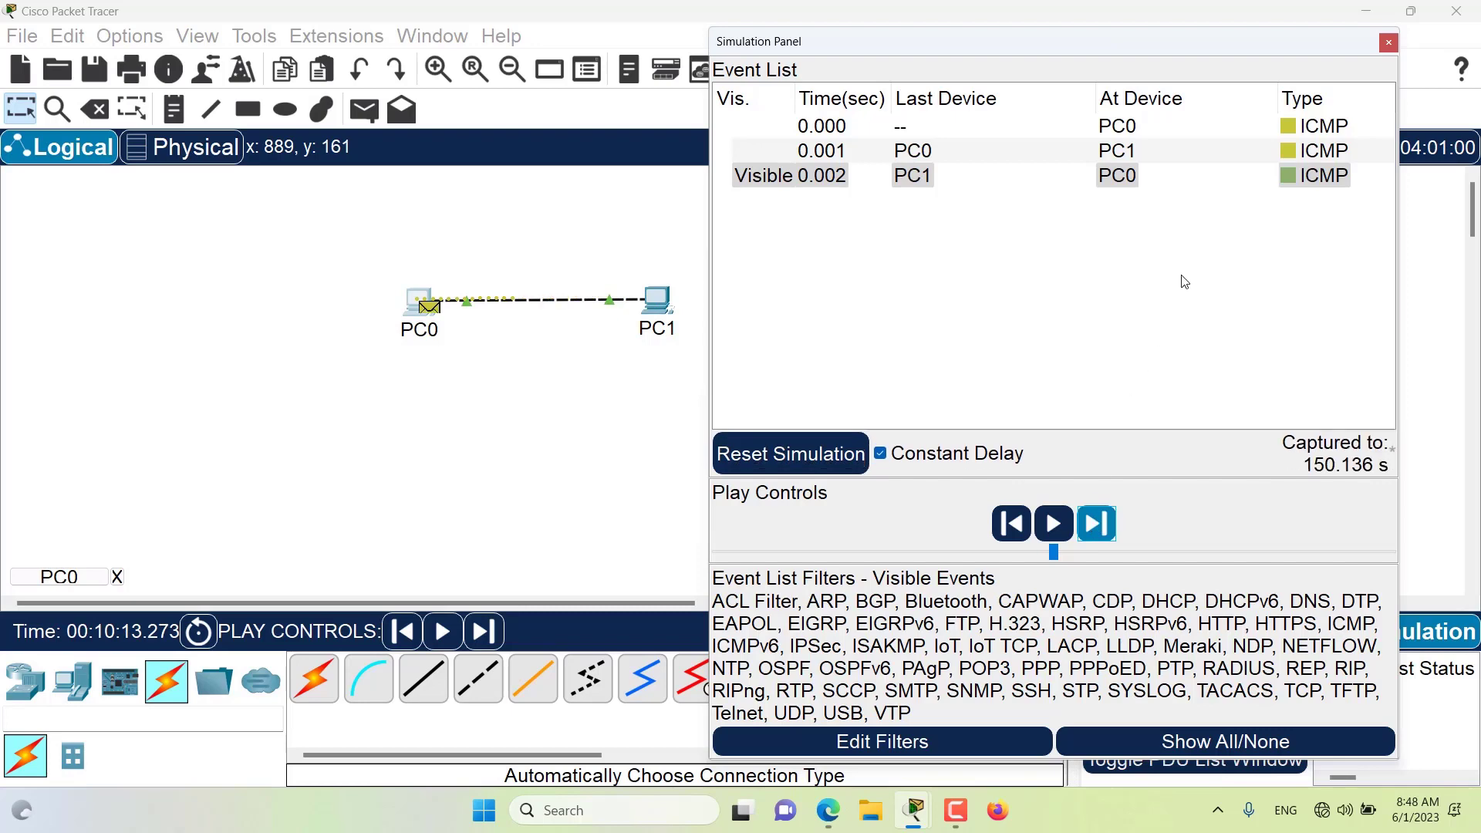
Examine the DSCP value in the outbound PDU details of the first ICMP event at PC0.
click(1283, 128)
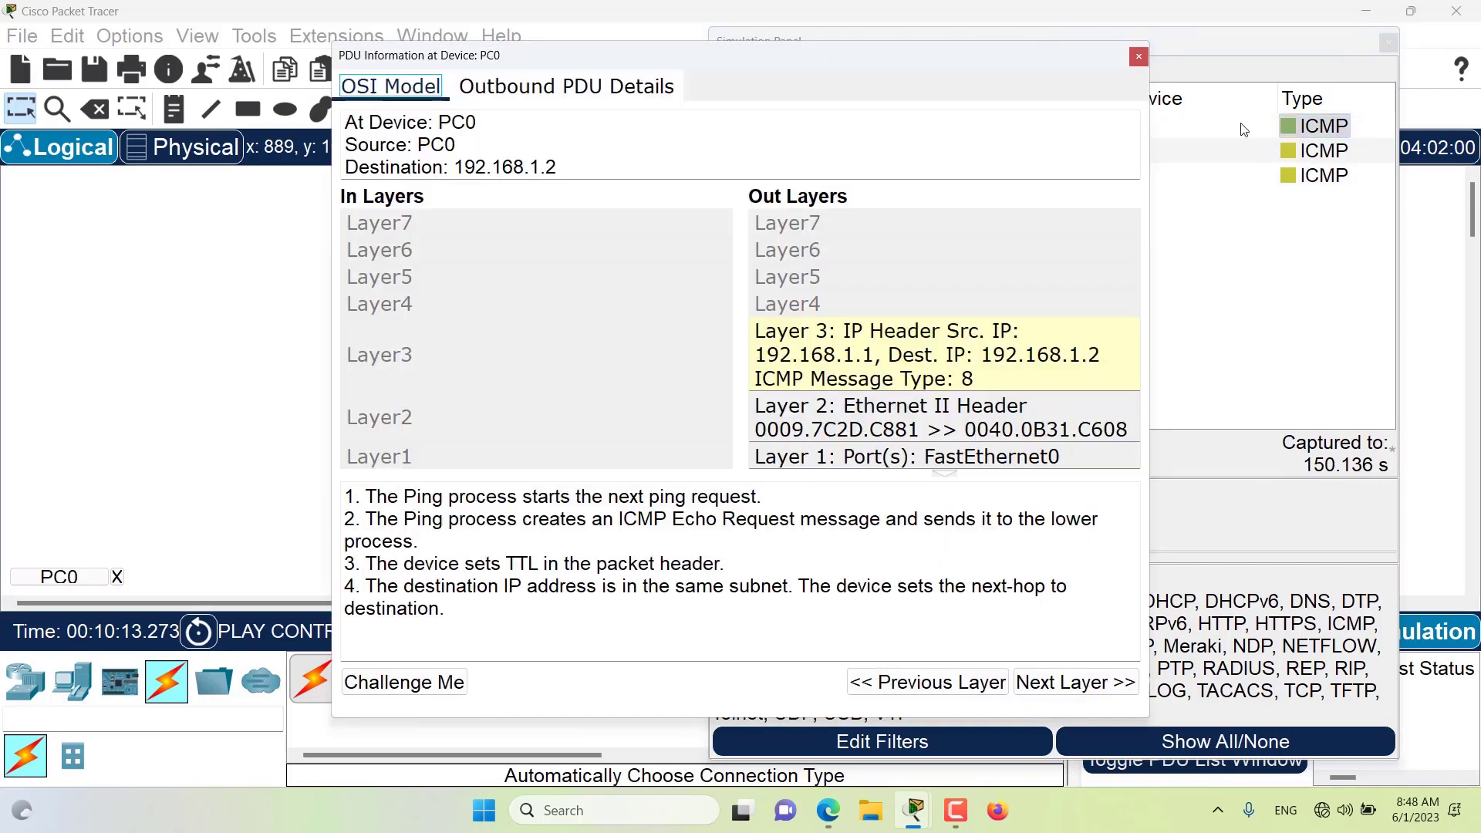
drag(785, 62, 748, 64)
click(530, 87)
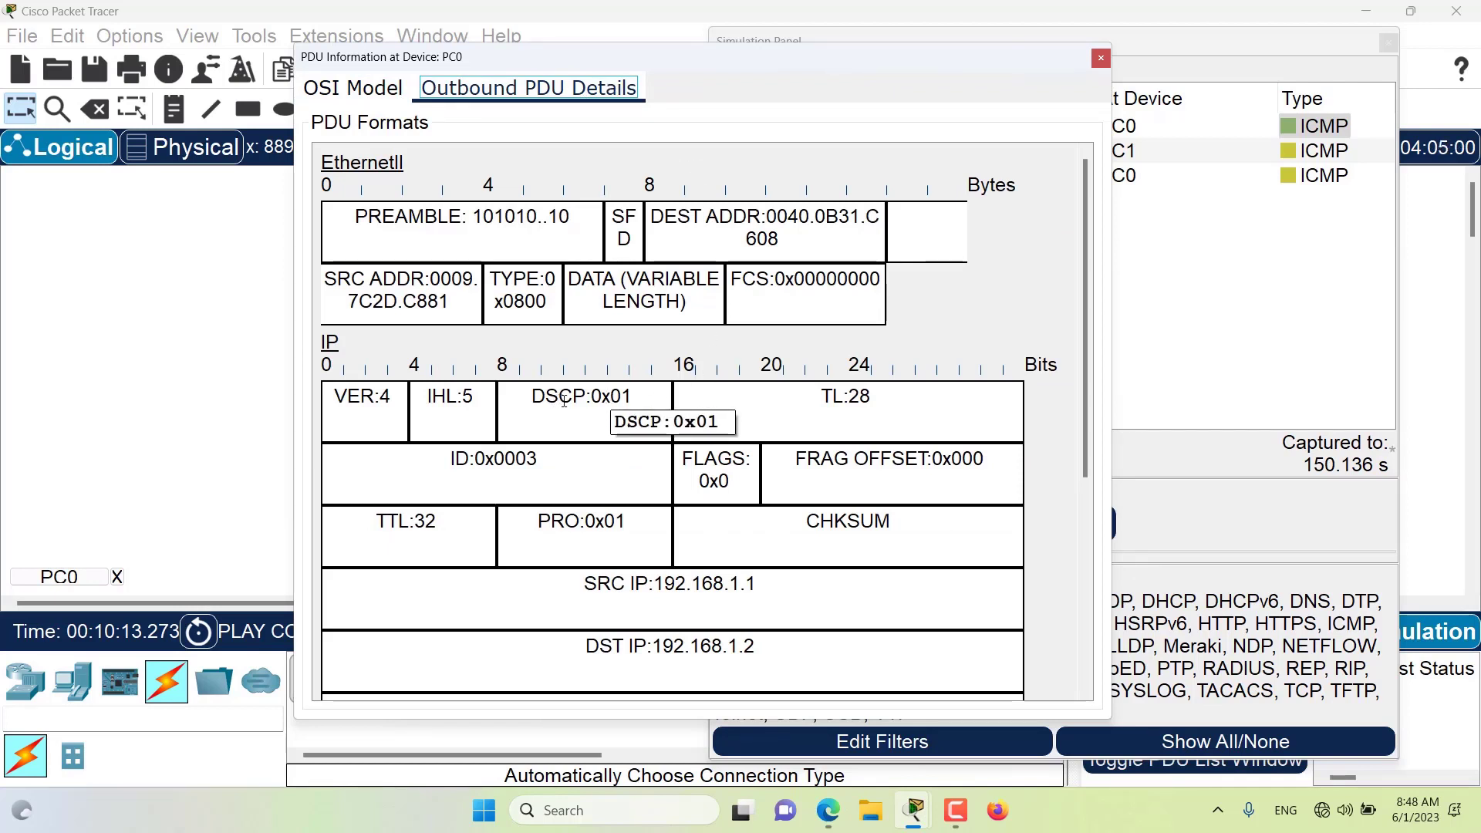
drag(643, 397, 594, 398)
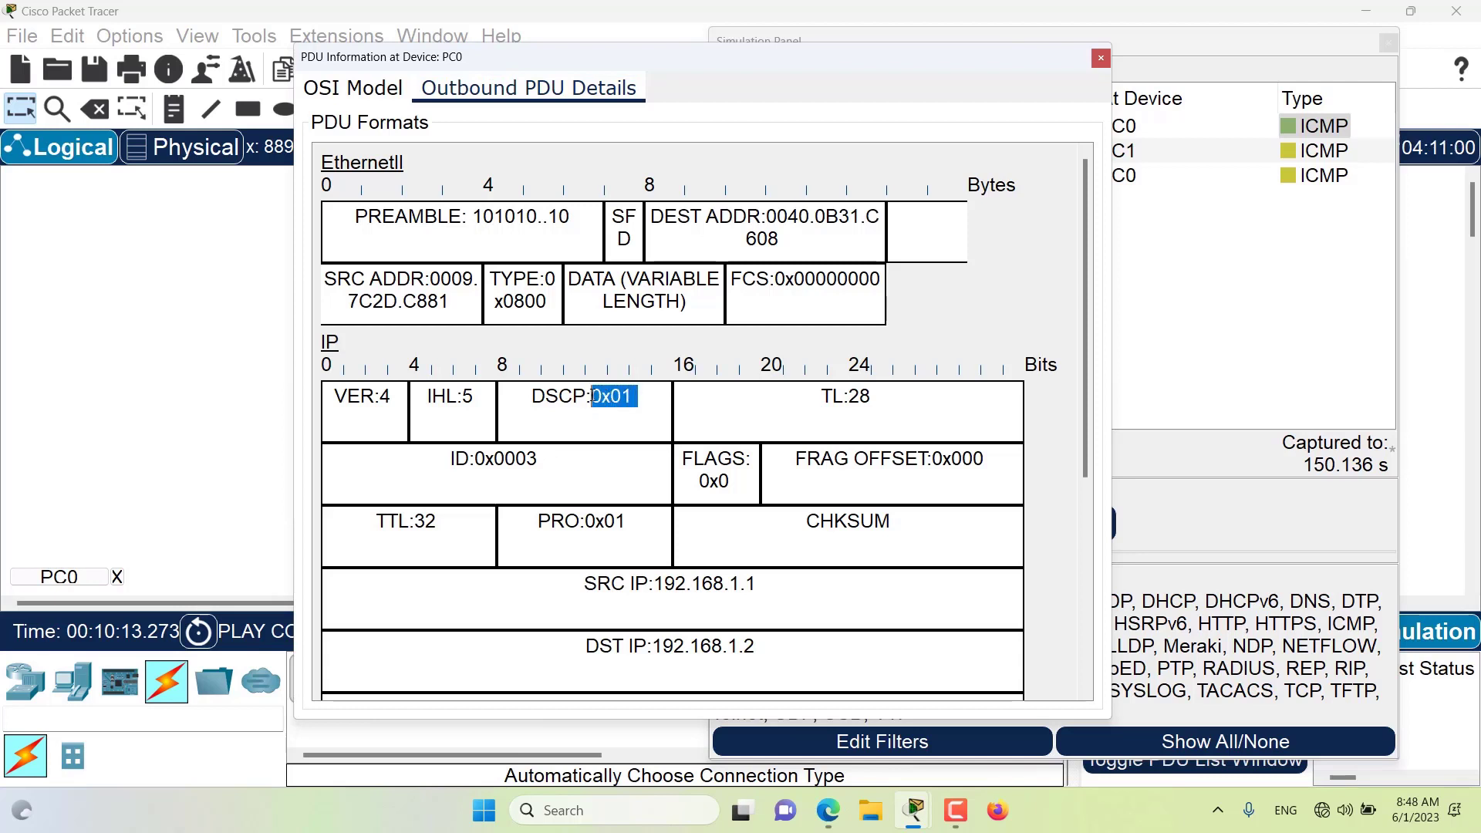
click(1100, 59)
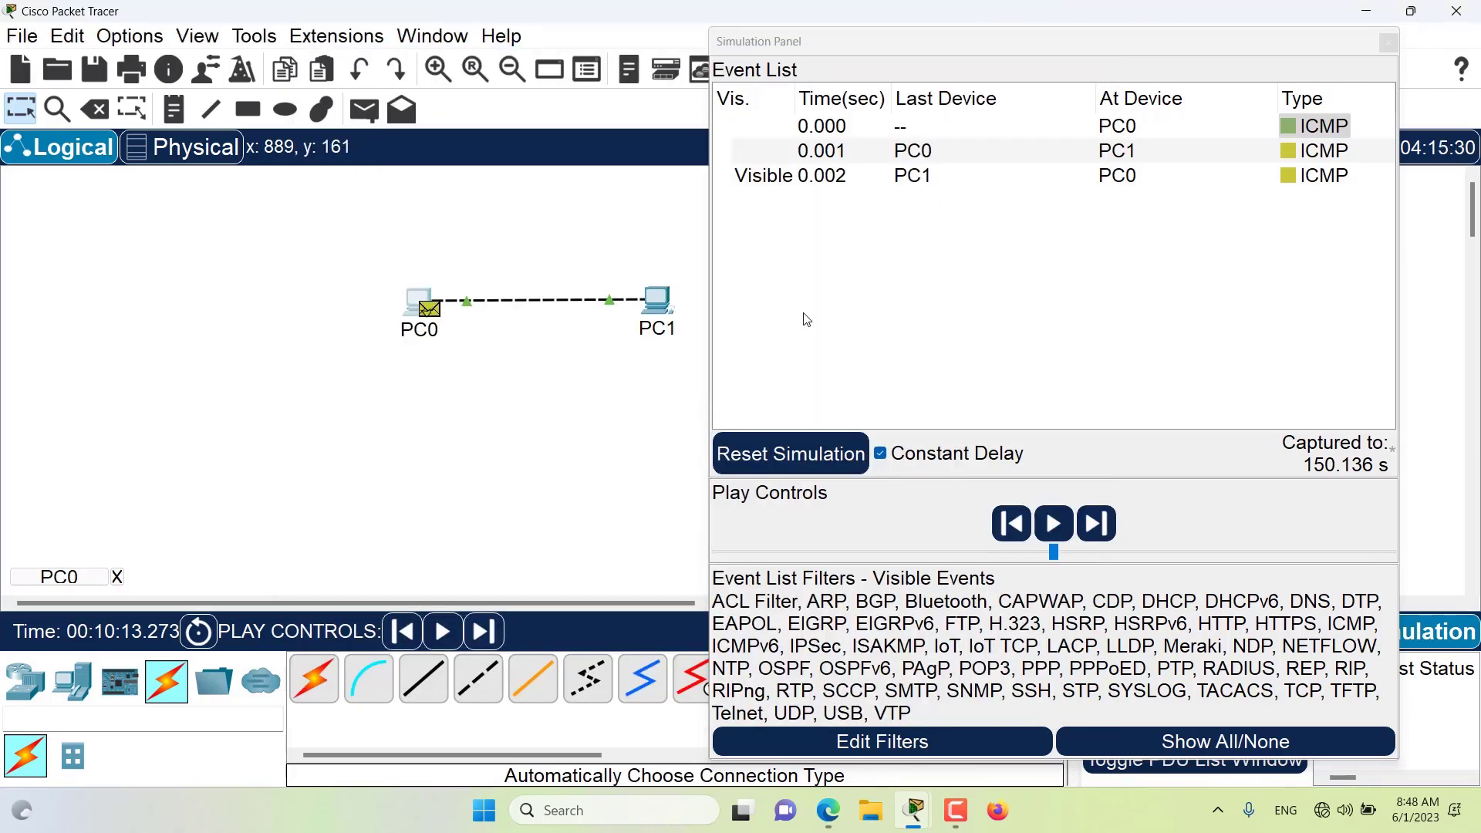
Open the program's Preferences and close the window again.
click(131, 37)
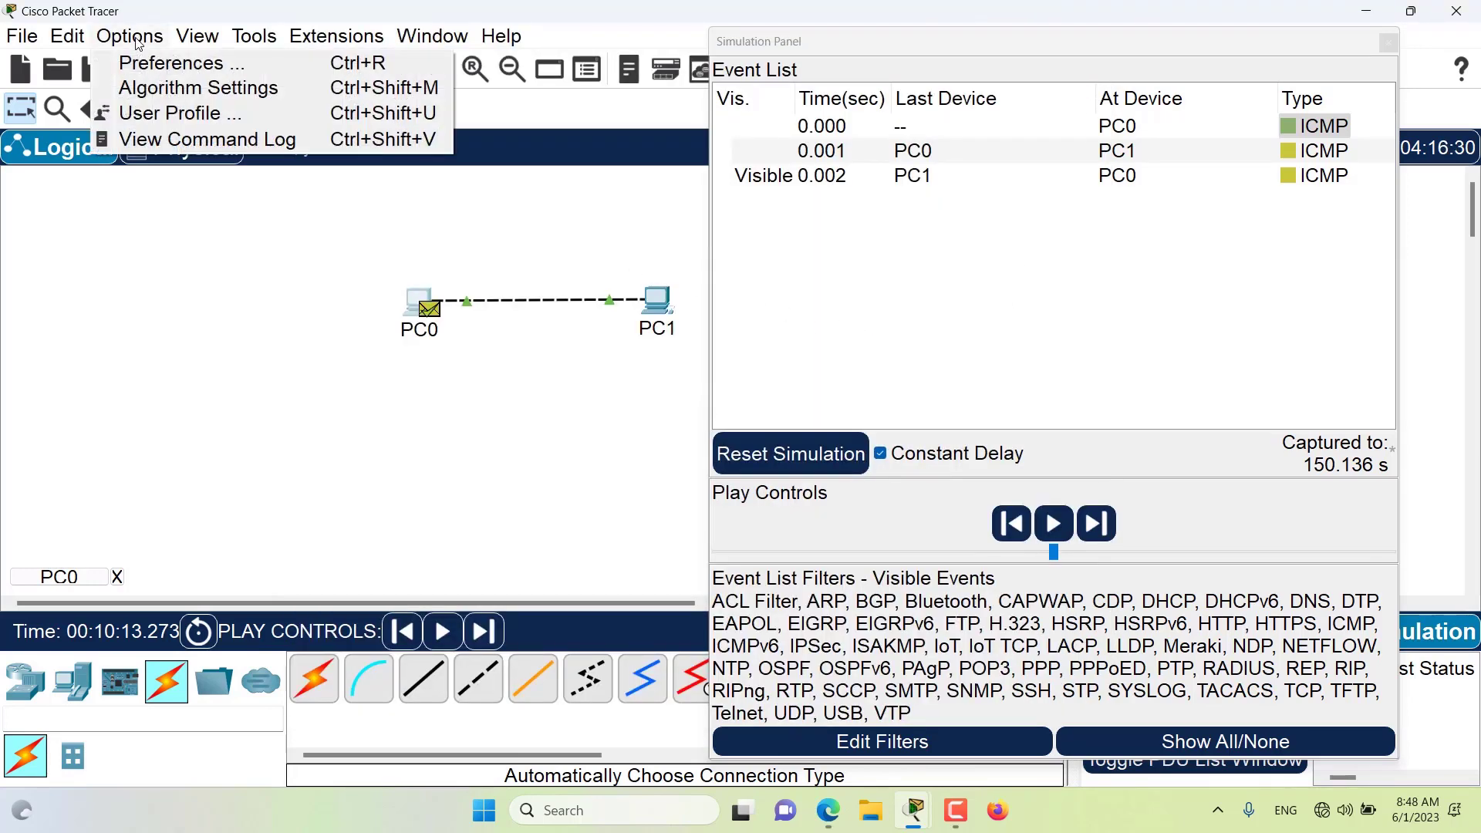
click(164, 67)
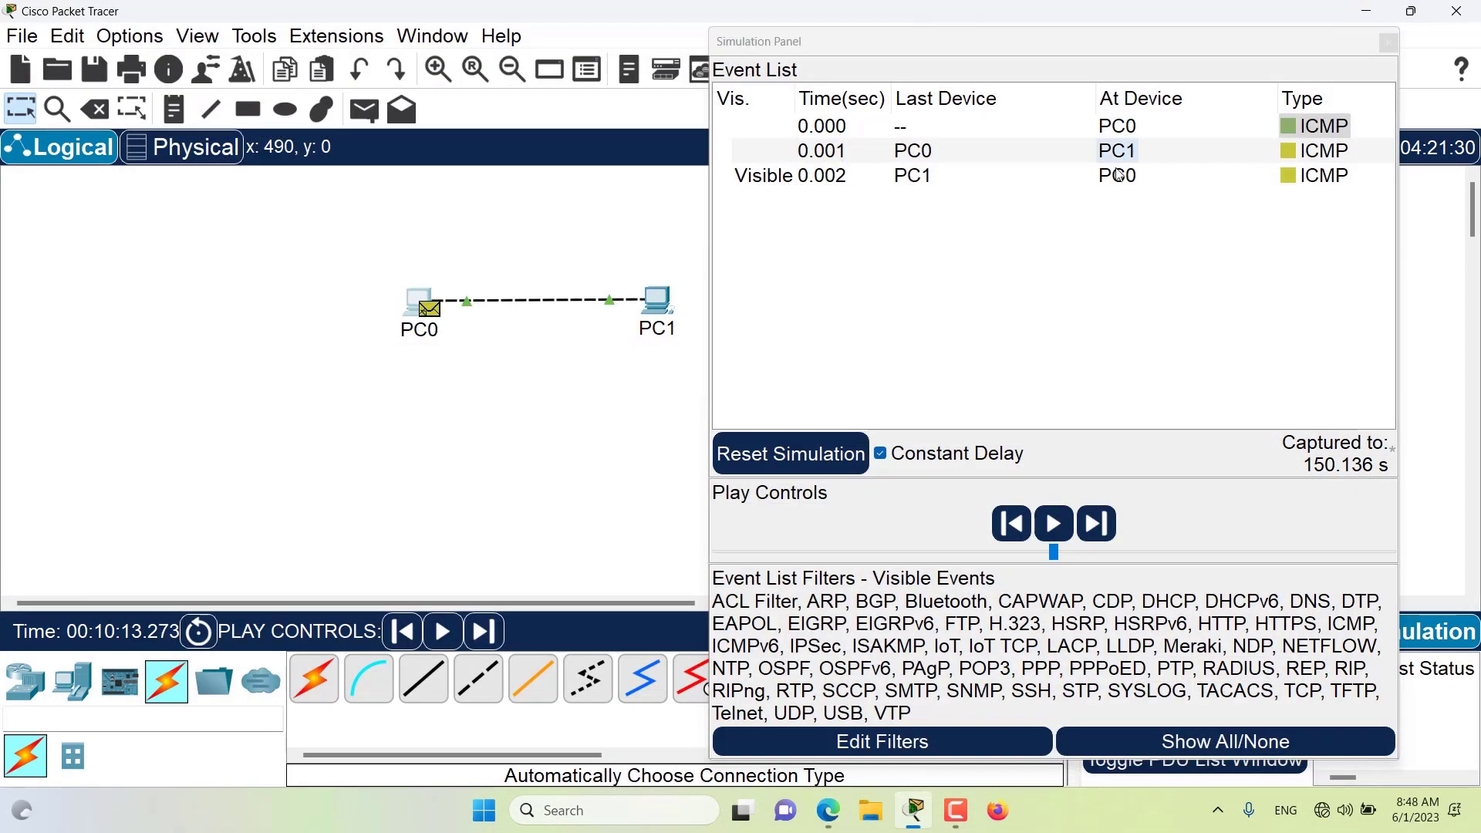
click(1336, 14)
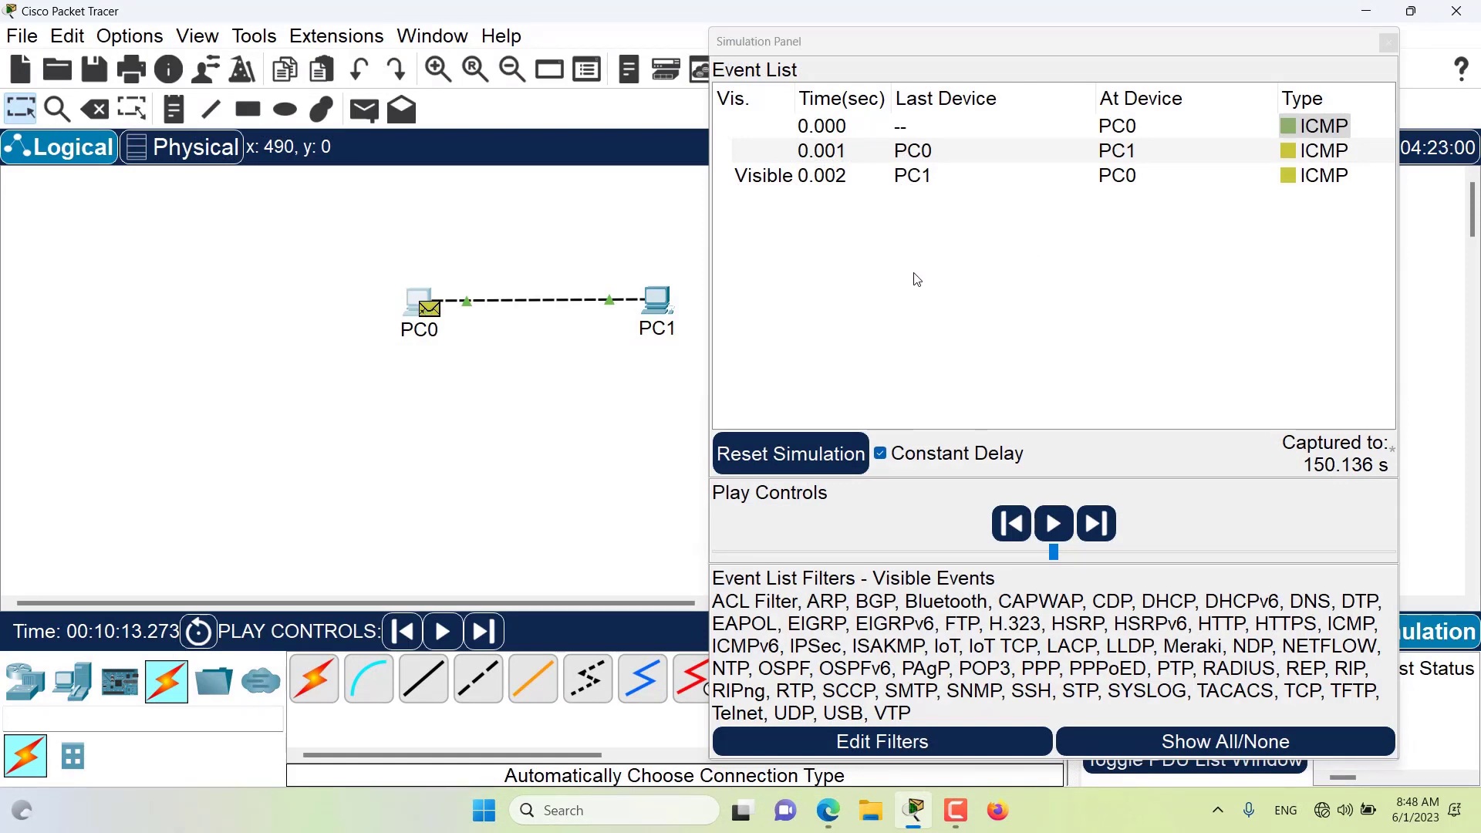
Open the Packet Tracer help contents in the maximized browser and display the Simulation Mode page.
click(502, 43)
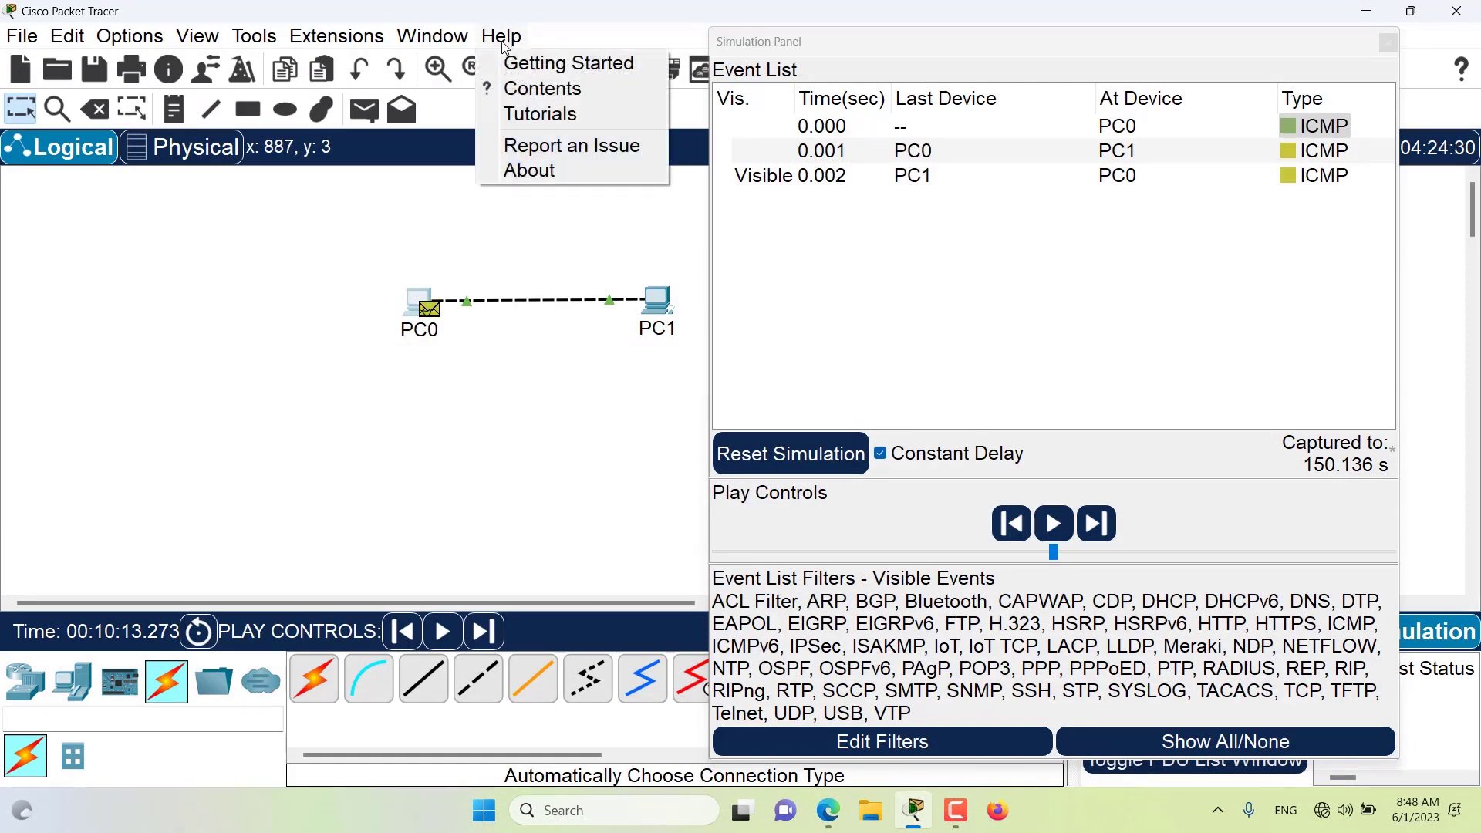
click(535, 94)
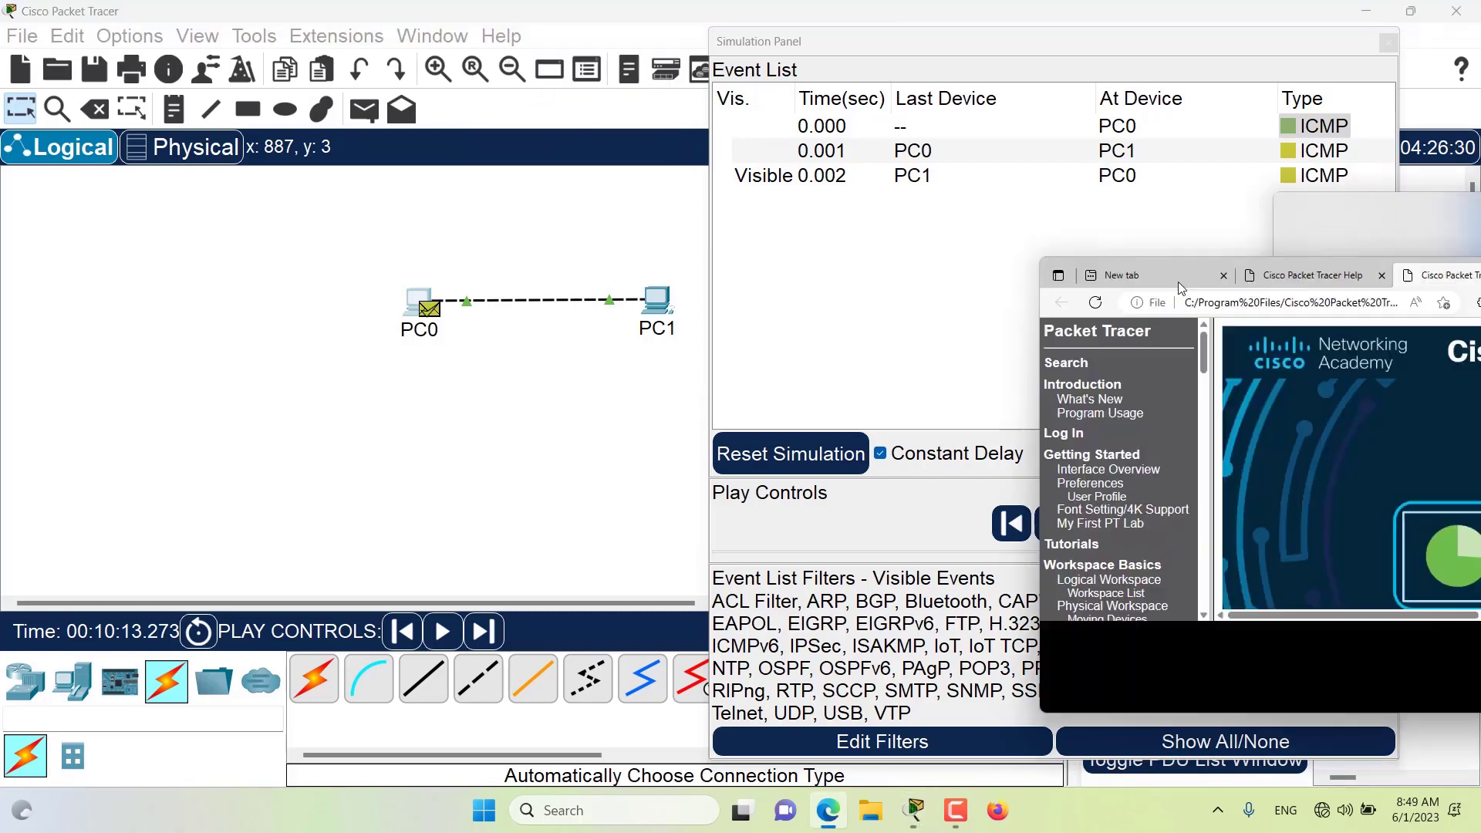
drag(1177, 280, 586, 6)
scroll(115, 443, down, 4)
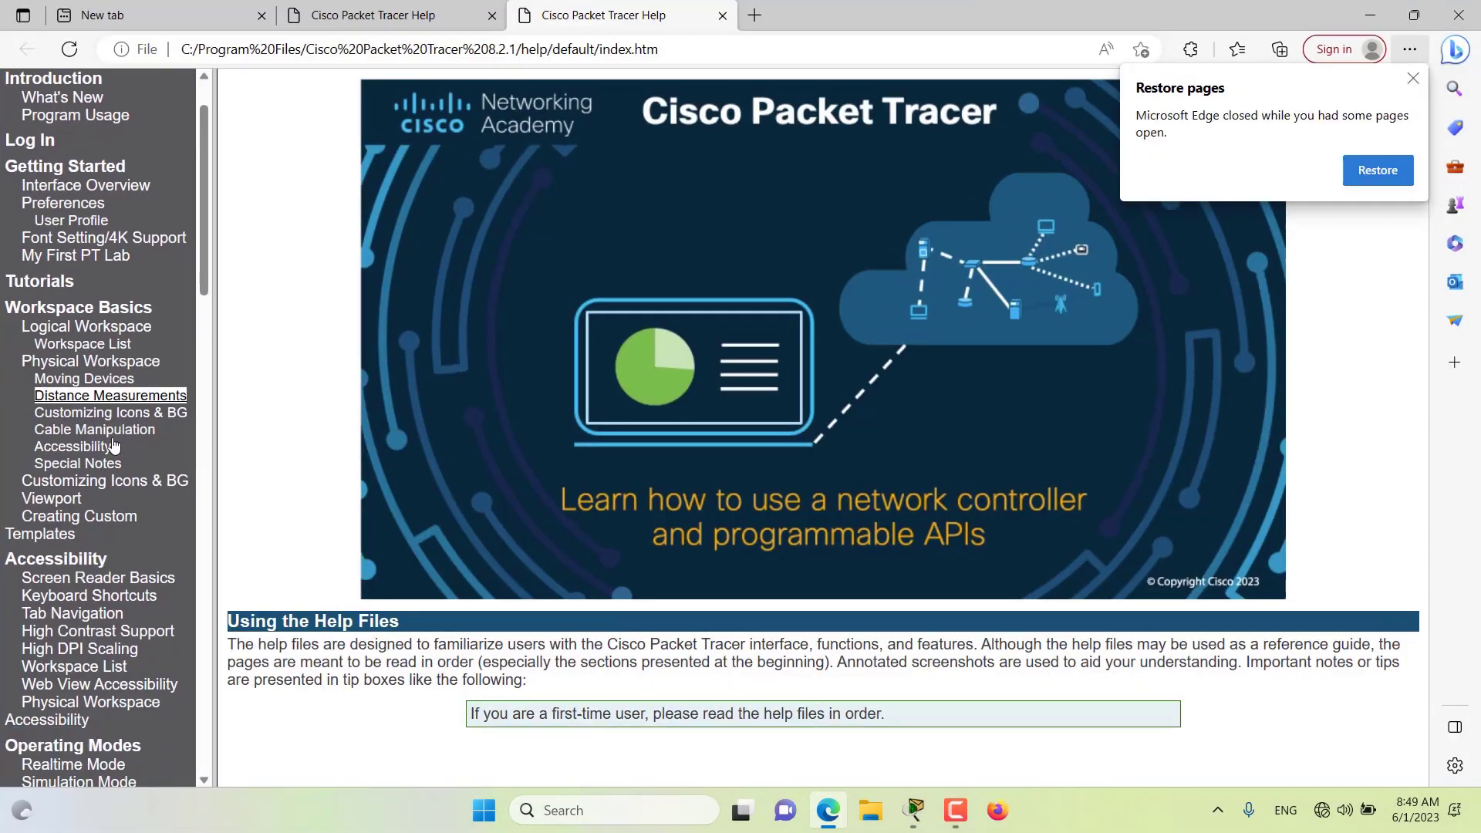
scroll(114, 443, down, 3)
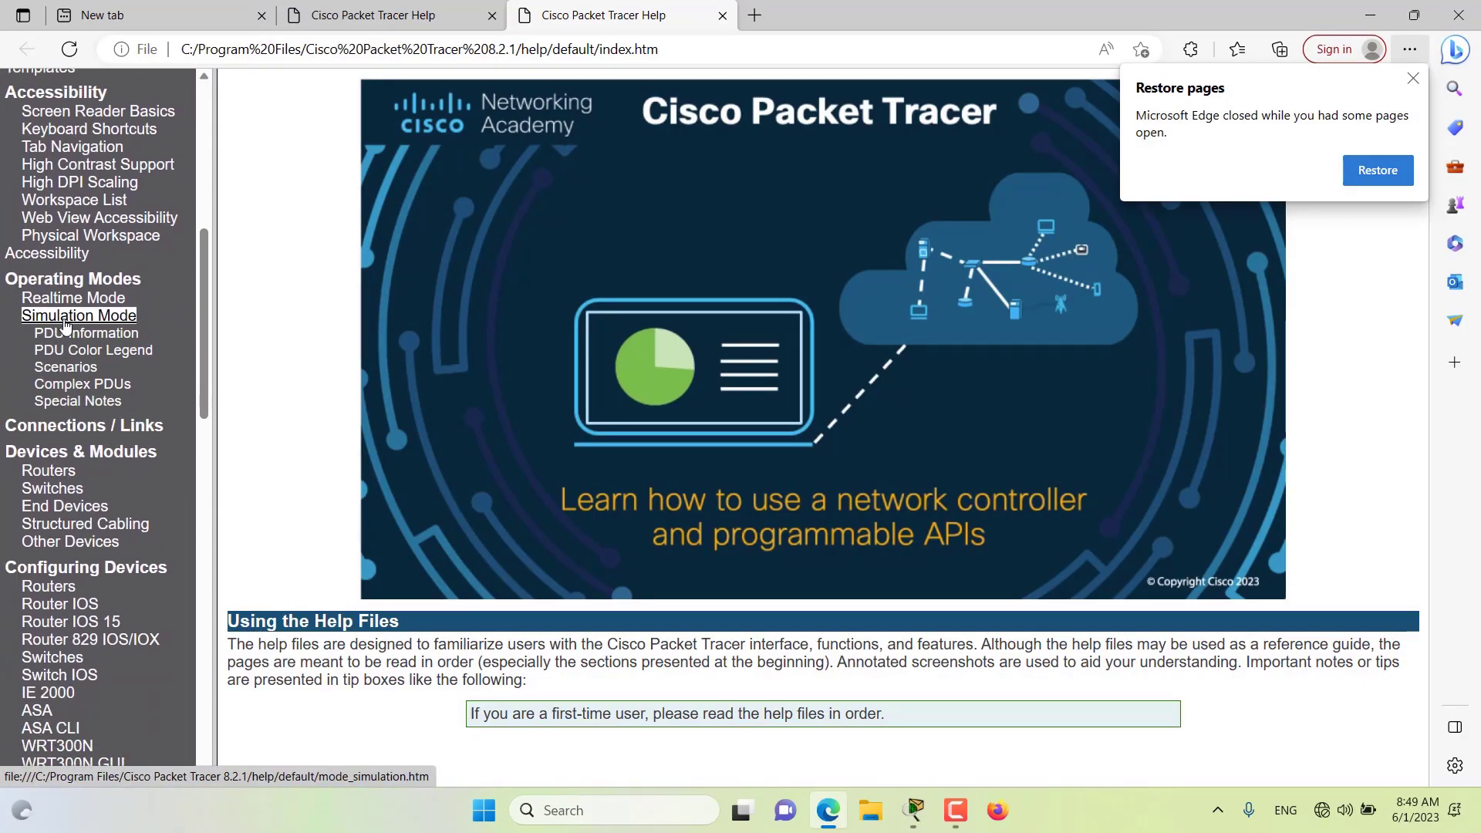
click(66, 318)
Examine the QoS Stamps section and its ToS/DiffServ Color Table in the help page, and switch back to Cisco Packet Tracer.
scroll(442, 515, down, 15)
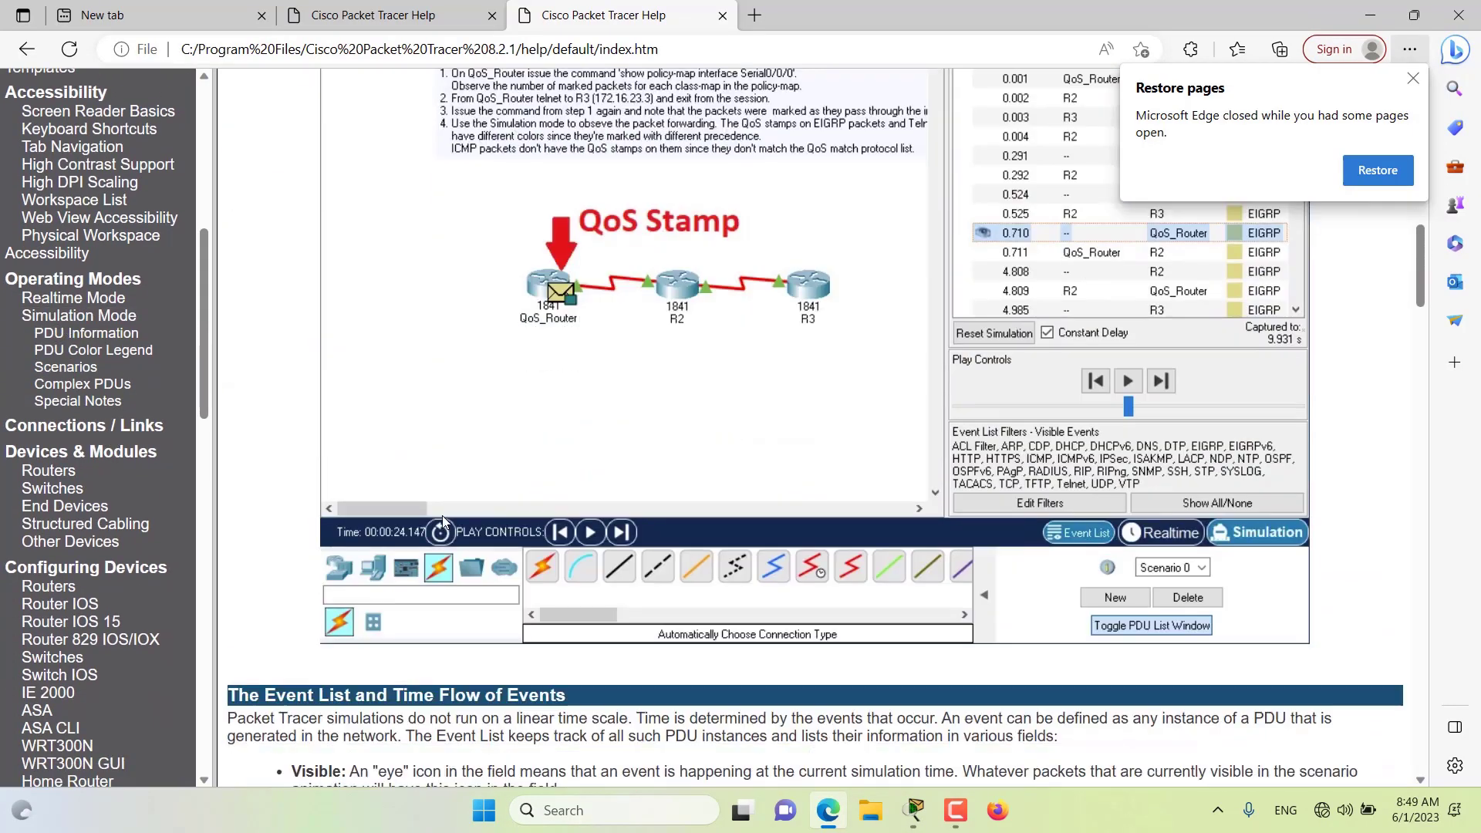
scroll(442, 527, down, 20)
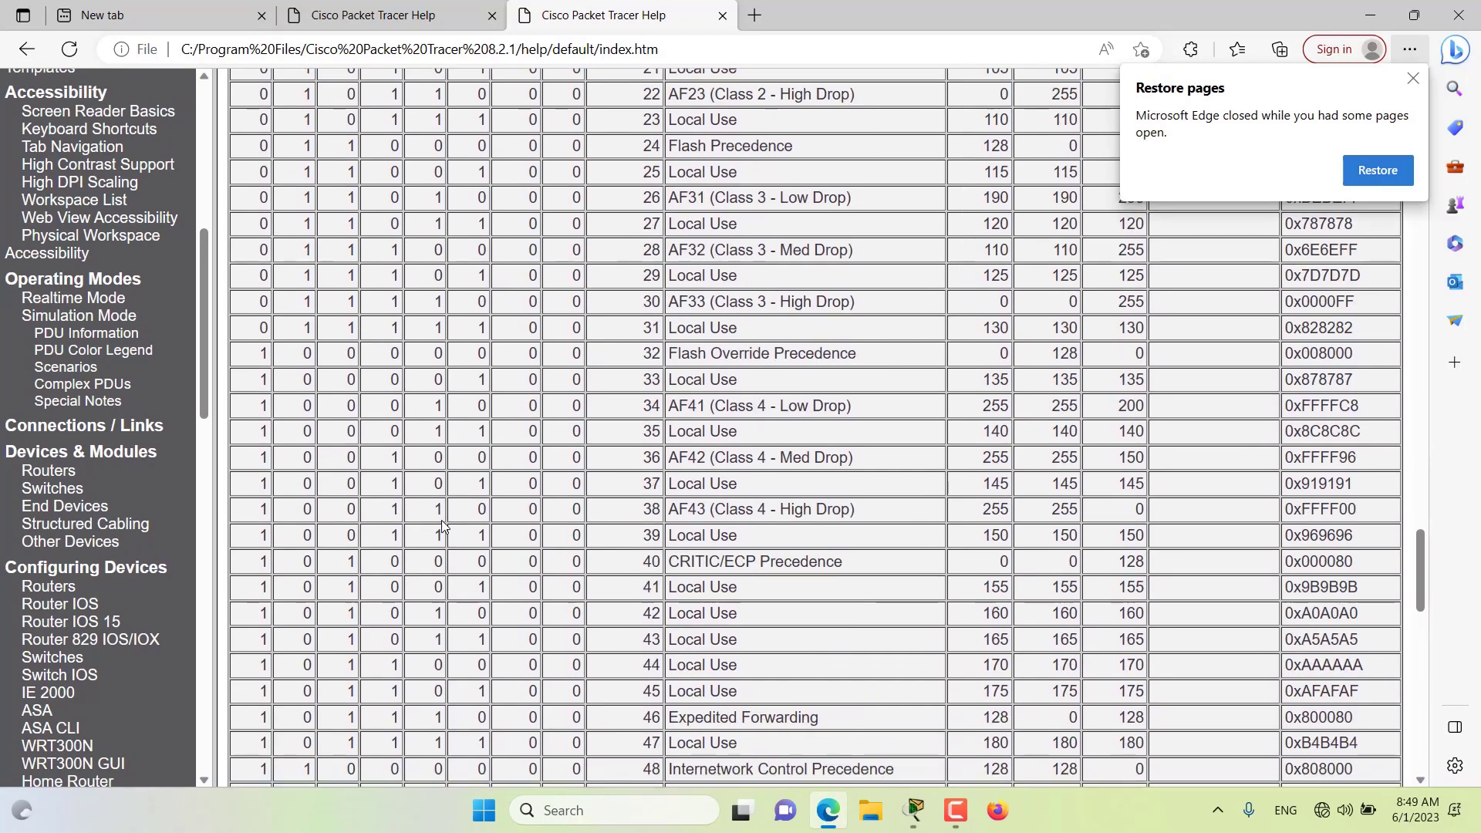
scroll(442, 524, up, 7)
scroll(442, 525, up, 7)
drag(346, 288, 235, 285)
scroll(1284, 414, down, 4)
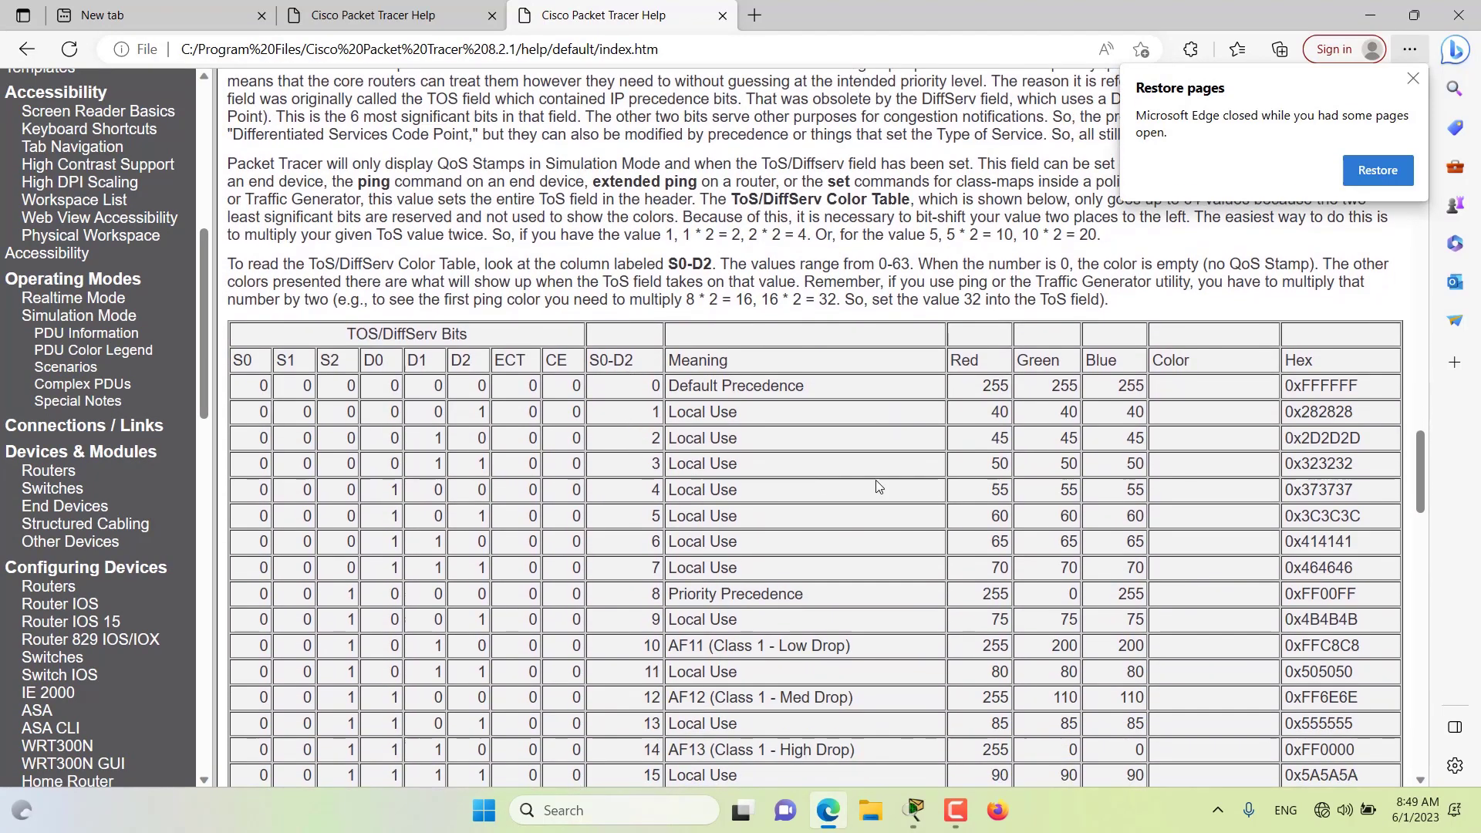
drag(1284, 363, 1282, 542)
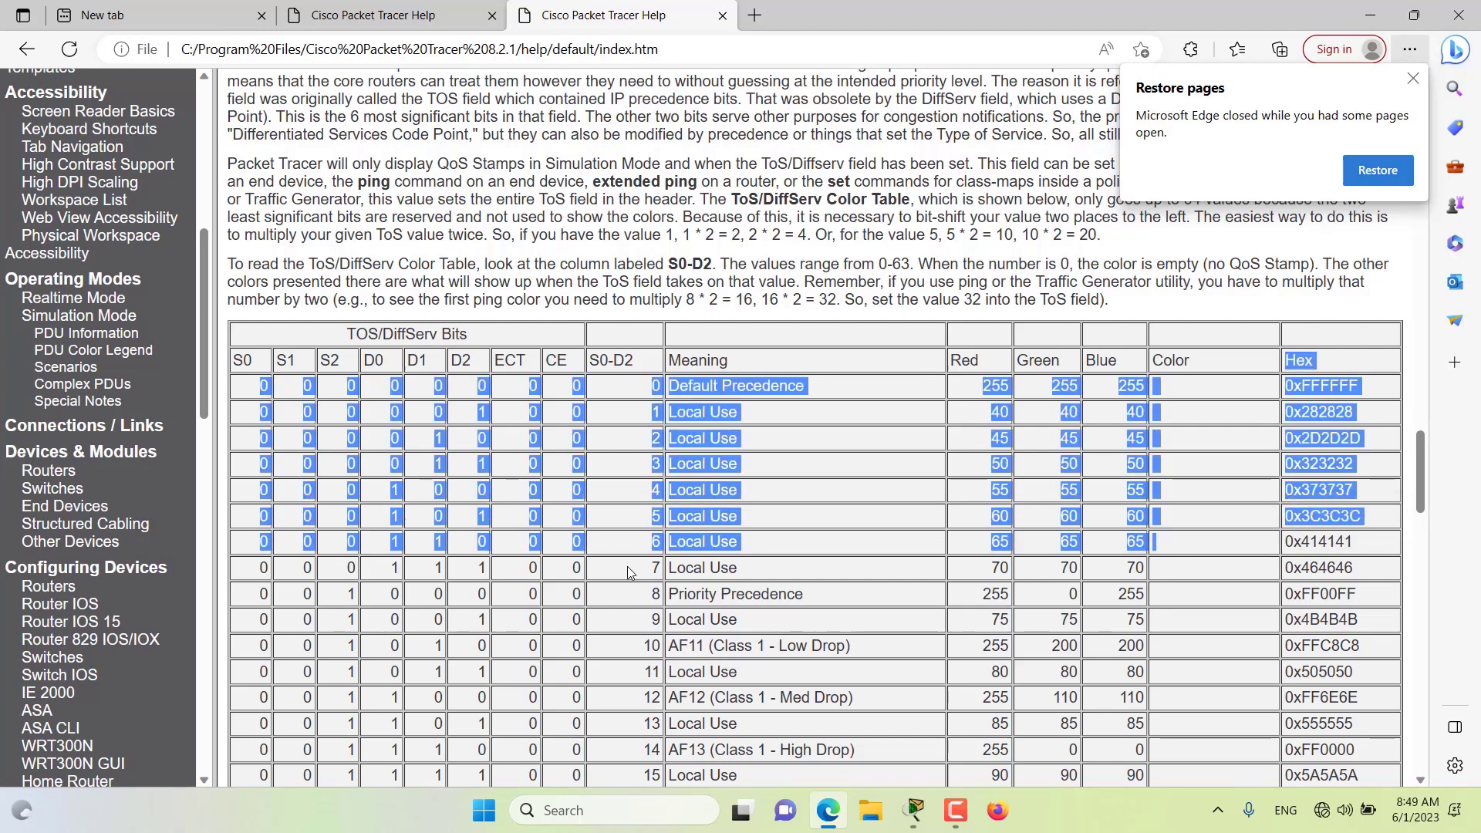
scroll(629, 569, down, 5)
drag(627, 452, 609, 565)
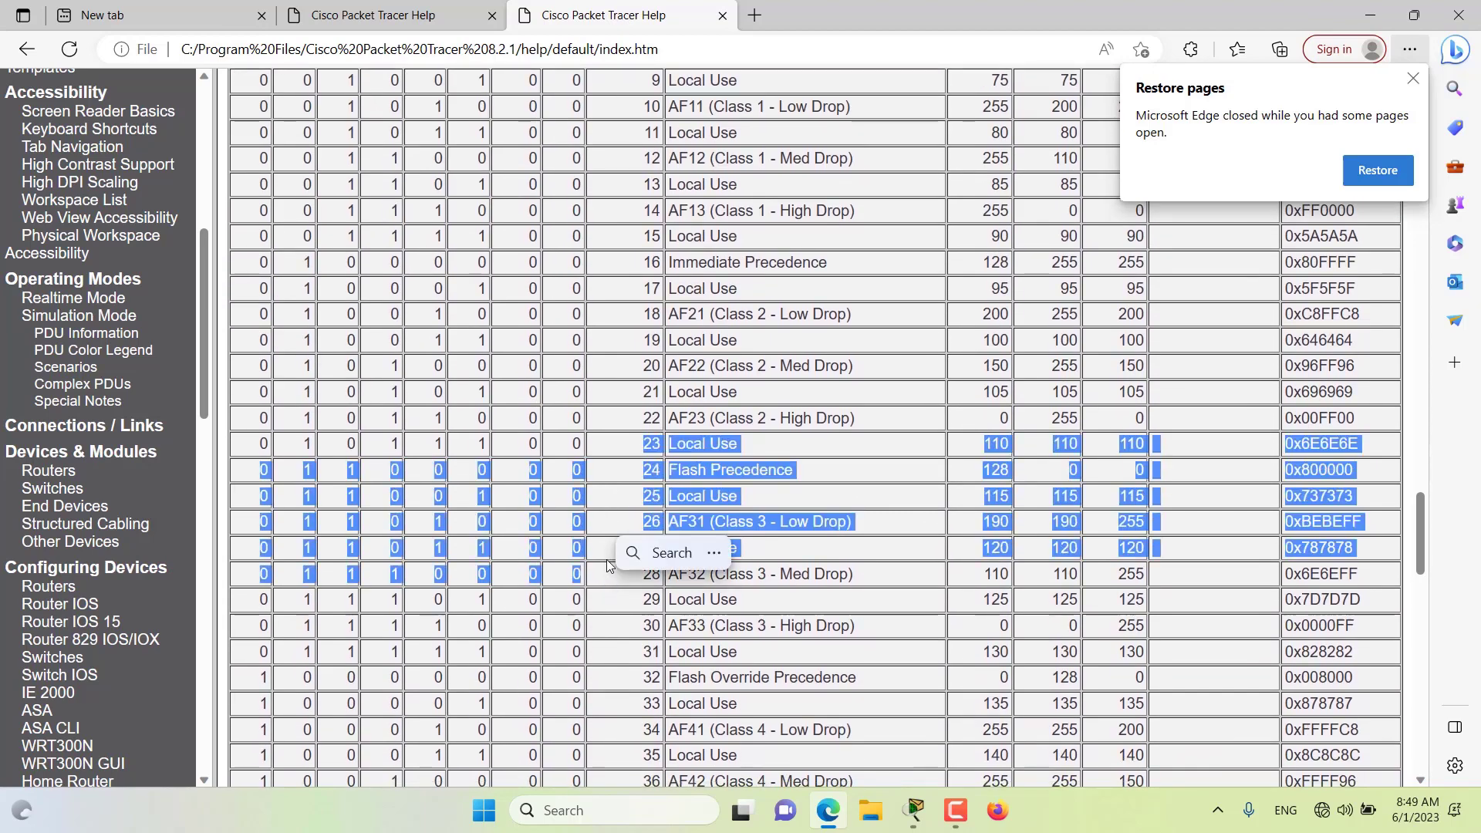
scroll(562, 522, down, 8)
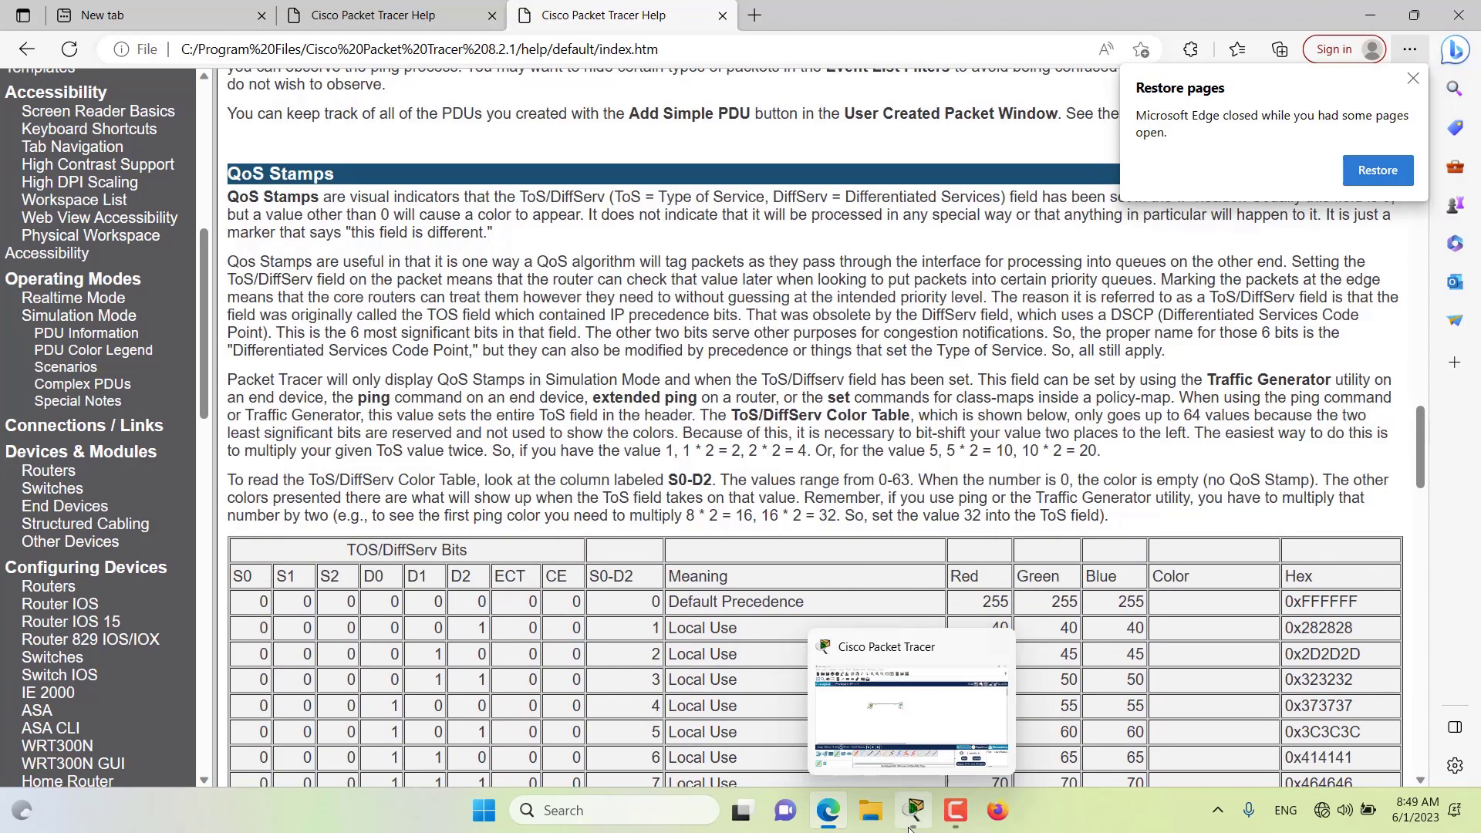
click(909, 827)
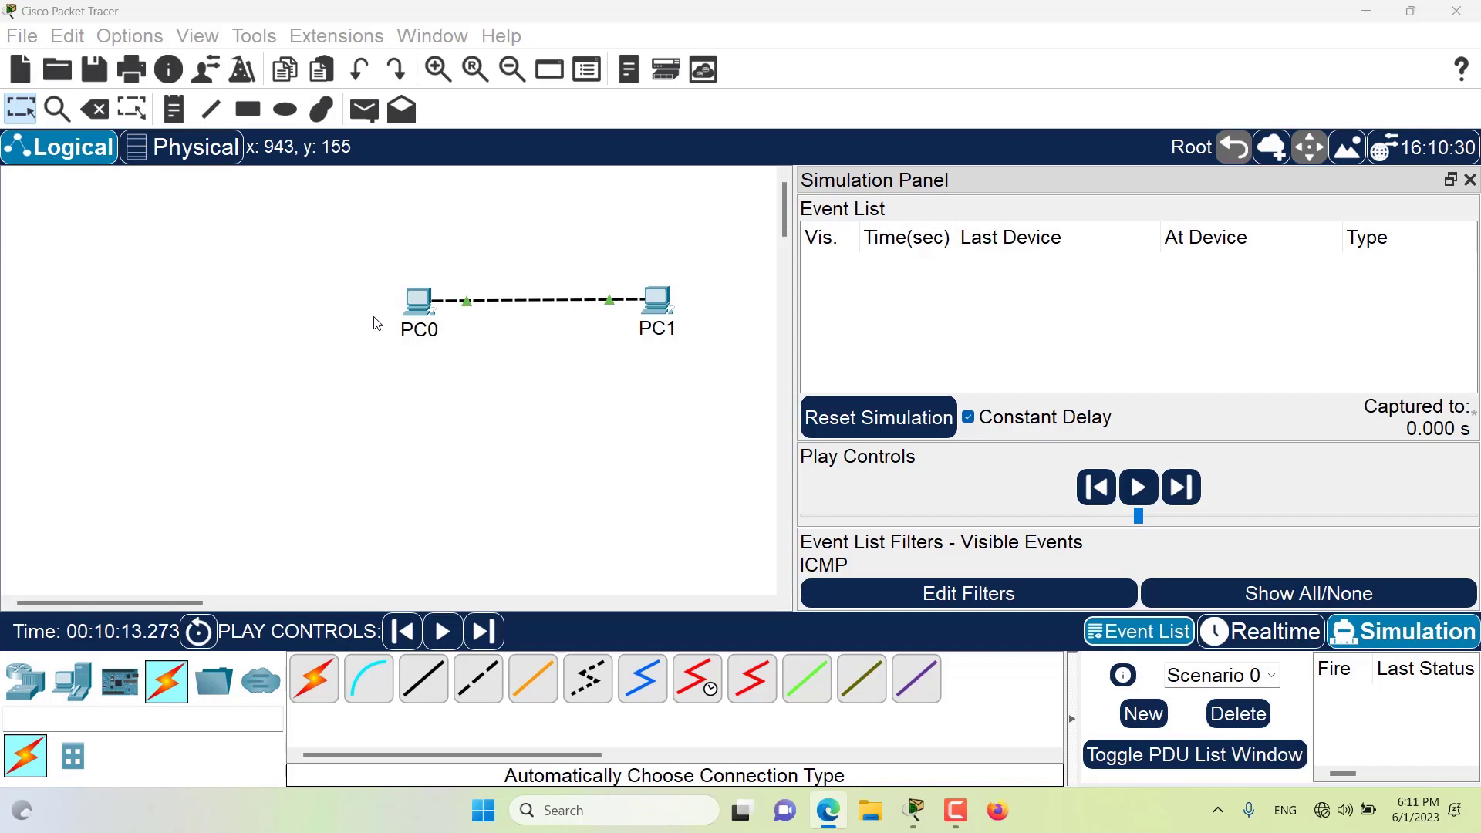
Add a simple PDU with PC0 as source and PC1 as destination.
click(364, 109)
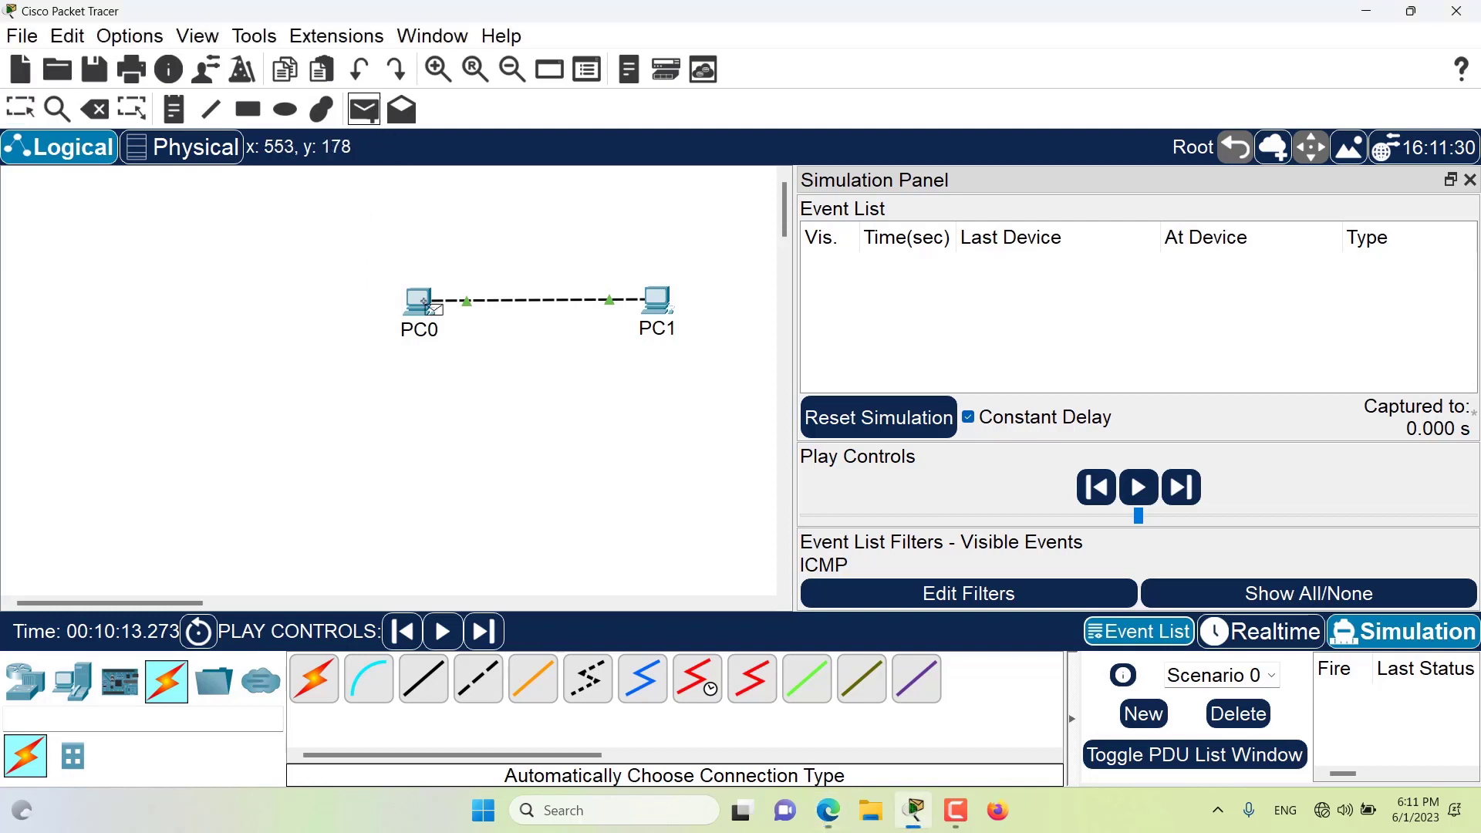
click(426, 304)
click(667, 307)
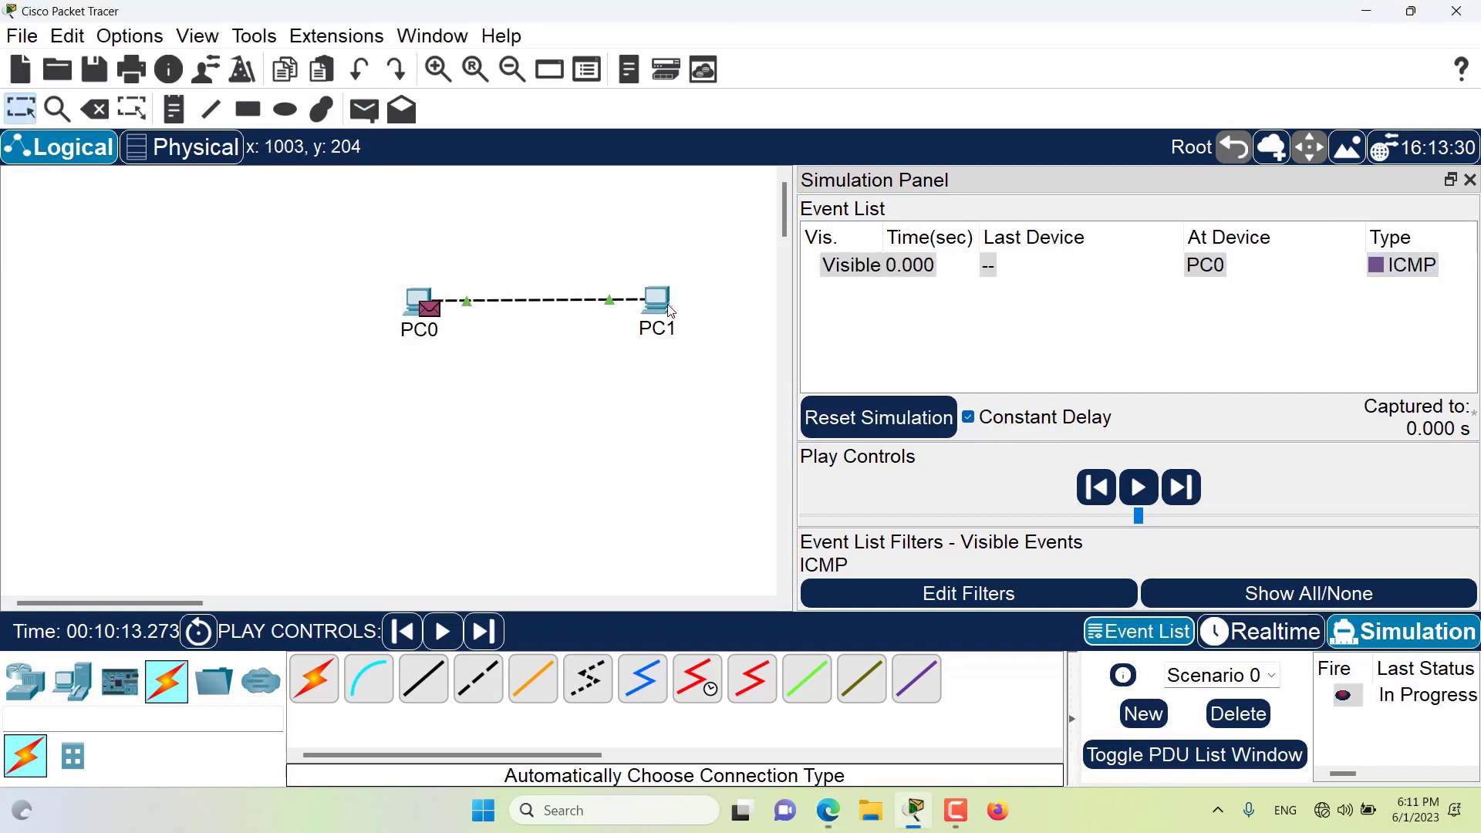
Examine the OSI Model information of the ICMP event at PC0 and close its PDU window.
click(1390, 270)
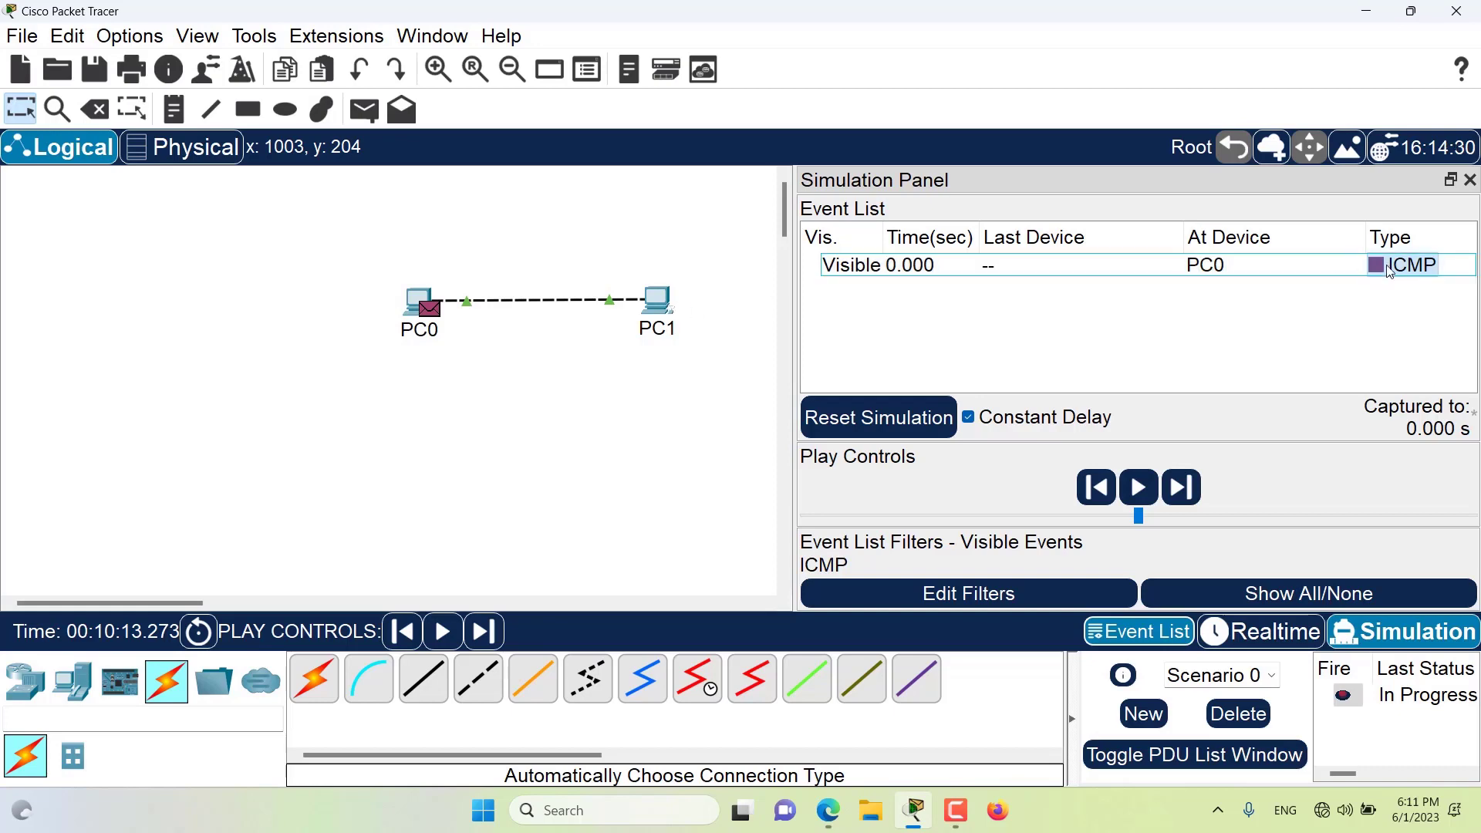
click(1390, 270)
drag(438, 69, 472, 71)
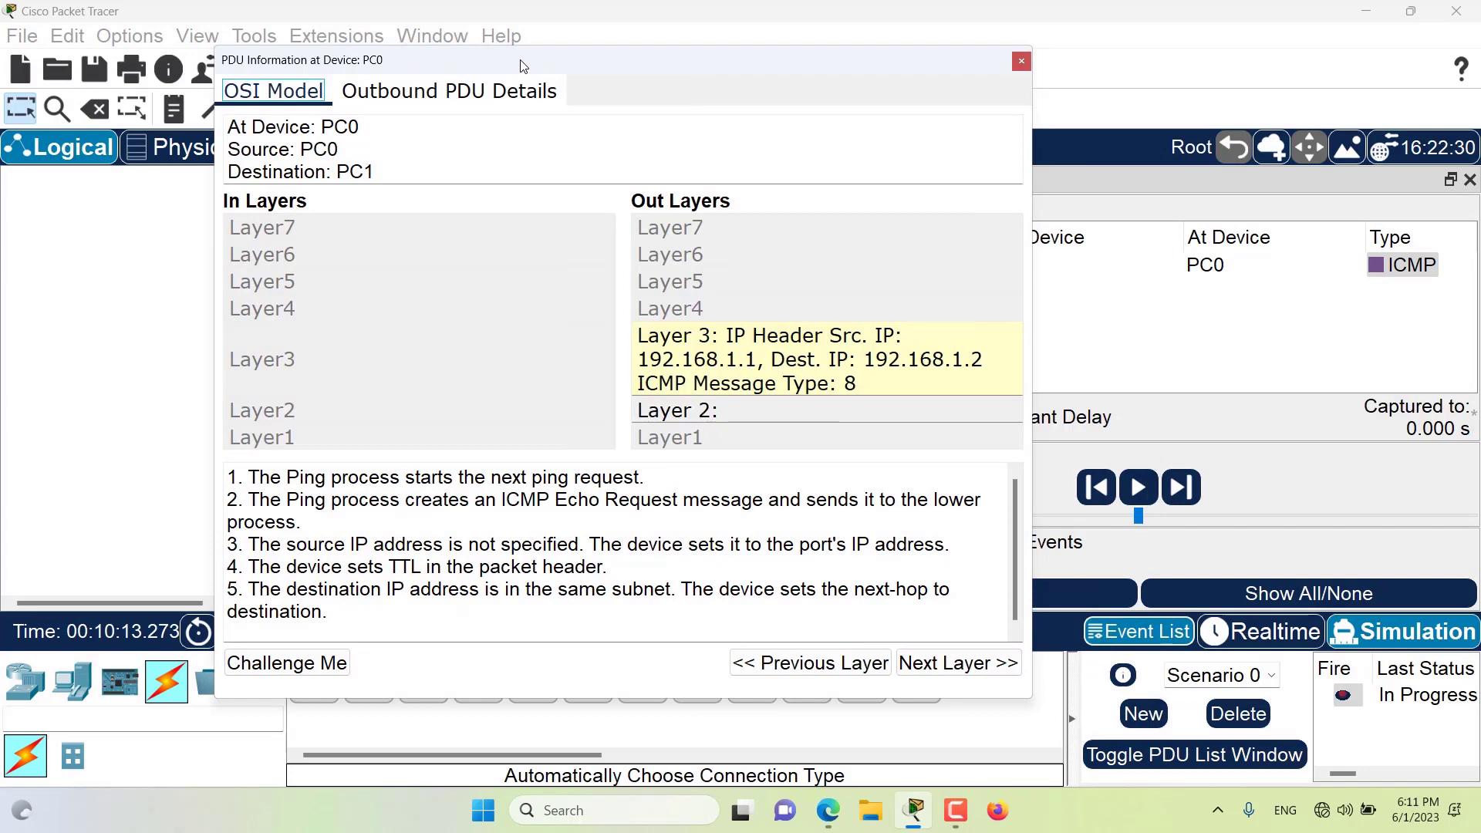
click(1407, 276)
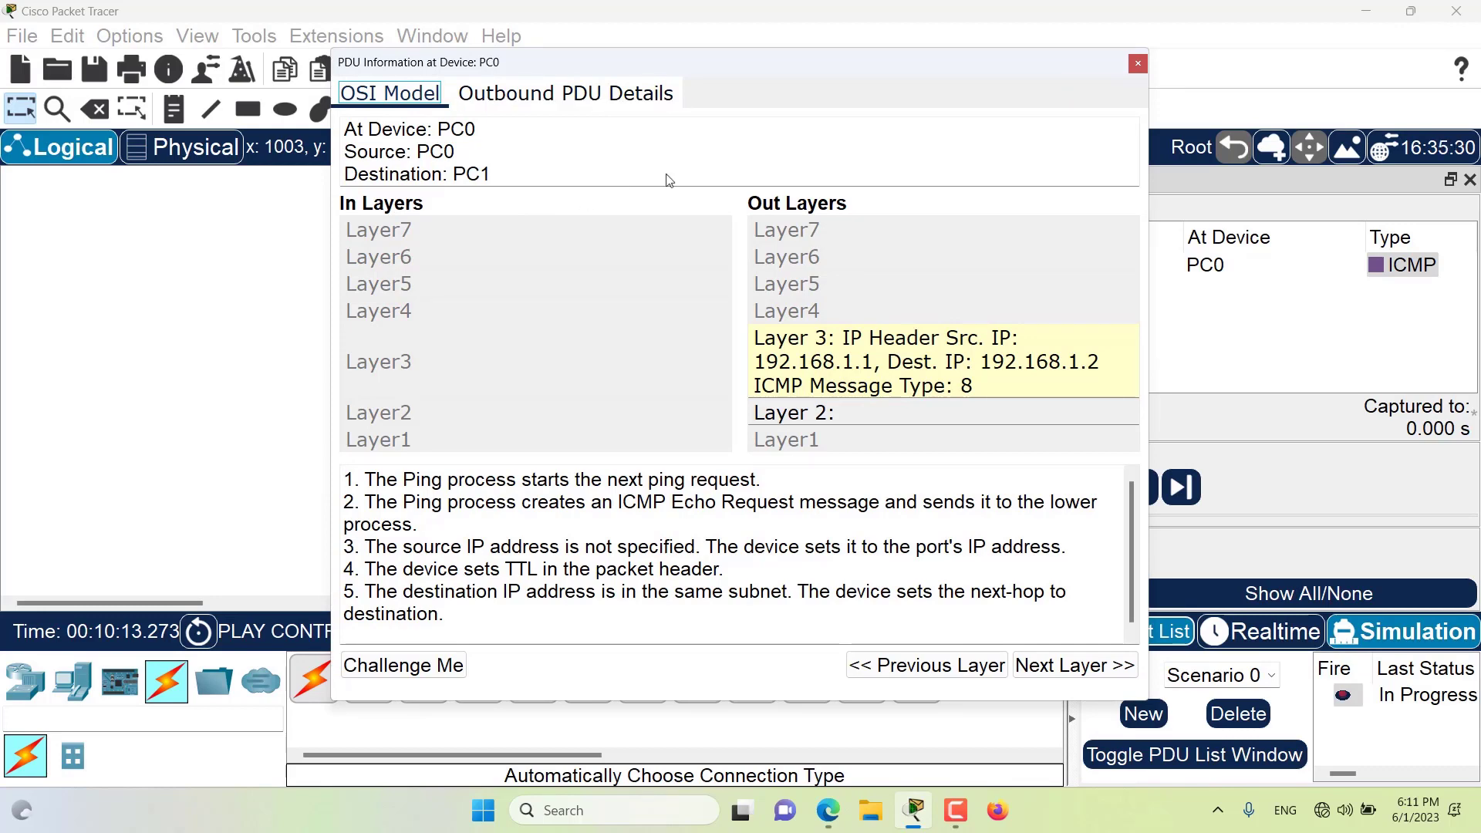
click(1135, 65)
Capture forward to the 0.003 s ICMP event at PC0 and view its OSI Model information.
click(1137, 486)
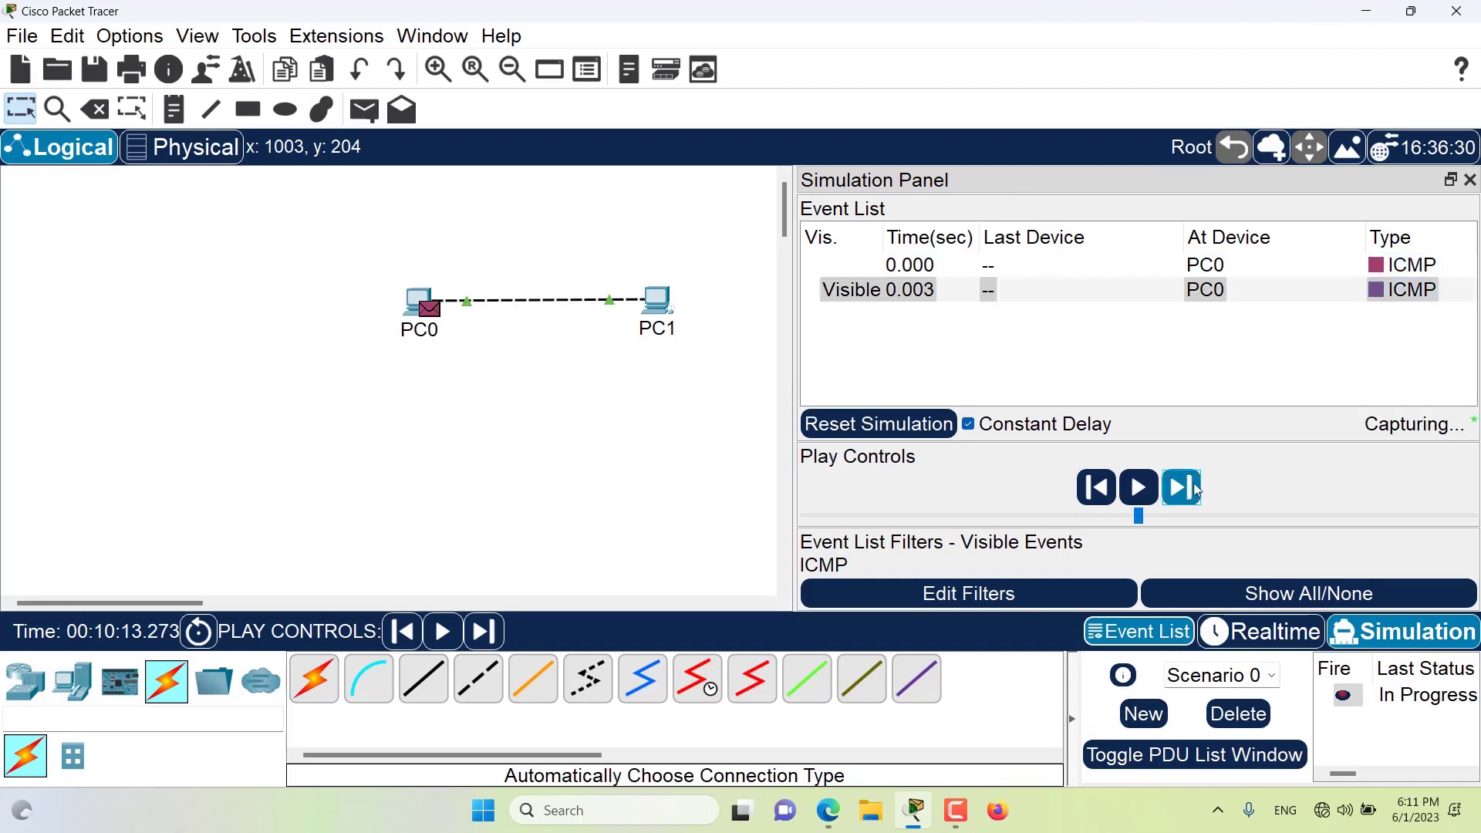
click(1387, 292)
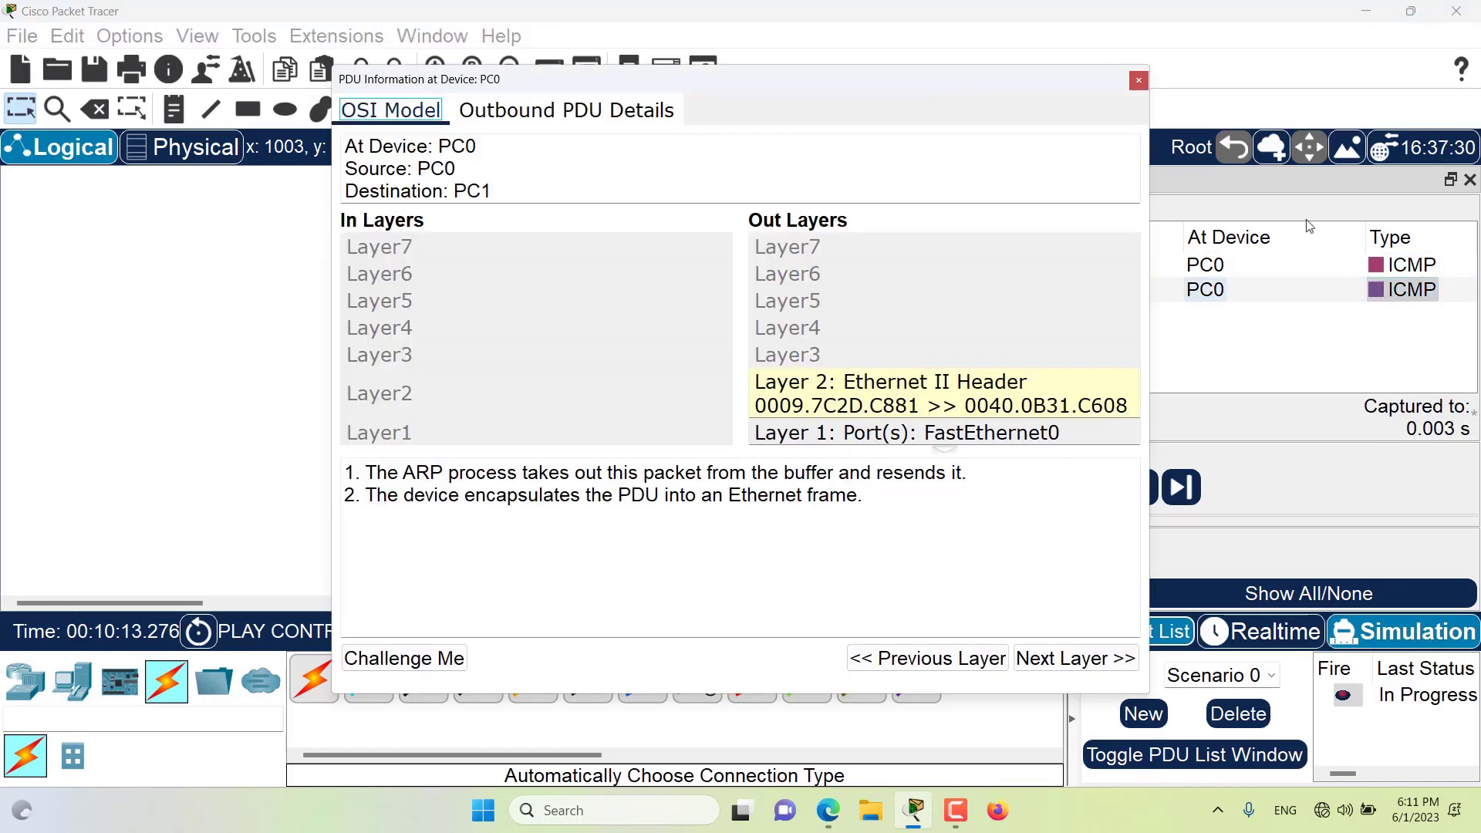
click(1140, 77)
Capture forward until the ping reaches PC1 and inspect that event's in and out layers in the OSI Model.
click(1184, 490)
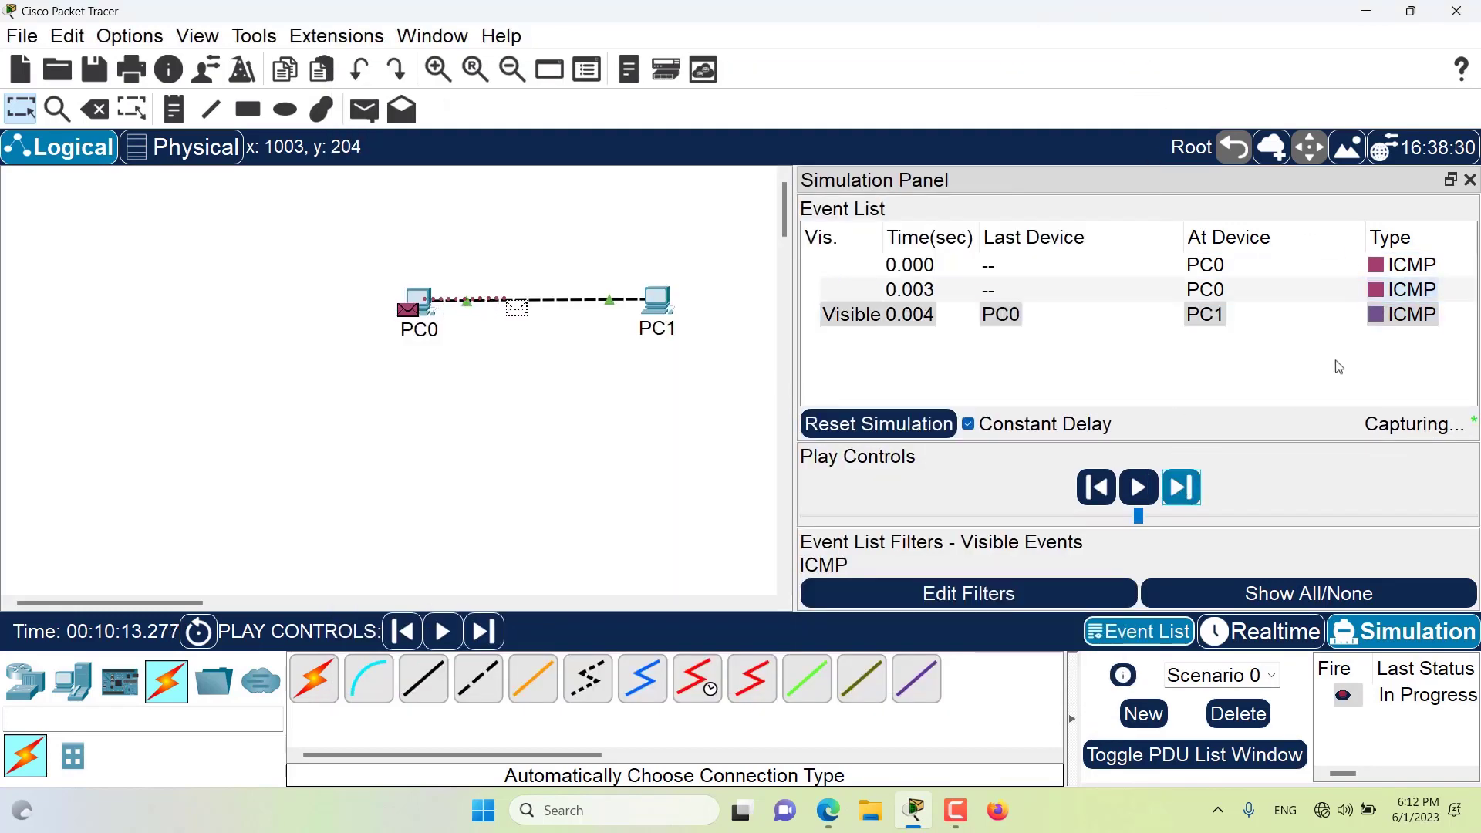
click(1377, 314)
drag(712, 67, 651, 59)
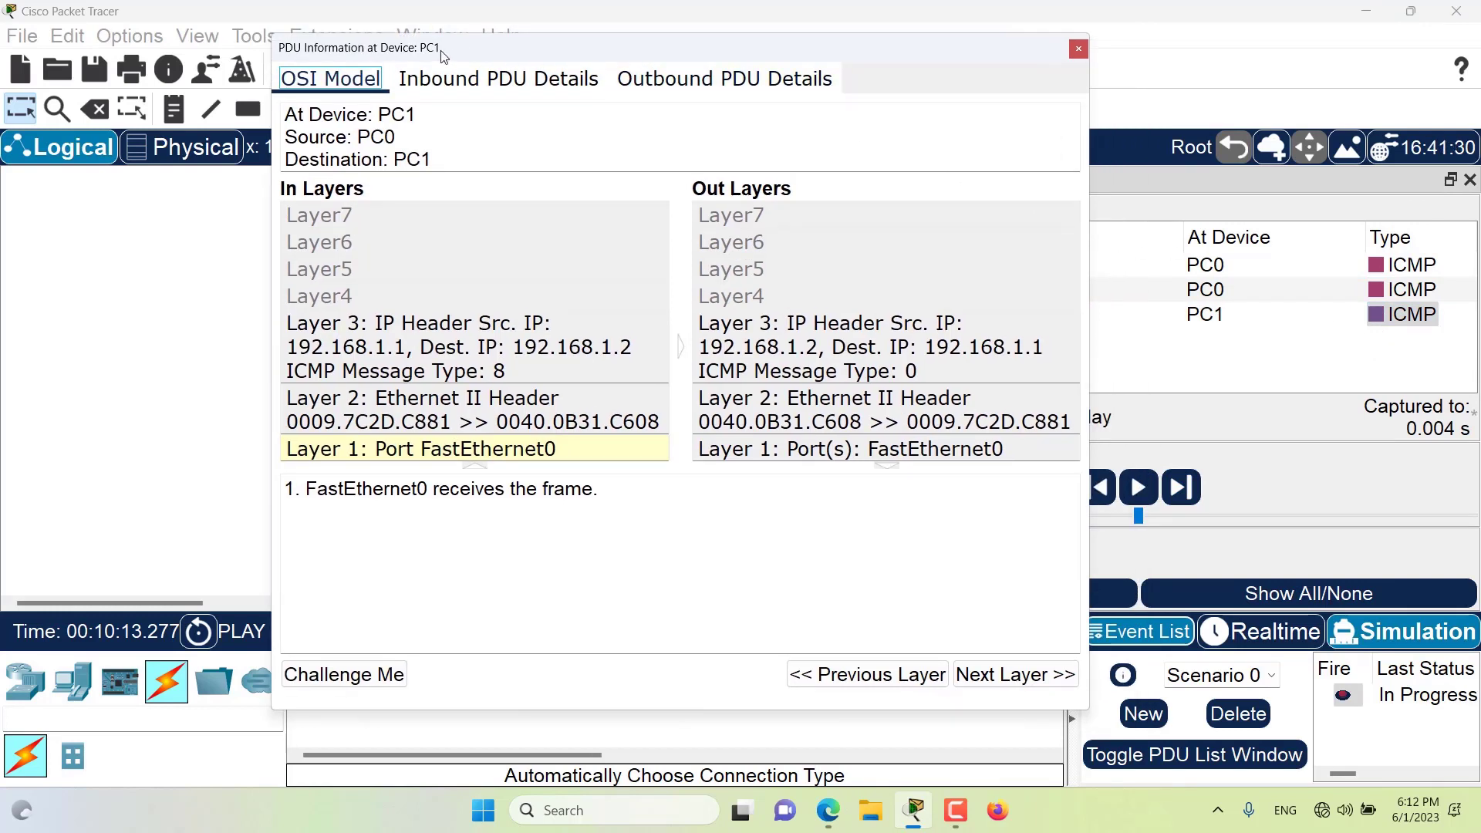
drag(445, 56, 432, 54)
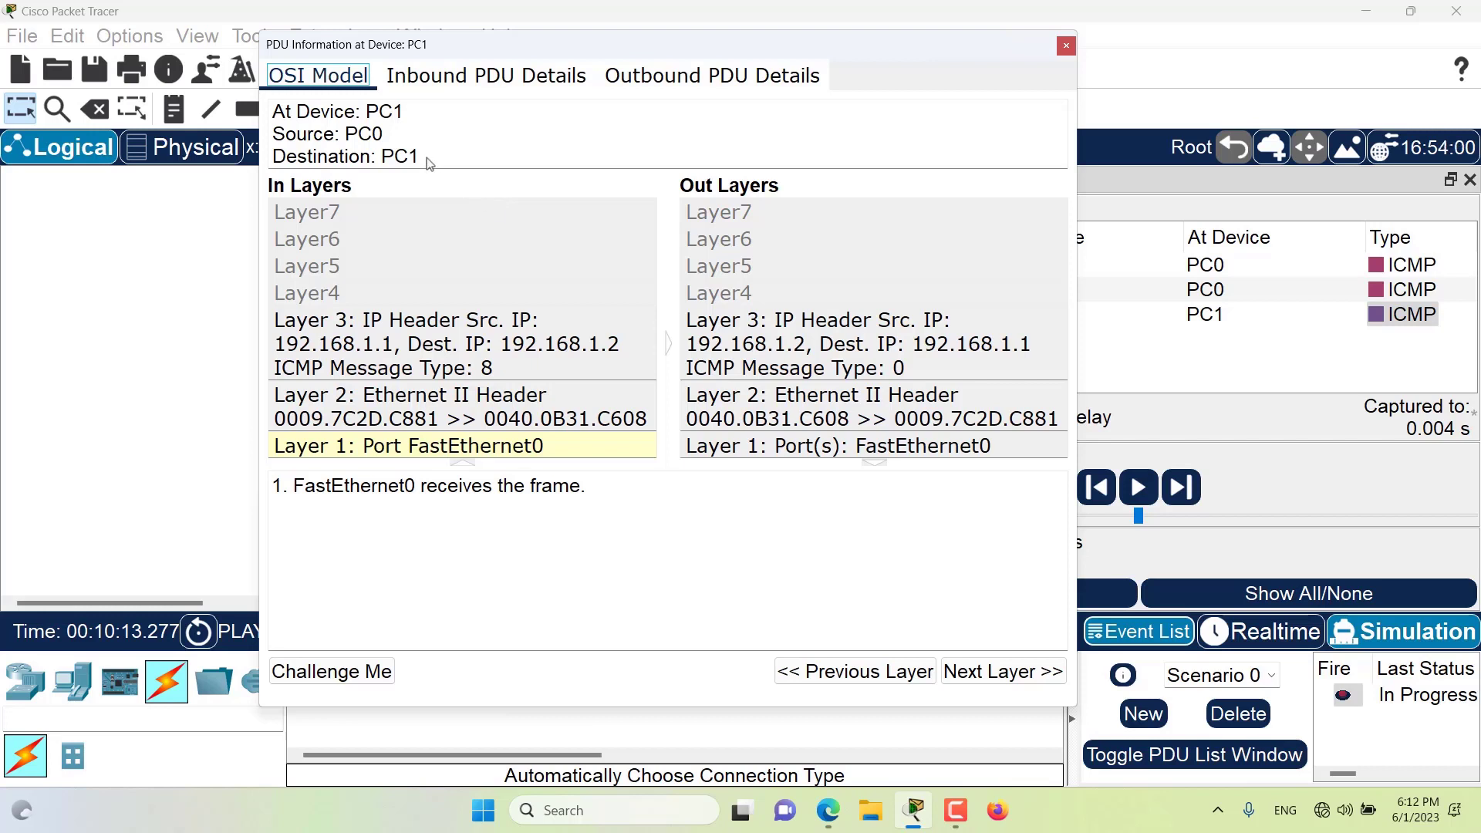
click(375, 118)
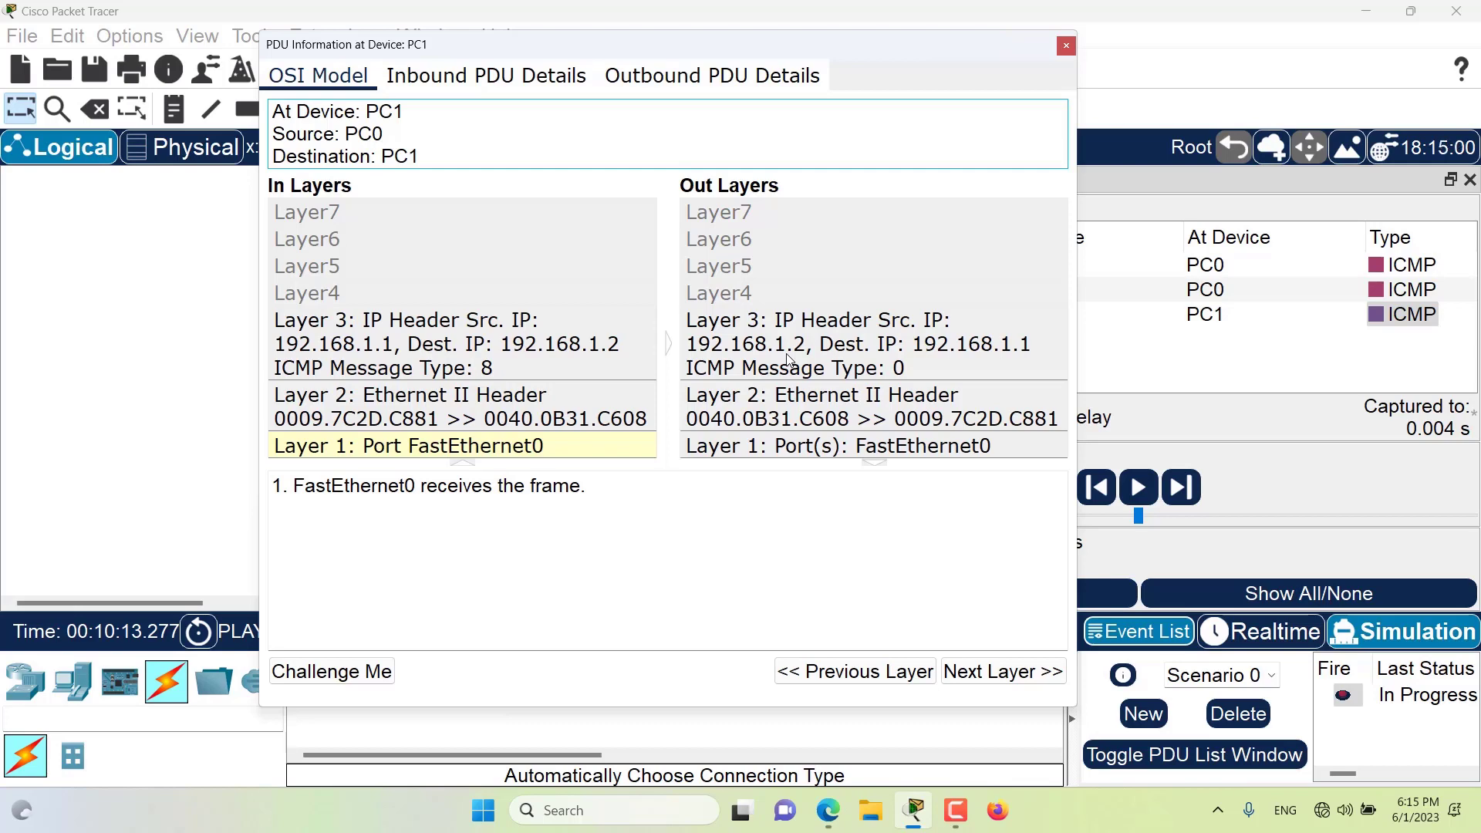
Examine the Ethernet, IP and ICMP fields in the inbound PDU details at PC1.
click(493, 91)
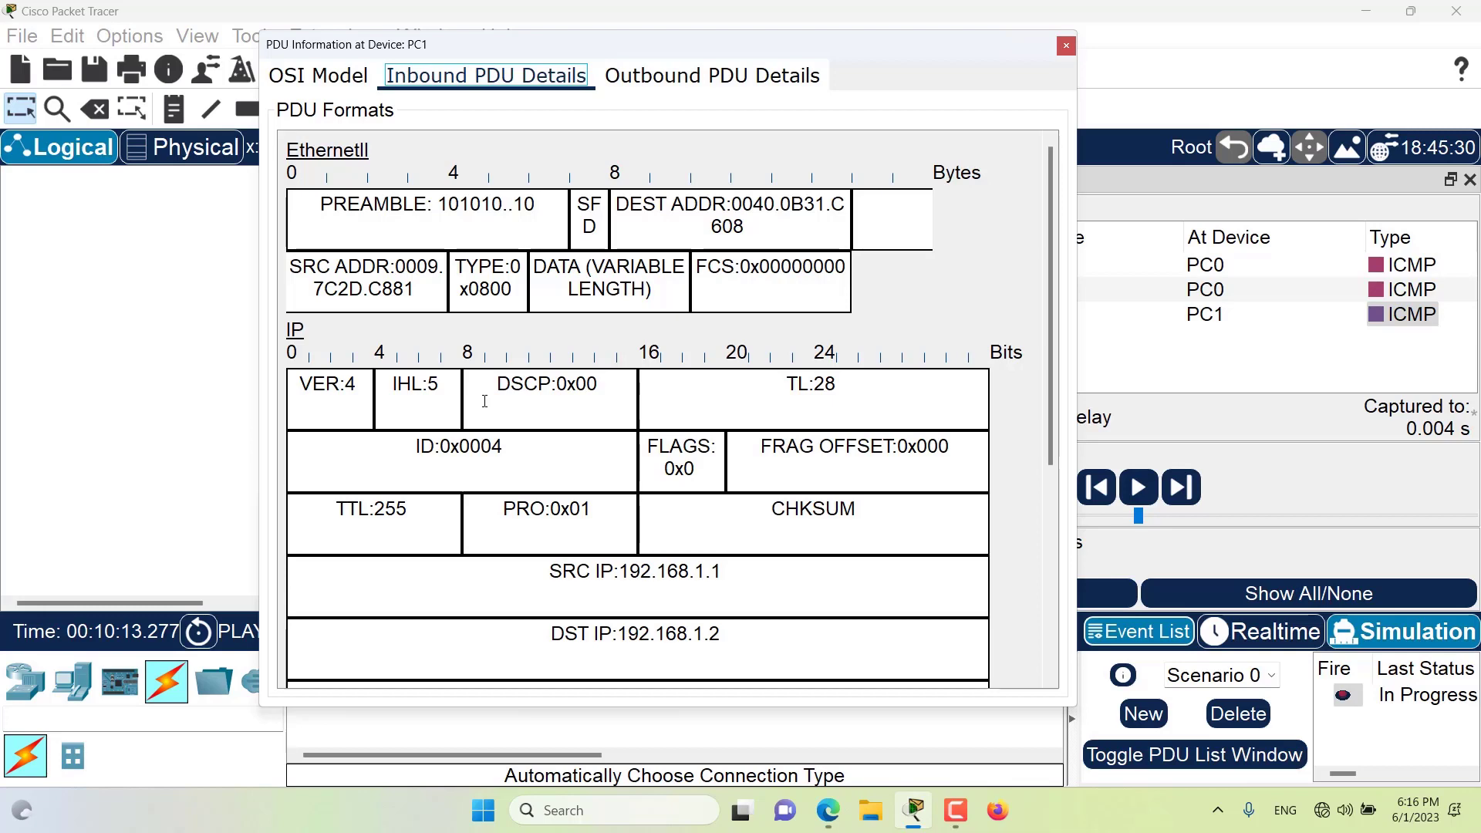
scroll(485, 401, down, 6)
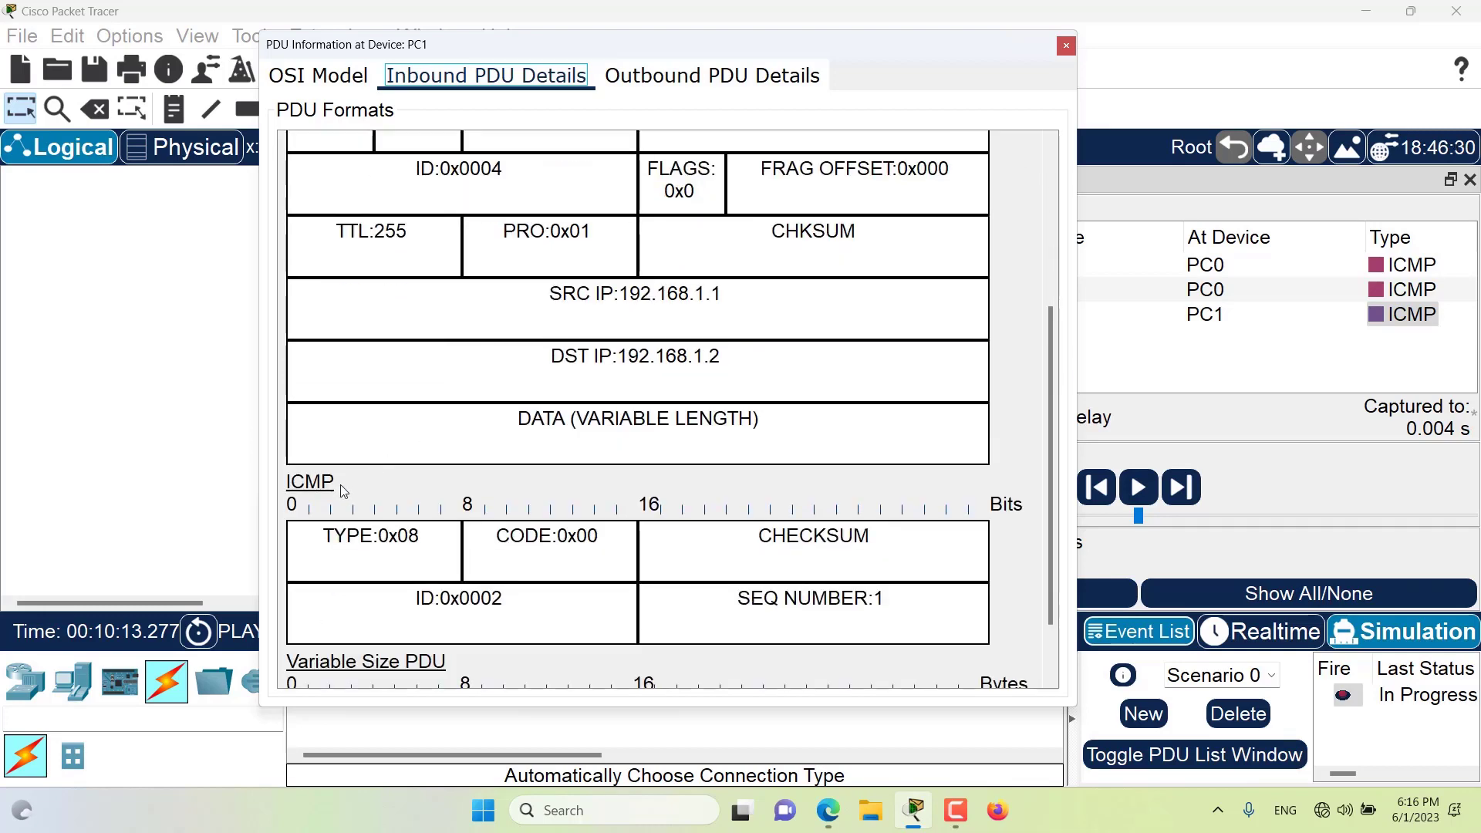
click(340, 484)
scroll(530, 466, down, 2)
scroll(531, 466, up, 4)
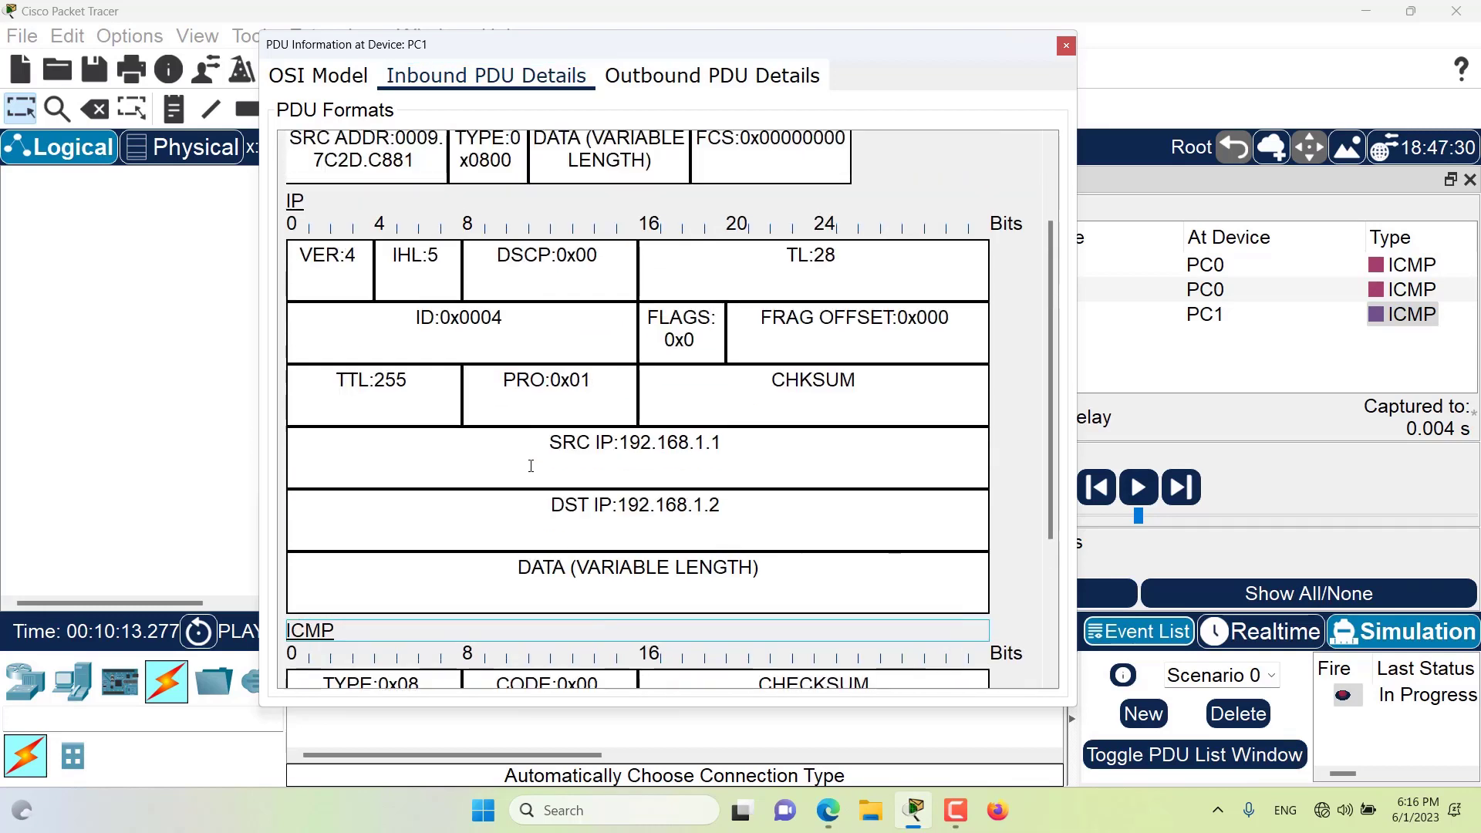
scroll(530, 466, up, 2)
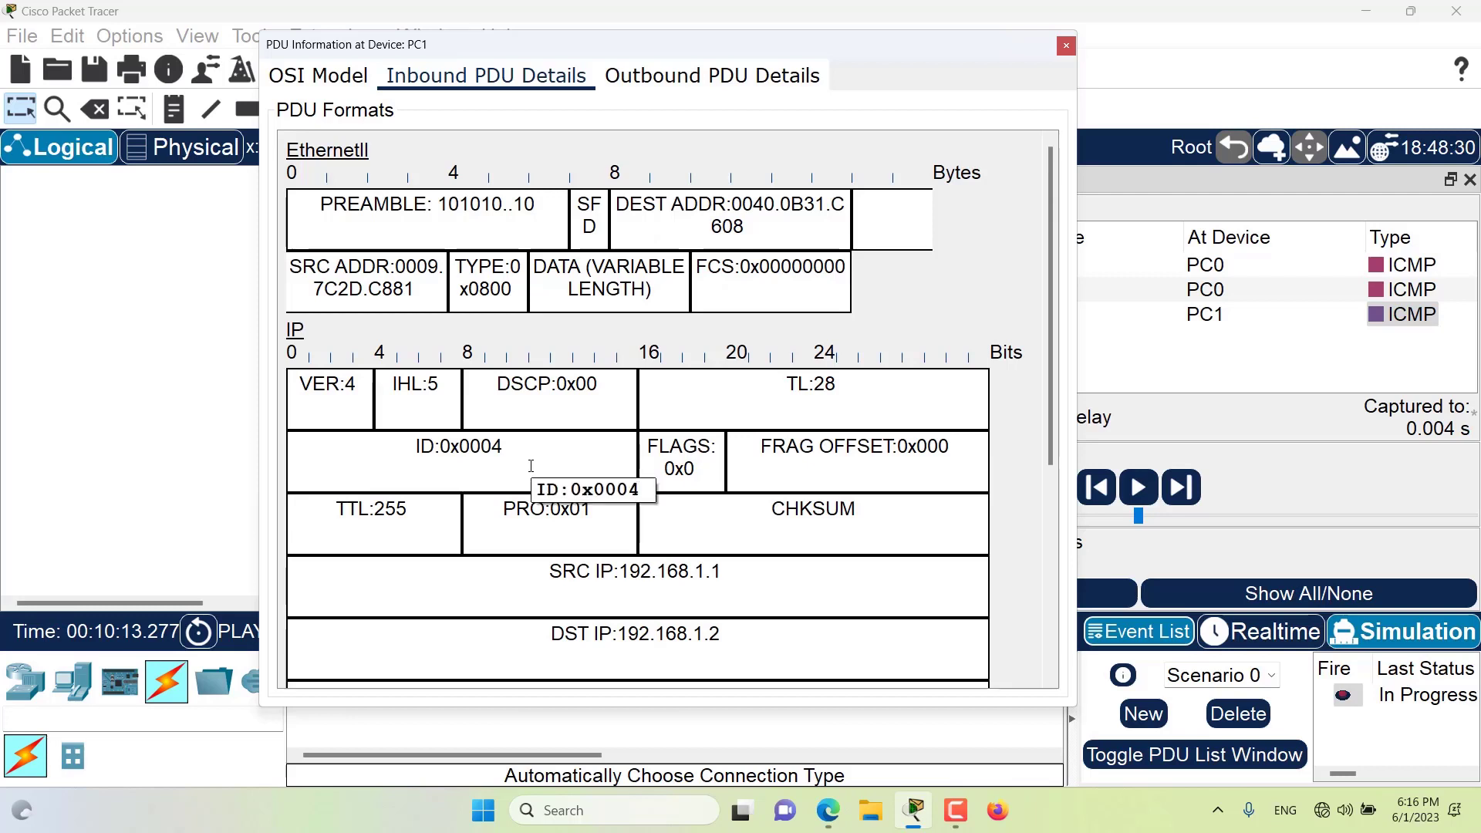
Review the Ethernet, IP and ICMP headers in PC1's outbound PDU details and close the PDU window.
click(678, 77)
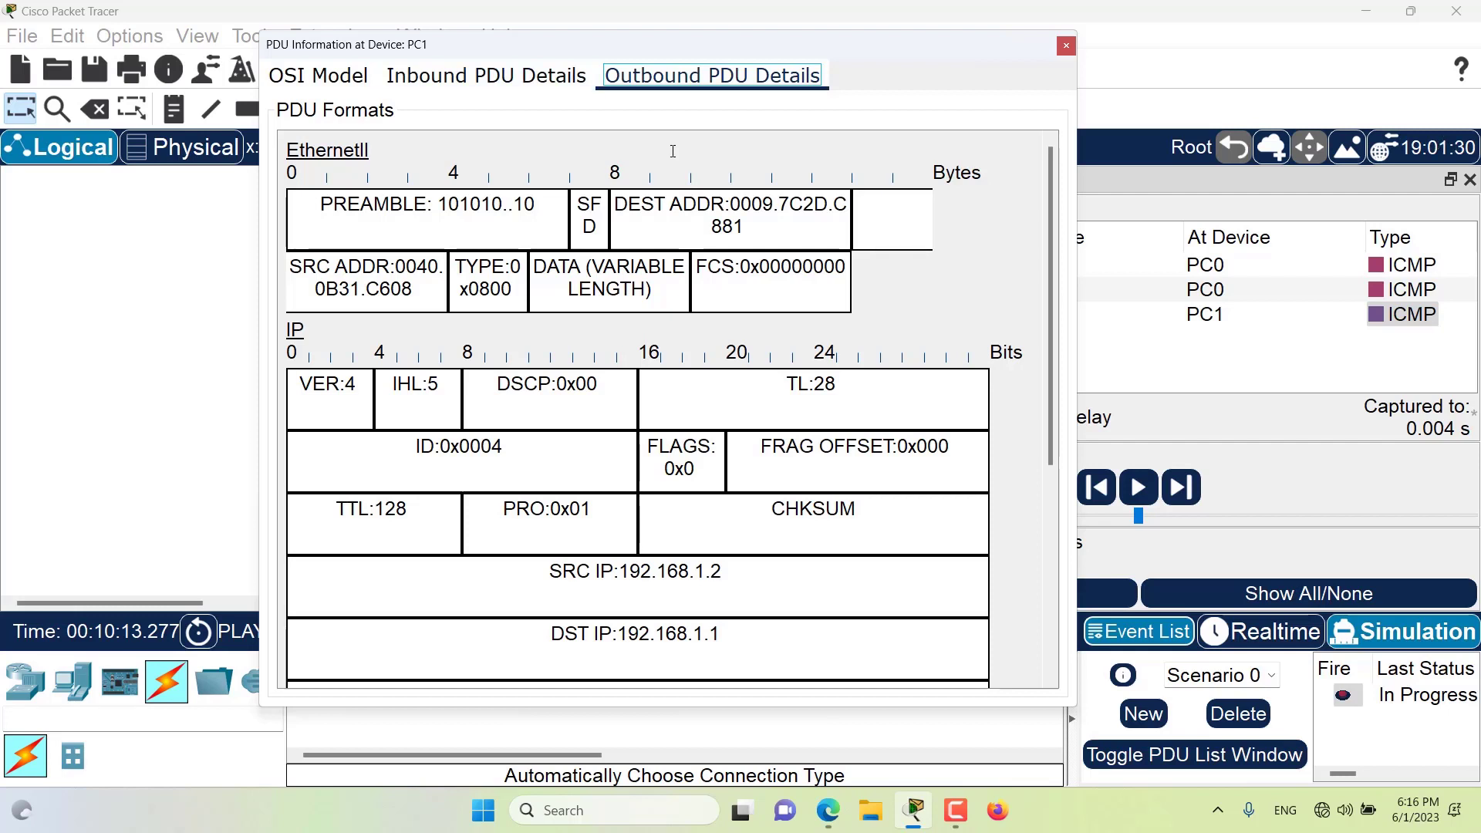
click(456, 152)
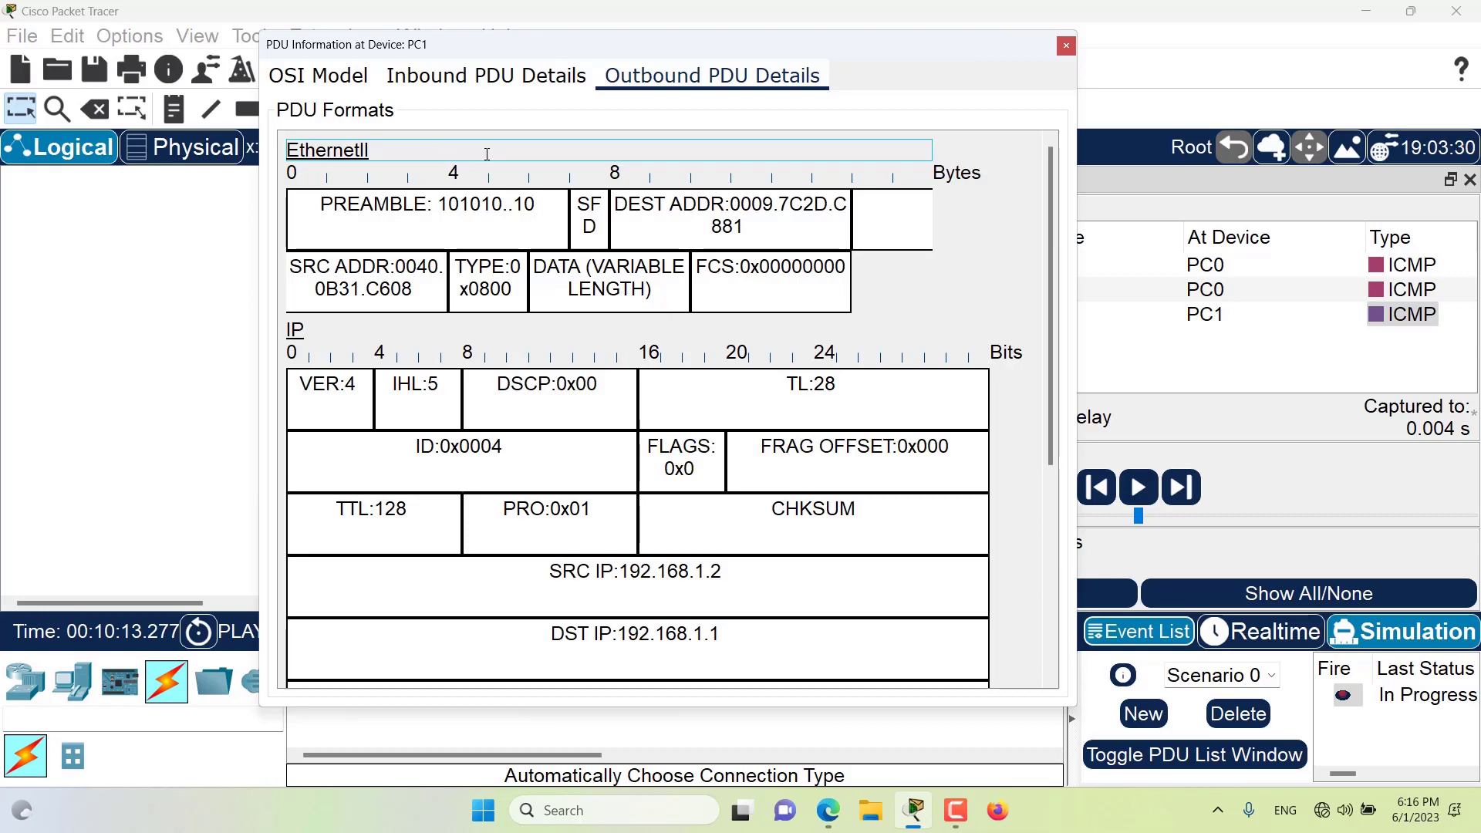
scroll(532, 486, down, 5)
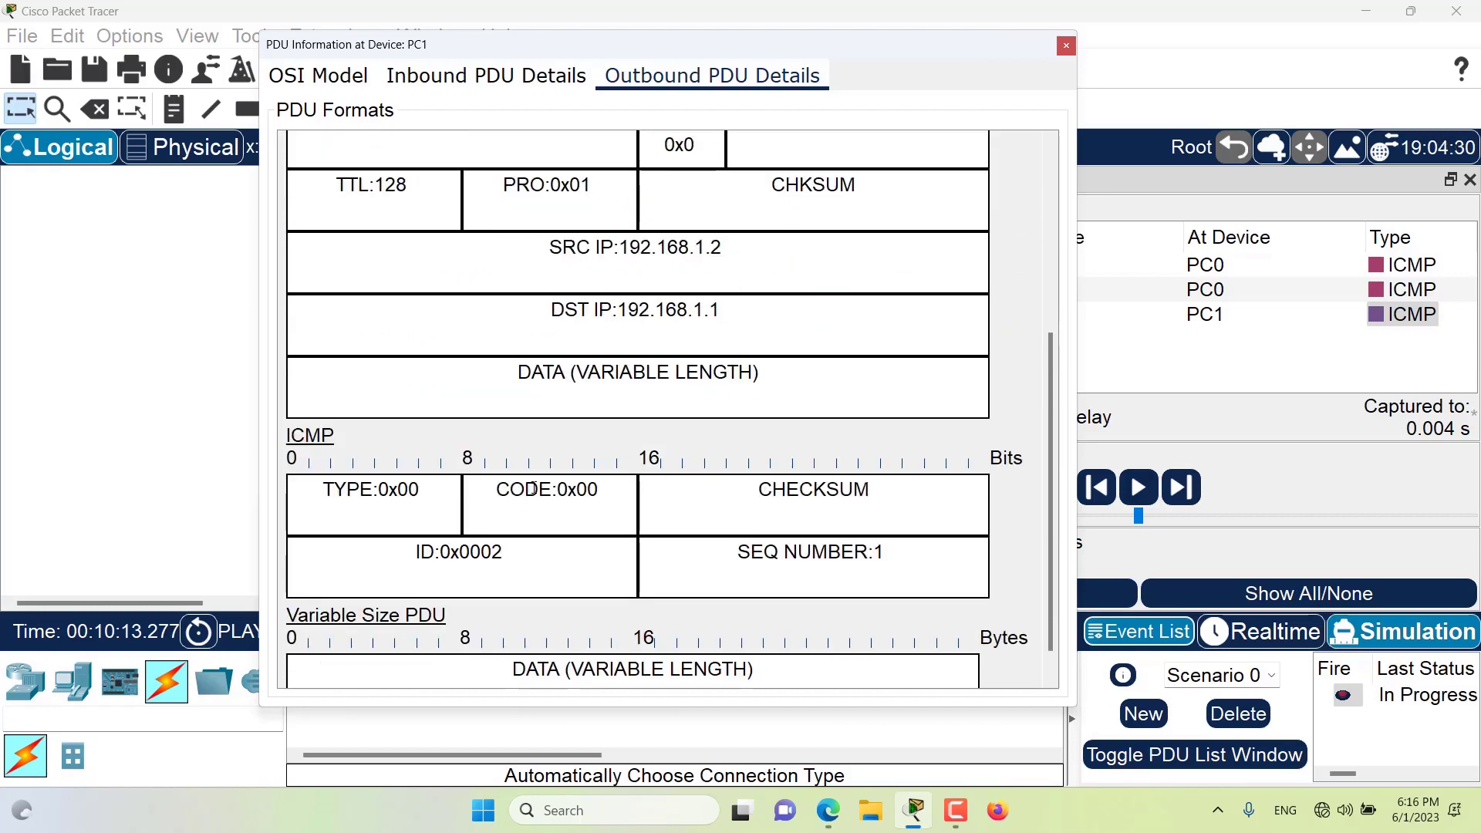
scroll(532, 488, up, 4)
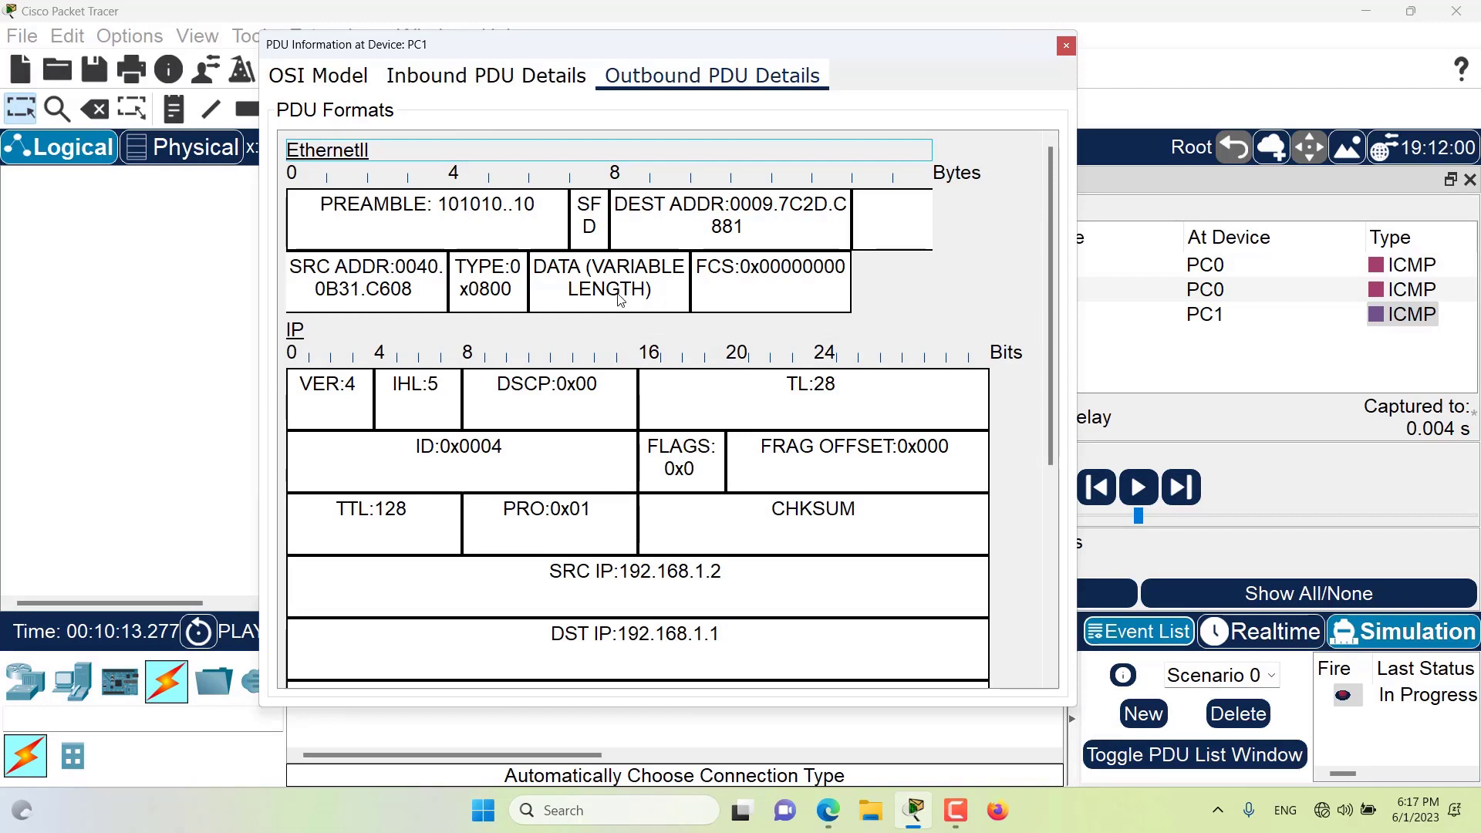
click(1065, 46)
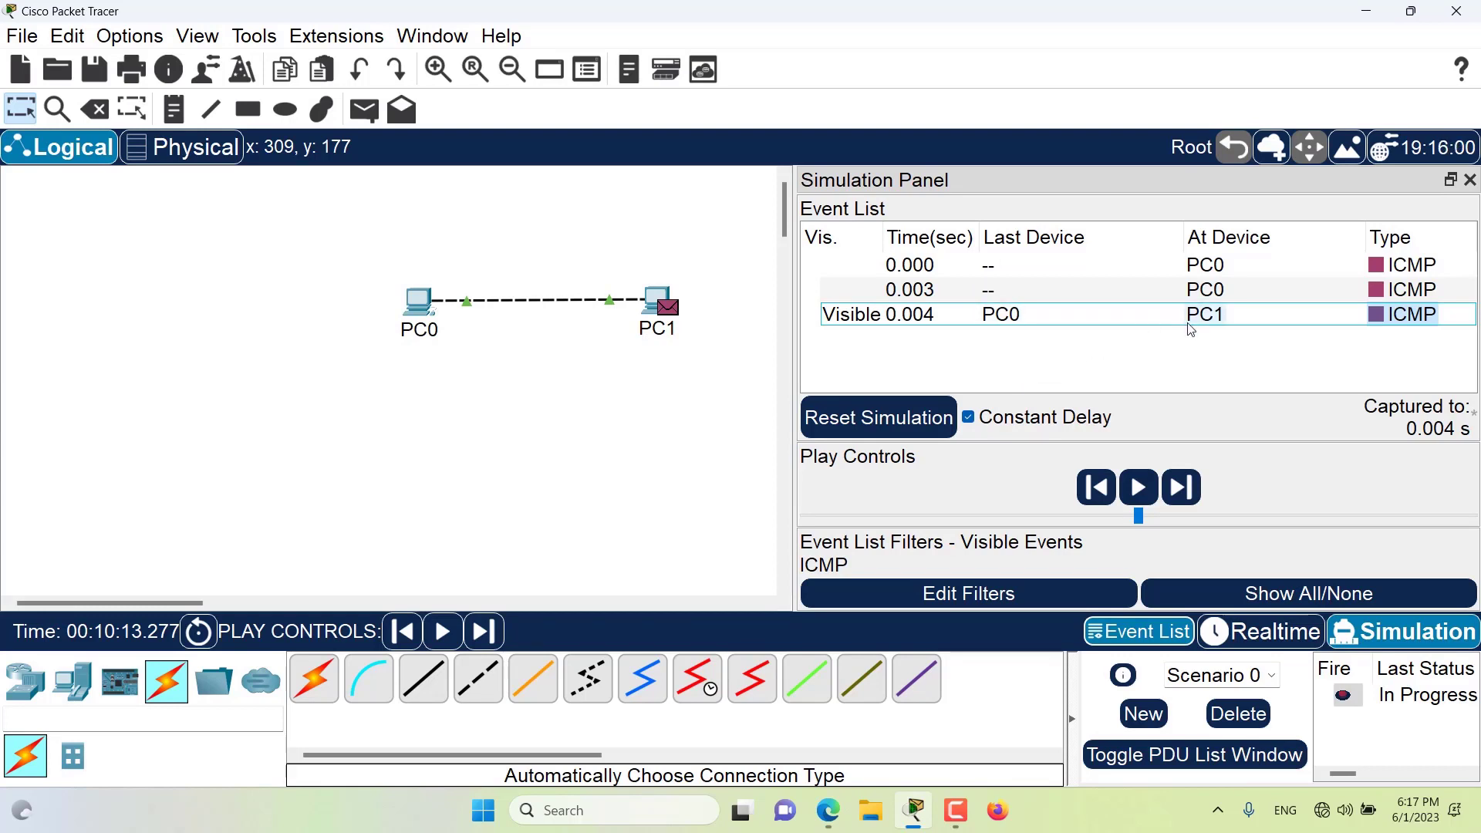
Recheck the PC1 event's OSI Model, view the outbound PDU details of the first PC0 event, and close both windows.
click(1387, 323)
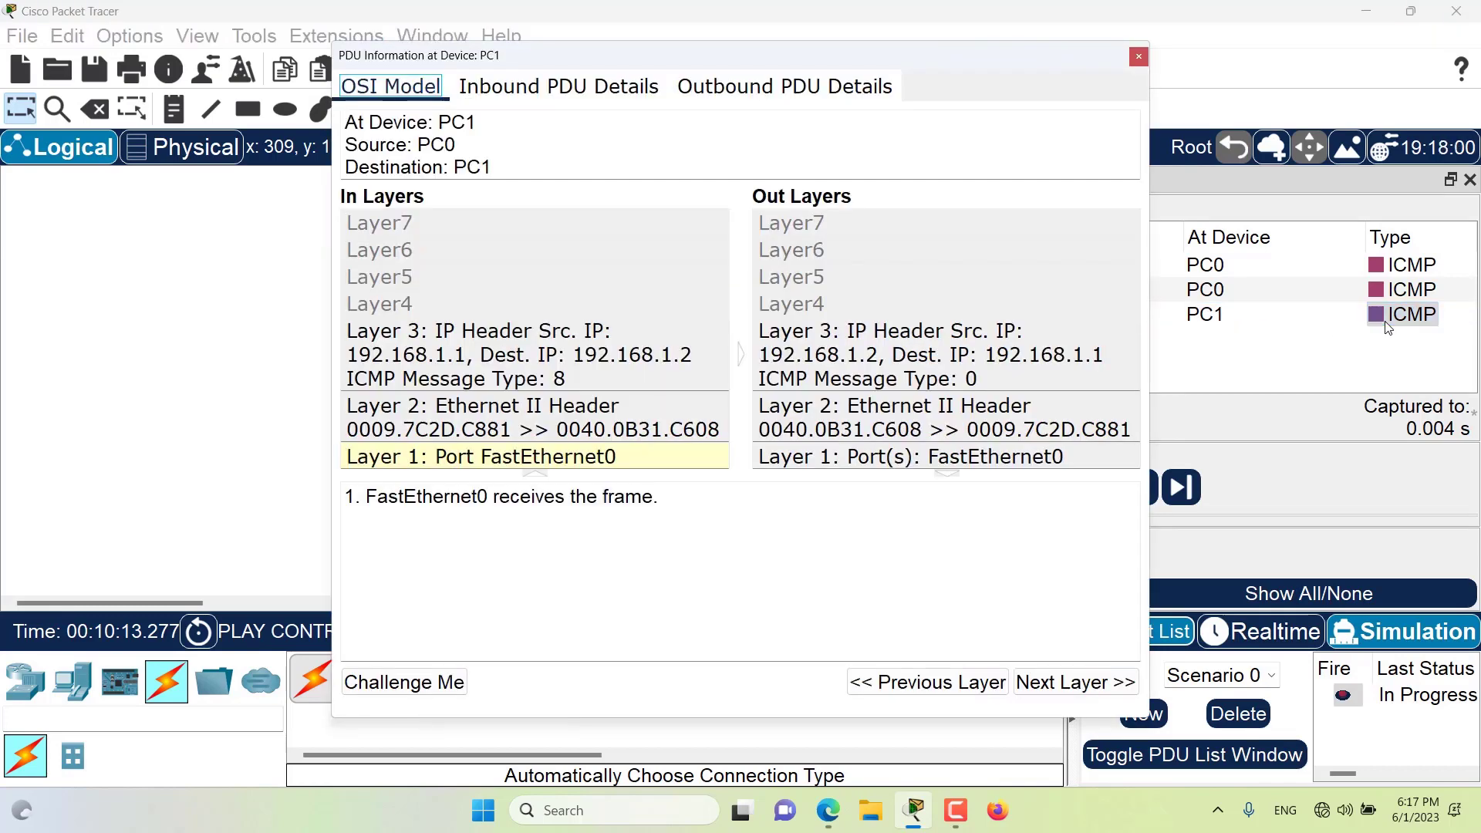
click(1139, 57)
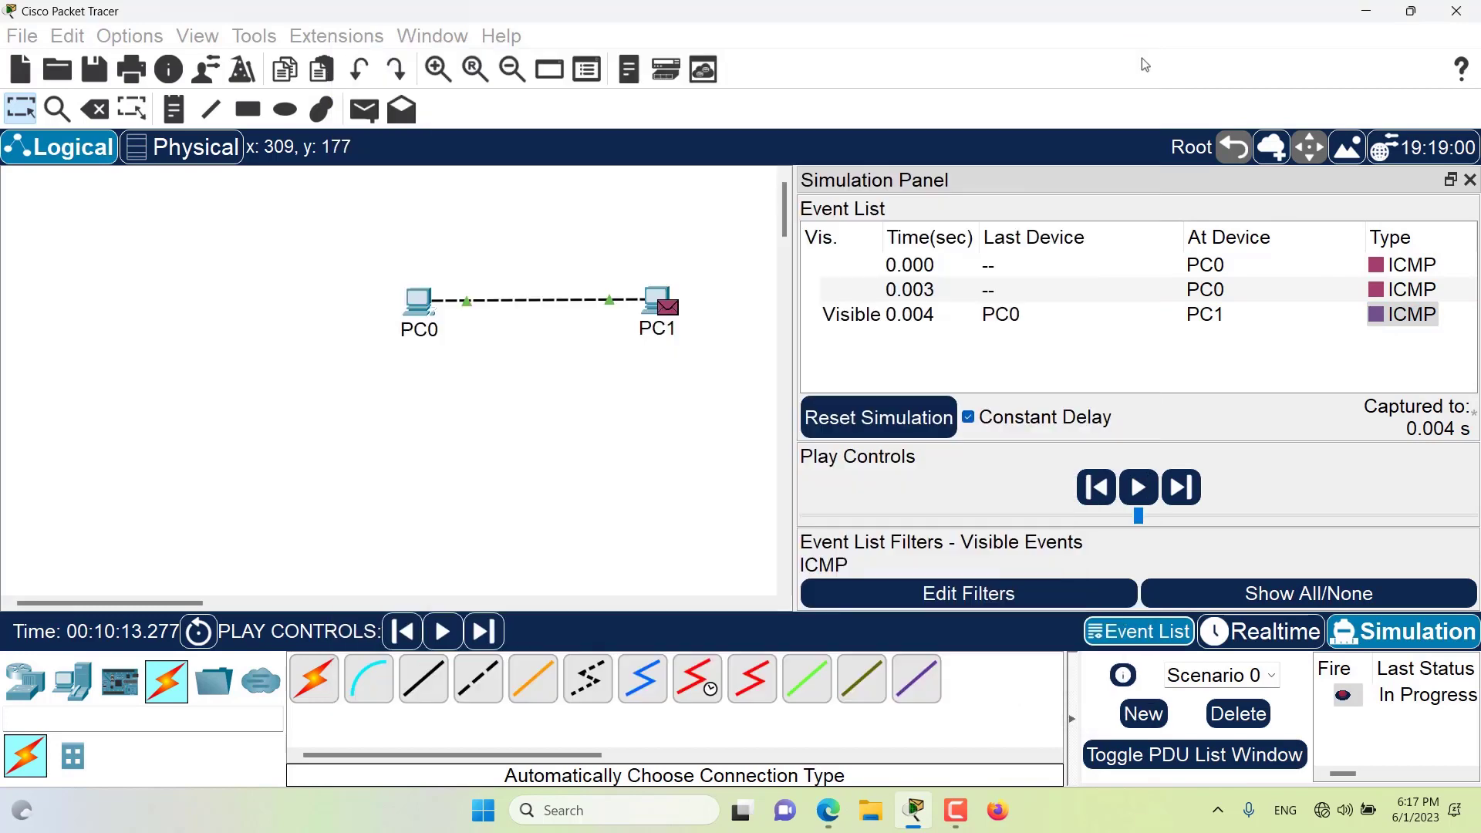
click(1204, 269)
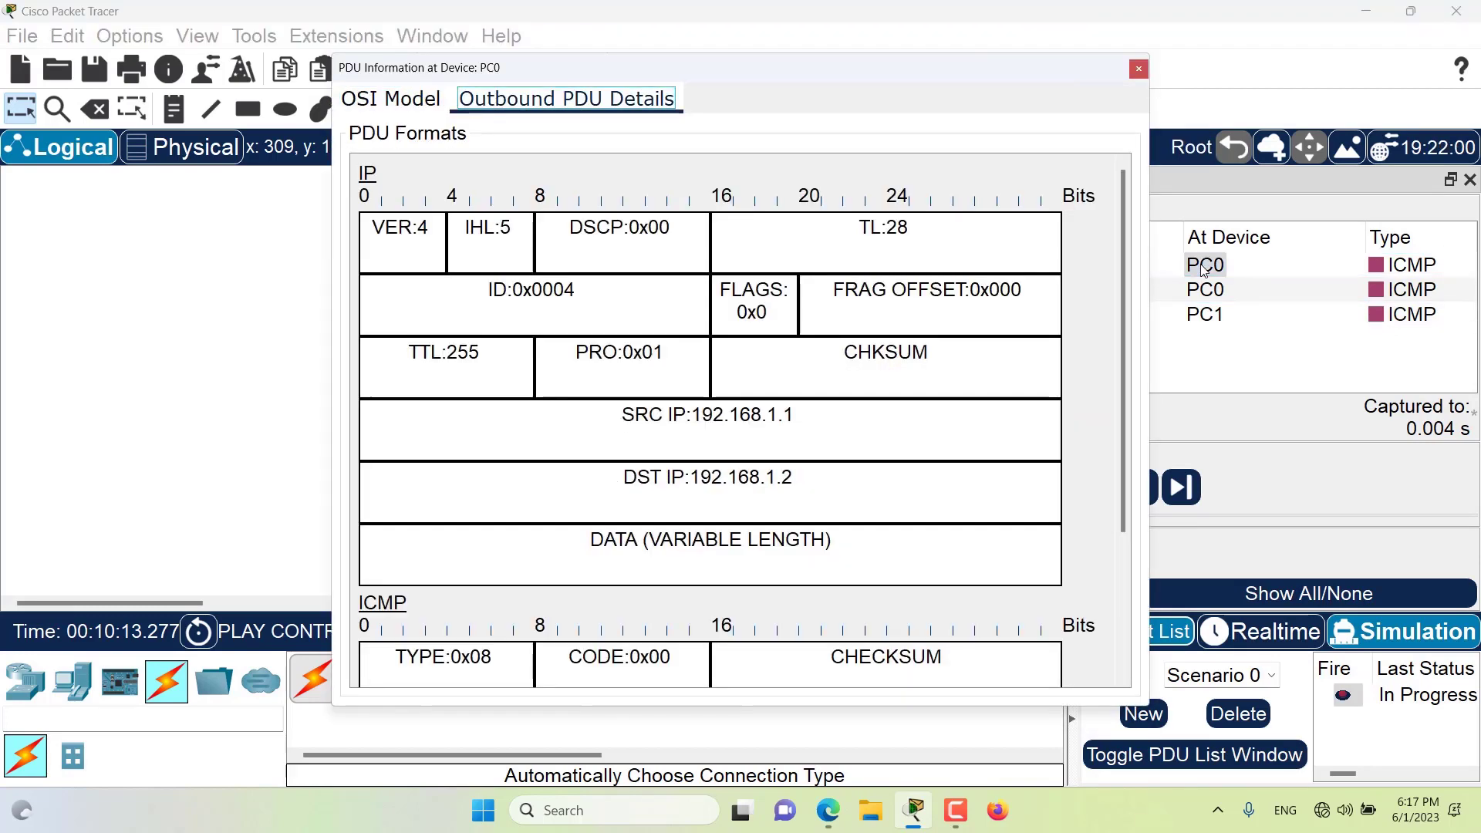
click(619, 112)
click(1139, 68)
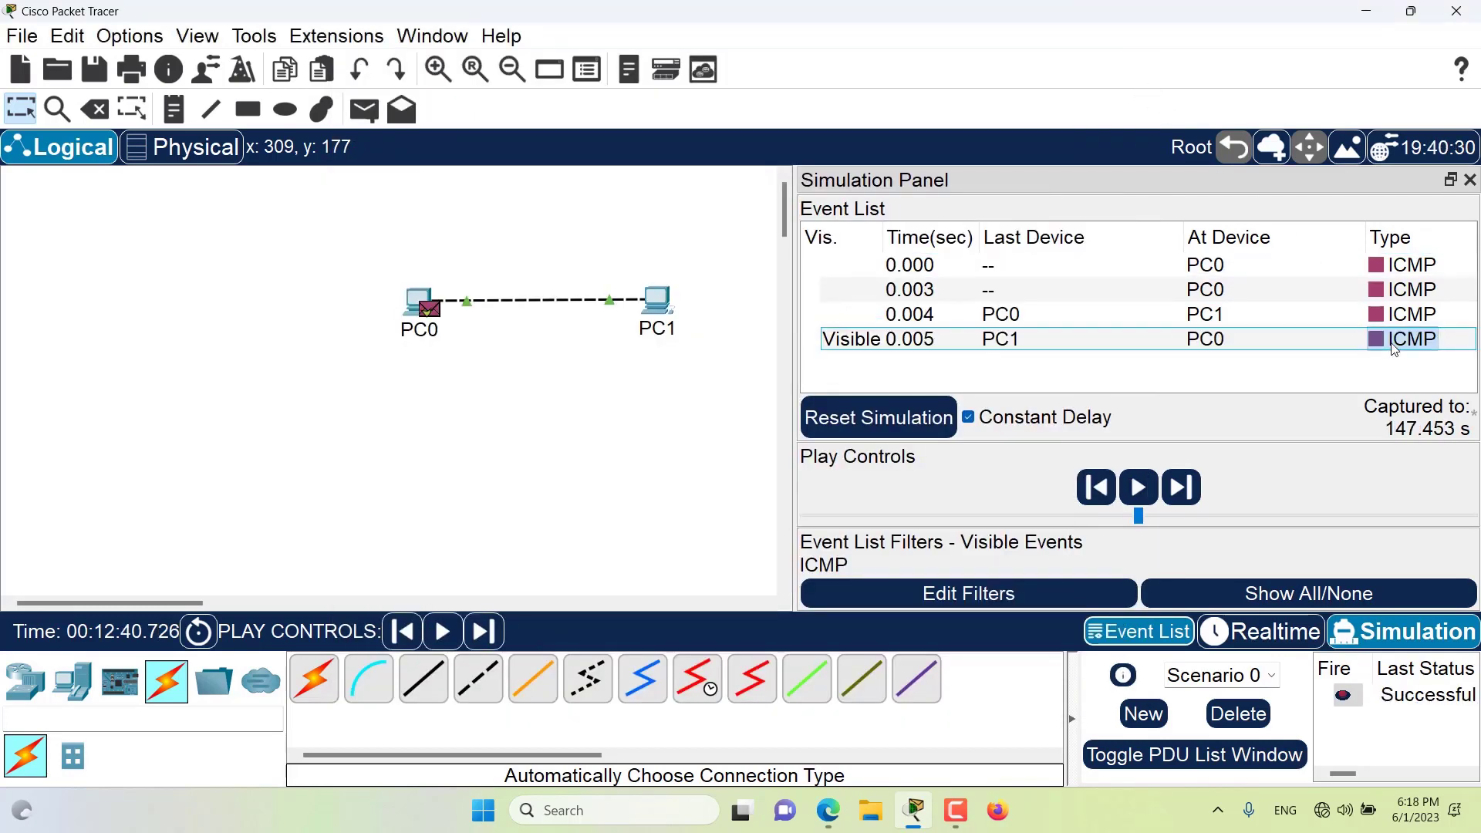
Inspect the last PC0 event's in layers in the OSI Model and its inbound PDU details, and close the PDU window.
click(1394, 349)
drag(696, 59, 641, 57)
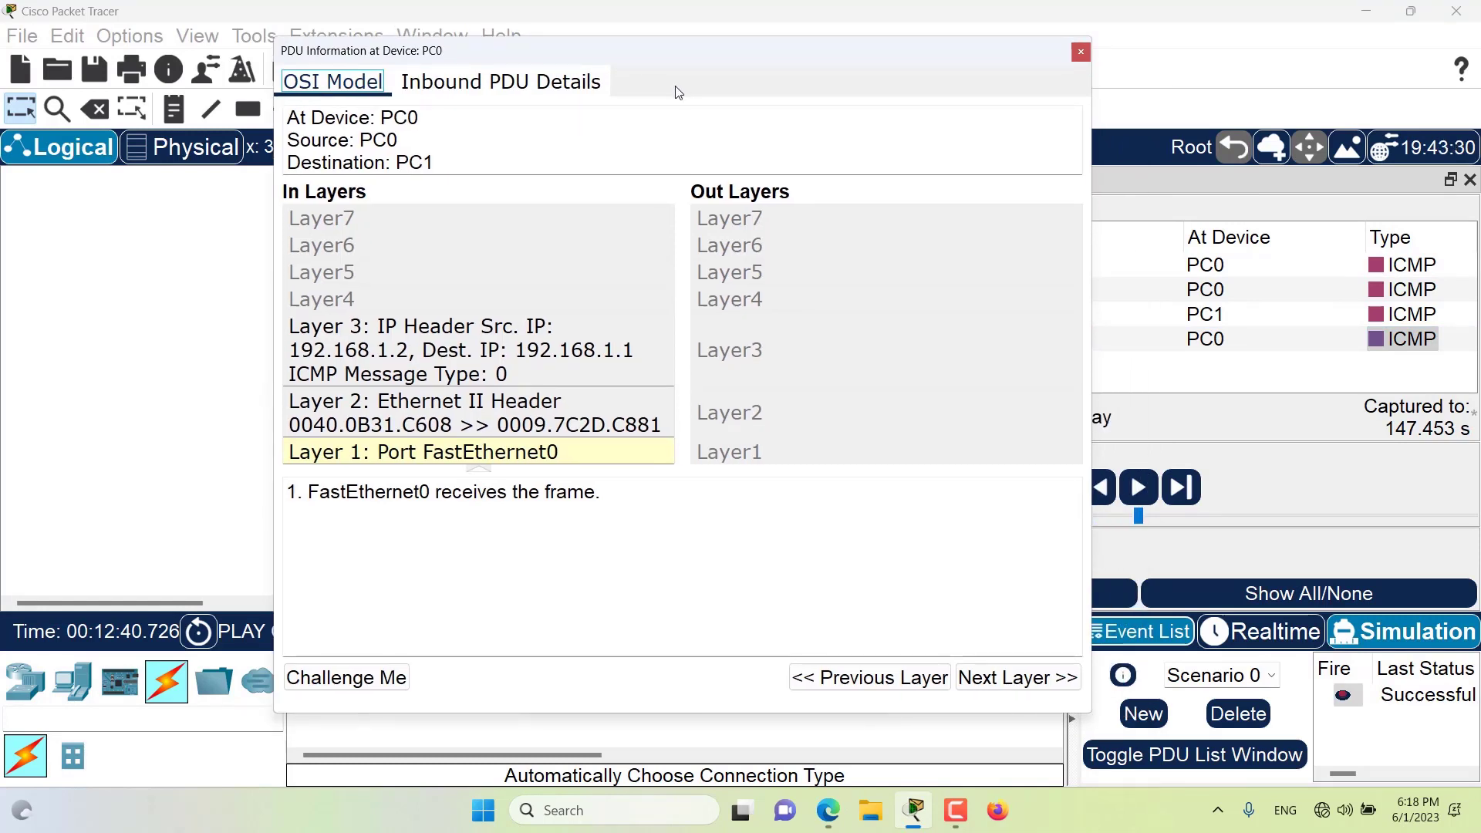
click(472, 85)
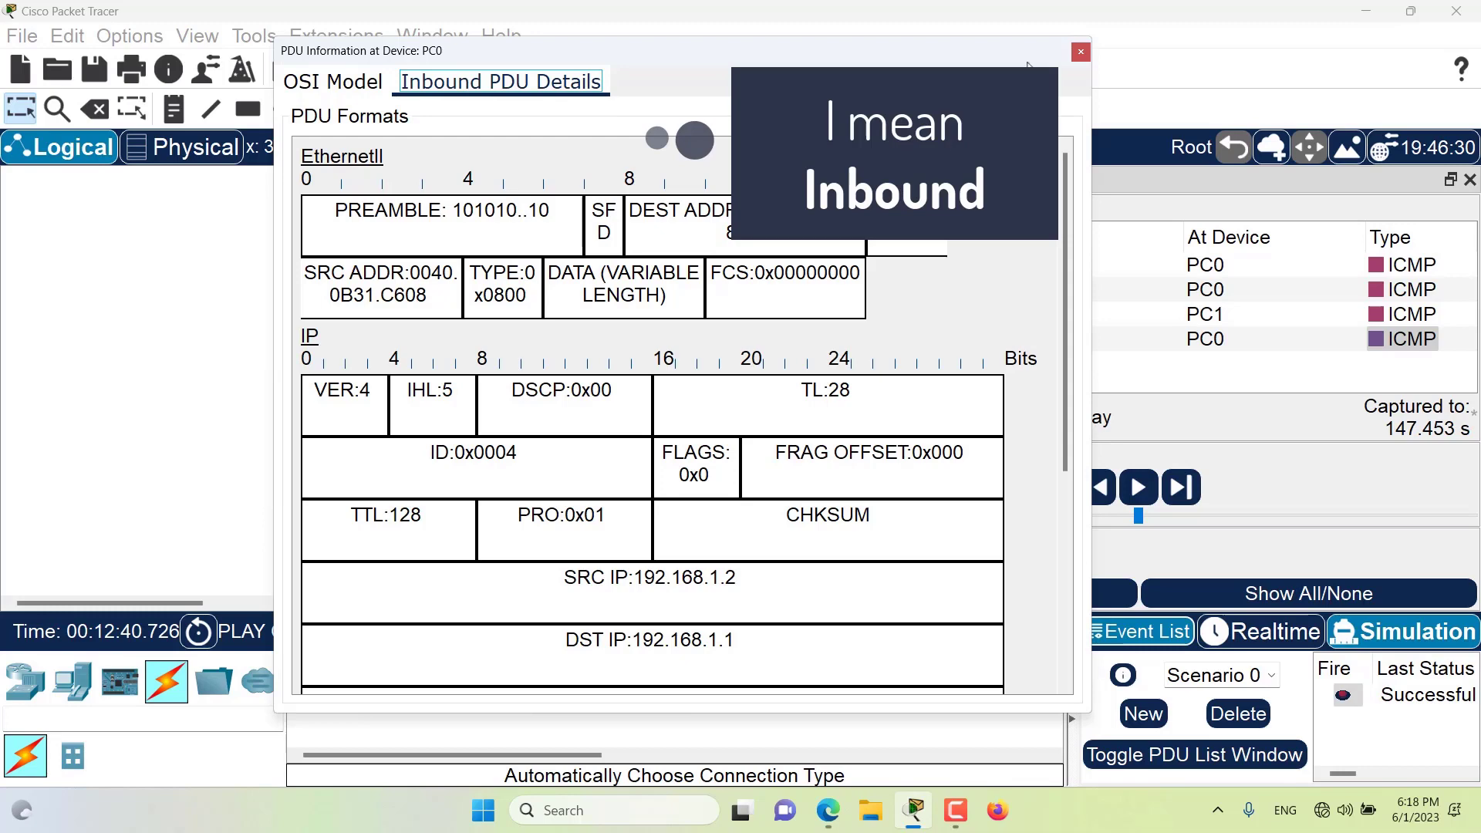
click(1081, 52)
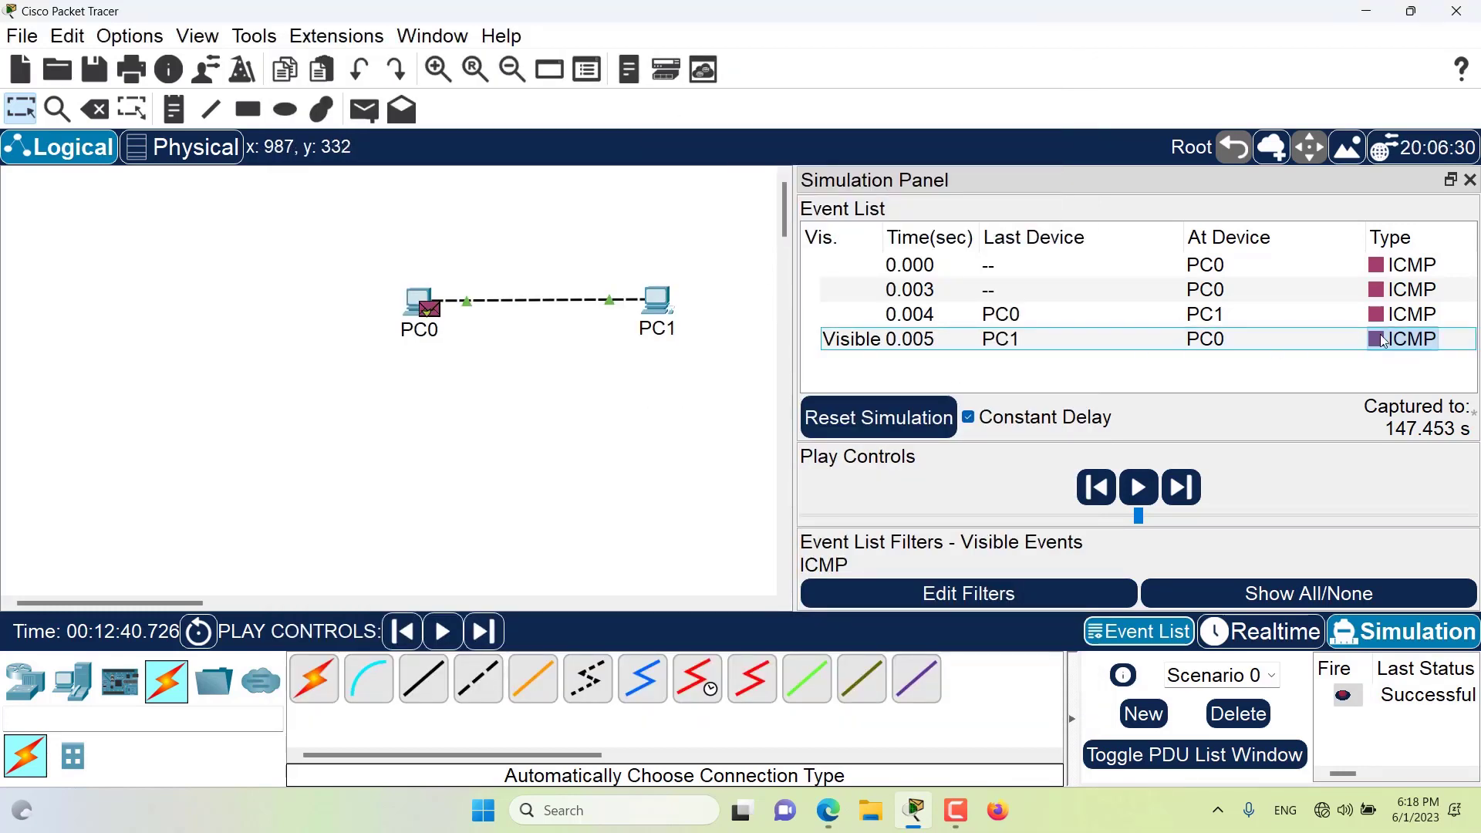
Reopen the last PC0 event's PDU information, start Challenge Me mode and show the hint for the Layer 1 question.
click(1383, 342)
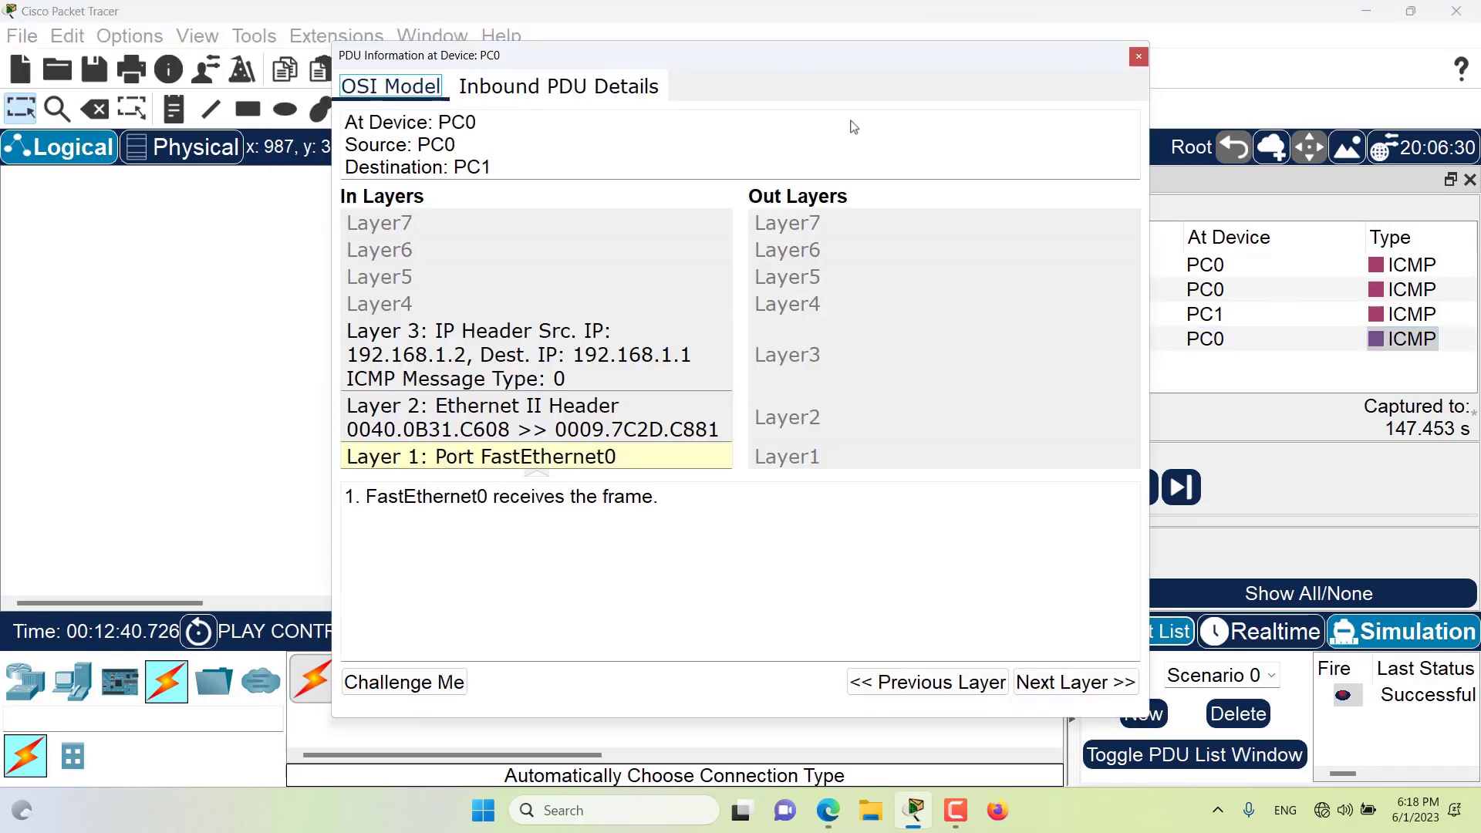
drag(699, 58, 726, 51)
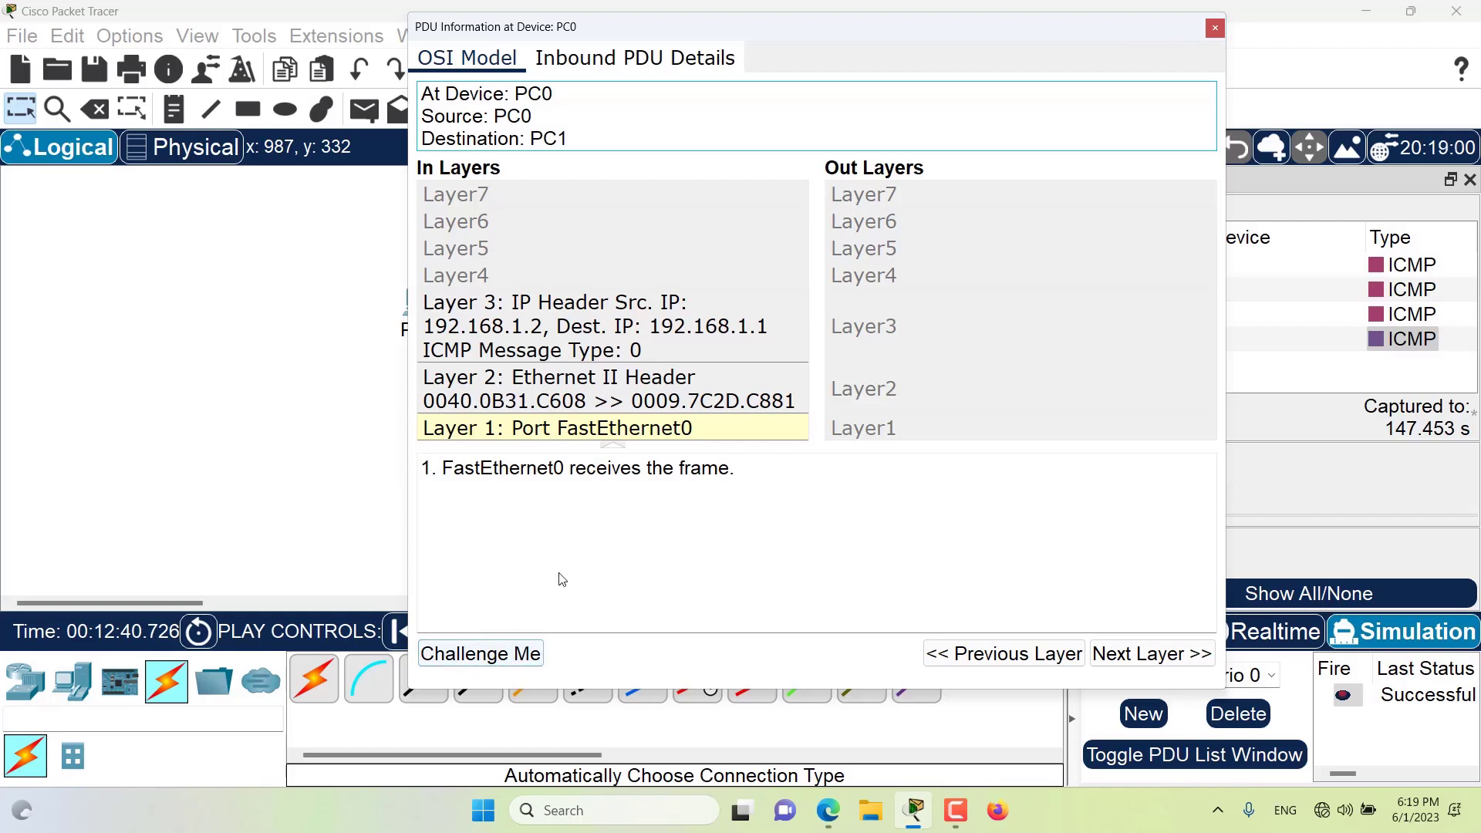
click(509, 663)
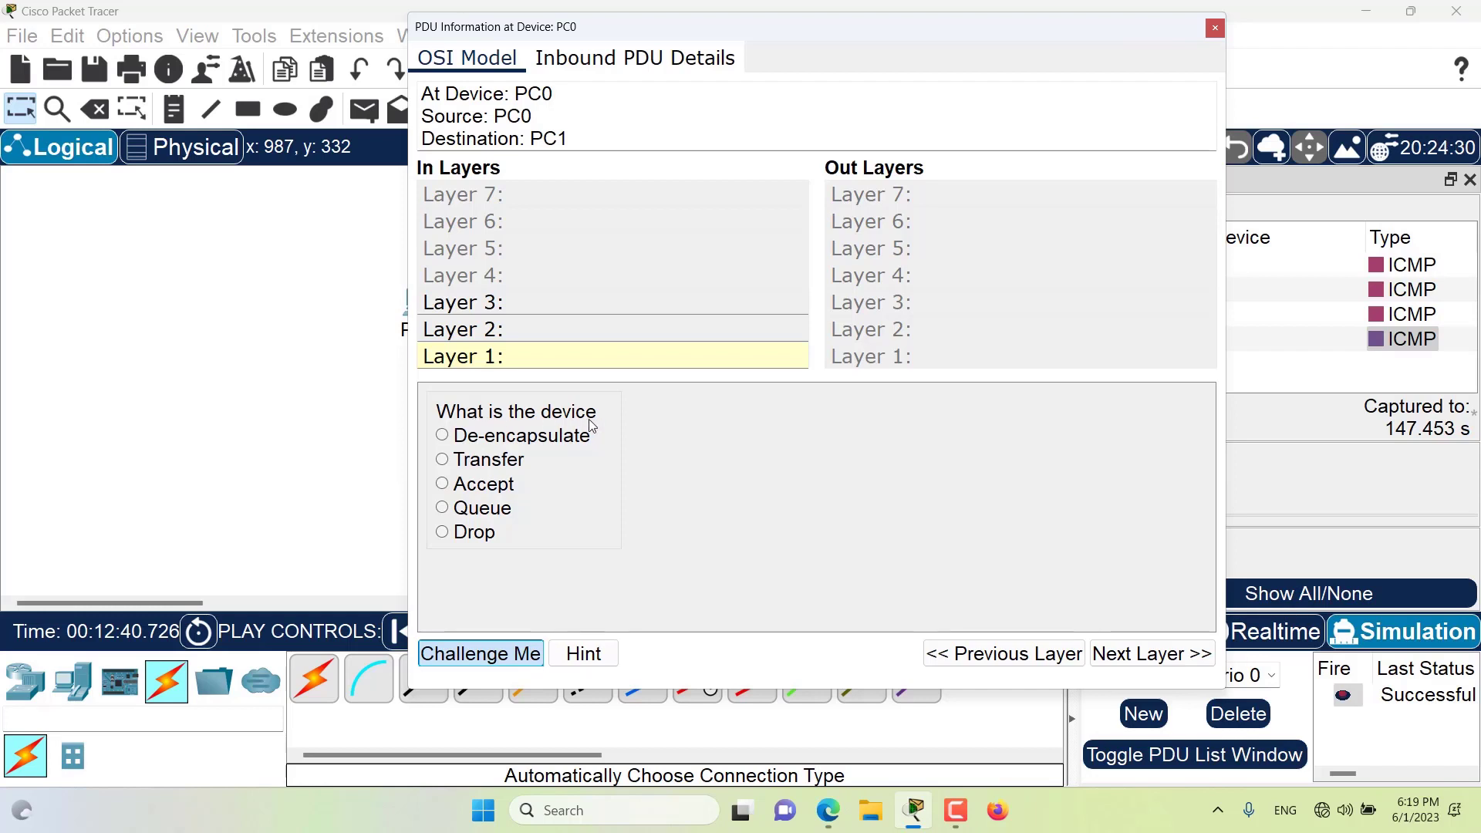
click(588, 656)
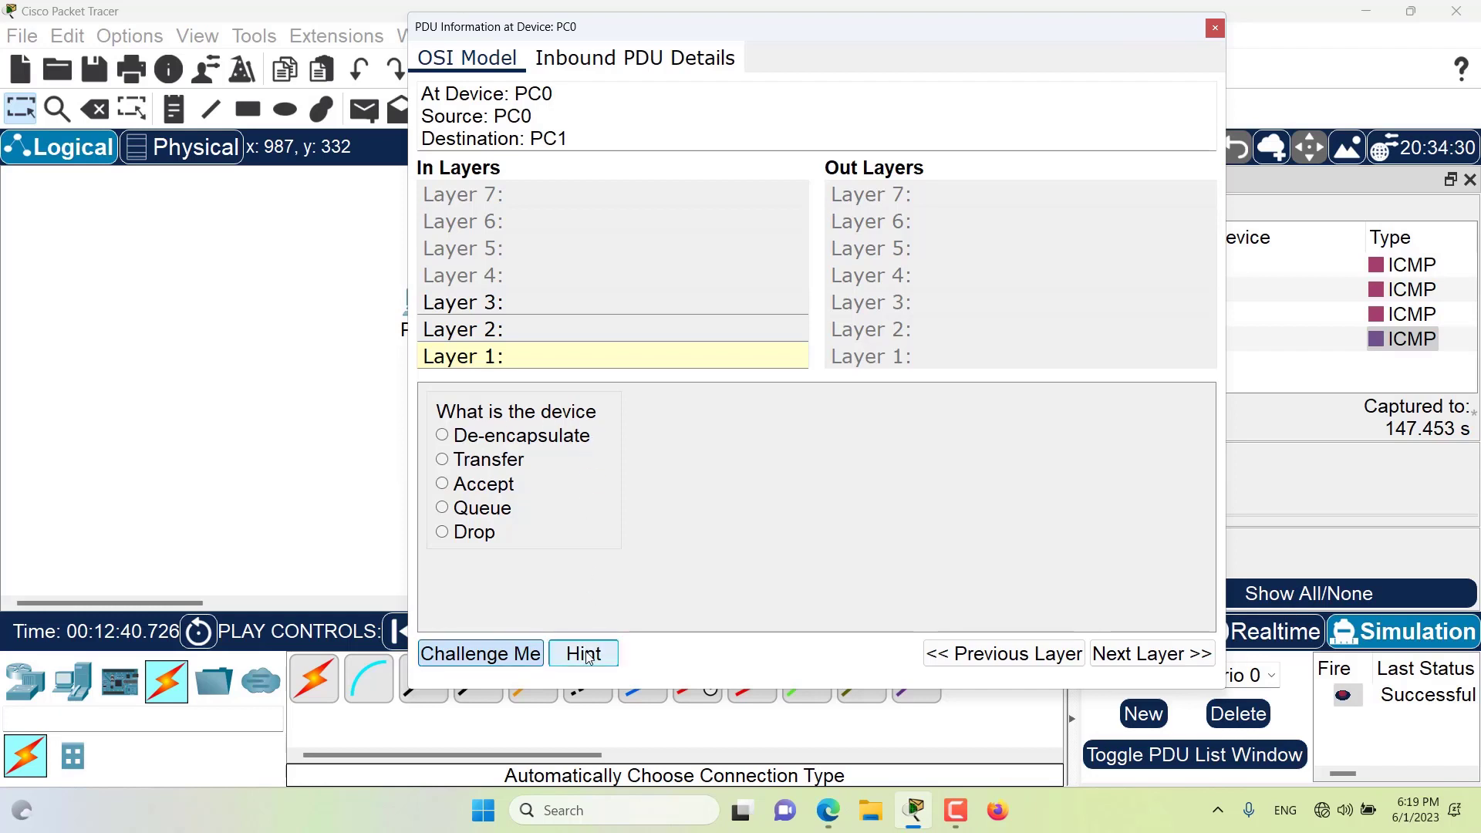
click(588, 655)
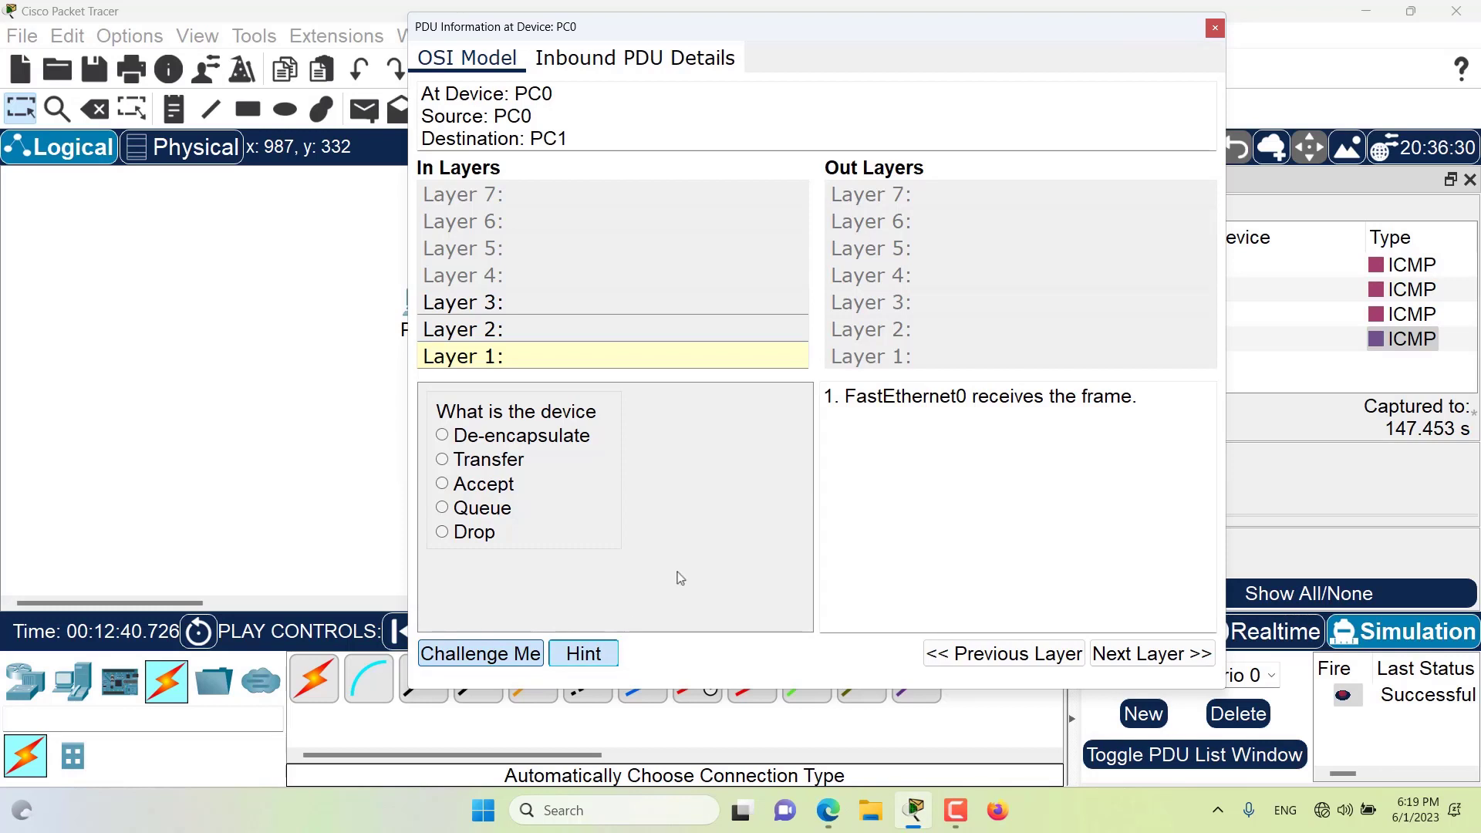
drag(868, 407, 997, 411)
click(1070, 405)
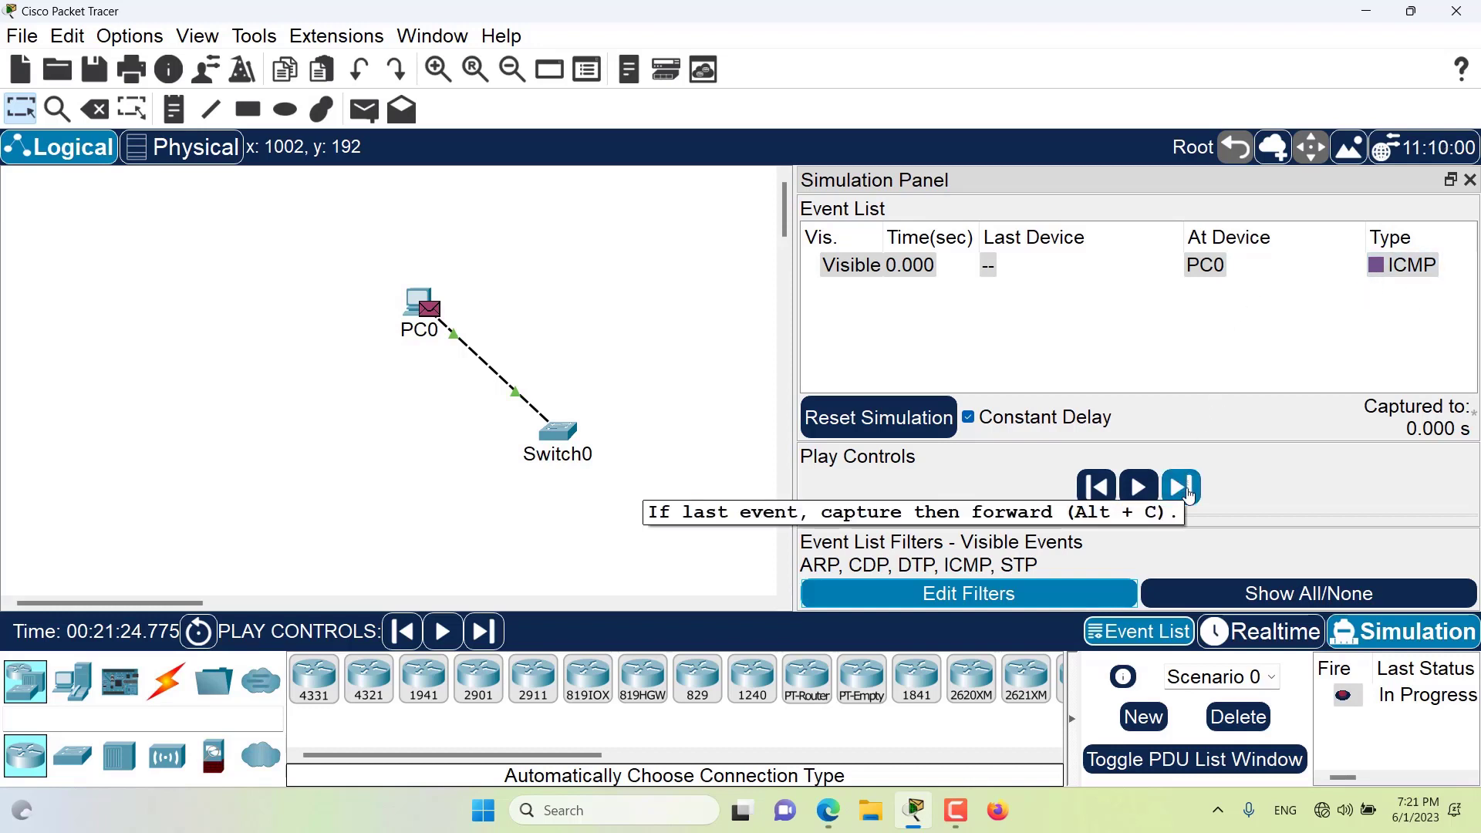
Capture the ping from PC0 to Switch0 forward event by event and review the ICMP, ARP and STP event types.
click(1189, 495)
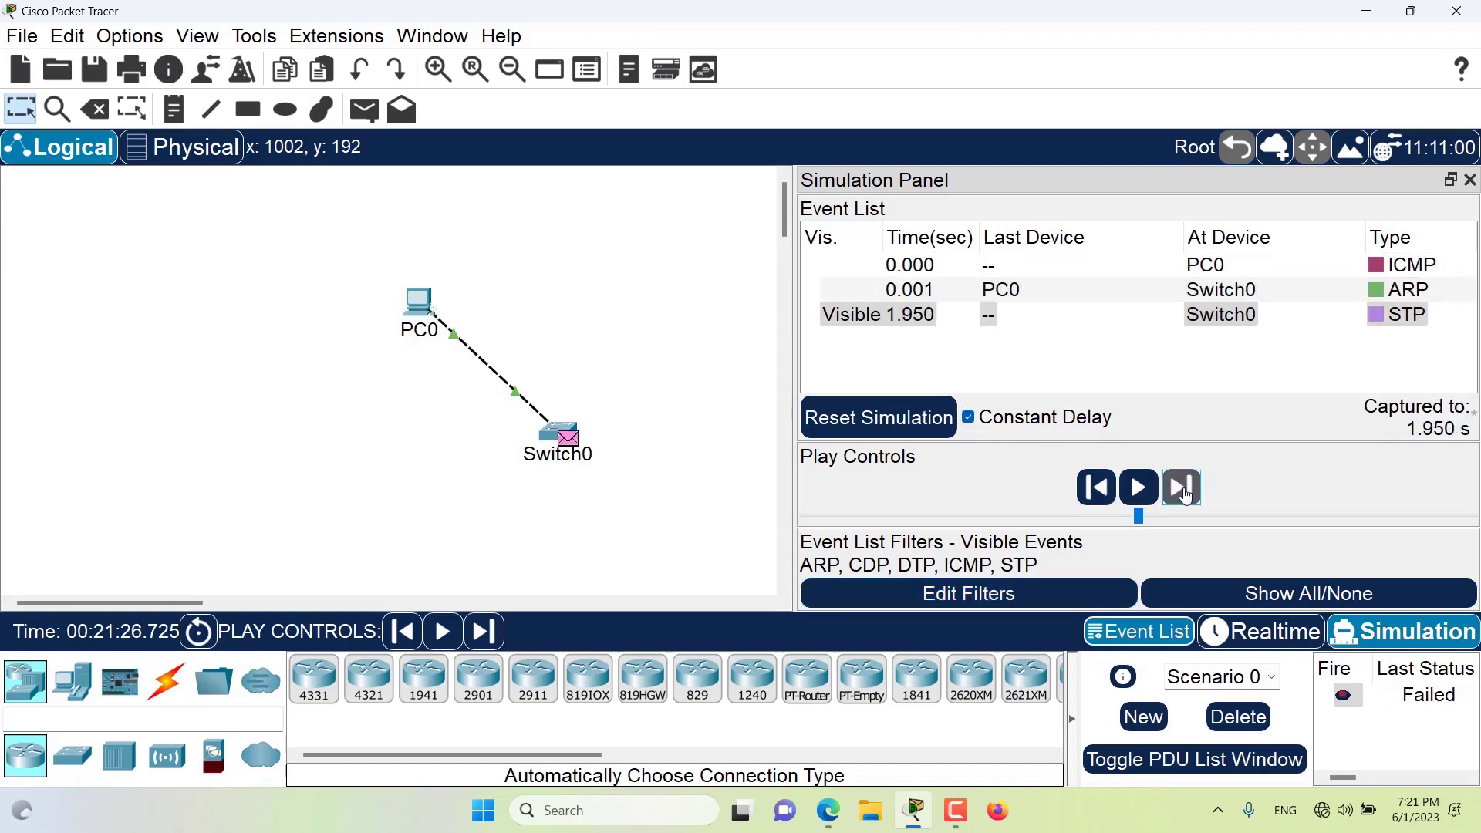
click(1187, 495)
click(1187, 495)
click(1187, 494)
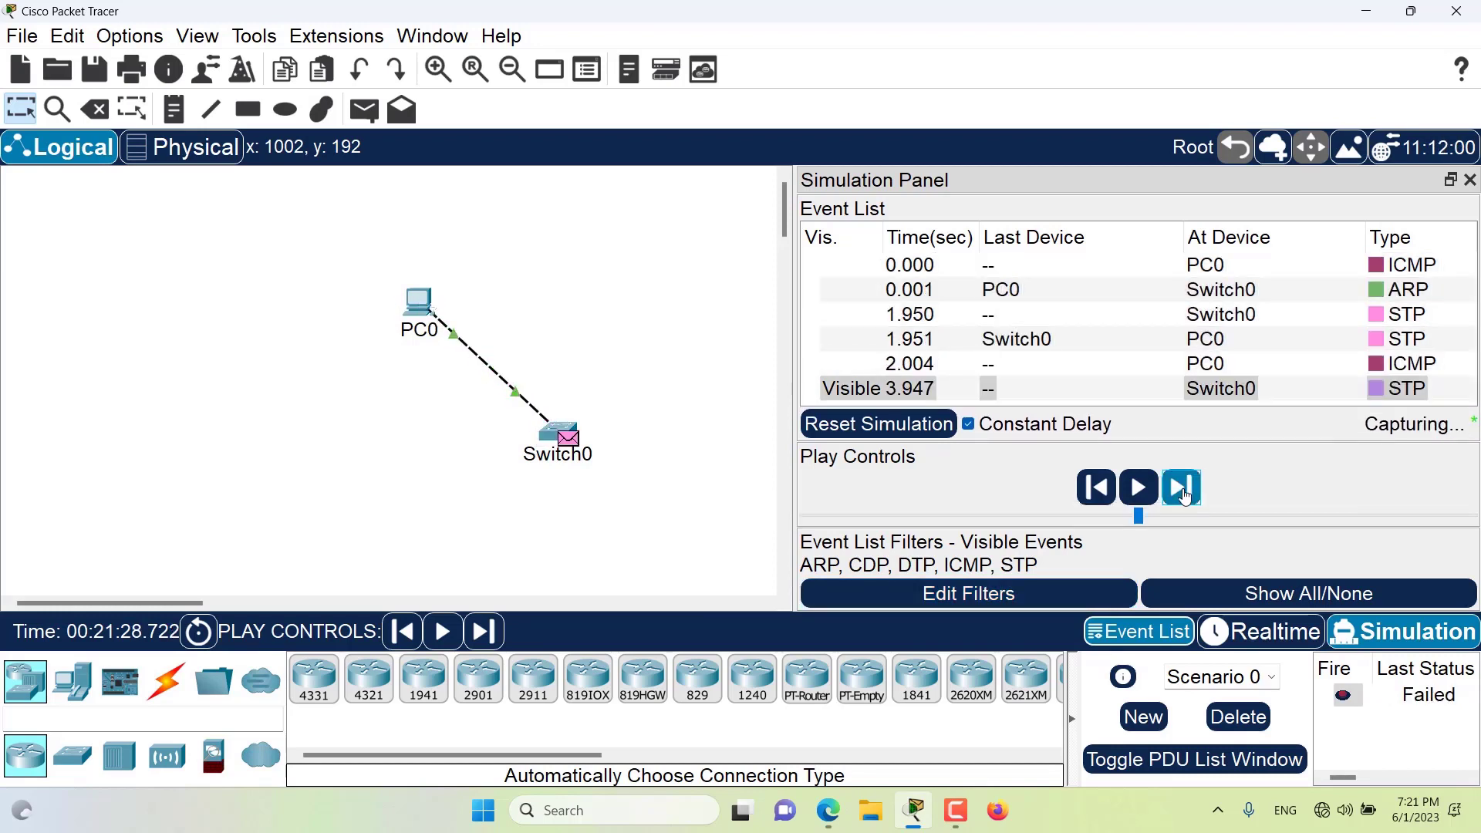
scroll(1274, 344, up, 2)
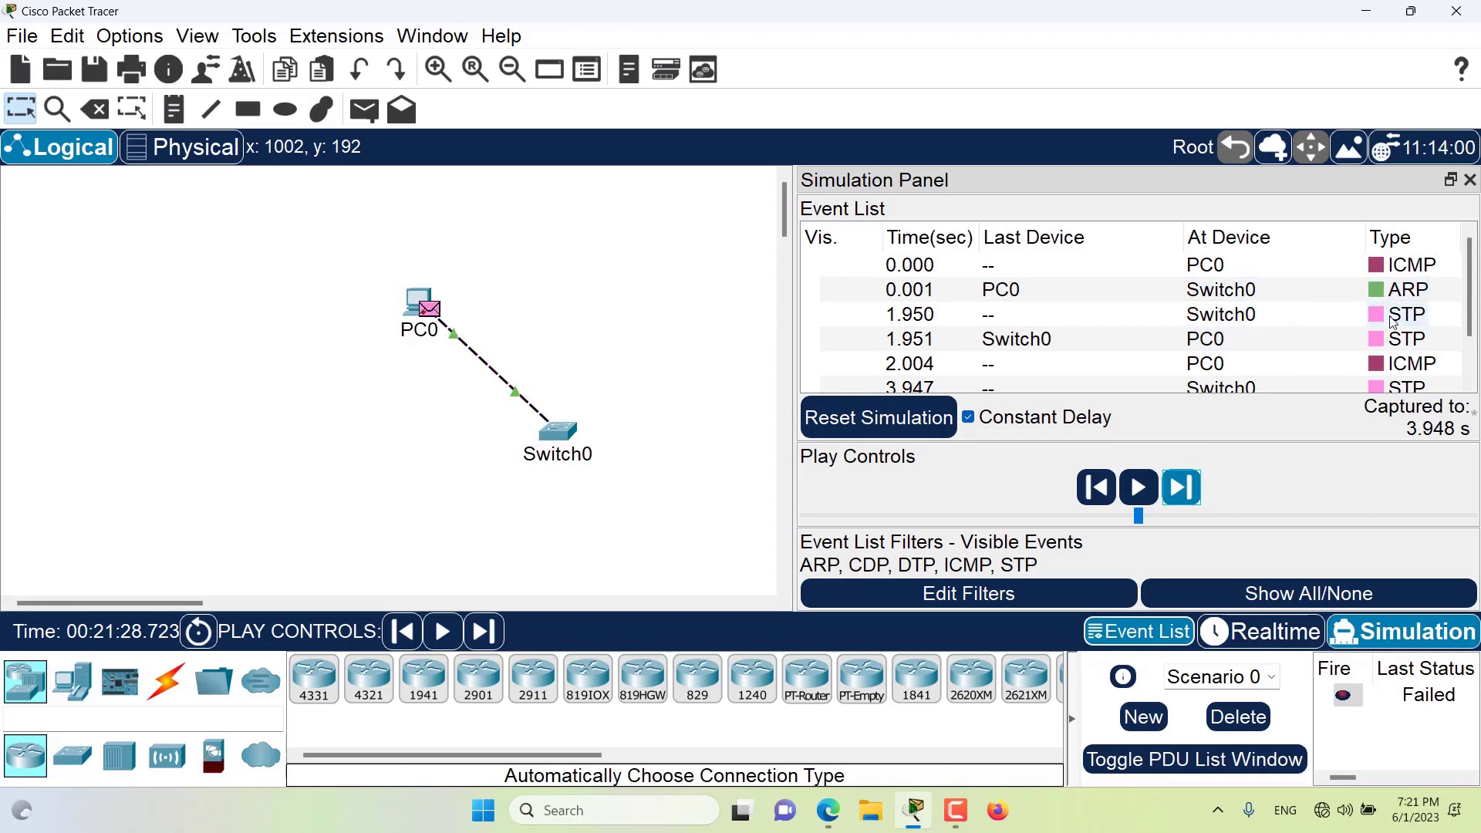
scroll(1385, 322, down, 1)
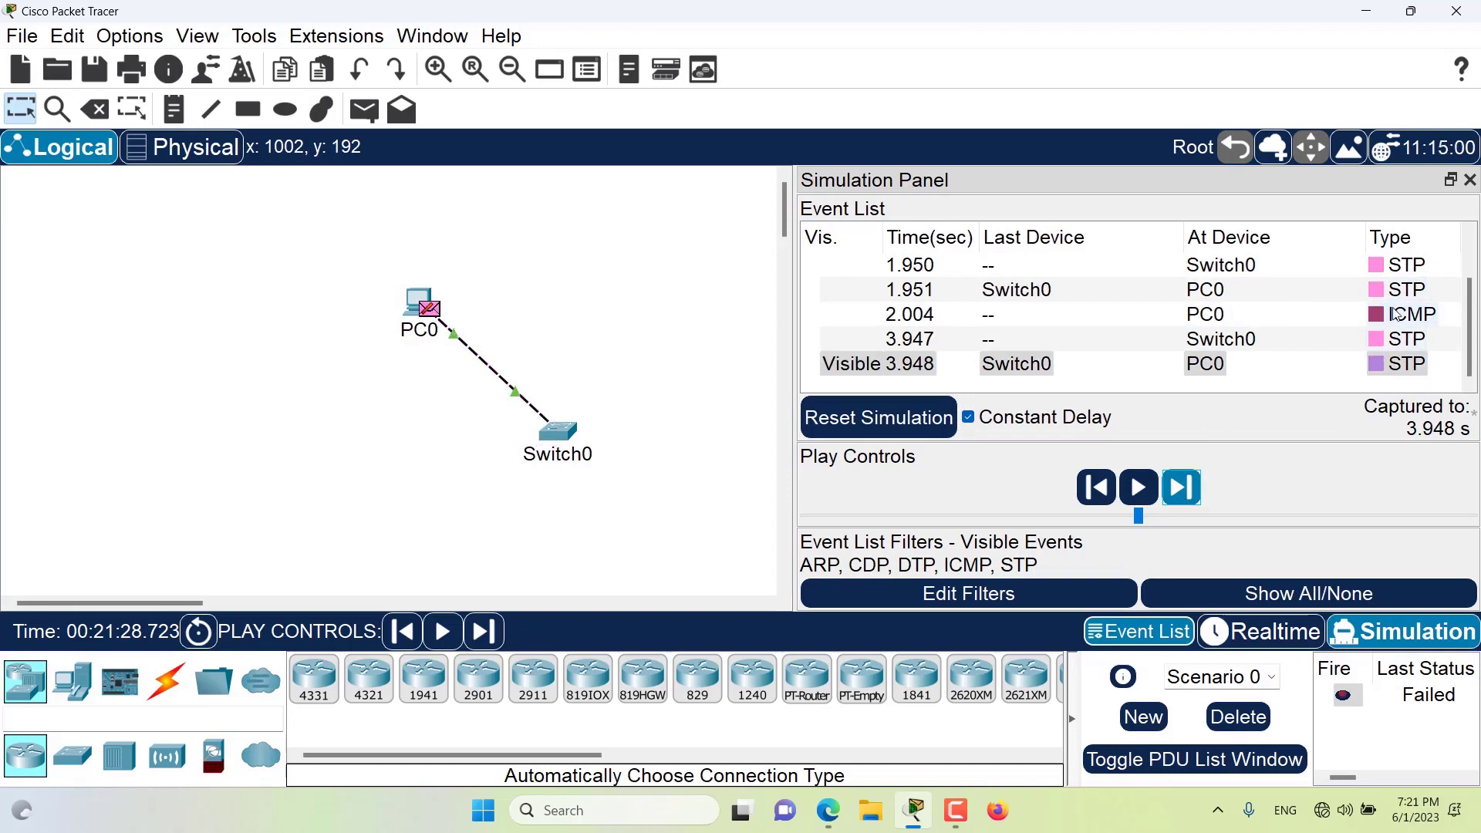
Keep capturing forward until CDP and DTP events from Switch0 are listed, and look through the latest entries.
click(1183, 494)
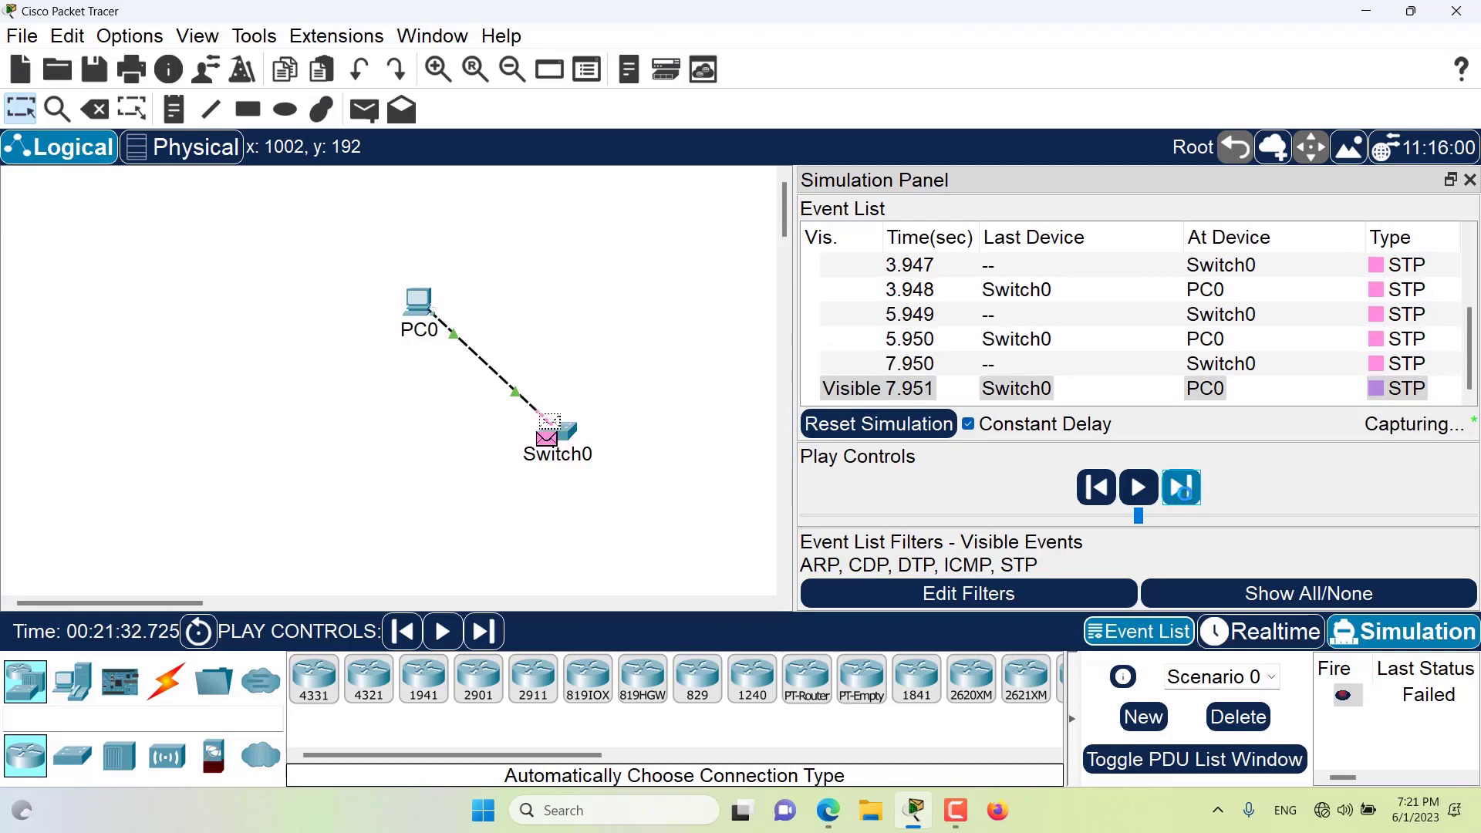
click(1183, 496)
click(1183, 496)
click(1183, 496)
click(1183, 496)
click(1183, 496)
click(1183, 496)
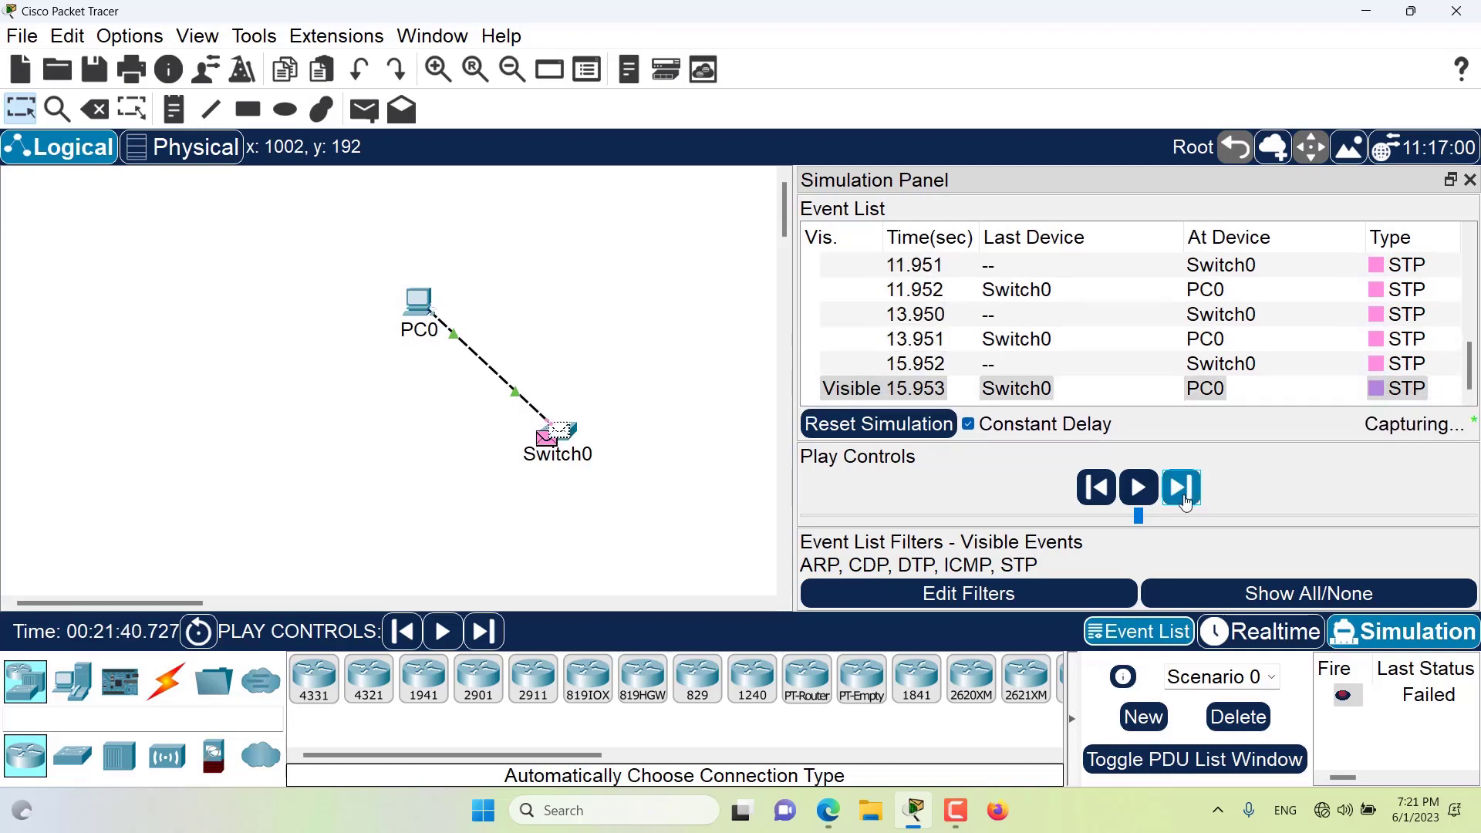
click(1182, 496)
click(1185, 501)
click(1185, 501)
click(1186, 501)
click(1185, 502)
click(1185, 501)
click(1186, 501)
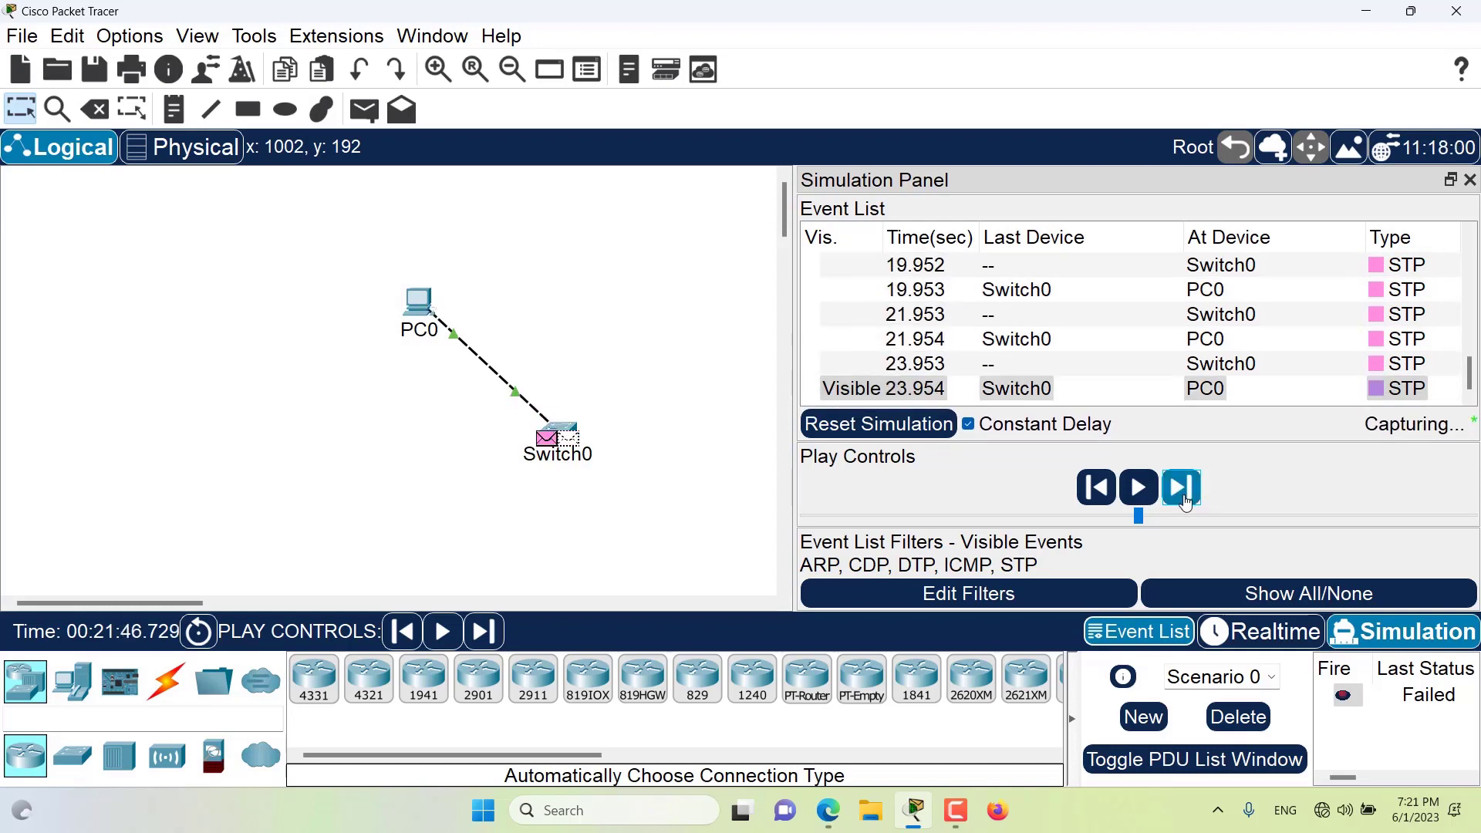
click(1186, 501)
click(1186, 501)
click(1186, 501)
click(1185, 501)
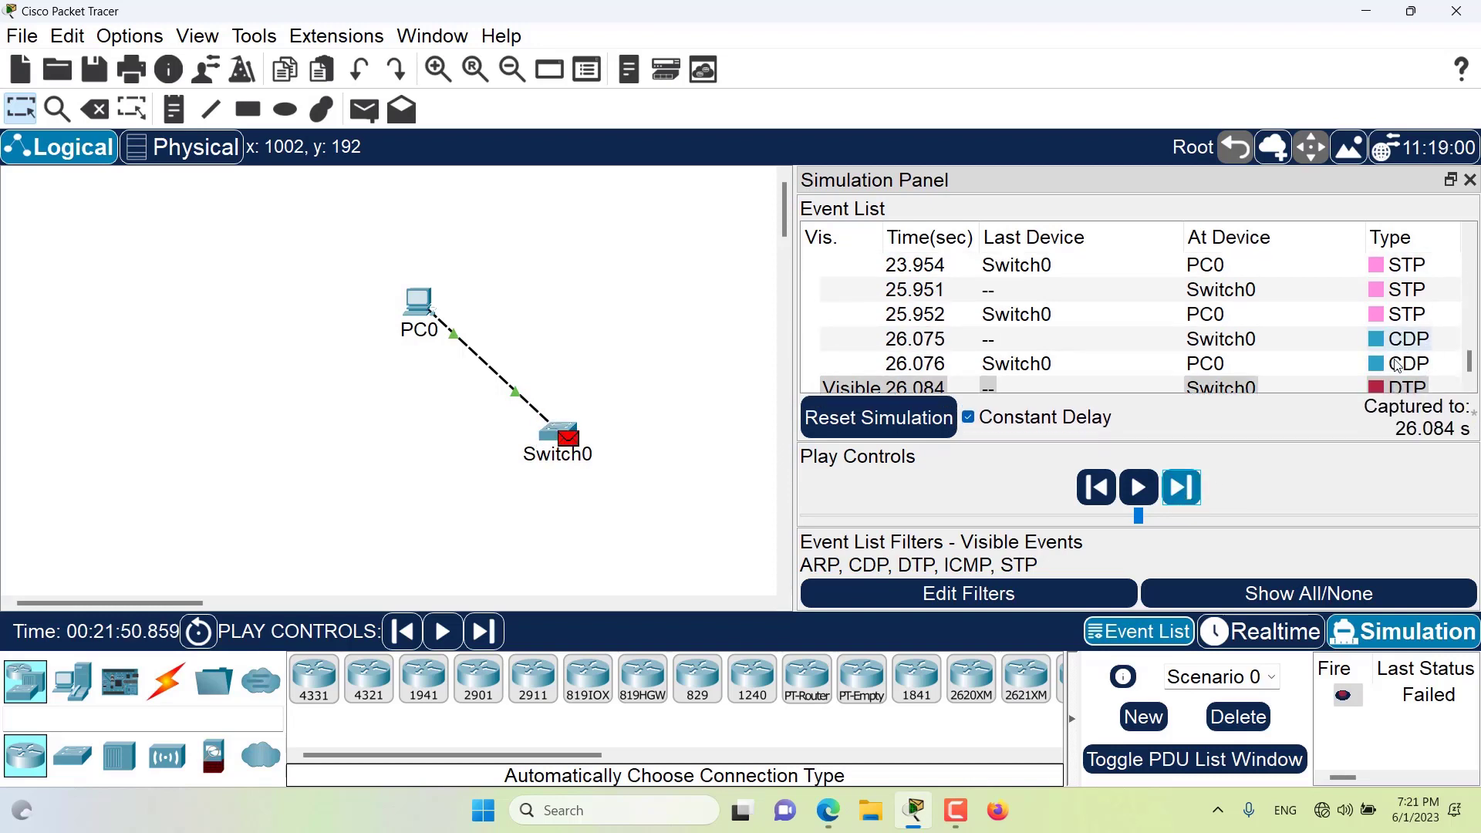
scroll(1405, 382, up, 1)
scroll(1407, 355, down, 2)
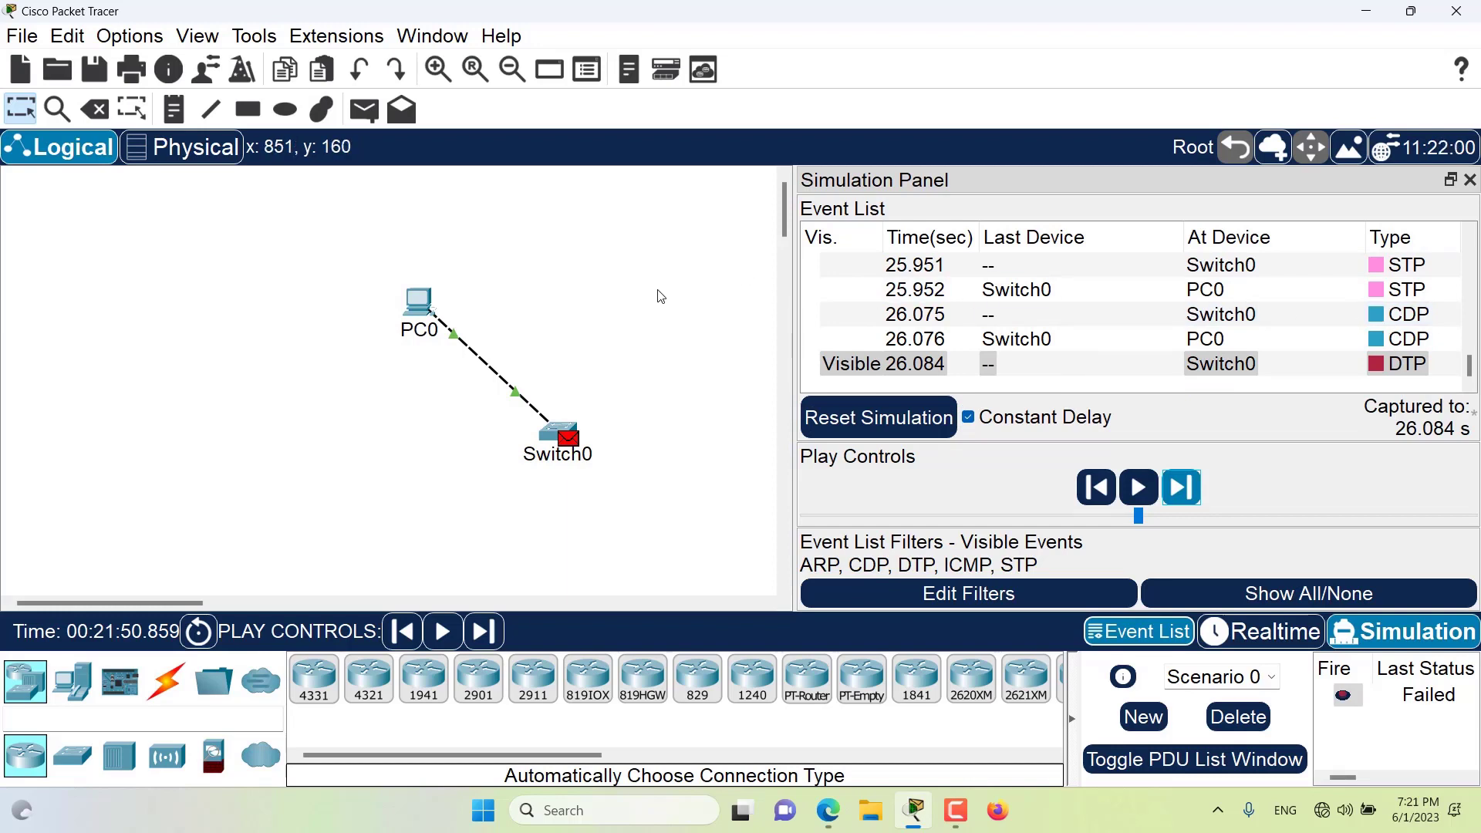
Open the Packet Tracer help contents in the browser and go to the PDU Color Legend page under Simulation Mode.
click(503, 39)
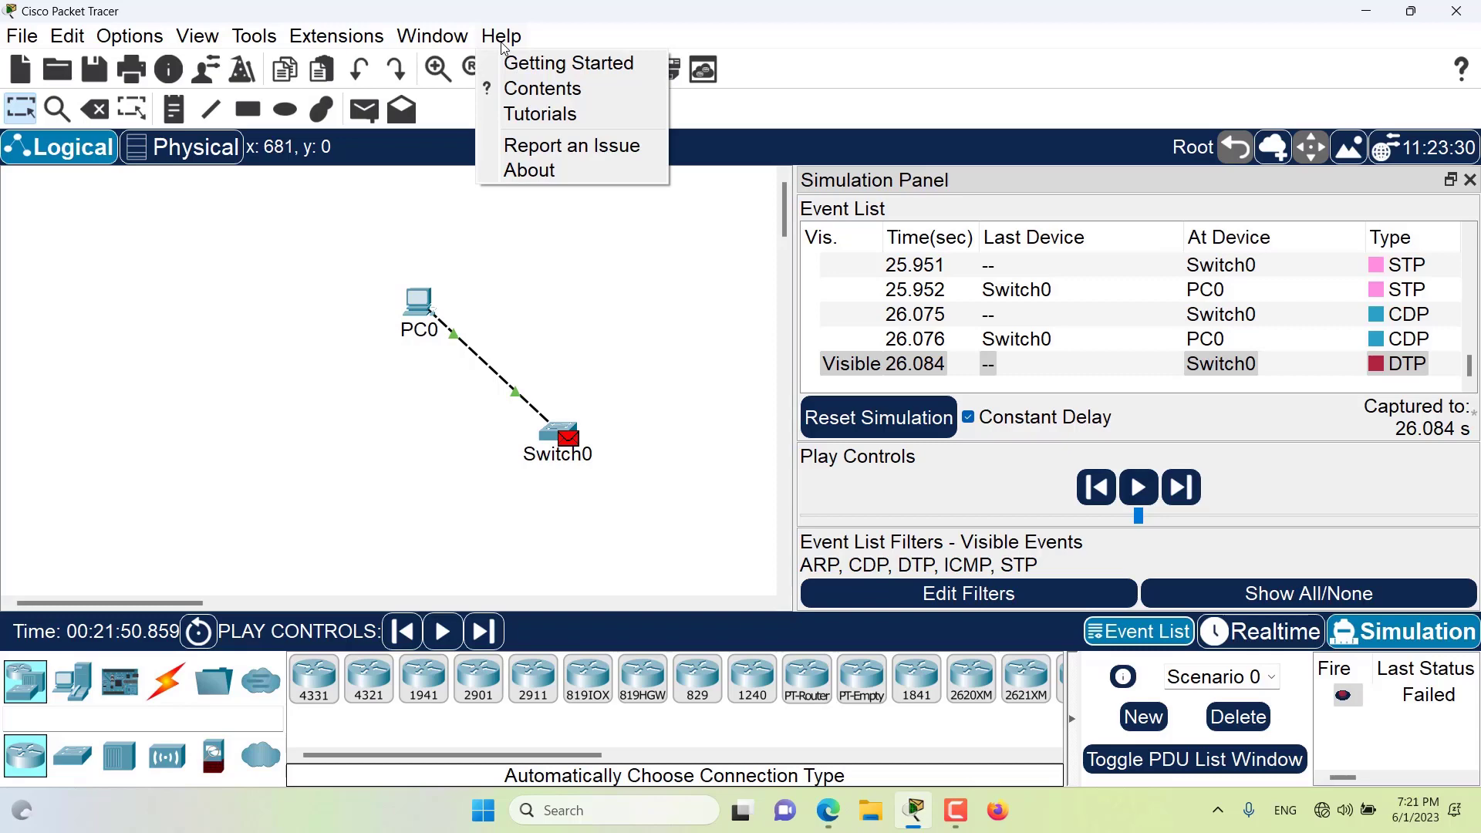
click(530, 93)
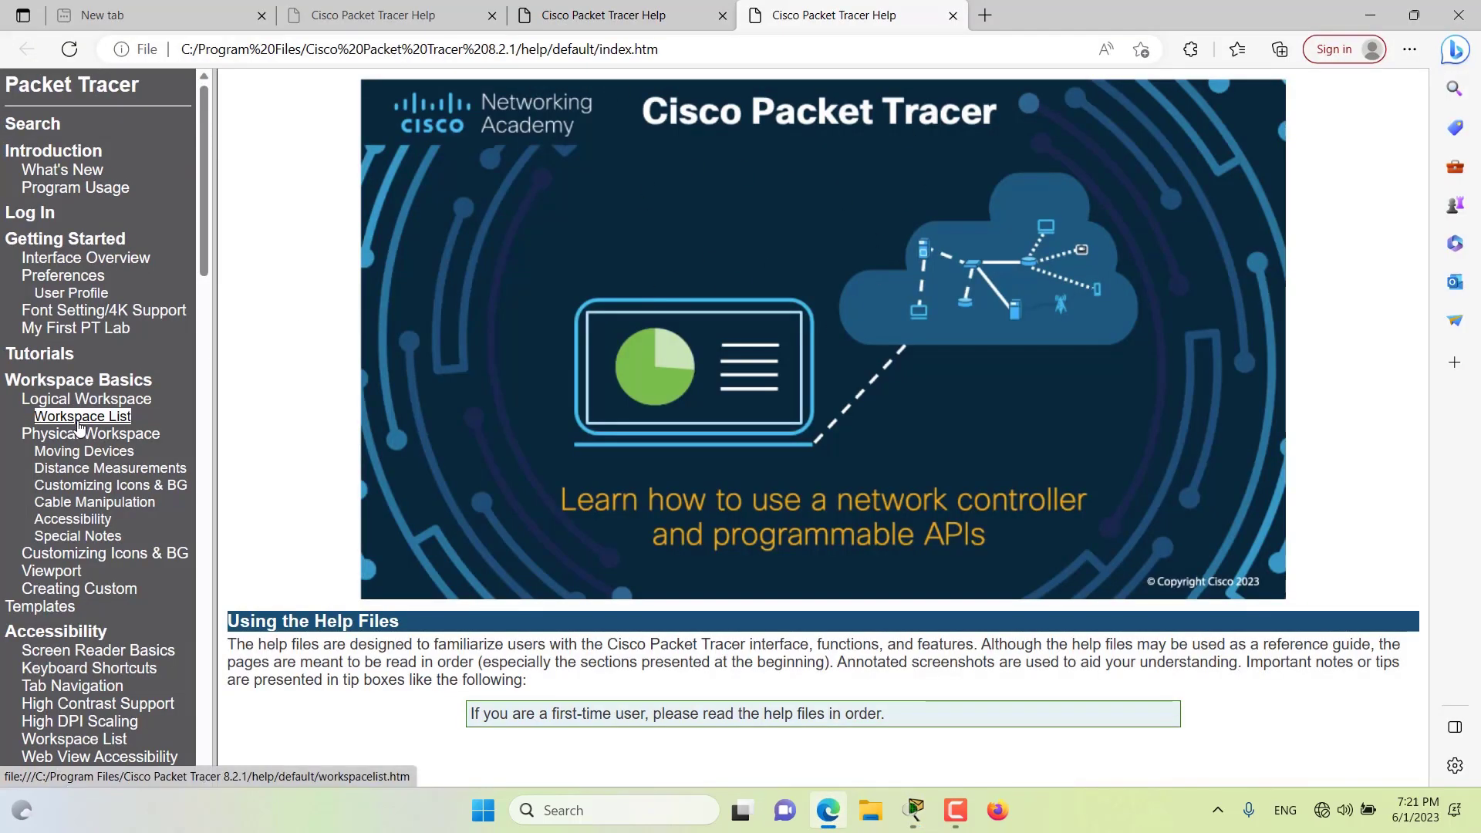
scroll(83, 424, down, 5)
scroll(83, 423, down, 4)
scroll(83, 408, up, 1)
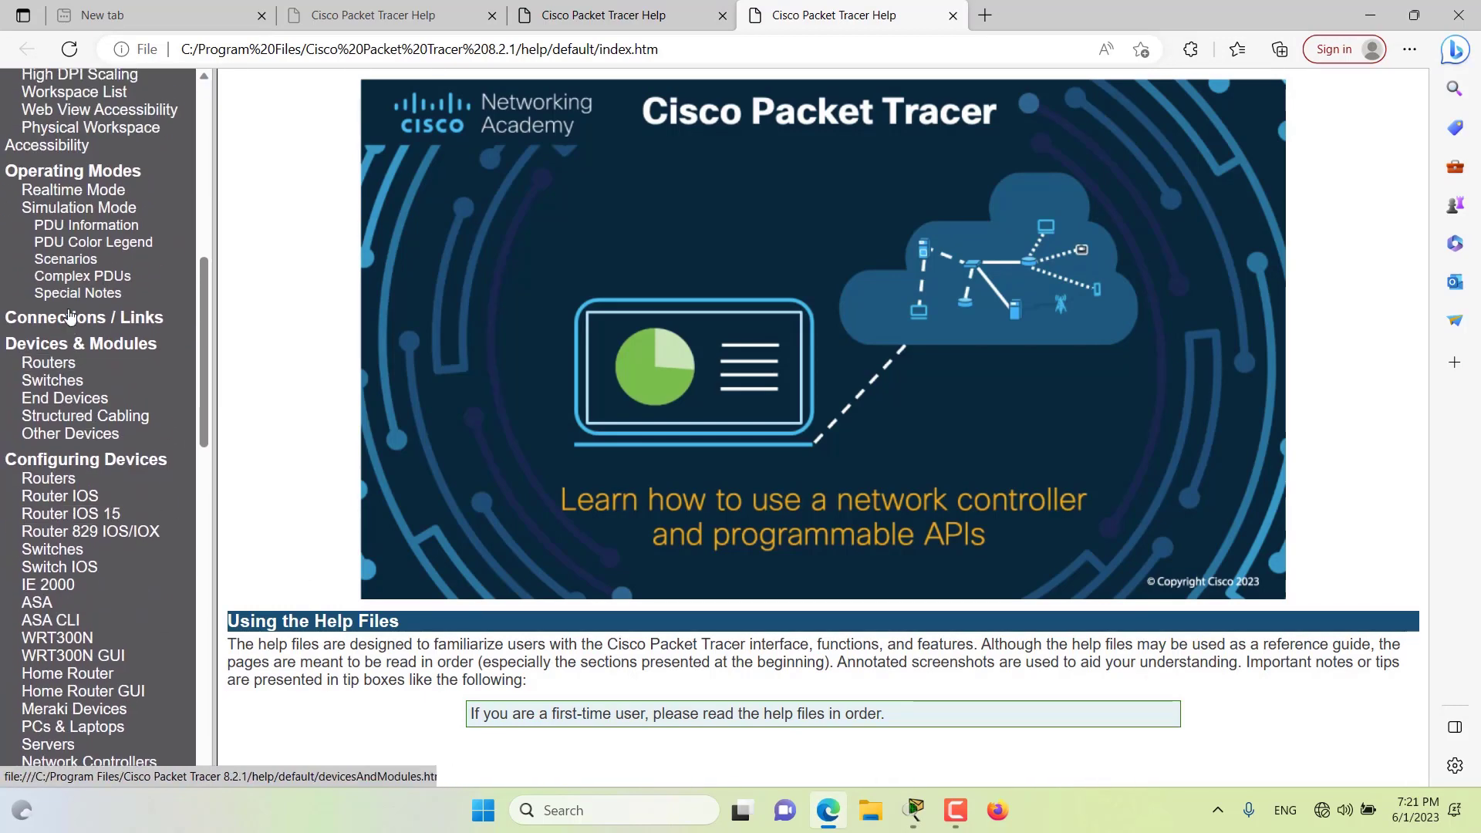
click(68, 250)
Review the PDU types, hex values and actual colors in the legend table, and return to Packet Tracer.
drag(746, 261, 887, 202)
click(652, 270)
drag(1166, 238, 682, 447)
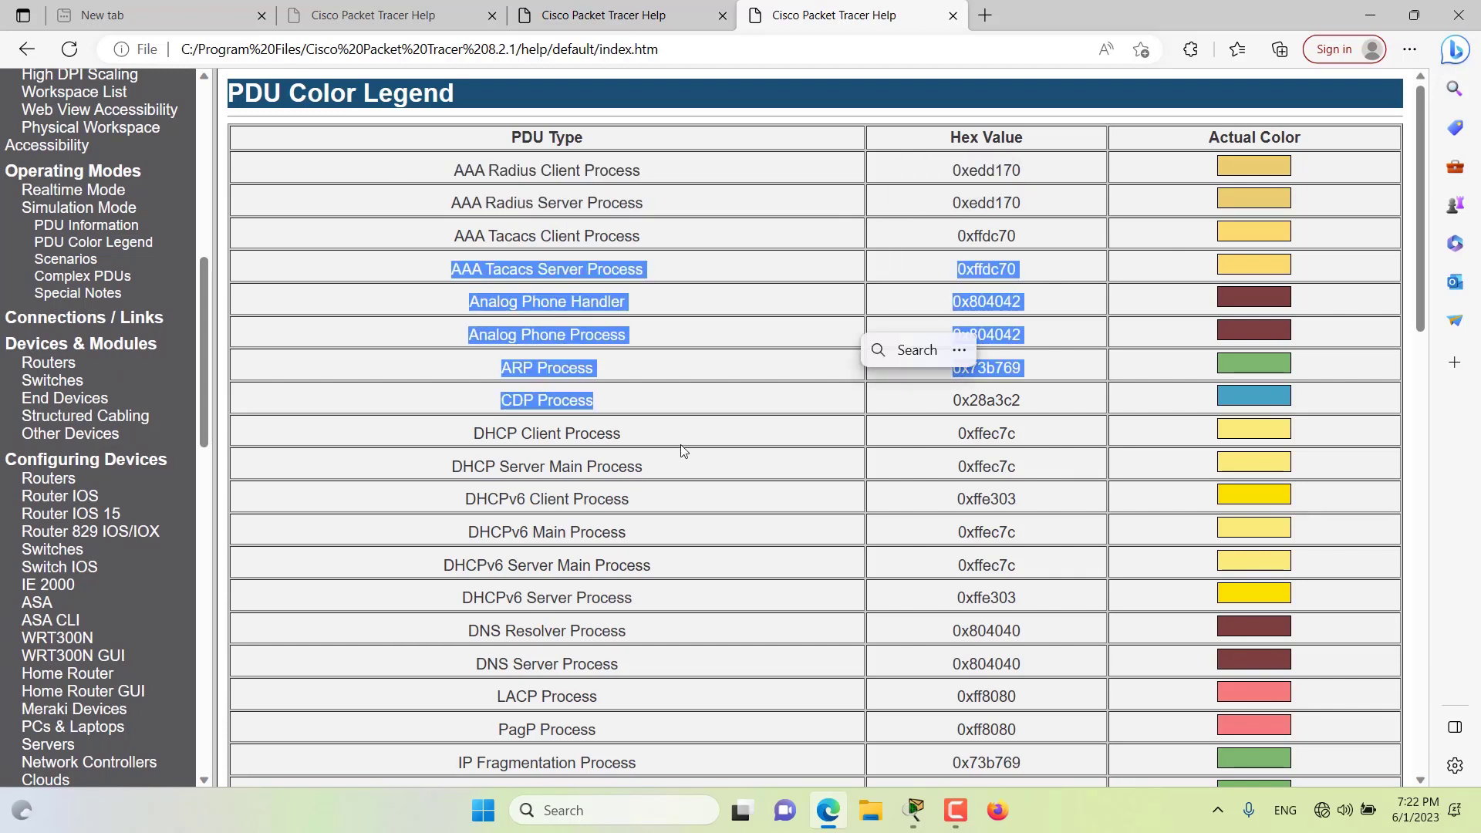
click(800, 482)
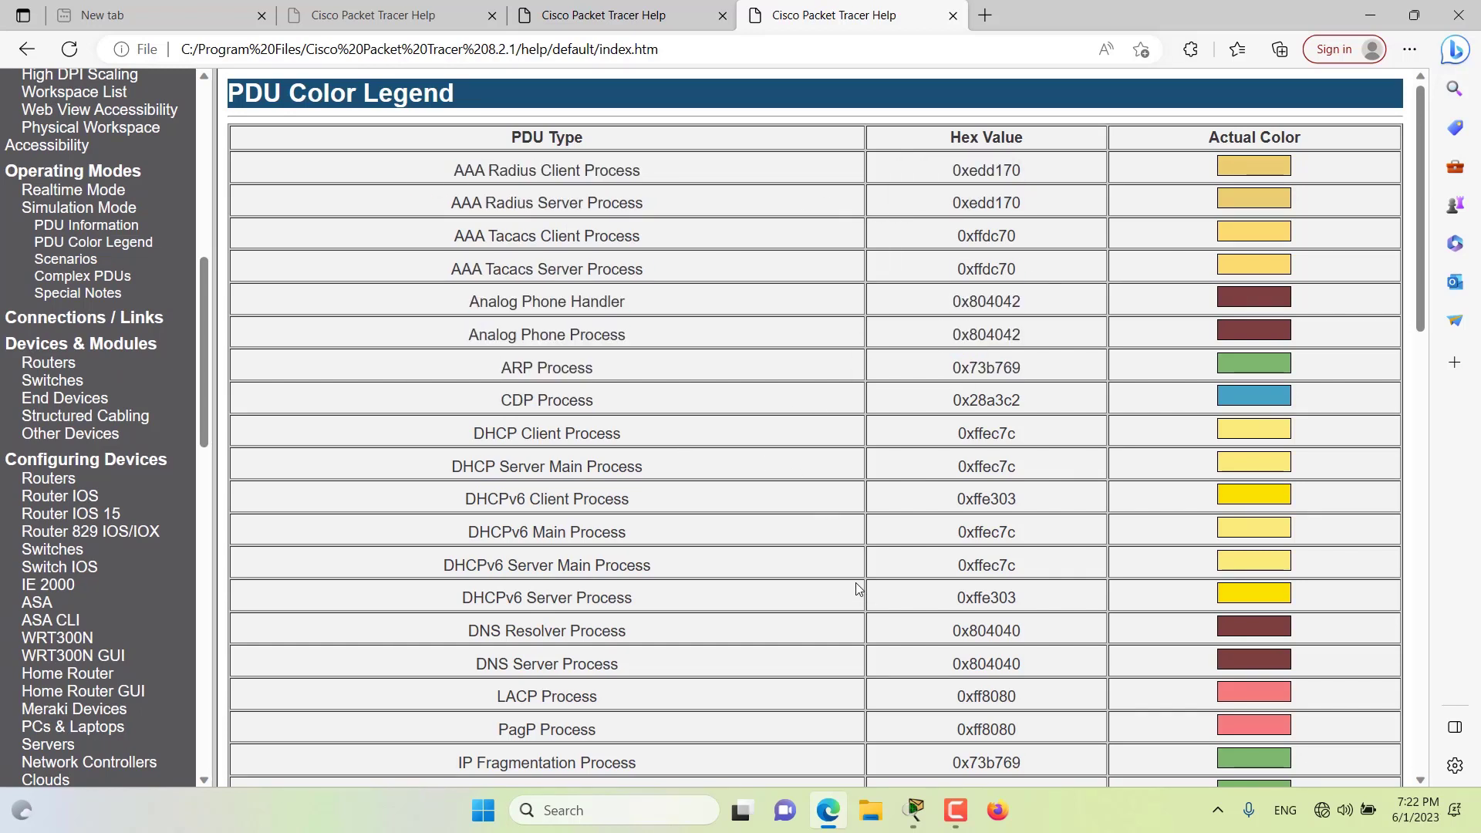
click(914, 809)
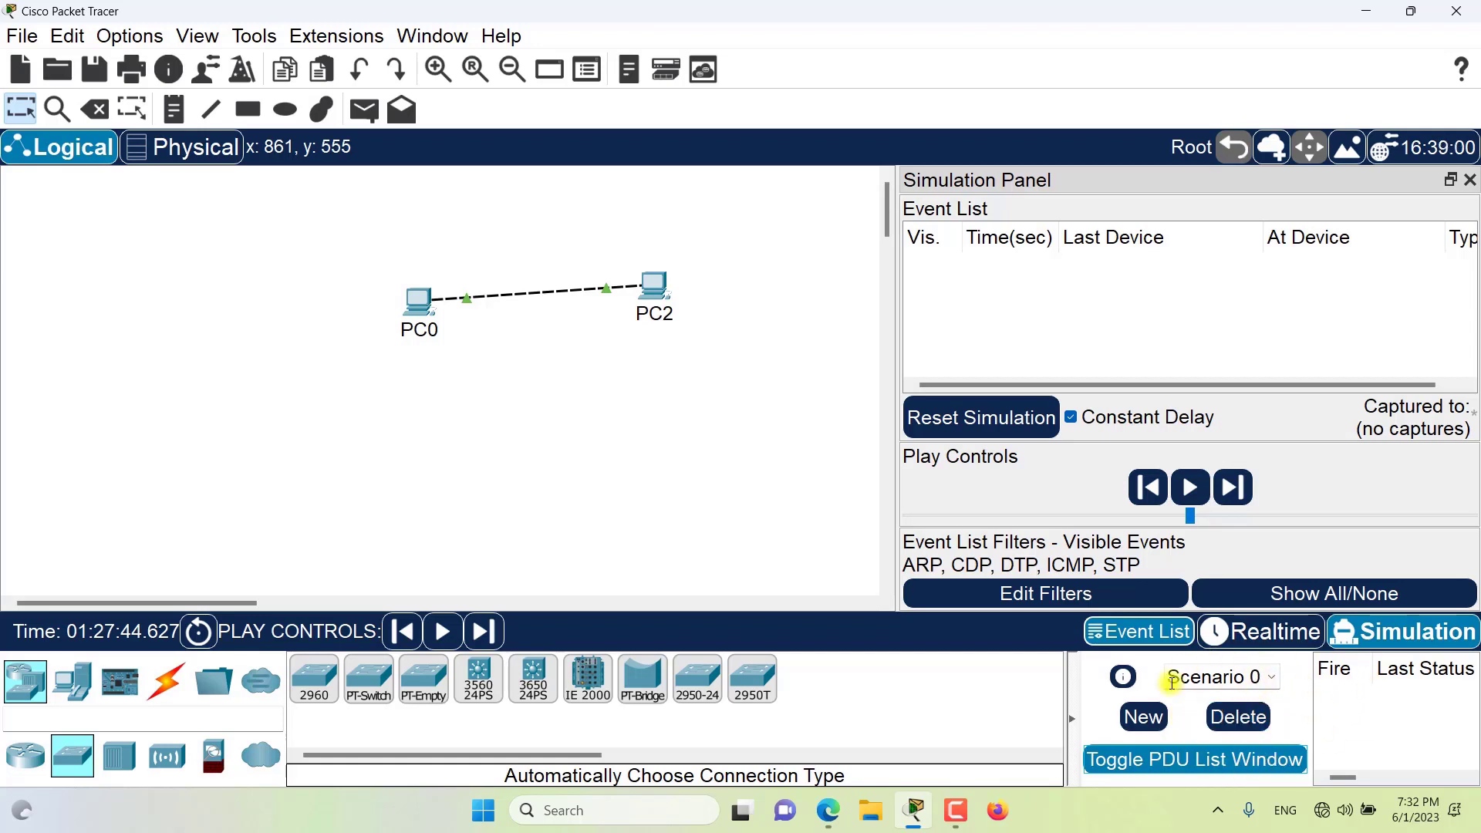
Check the scenario list and give Scenario 0 the description "This is my scenario with pings".
click(1268, 678)
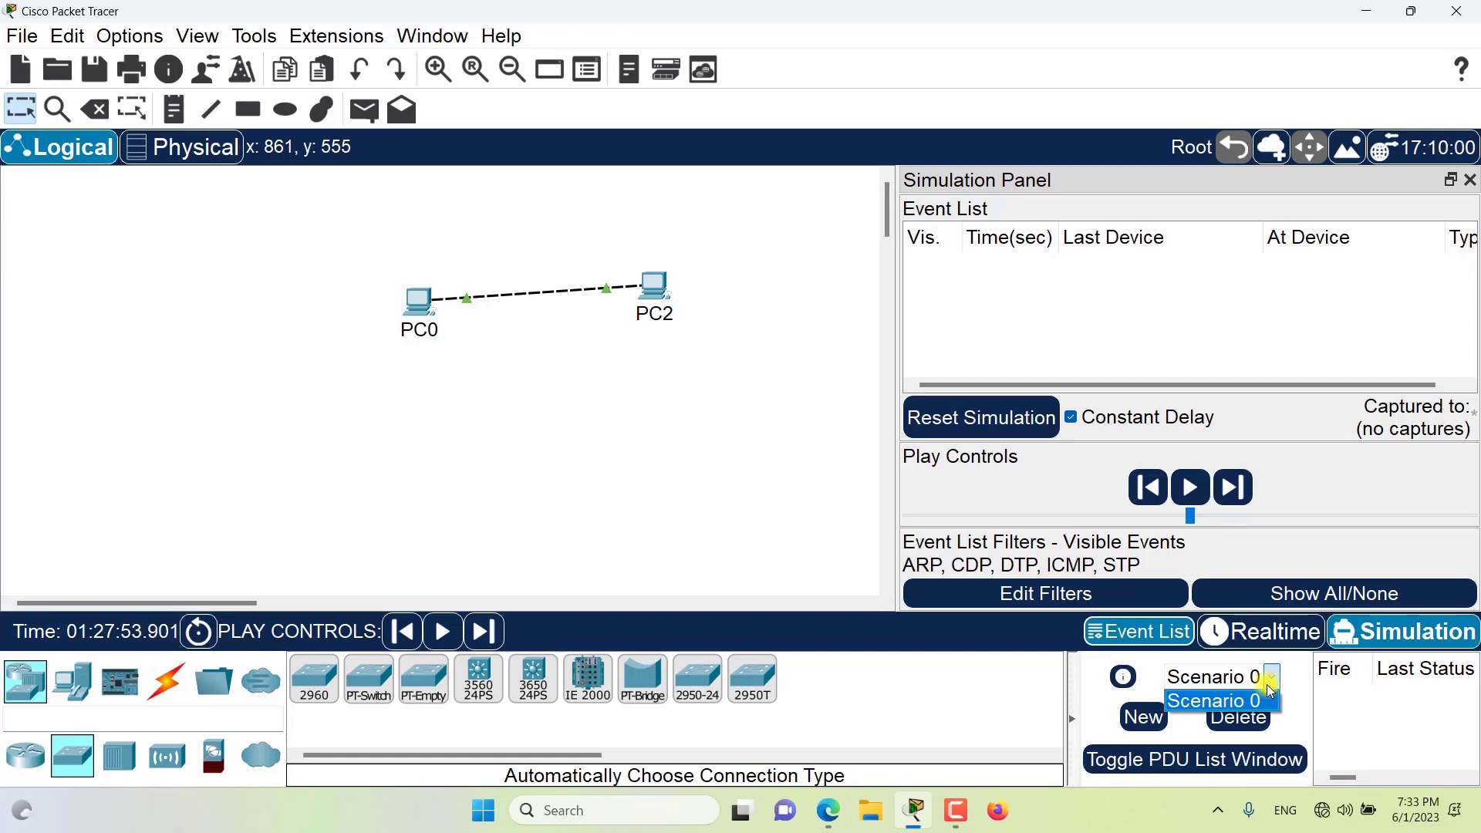
click(1123, 677)
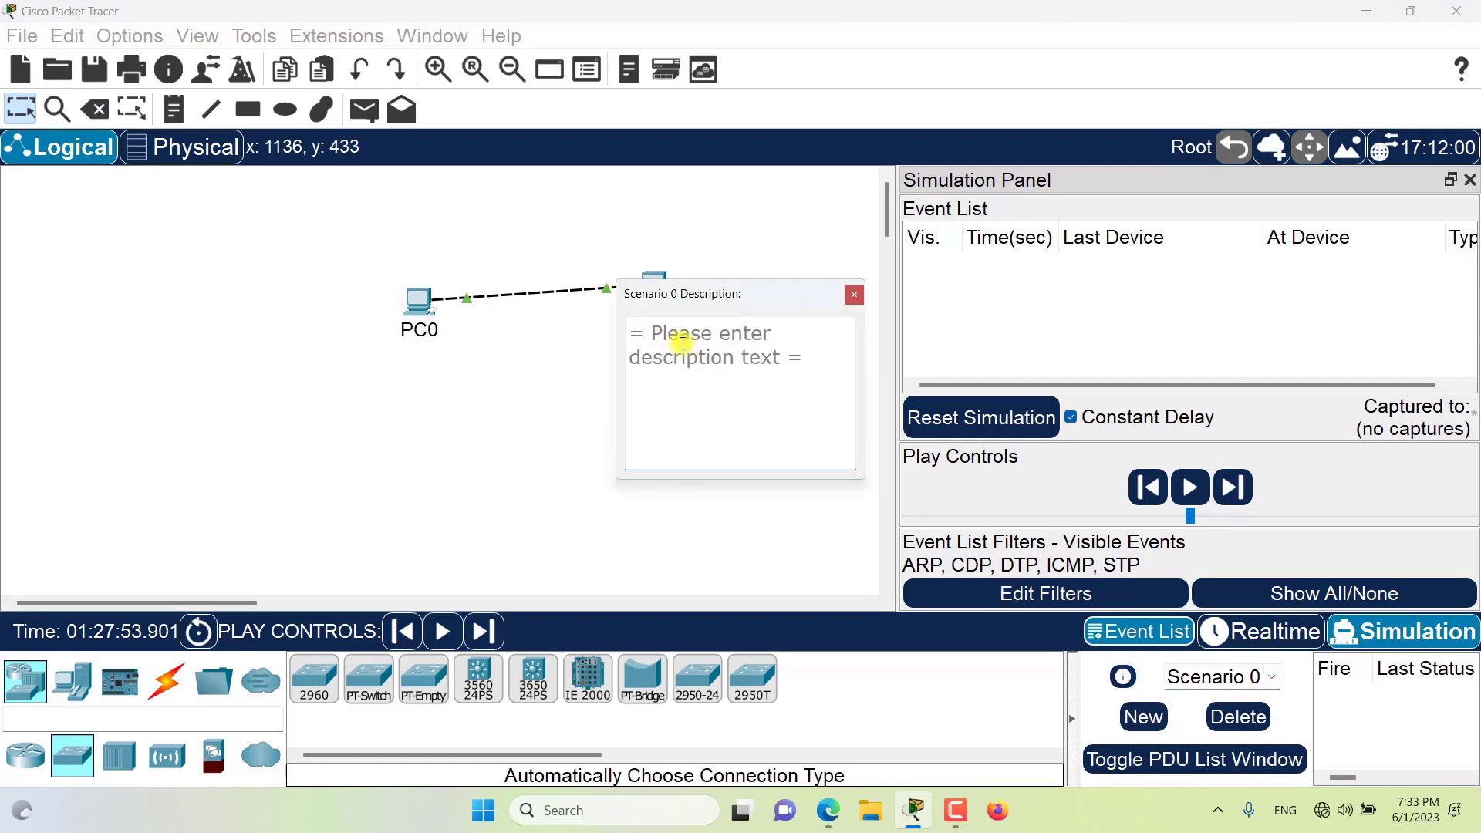
text(This i)
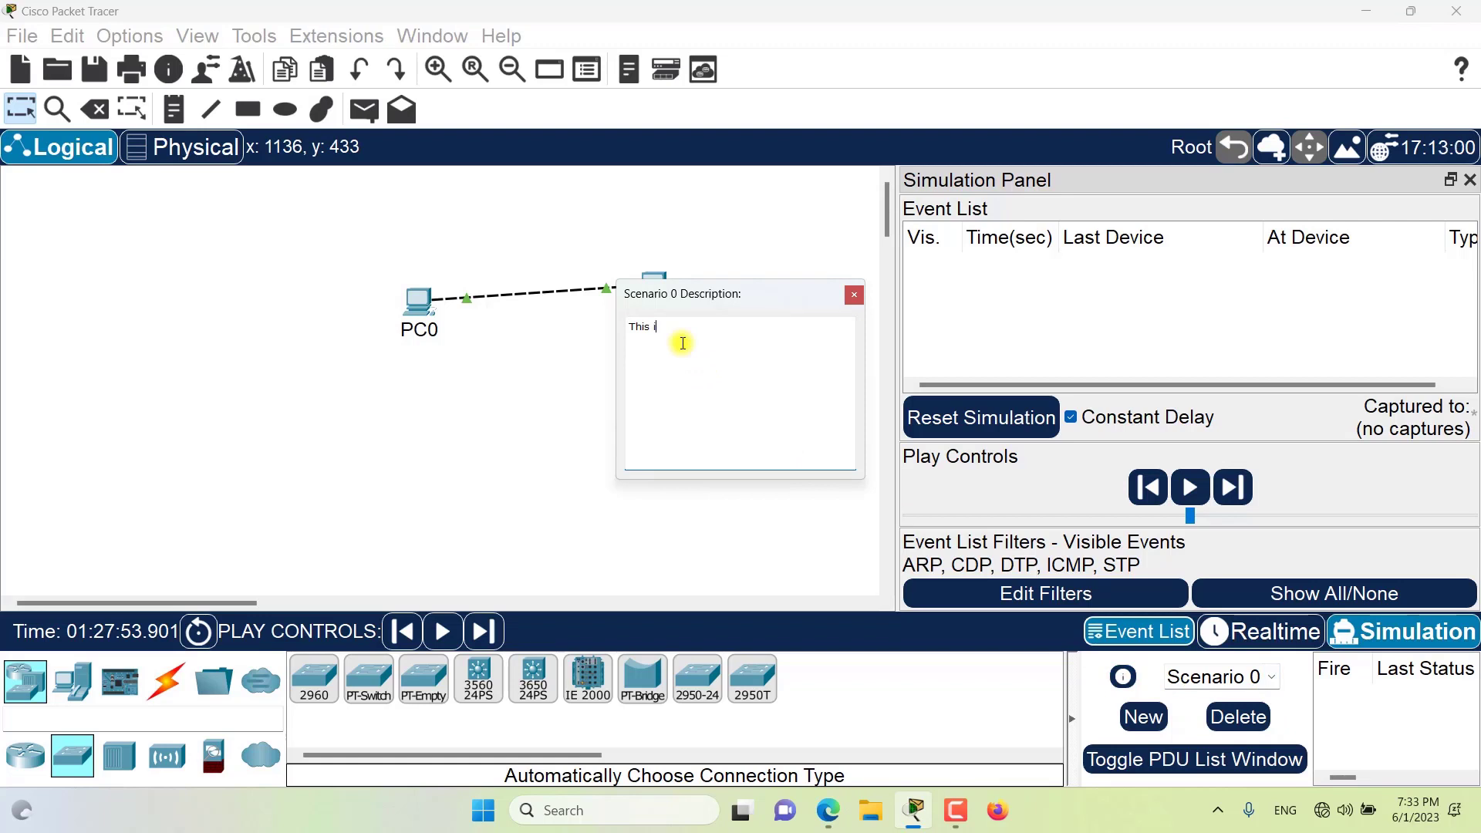
text(s my scenario with pings)
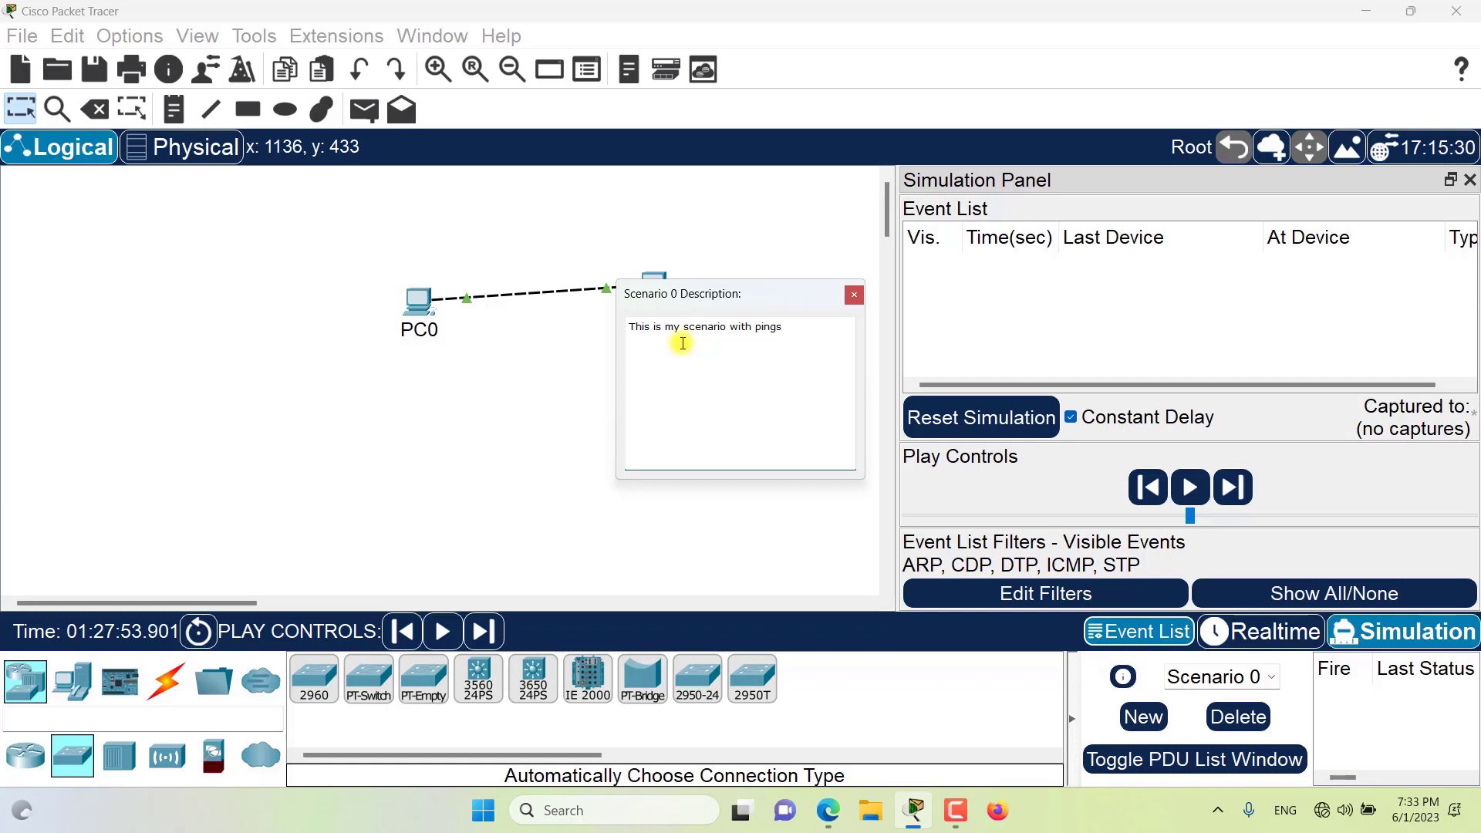
click(1101, 707)
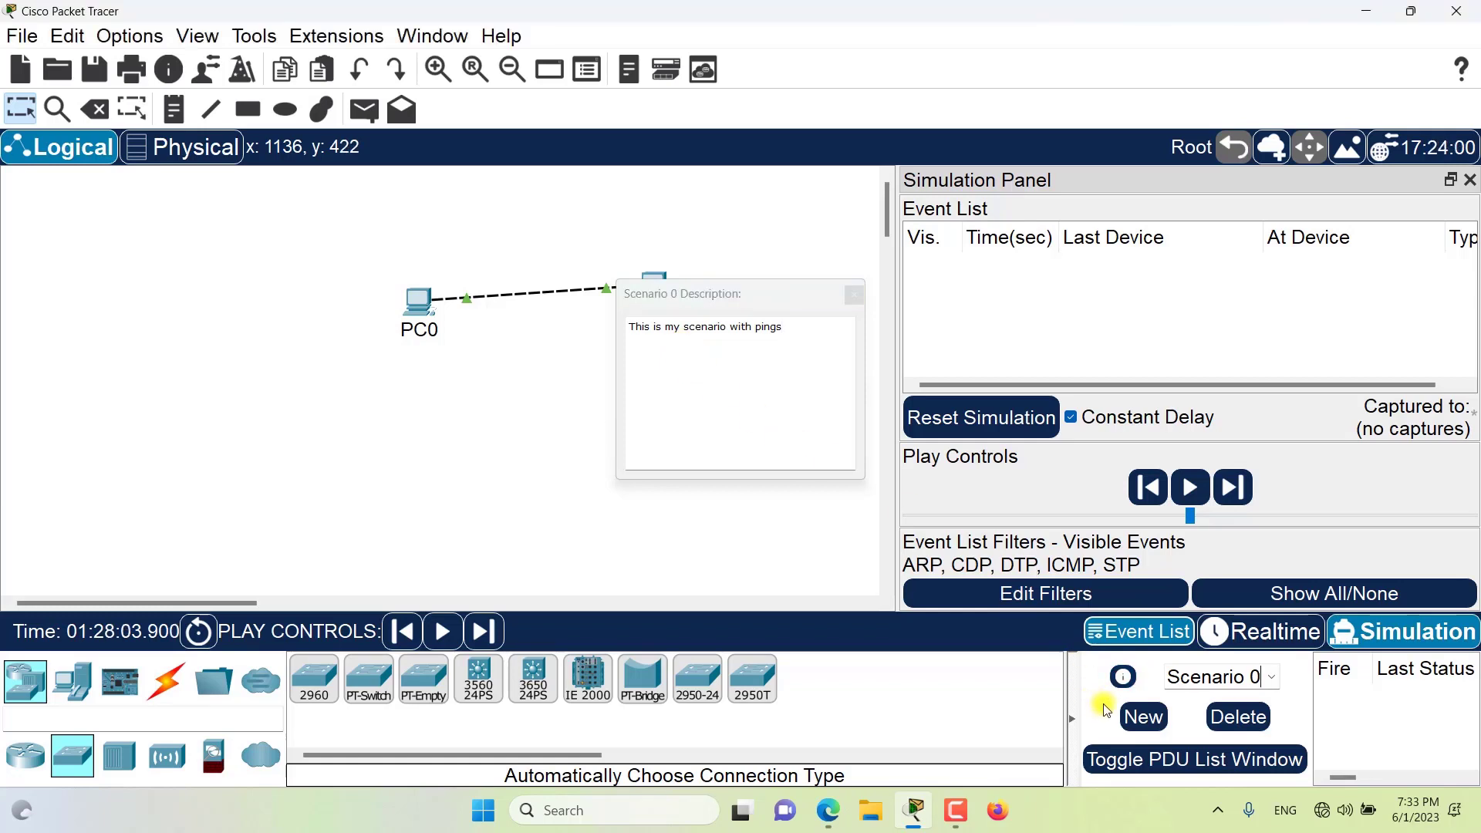
Rename Scenario 0 as "My Scenario".
double_click(1200, 678)
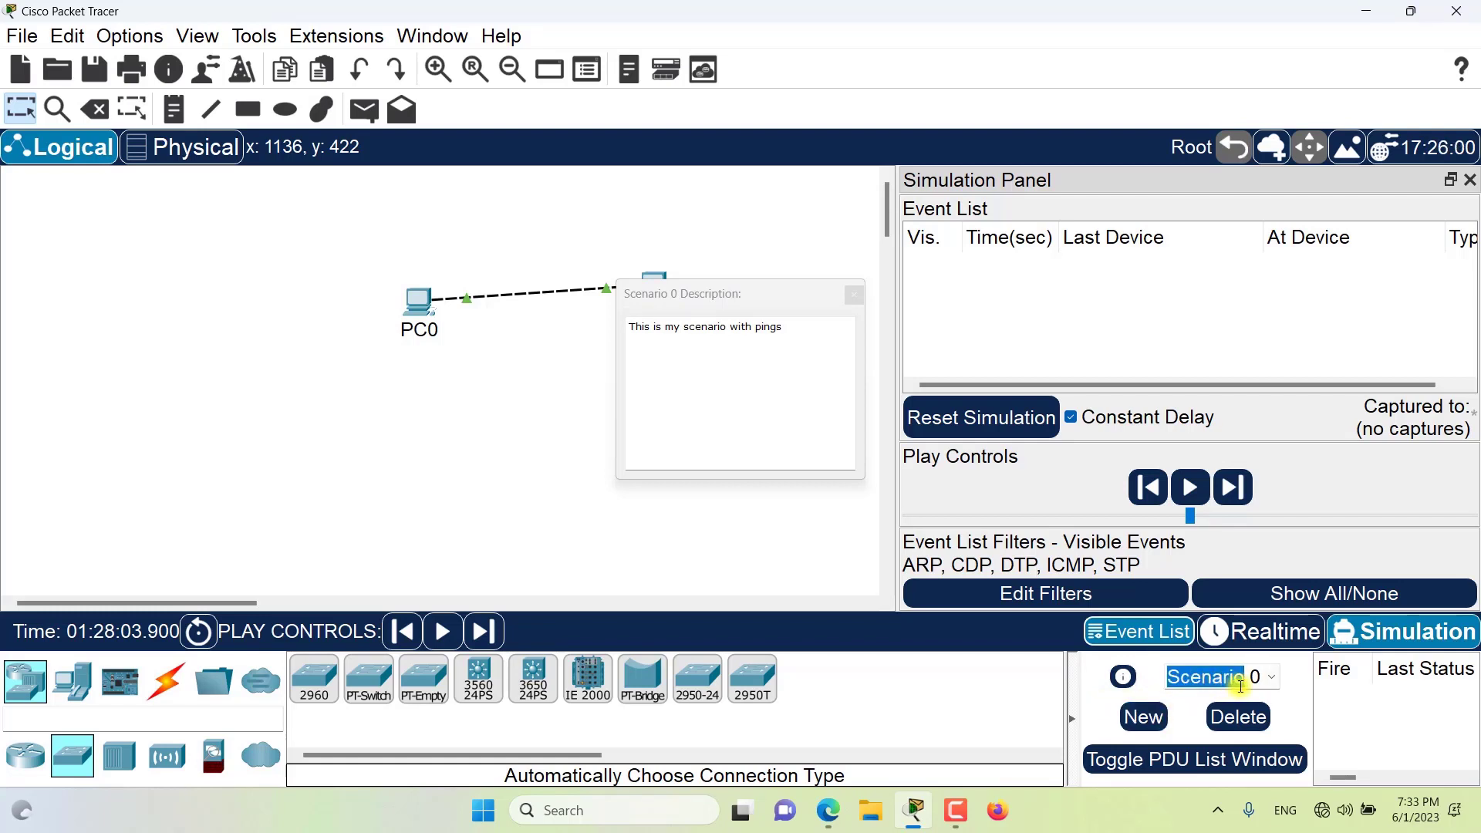
text(My)
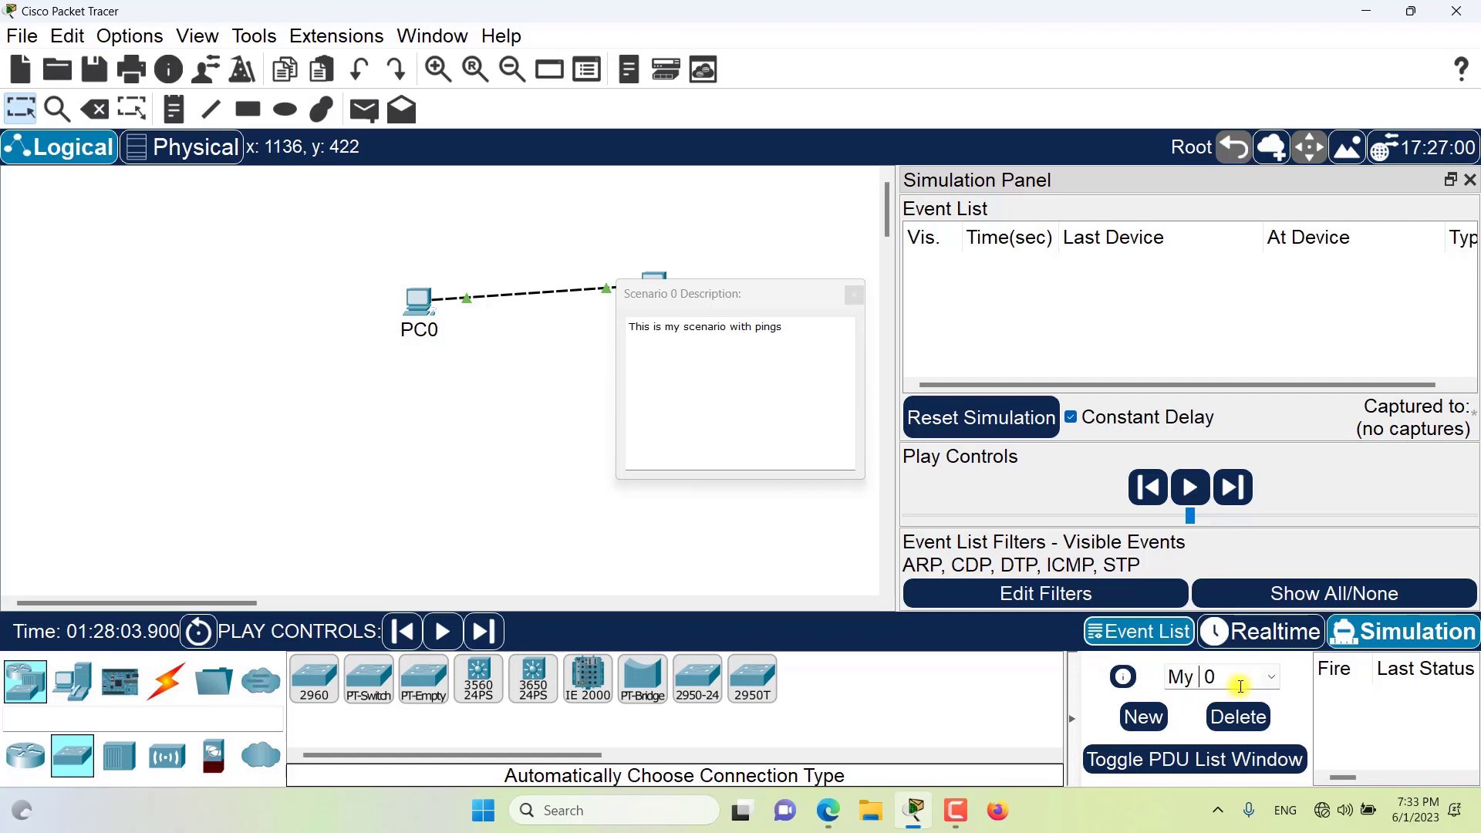
text( Scenario)
click(1271, 678)
click(1271, 678)
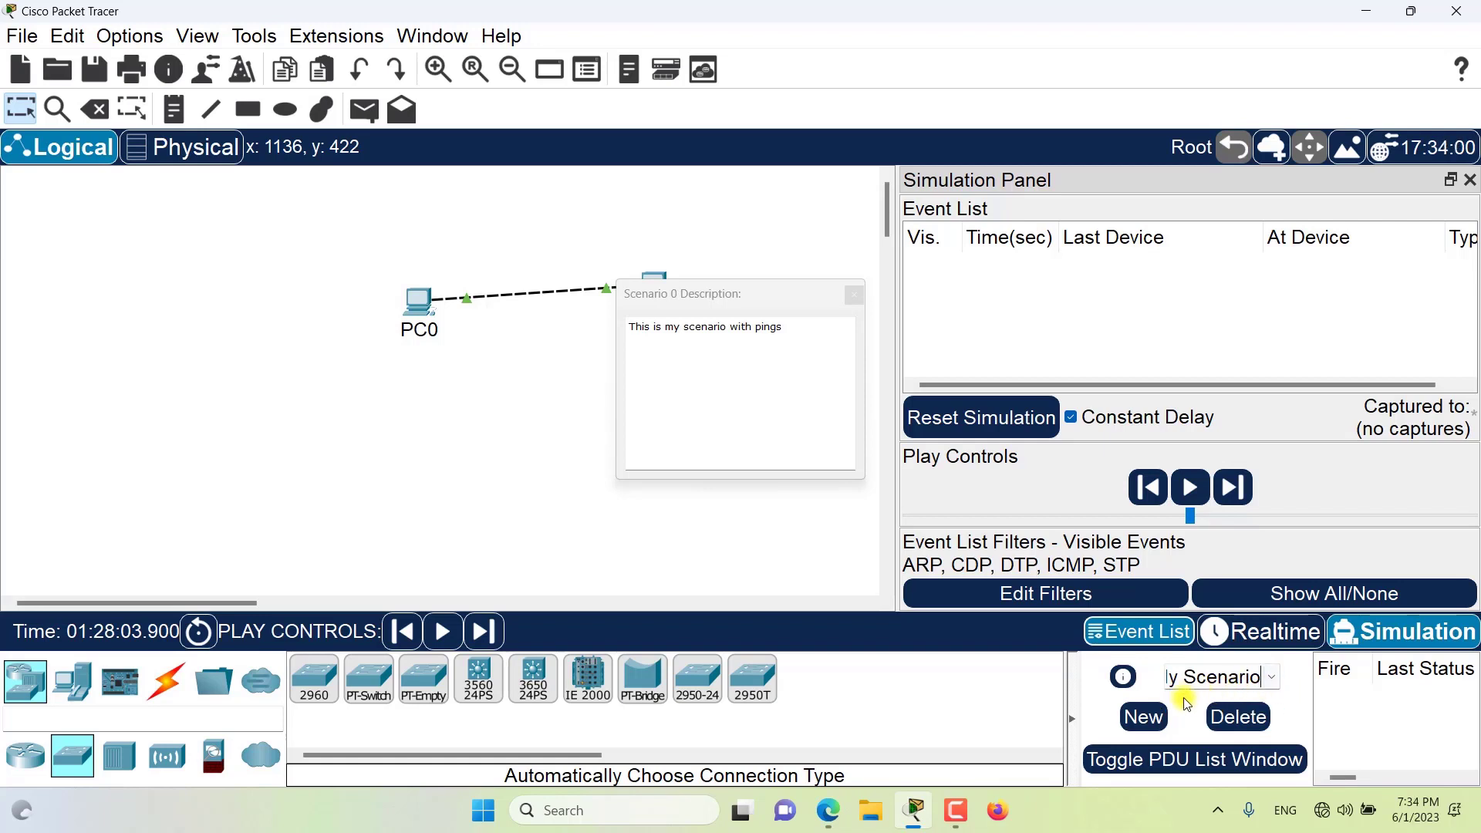
Create a new scenario and check the list of available scenarios, keeping the new one selected.
click(1137, 721)
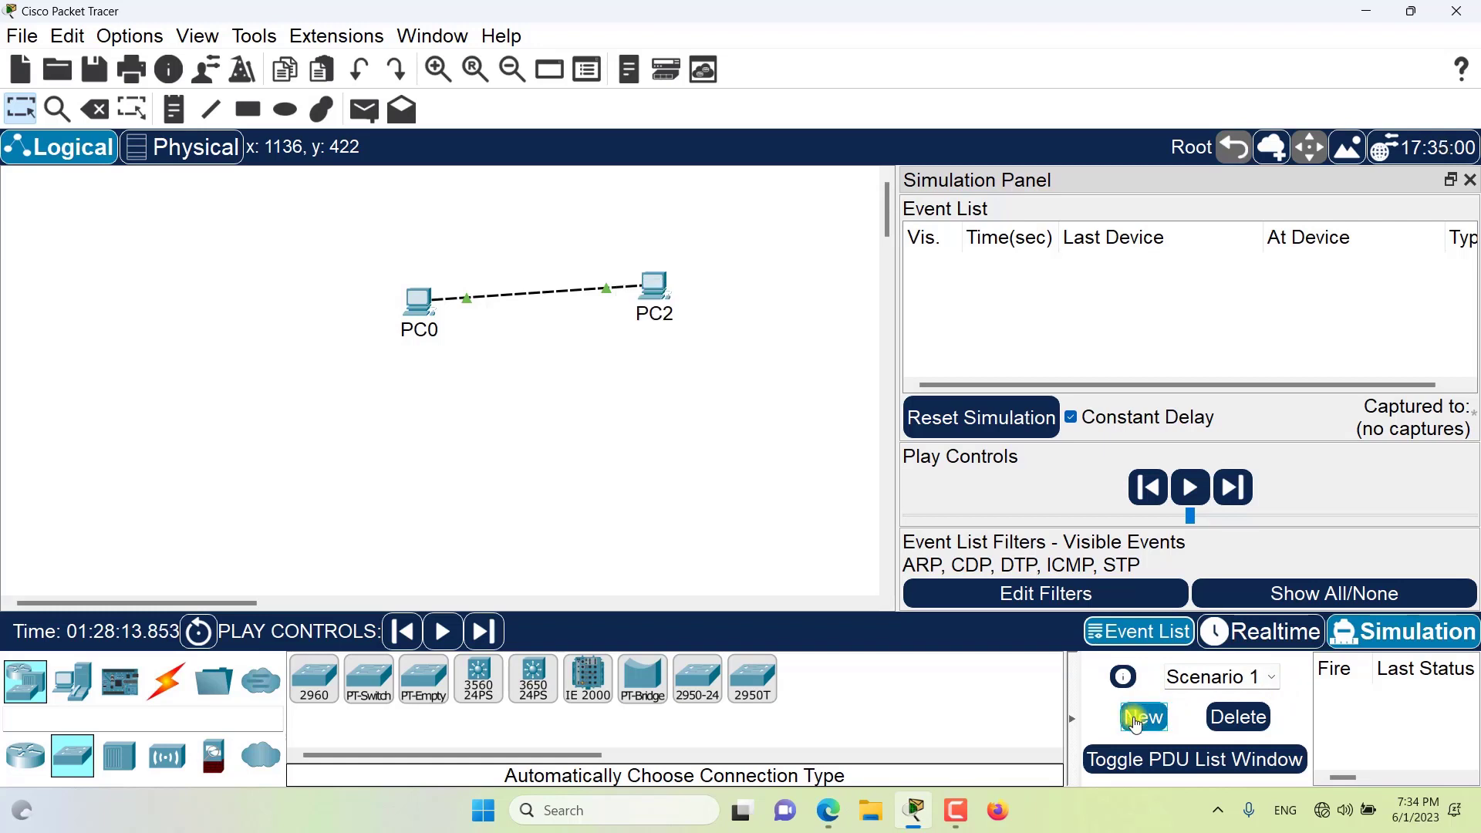
click(1272, 676)
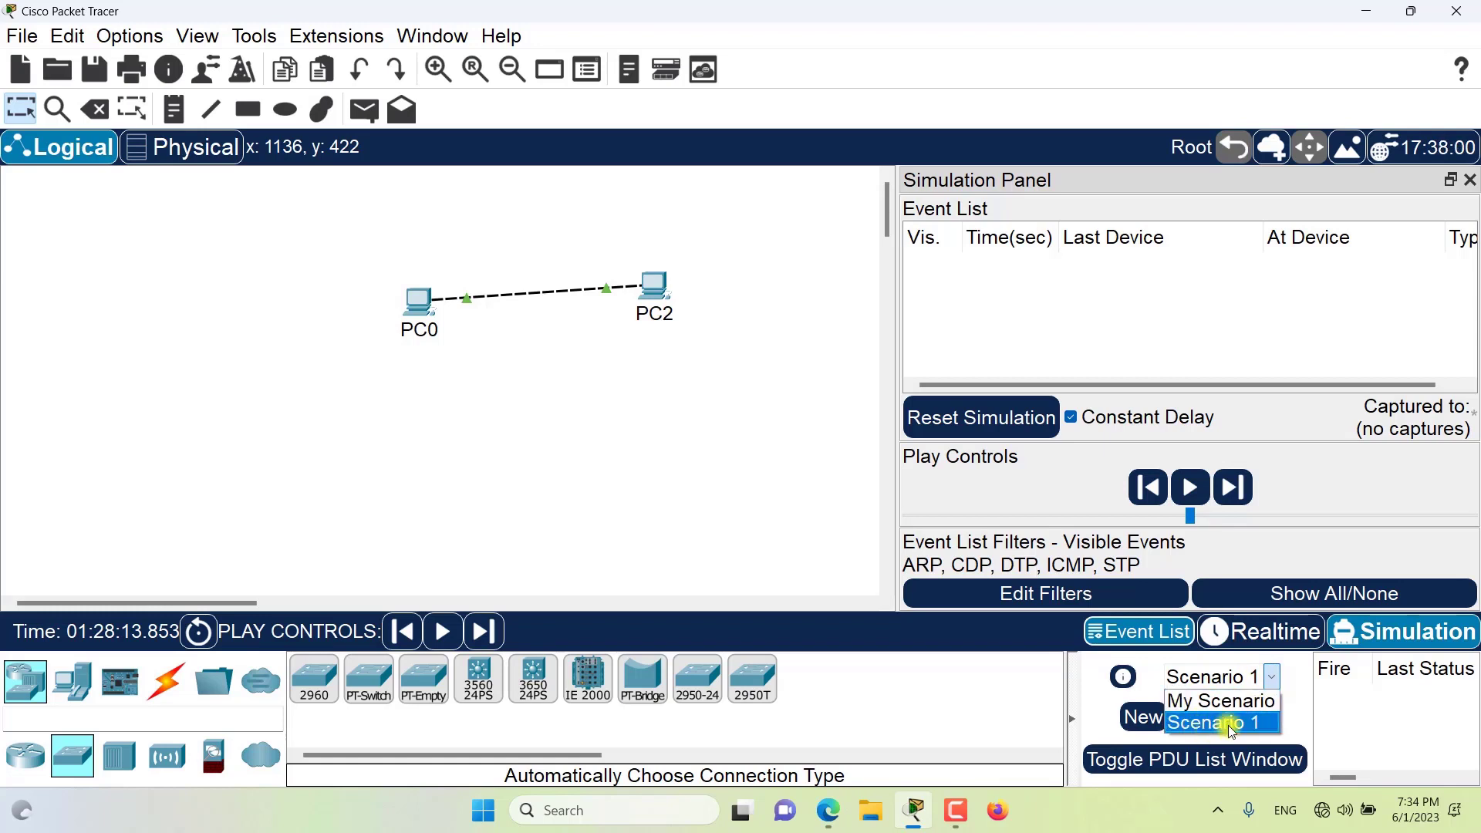
click(1250, 678)
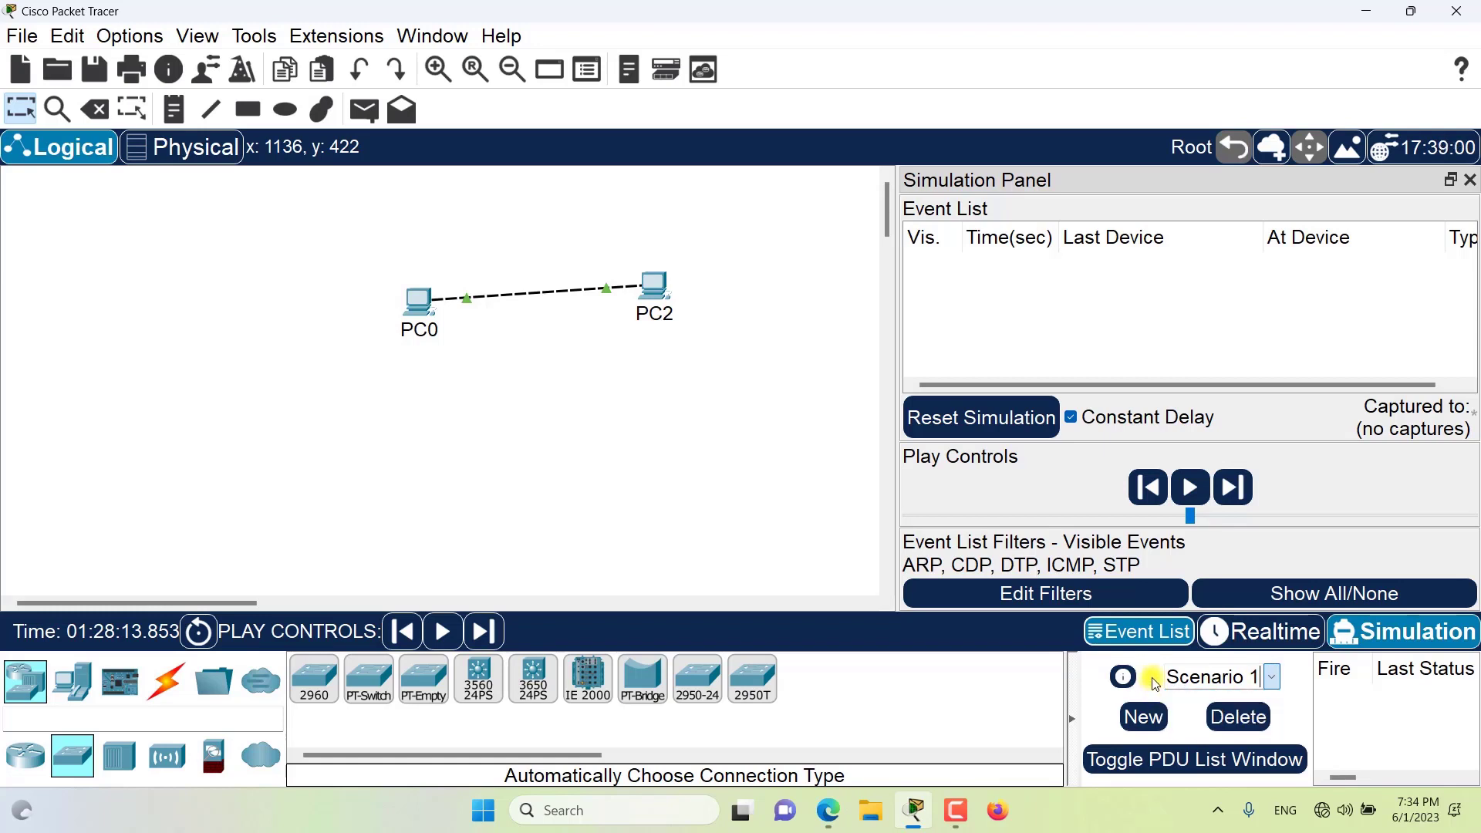
Switch to My Scenario, view its description, delete that scenario and check the remaining scenario list.
click(1249, 678)
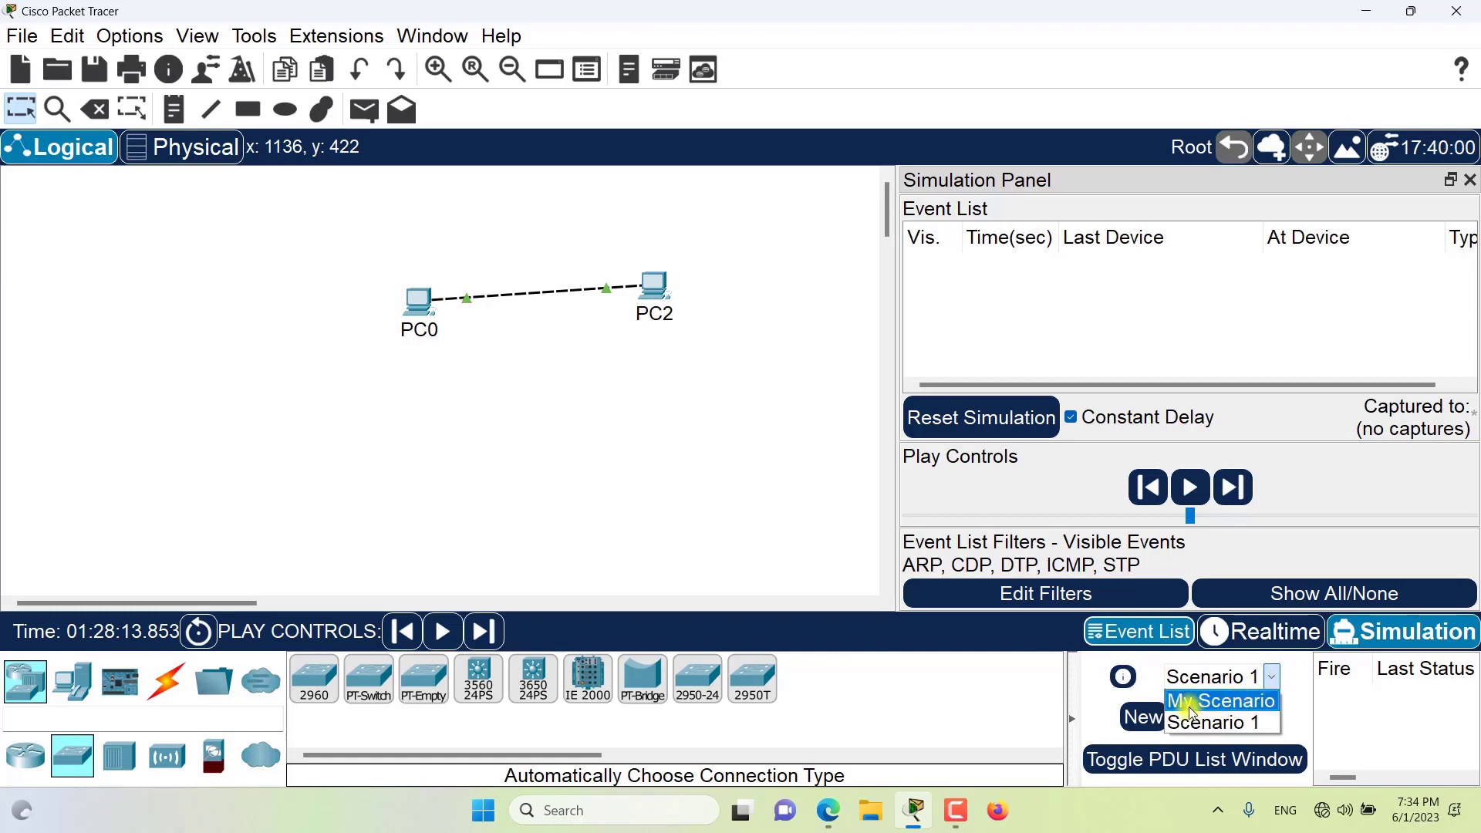
click(1202, 702)
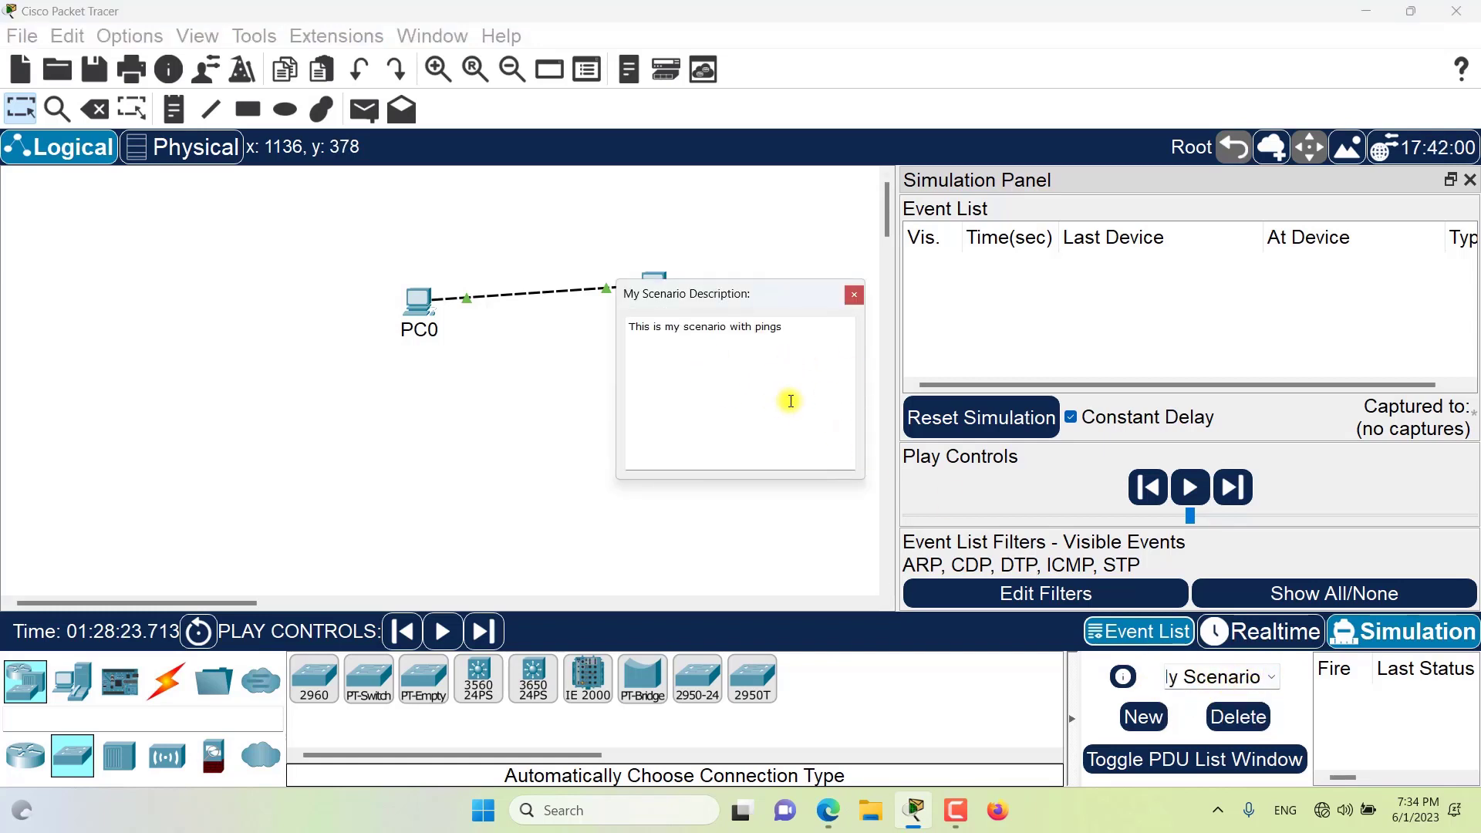
click(1251, 716)
click(1266, 677)
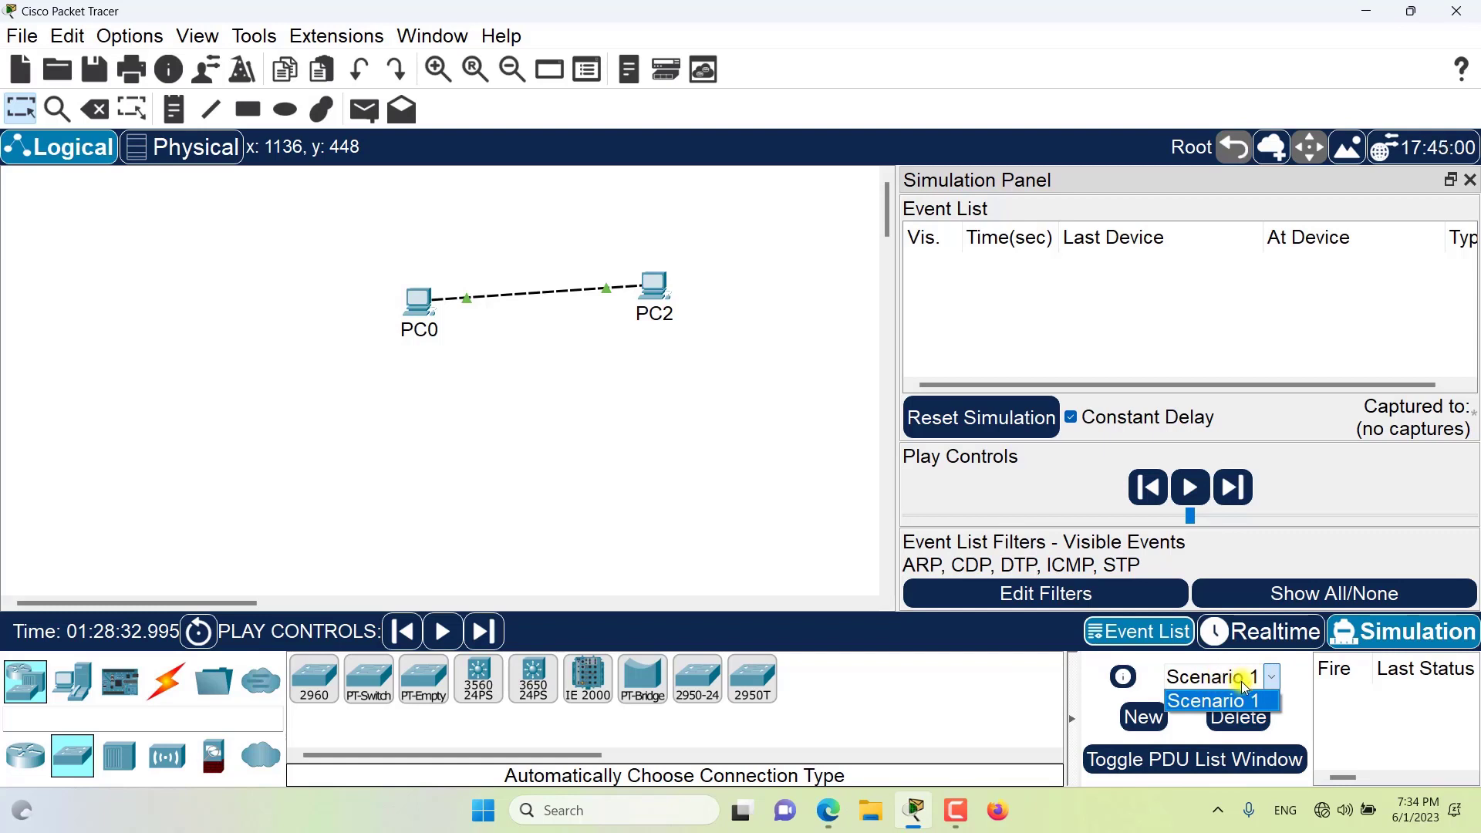
click(1094, 697)
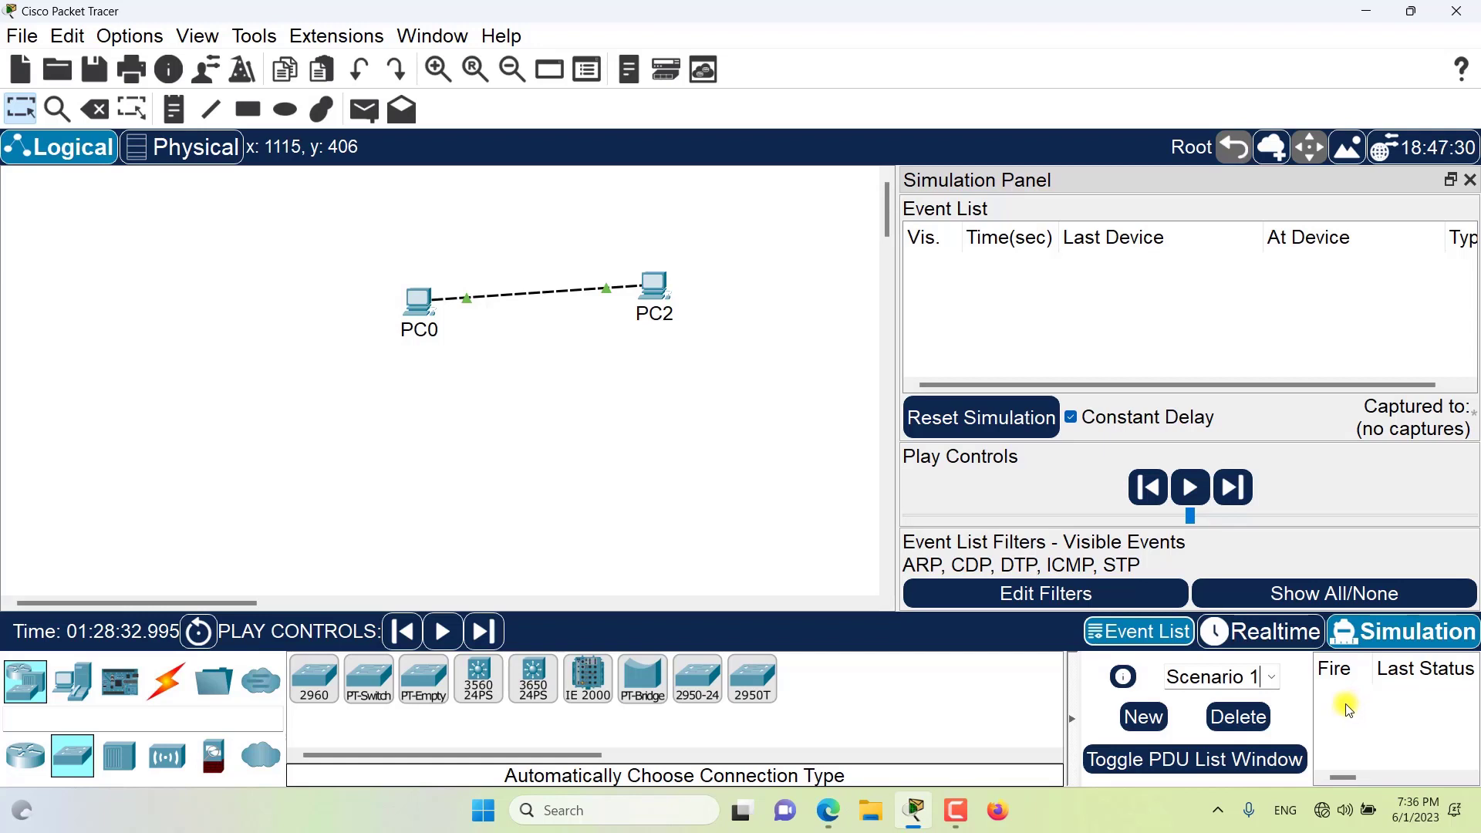
Add a simple PDU from PC0 to PC2 in Scenario 1.
click(367, 116)
click(419, 301)
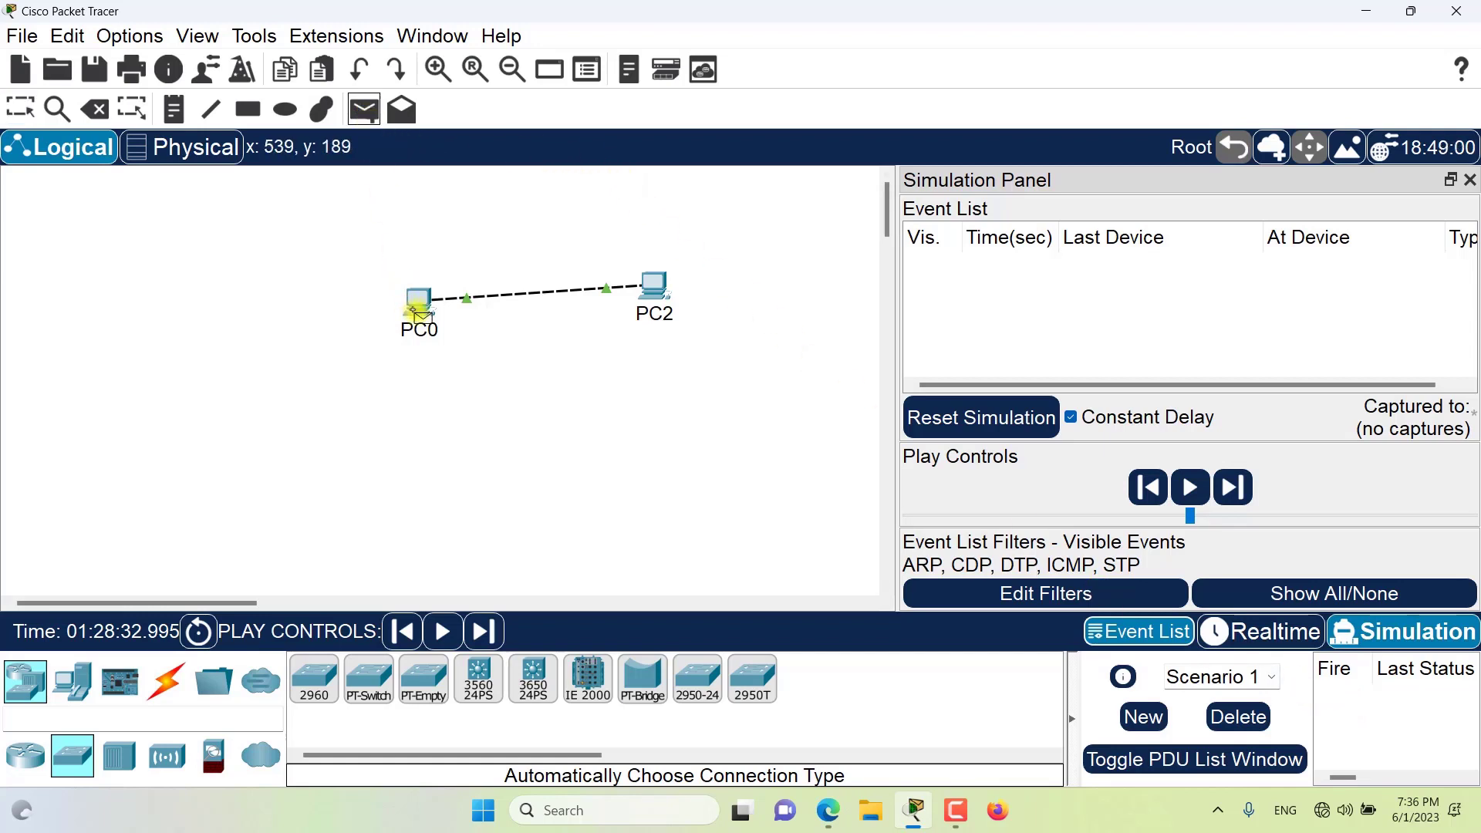
click(666, 293)
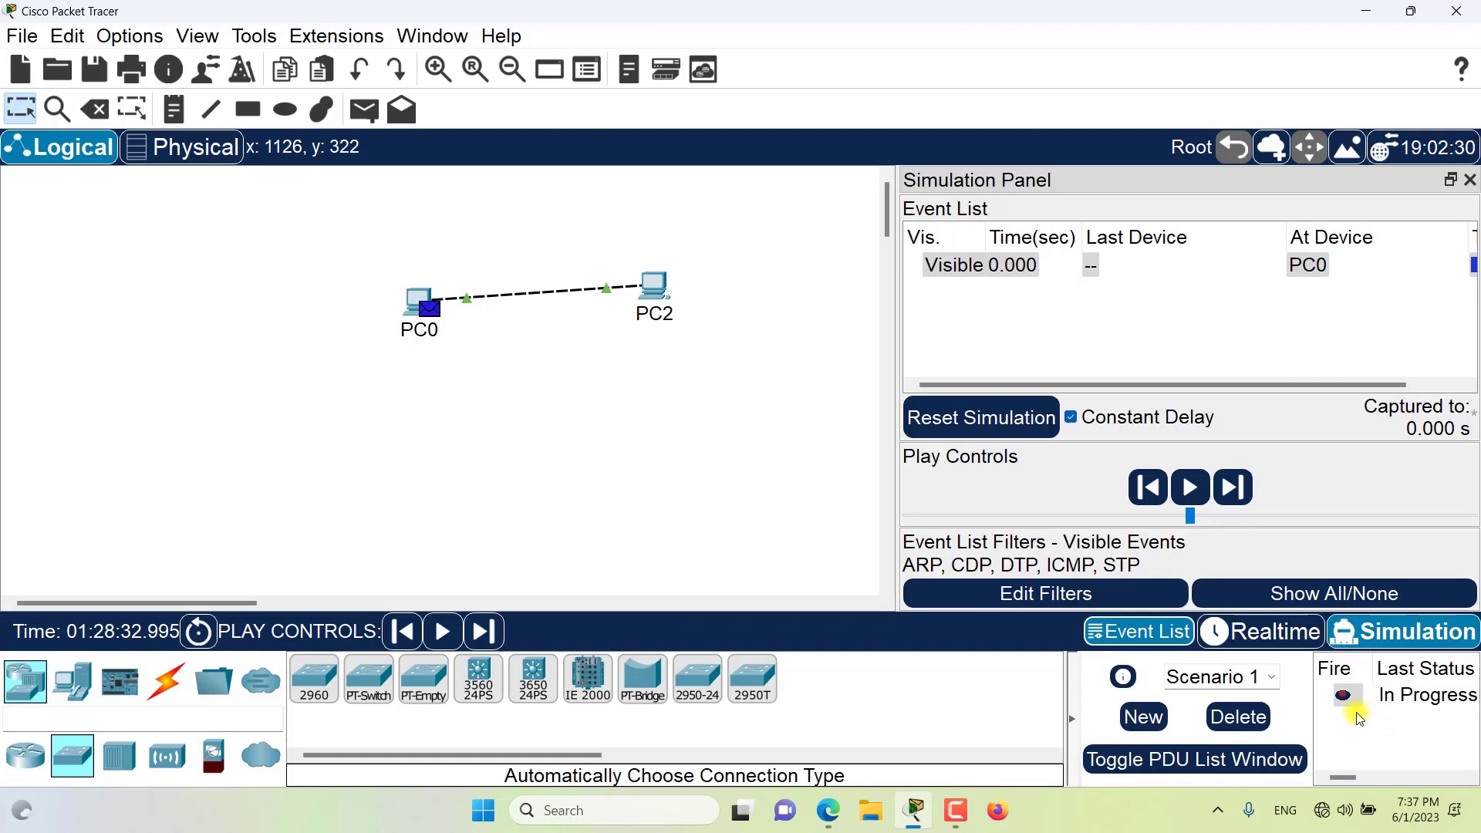
Show the PDU List Window and capture the ping's events forward until it returns to PC0.
click(1166, 760)
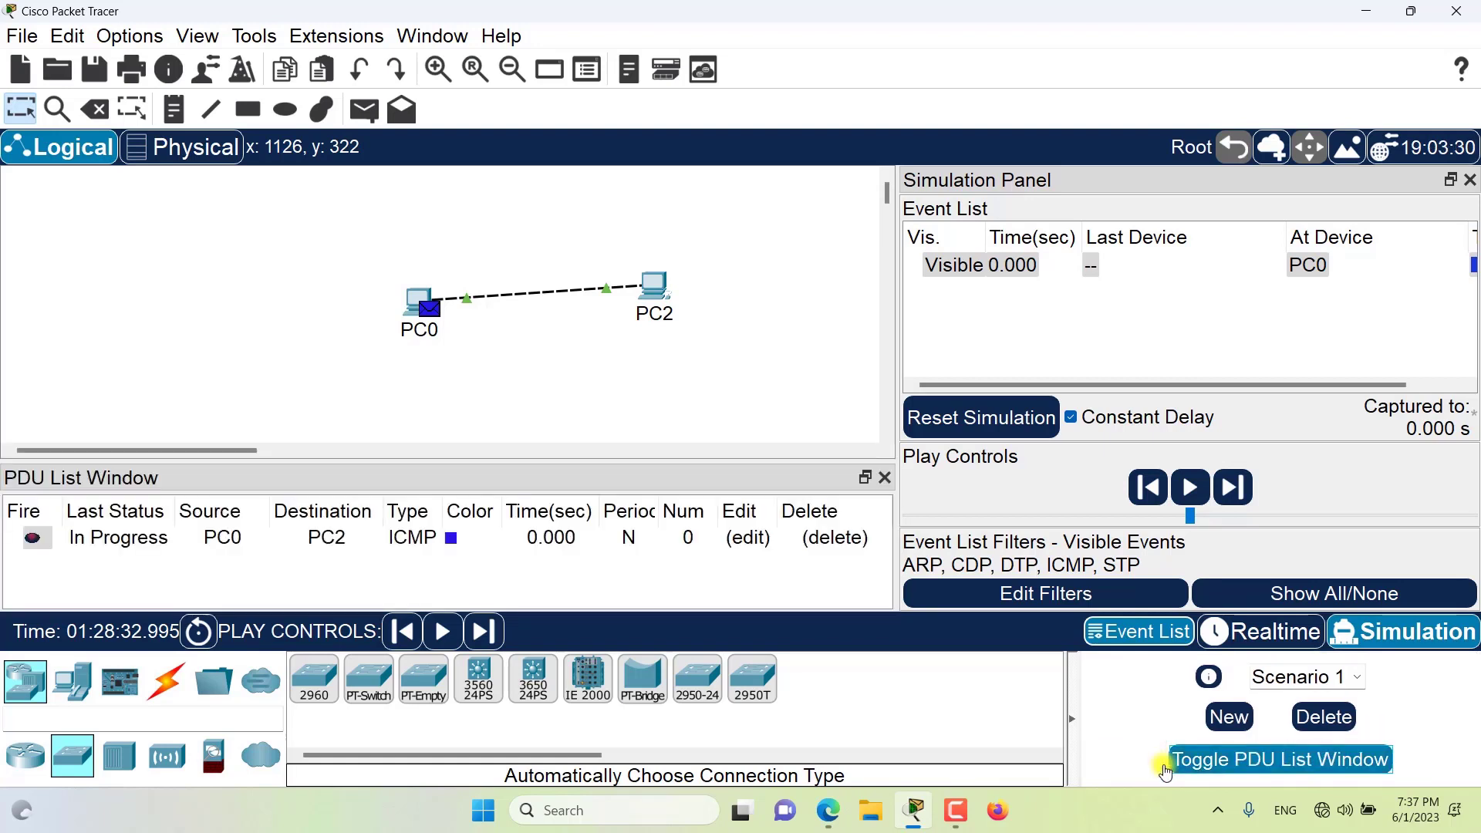
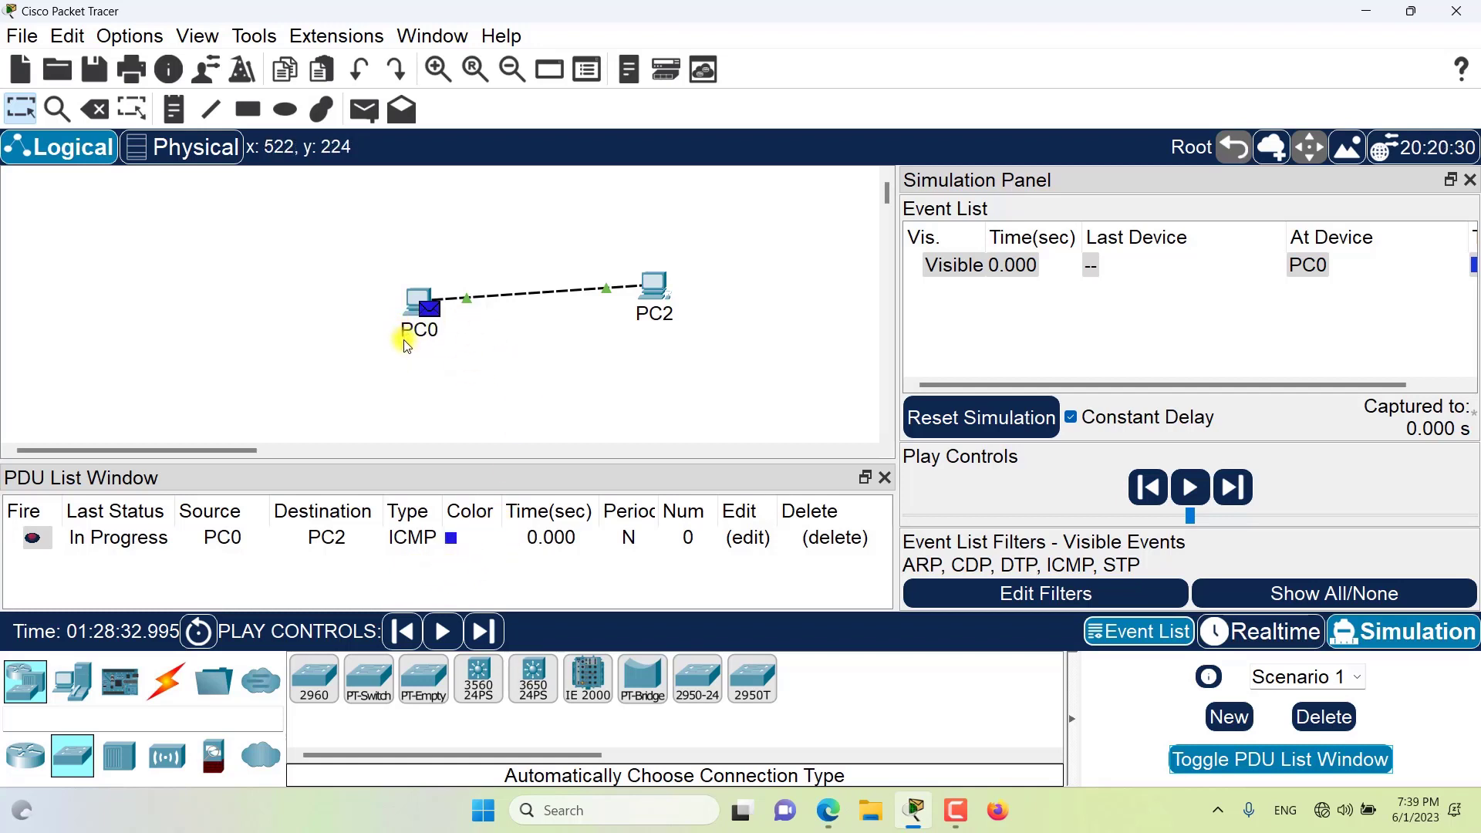
click(463, 537)
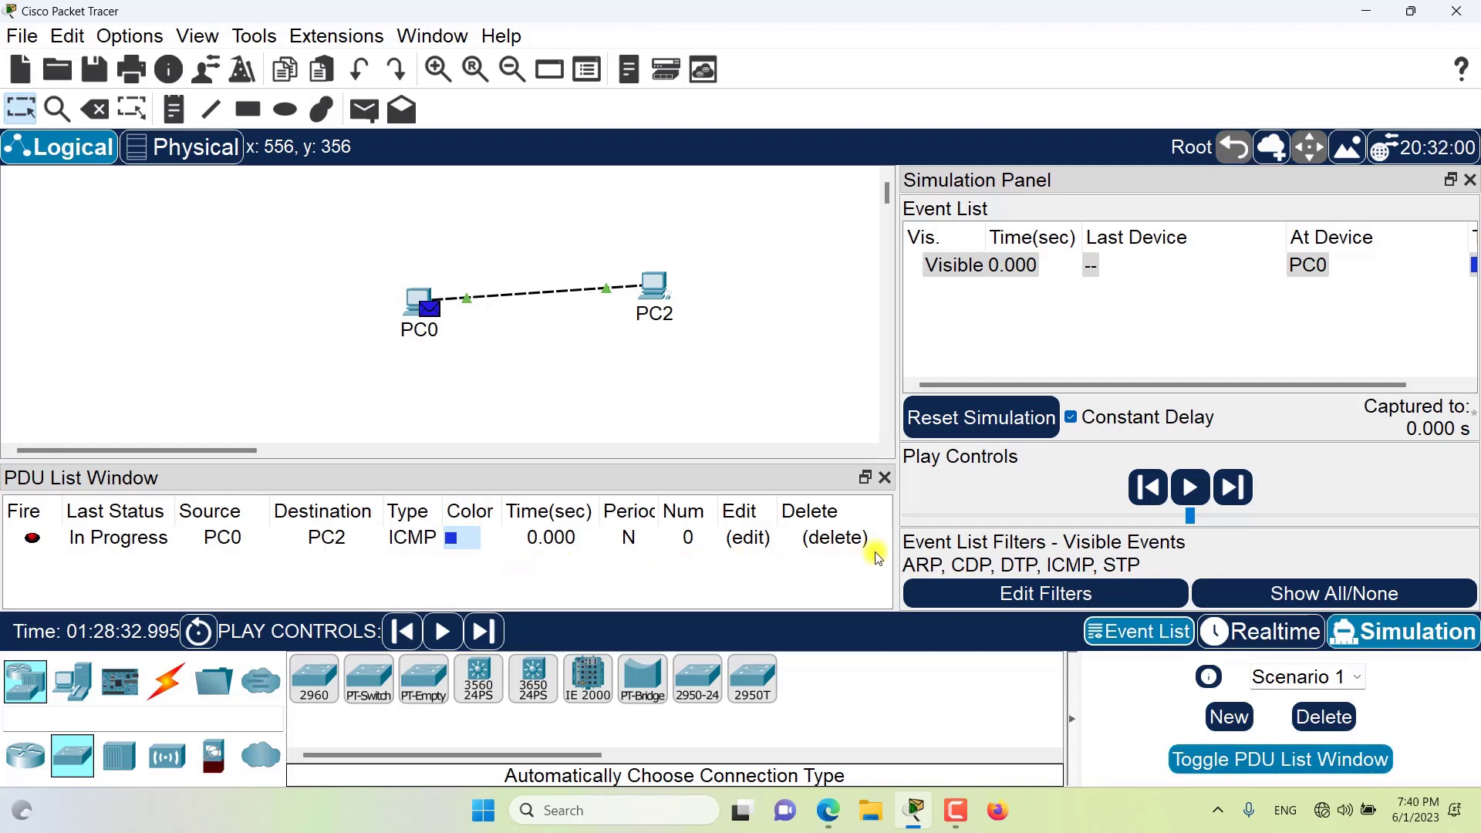
click(1241, 487)
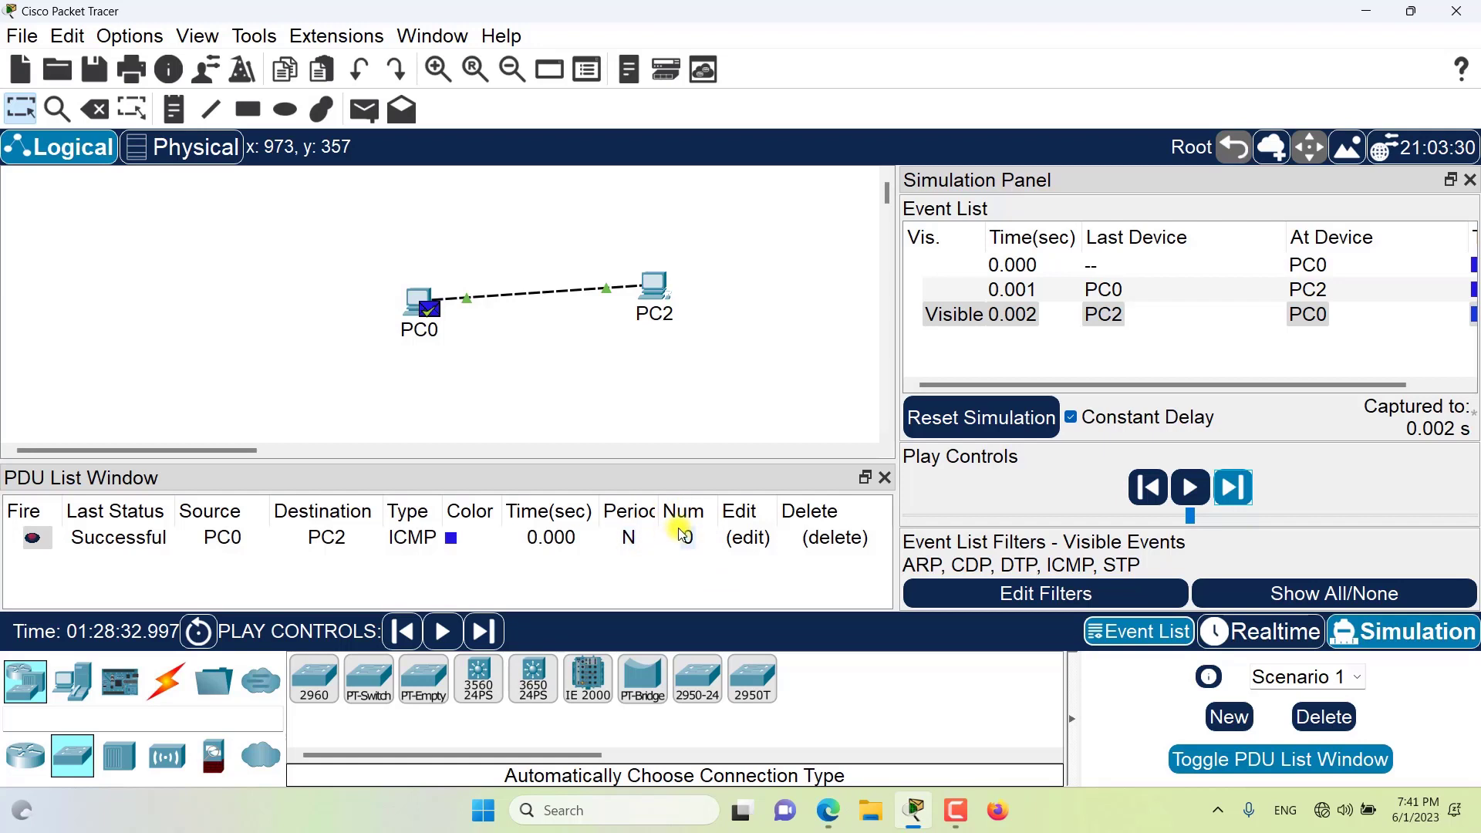
Edit the listed PDU to be periodic with an interval of 5 seconds and apply the changes.
click(749, 538)
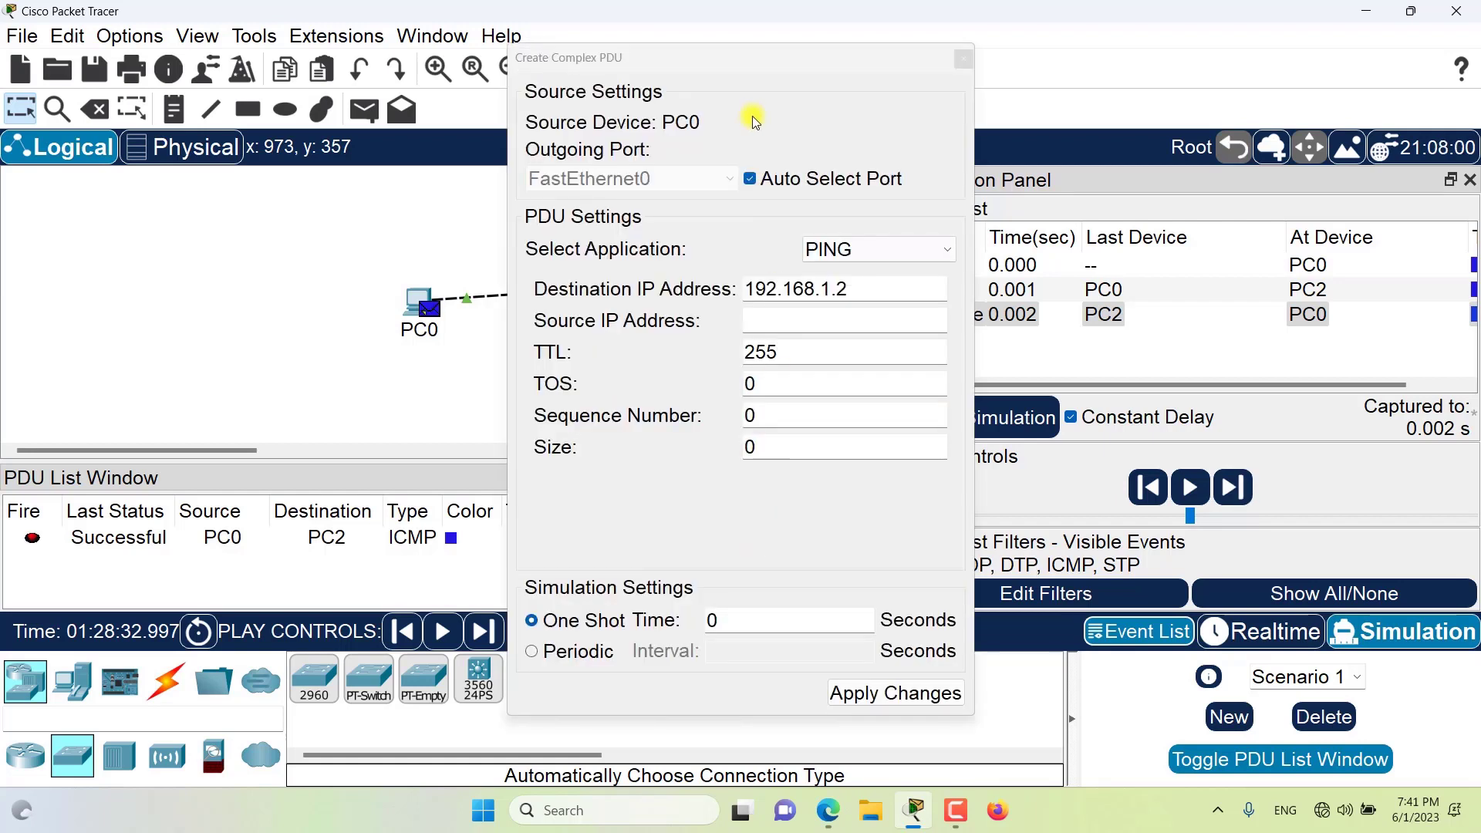
drag(753, 59, 646, 76)
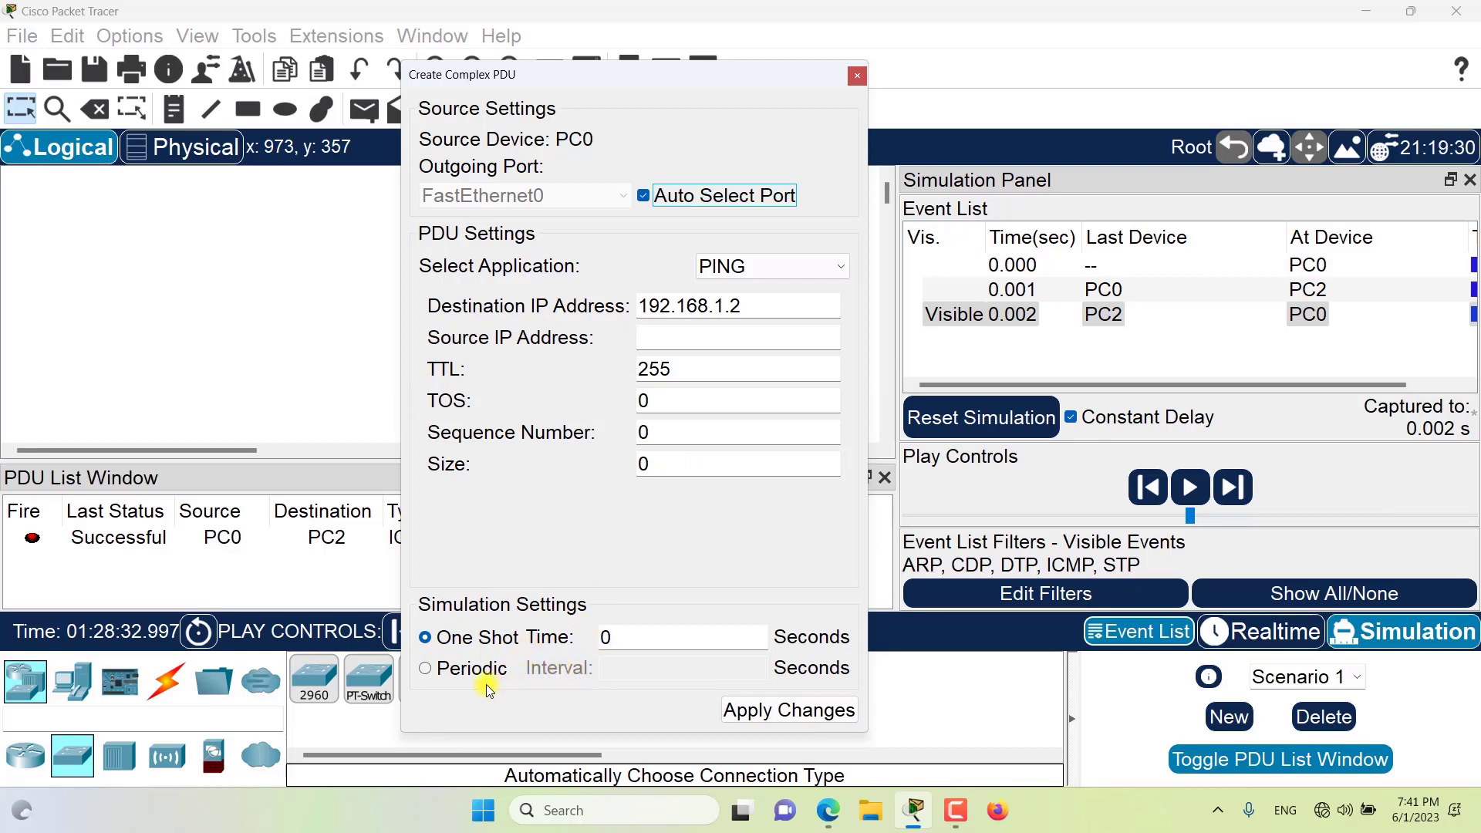
click(427, 676)
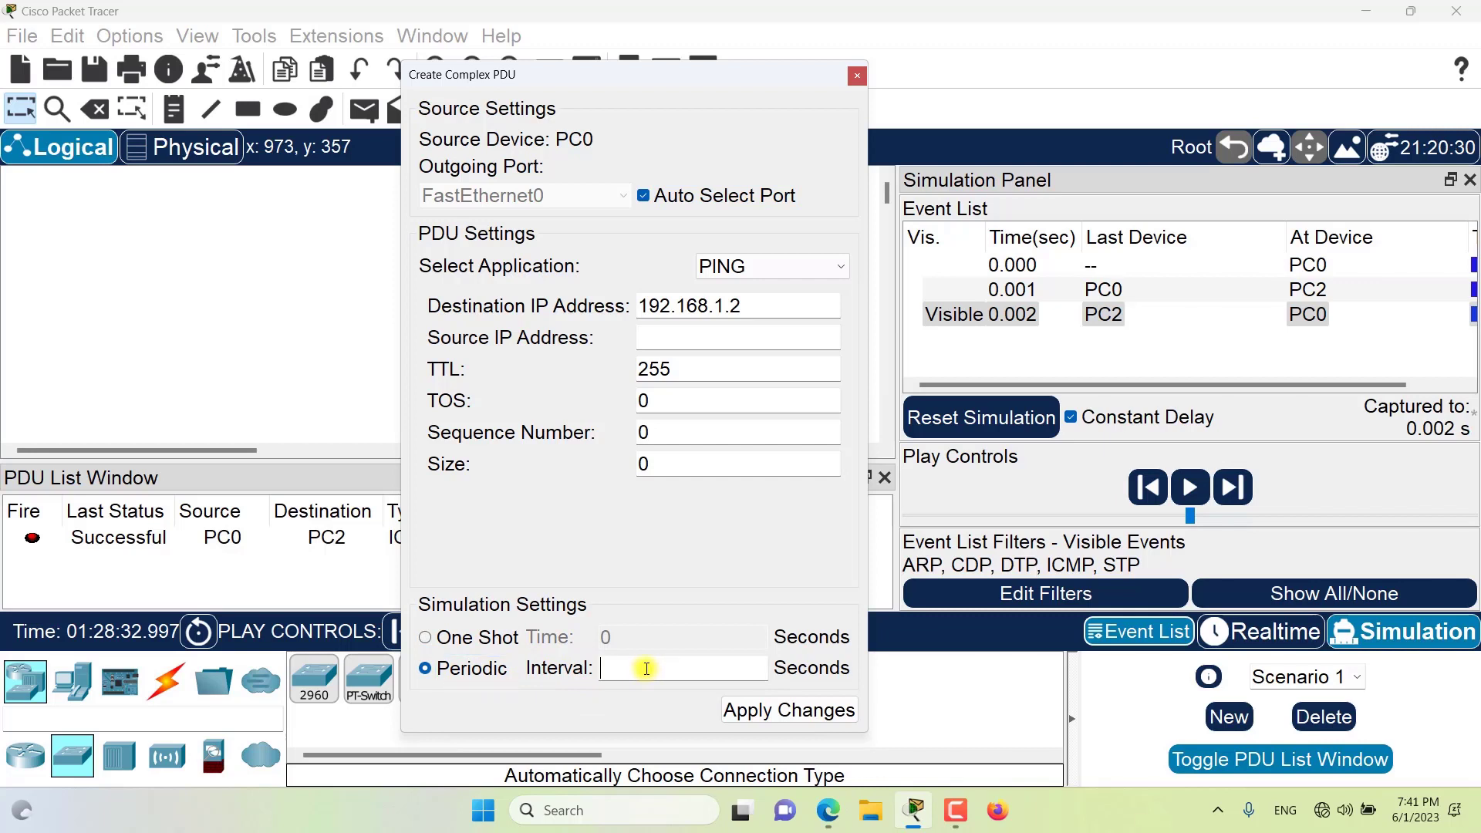
click(635, 682)
text(5)
click(728, 710)
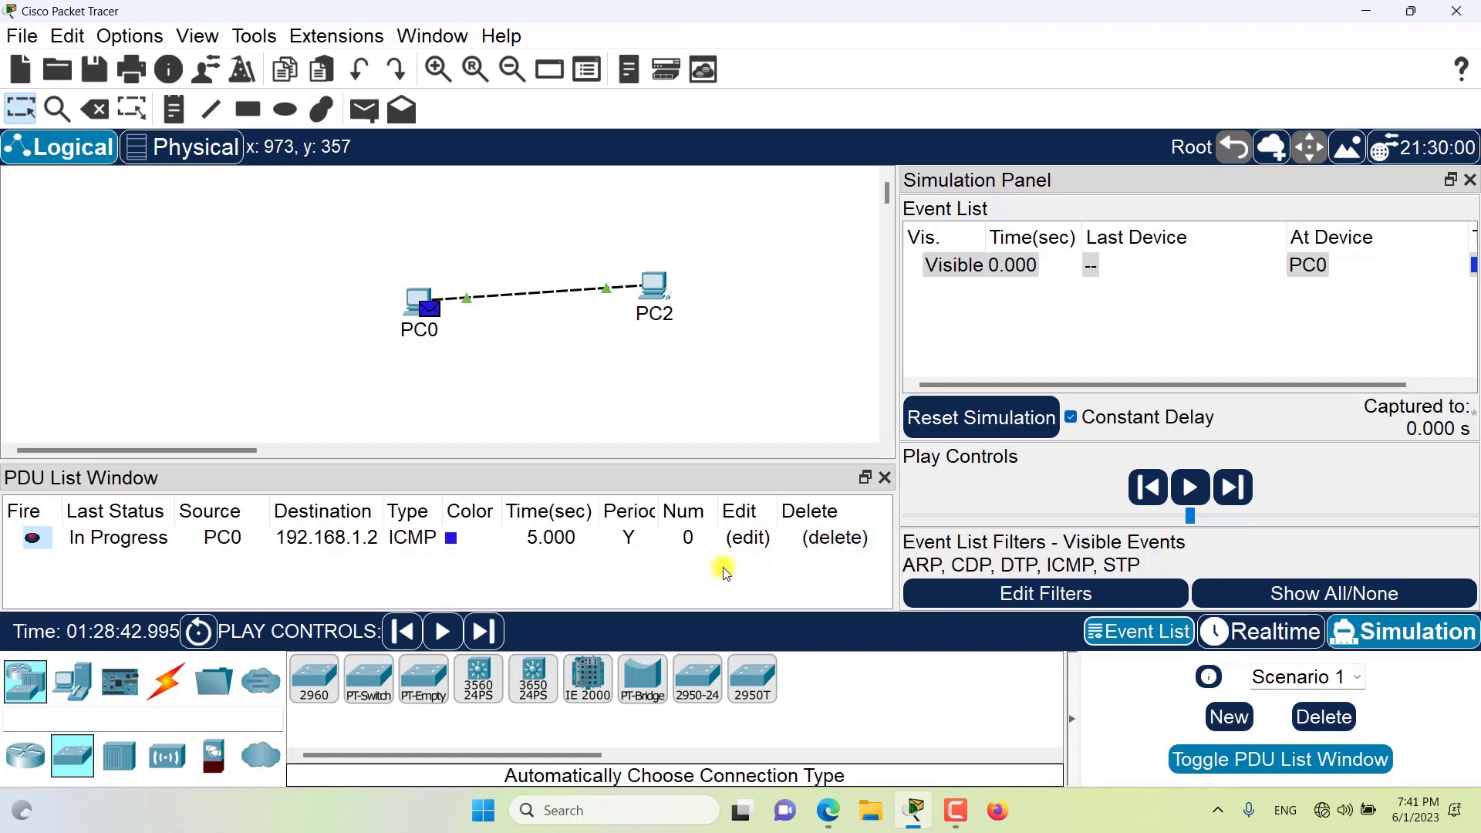
Rearrange the PDU list columns by moving Color after Periodic and back to directly after Type.
drag(469, 511, 686, 515)
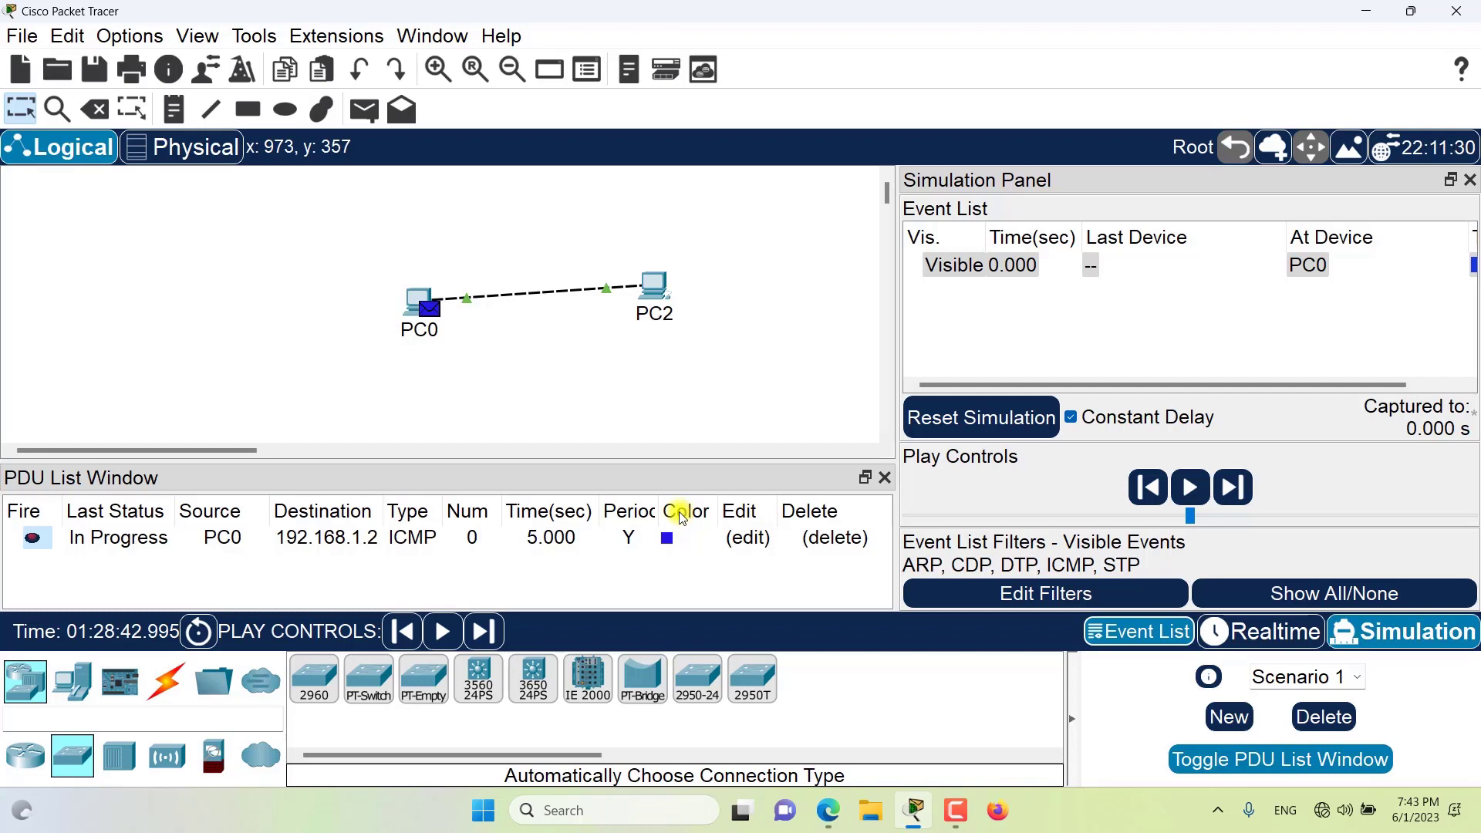
drag(682, 518, 463, 515)
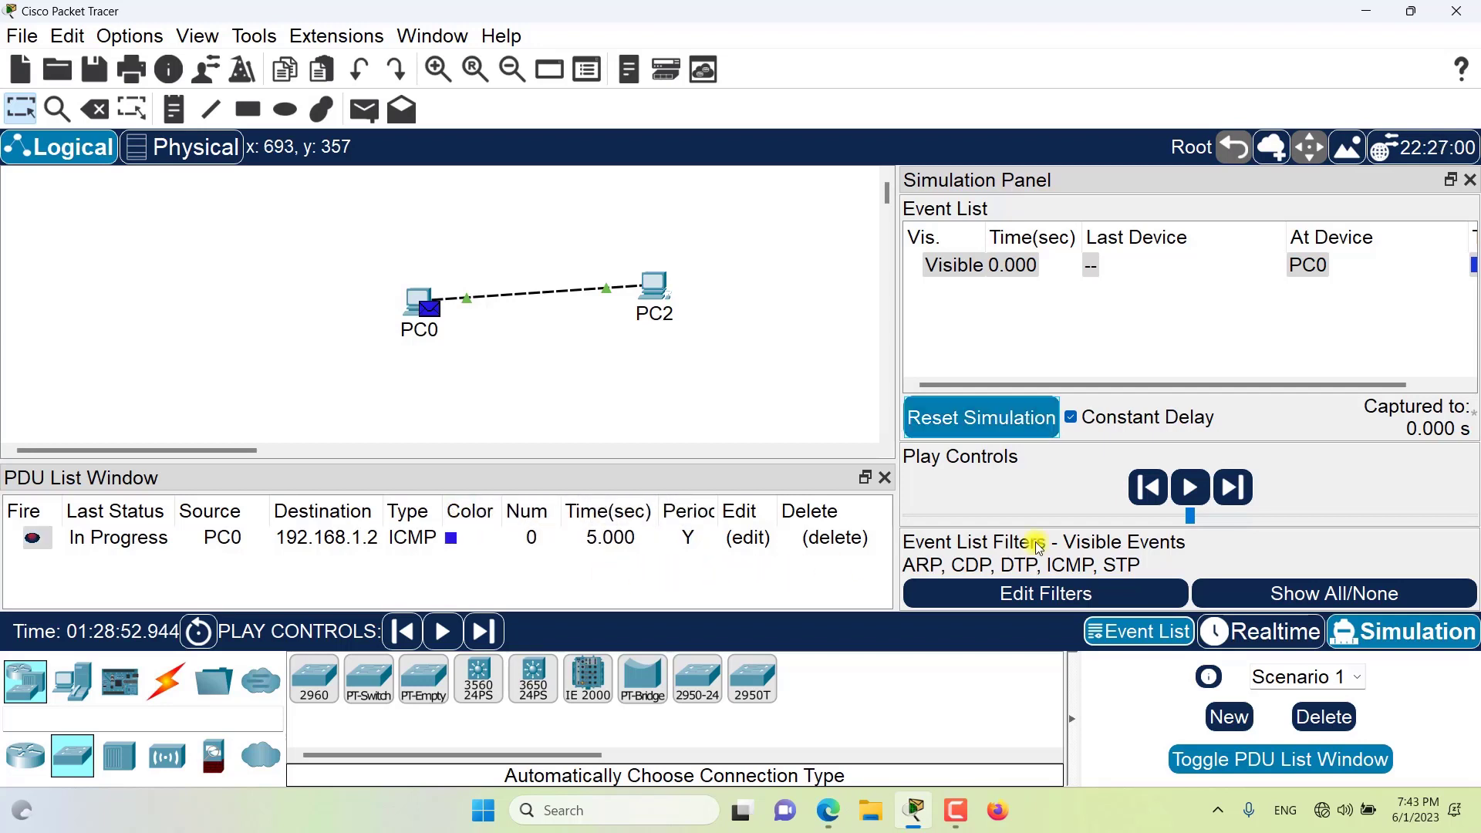
Capture the periodic ping's events forward past the 5-second repeat and reset the simulation.
click(1231, 488)
click(1238, 493)
click(1241, 498)
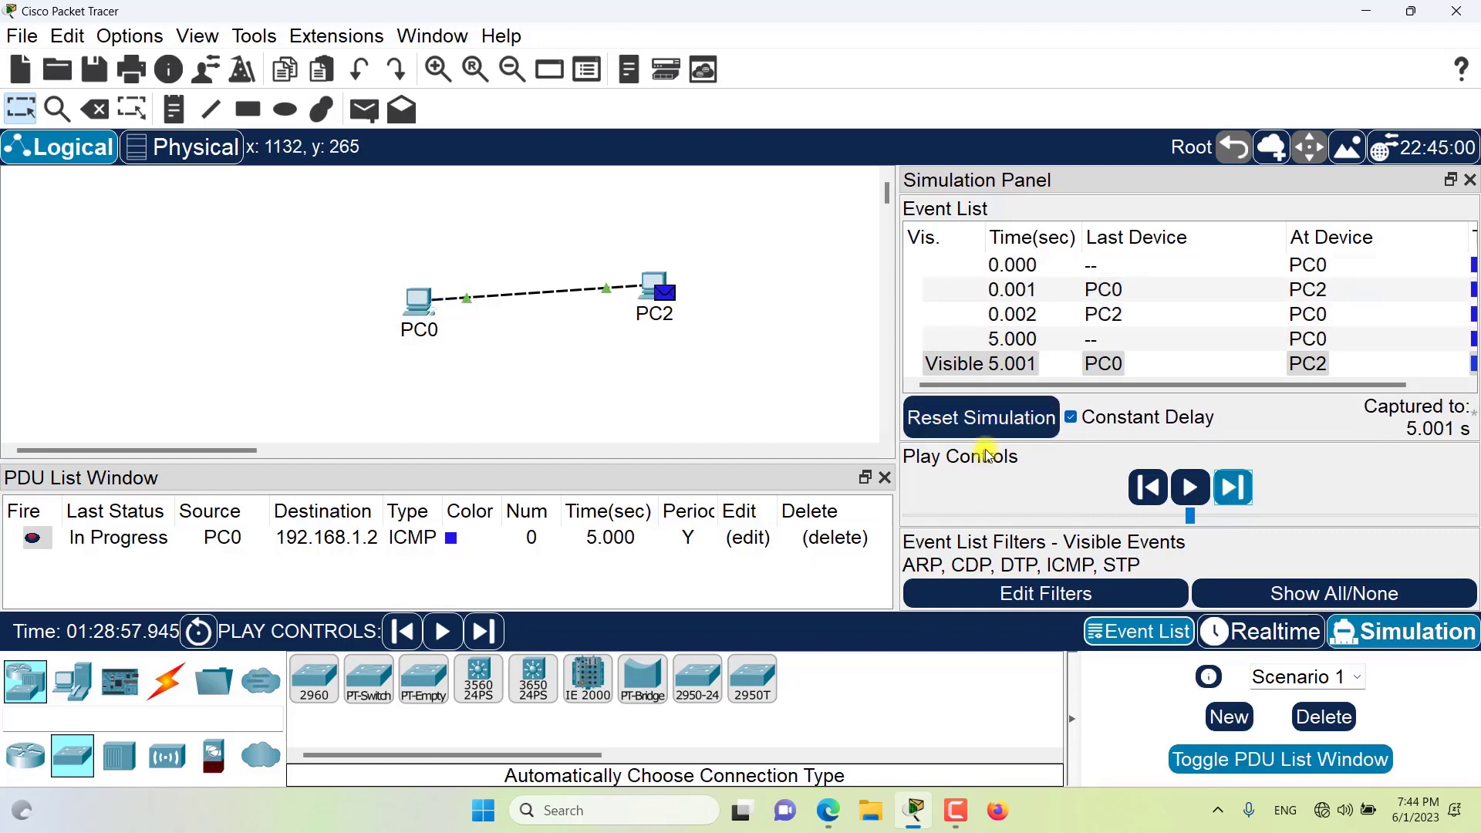
click(981, 423)
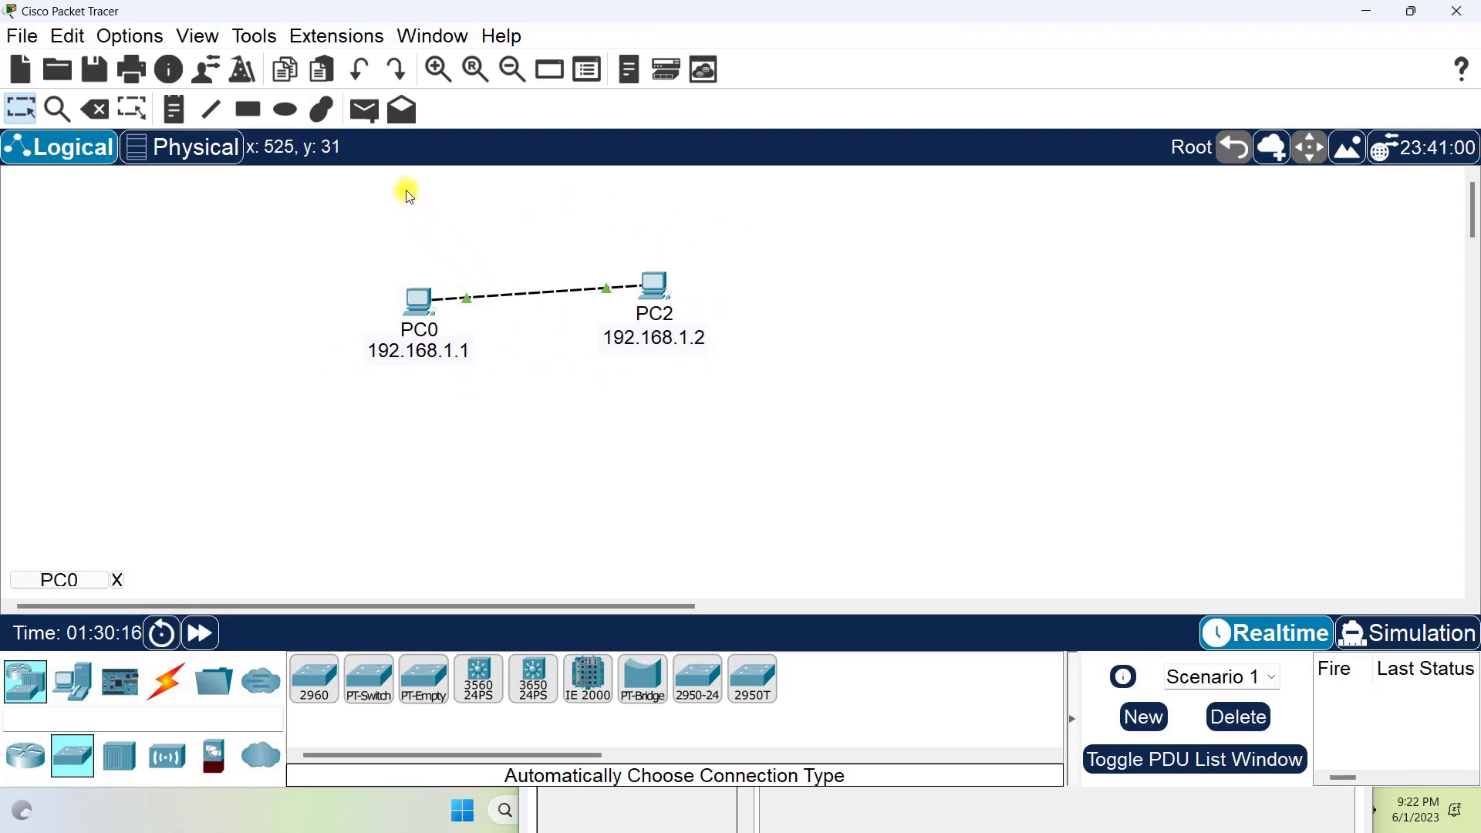
Send a simple PDU from PC0 to PC2 in Realtime mode.
click(371, 120)
click(420, 306)
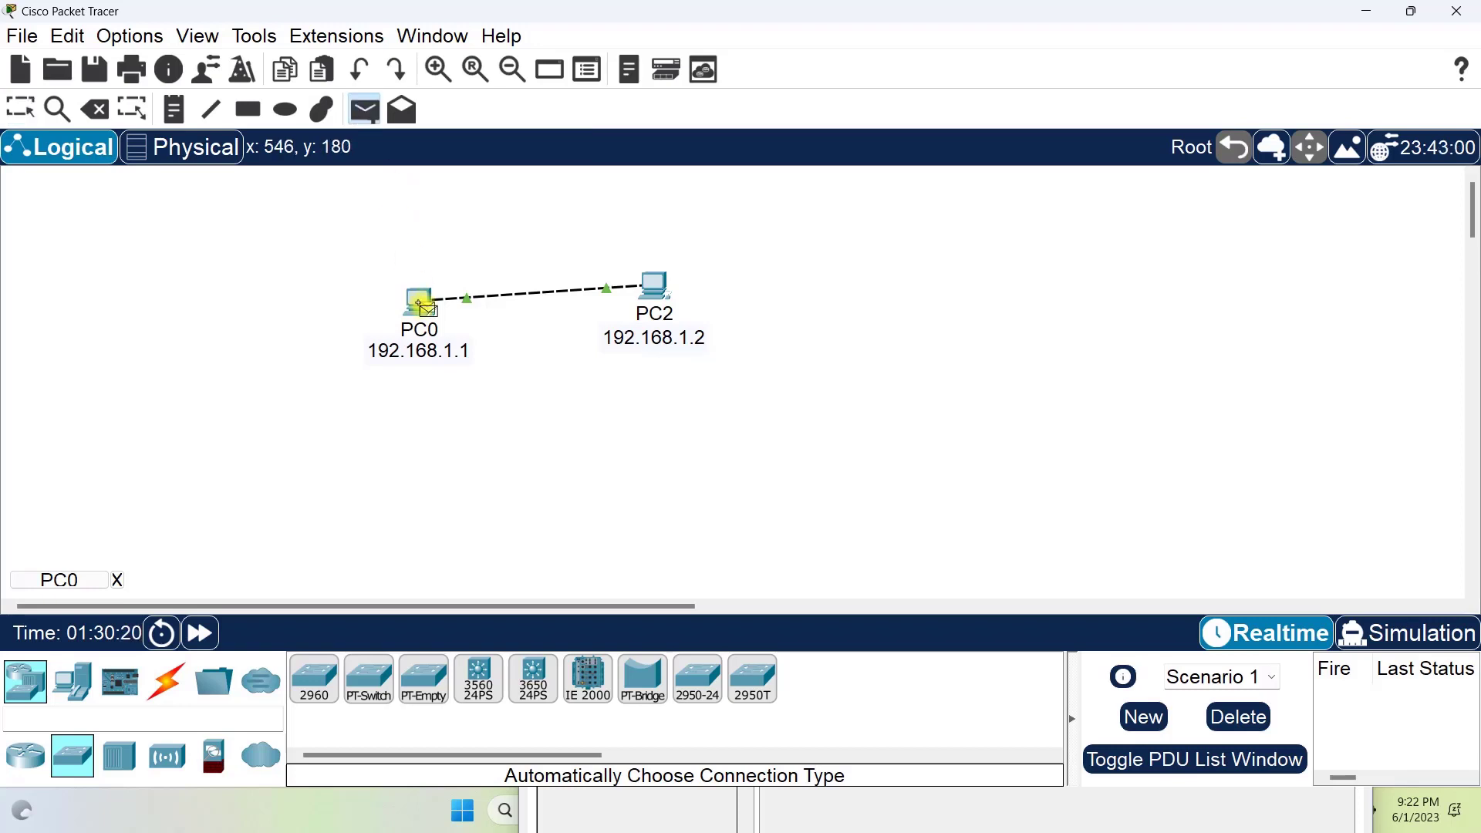
click(650, 288)
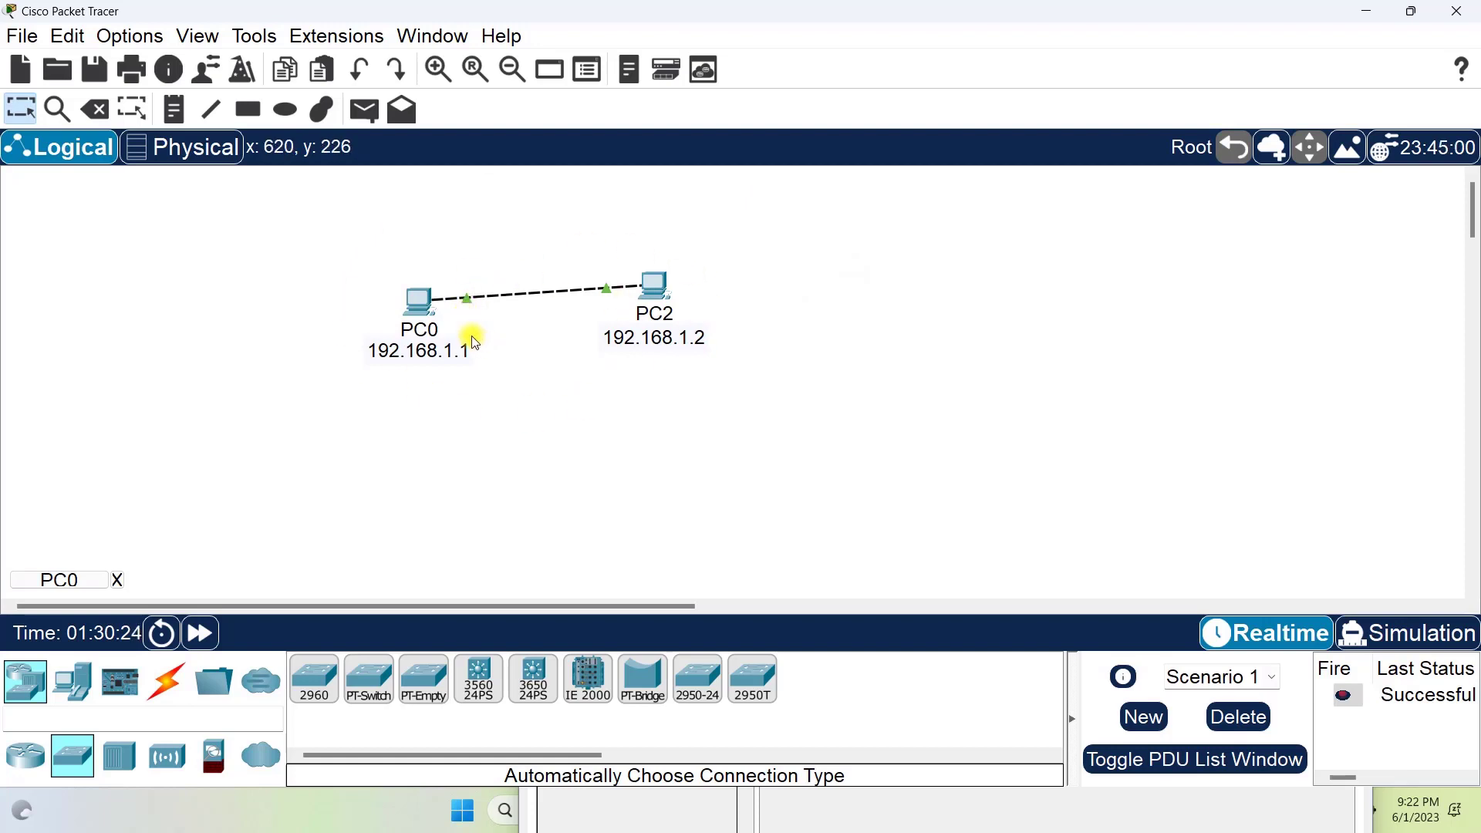
Start a complex PDU from PC0 and check the manual outgoing port choices, keeping Auto Select Port enabled.
click(403, 116)
click(422, 302)
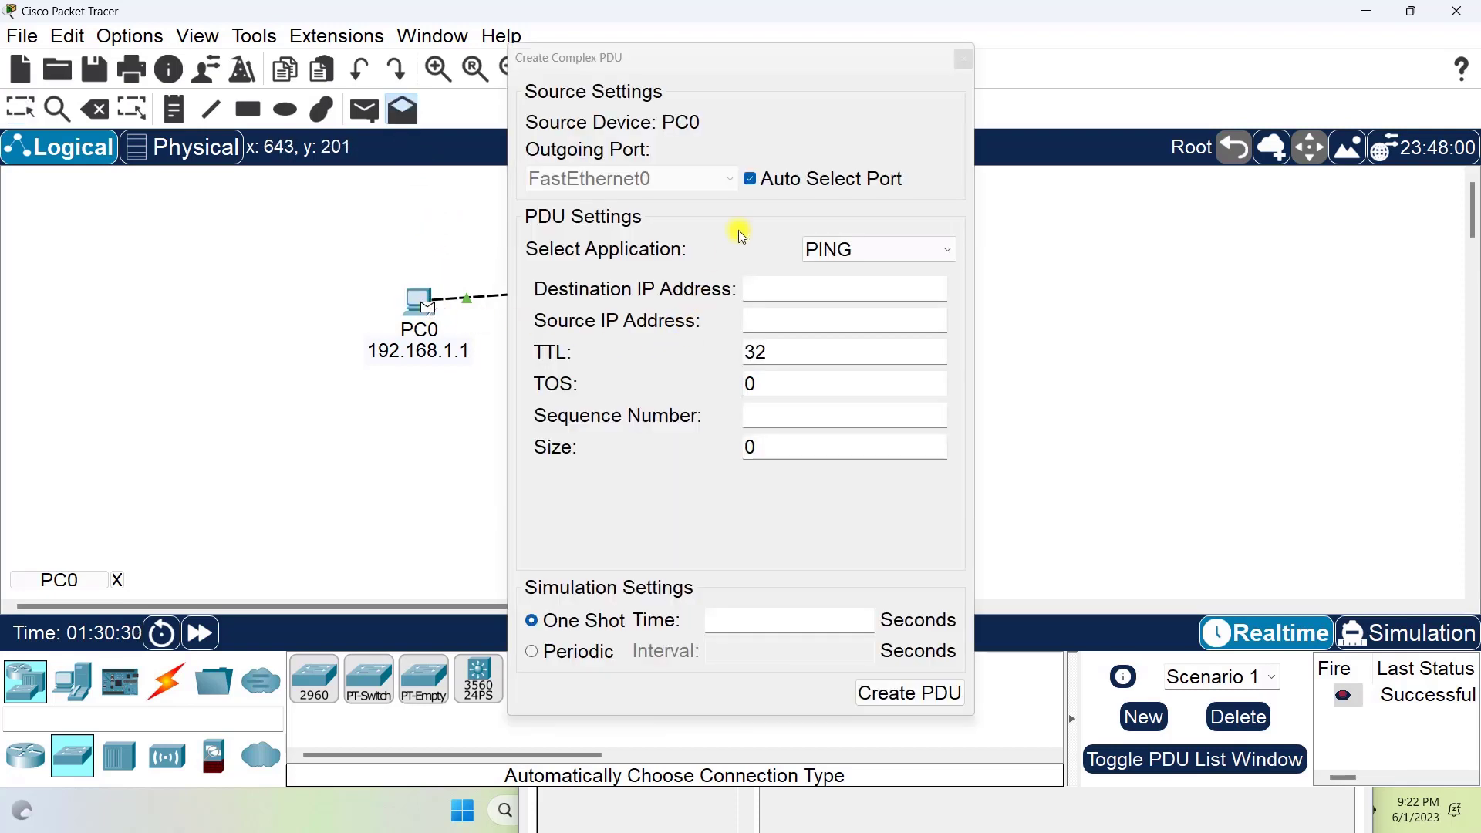
mouse_move(721, 59)
mouse_down()
mouse_move(692, 63)
mouse_move(760, 58)
mouse_move(722, 45)
mouse_up()
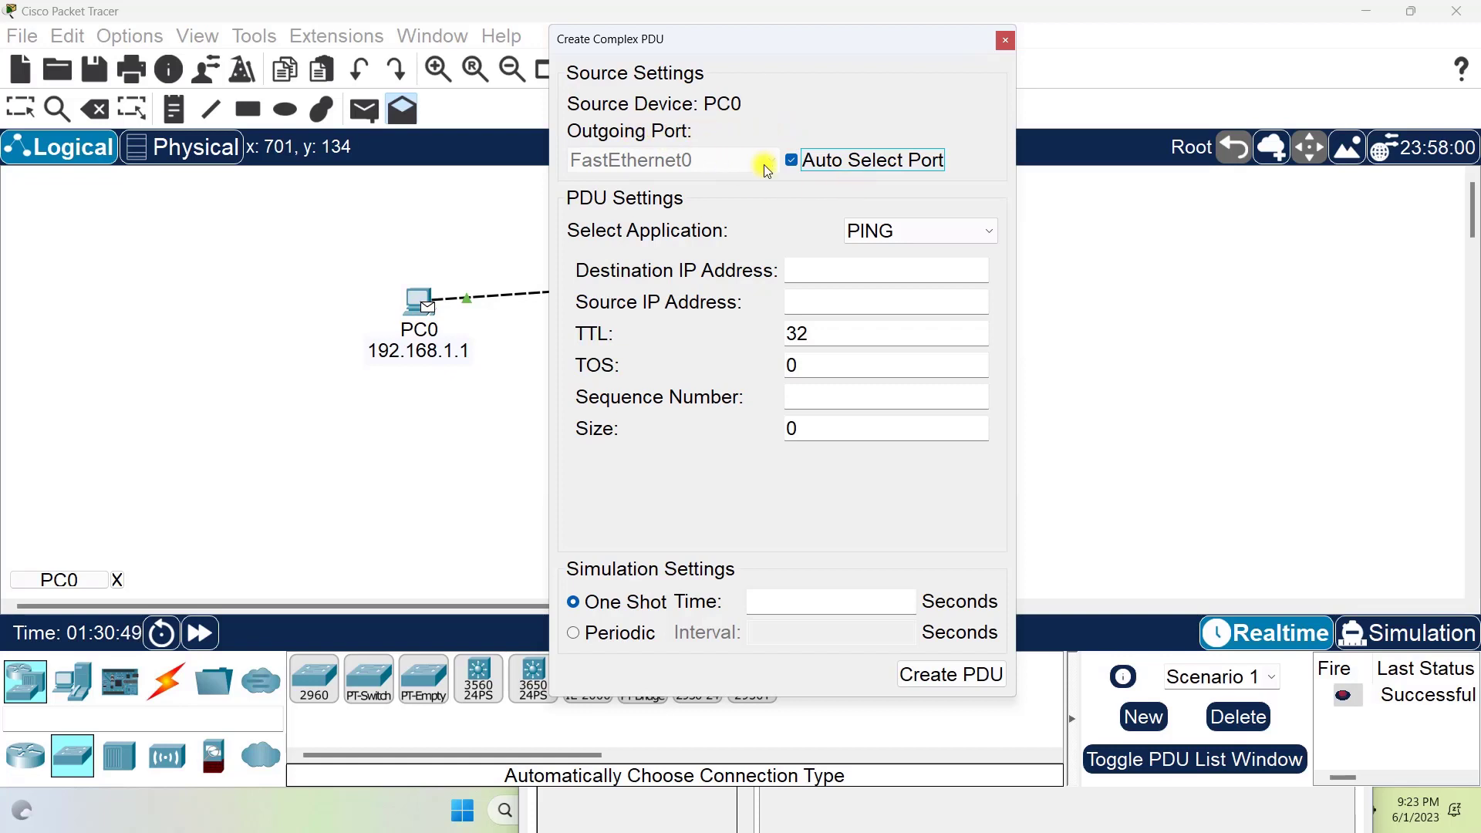
click(836, 165)
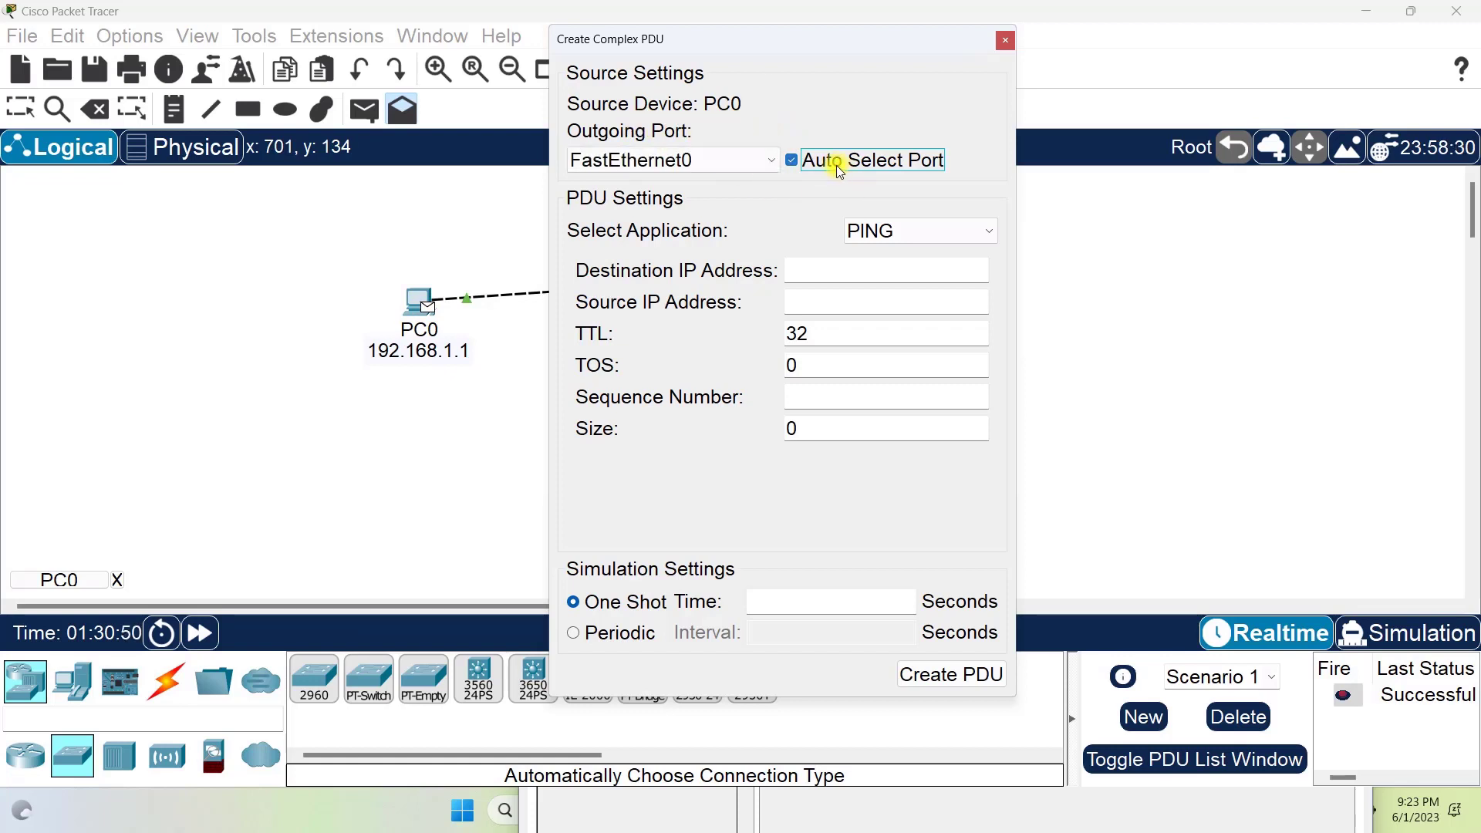
click(756, 162)
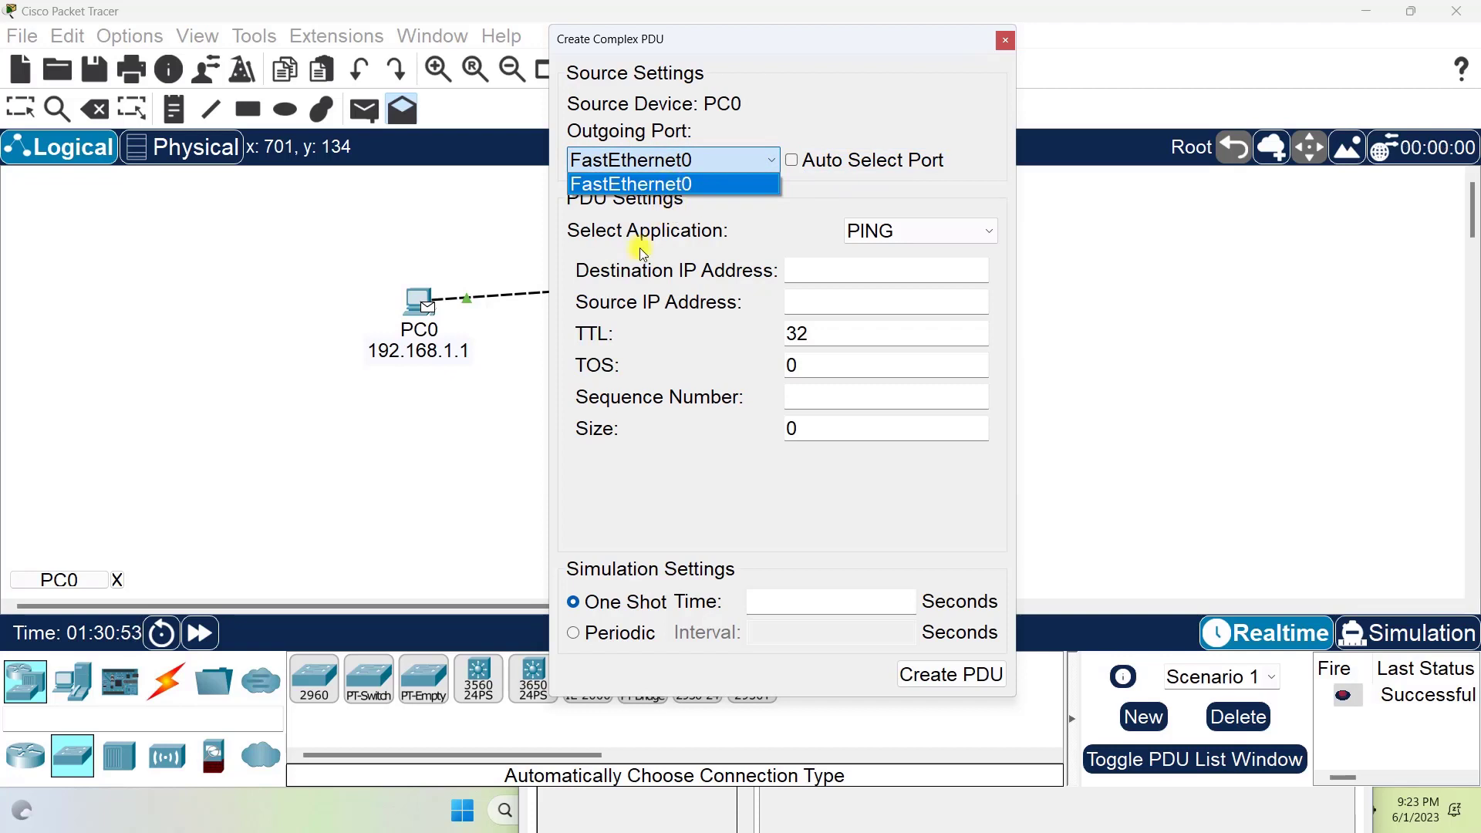
click(793, 165)
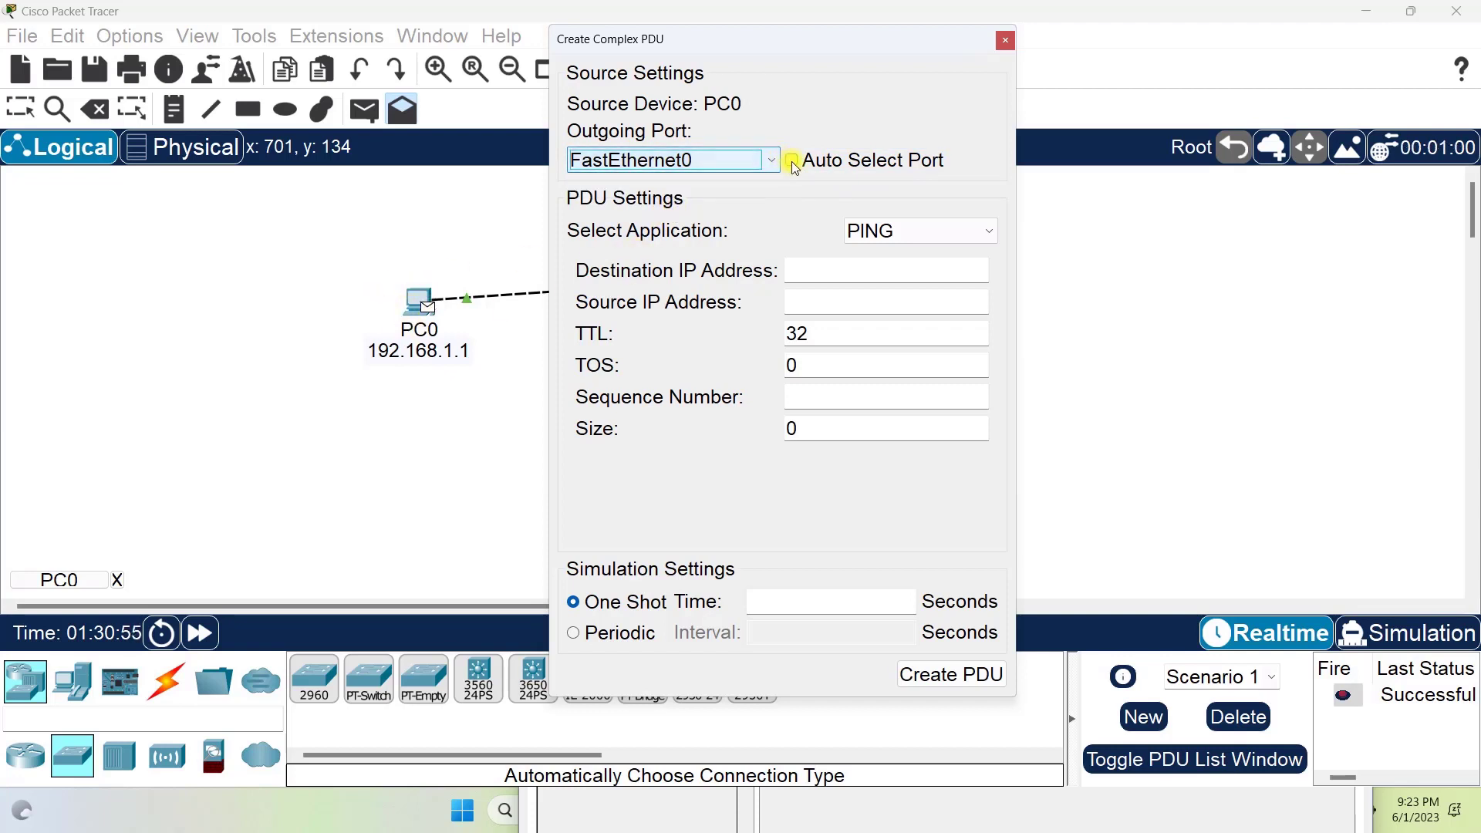
click(794, 164)
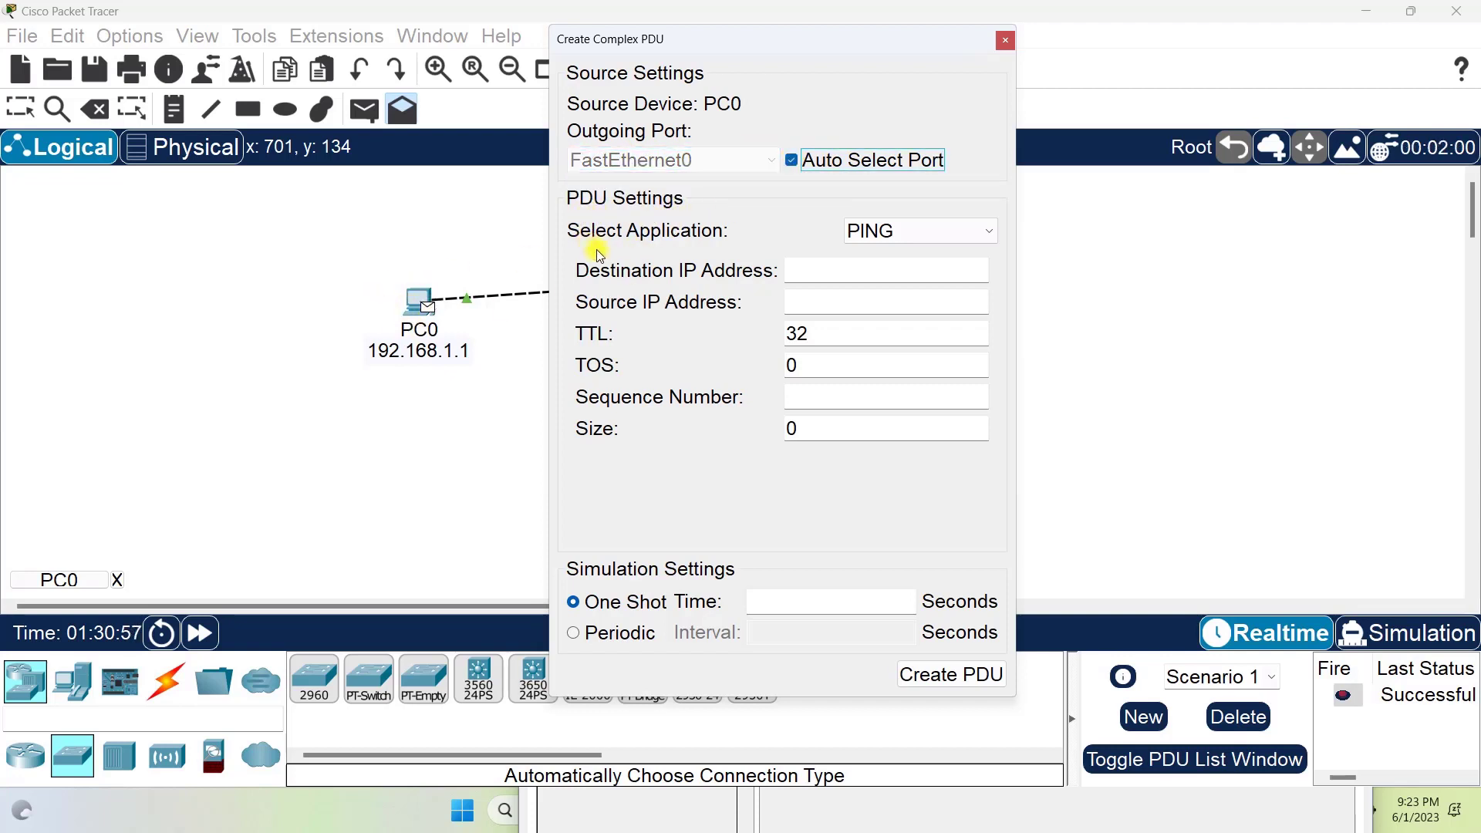
Review the applications available for the complex PDU and select PING.
click(890, 233)
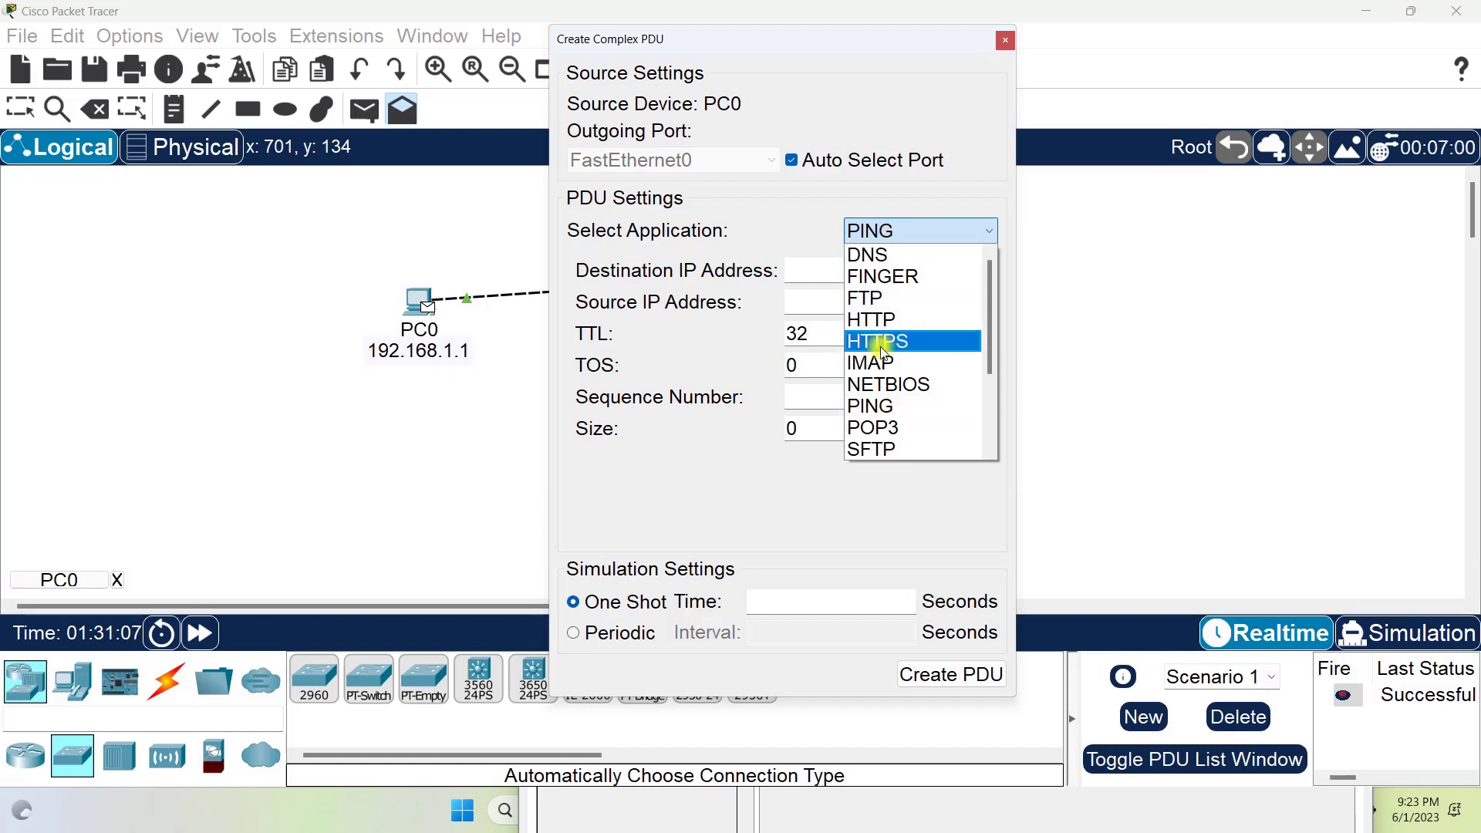
scroll(895, 301, down, 2)
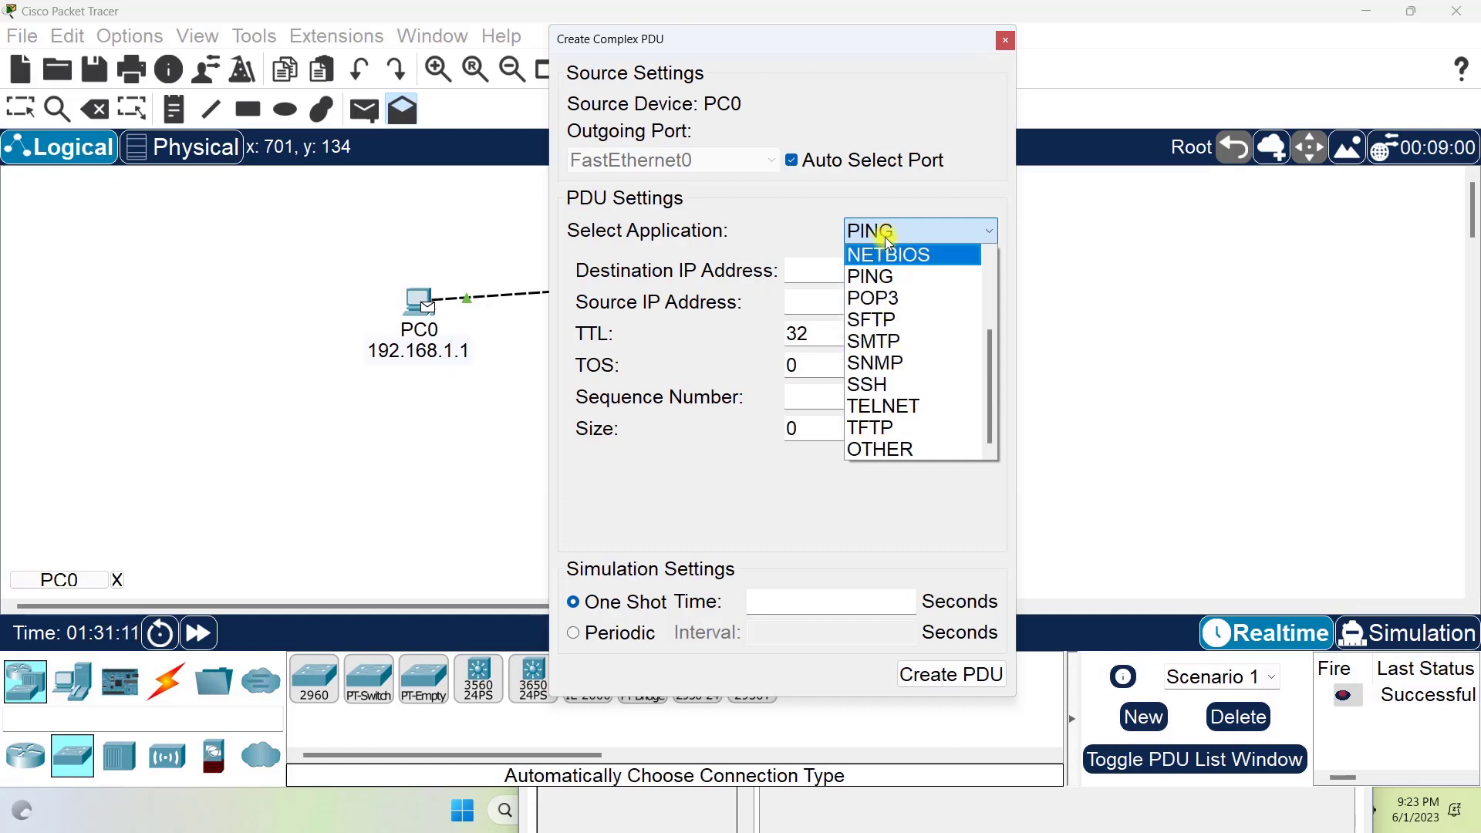
click(886, 279)
click(814, 239)
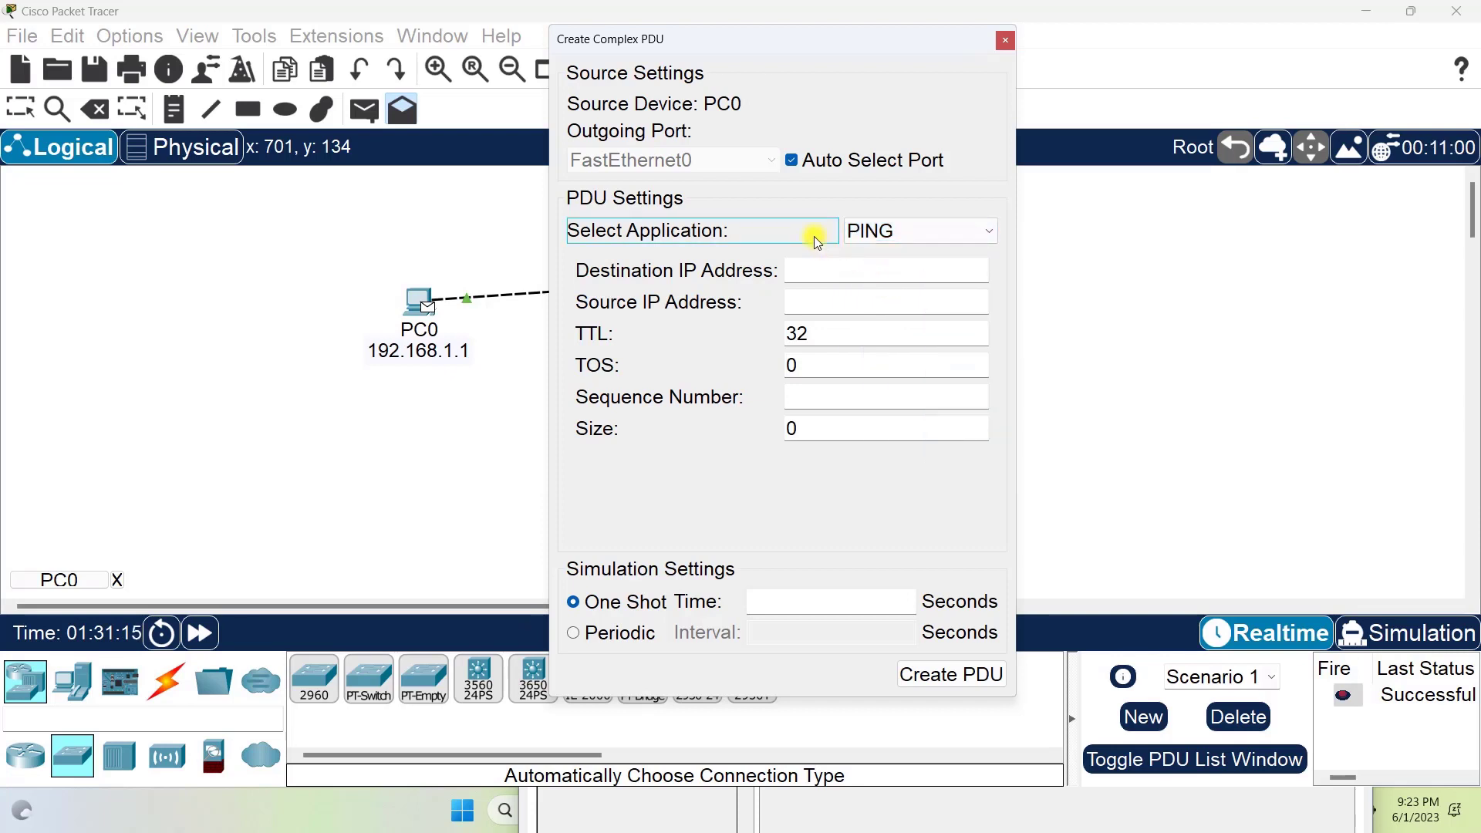
Set the complex PDU's destination IP address to PC2's address, 192.168.1.2.
click(847, 268)
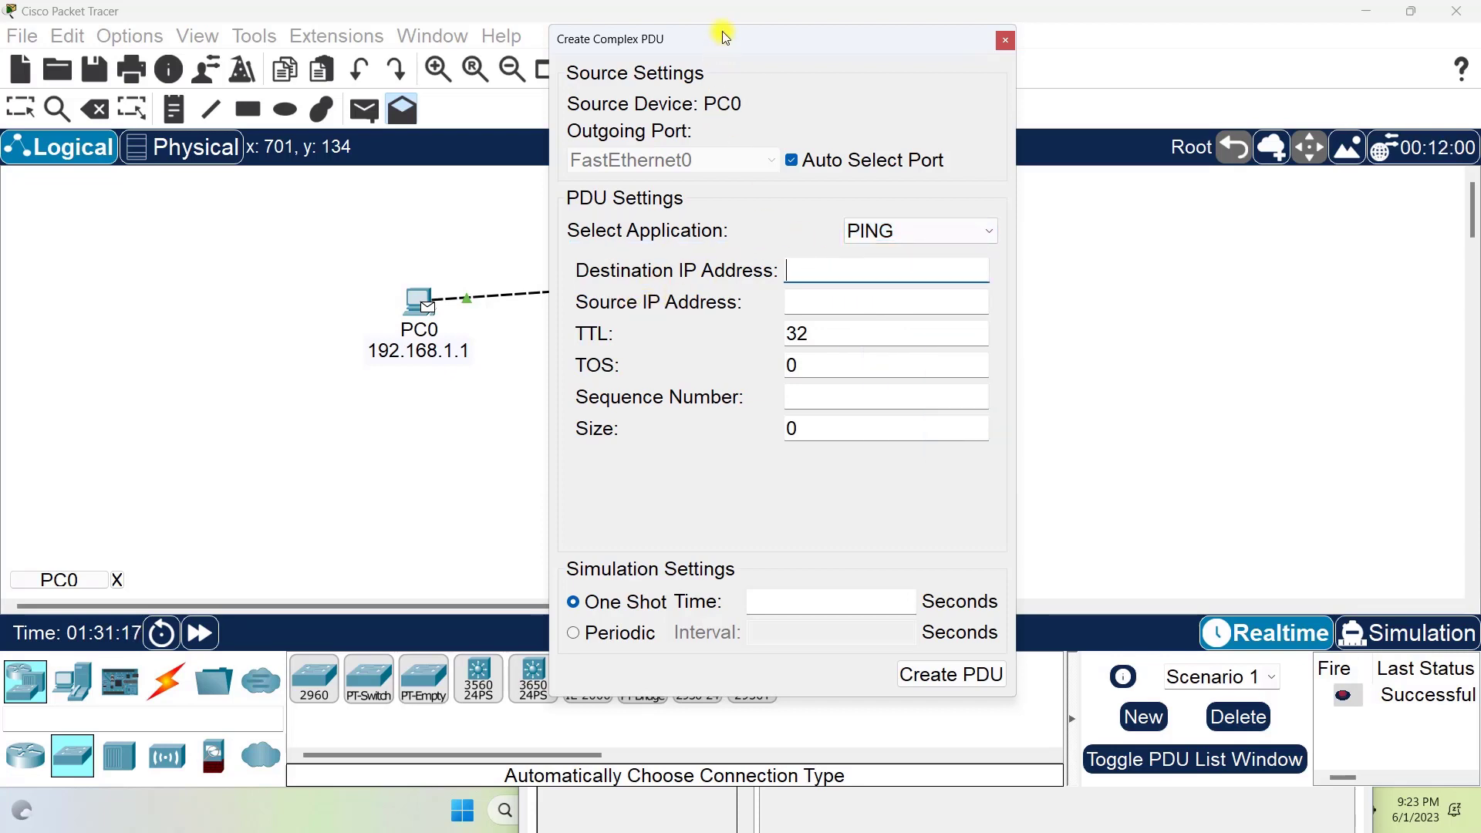
drag(724, 43, 954, 51)
text(1)
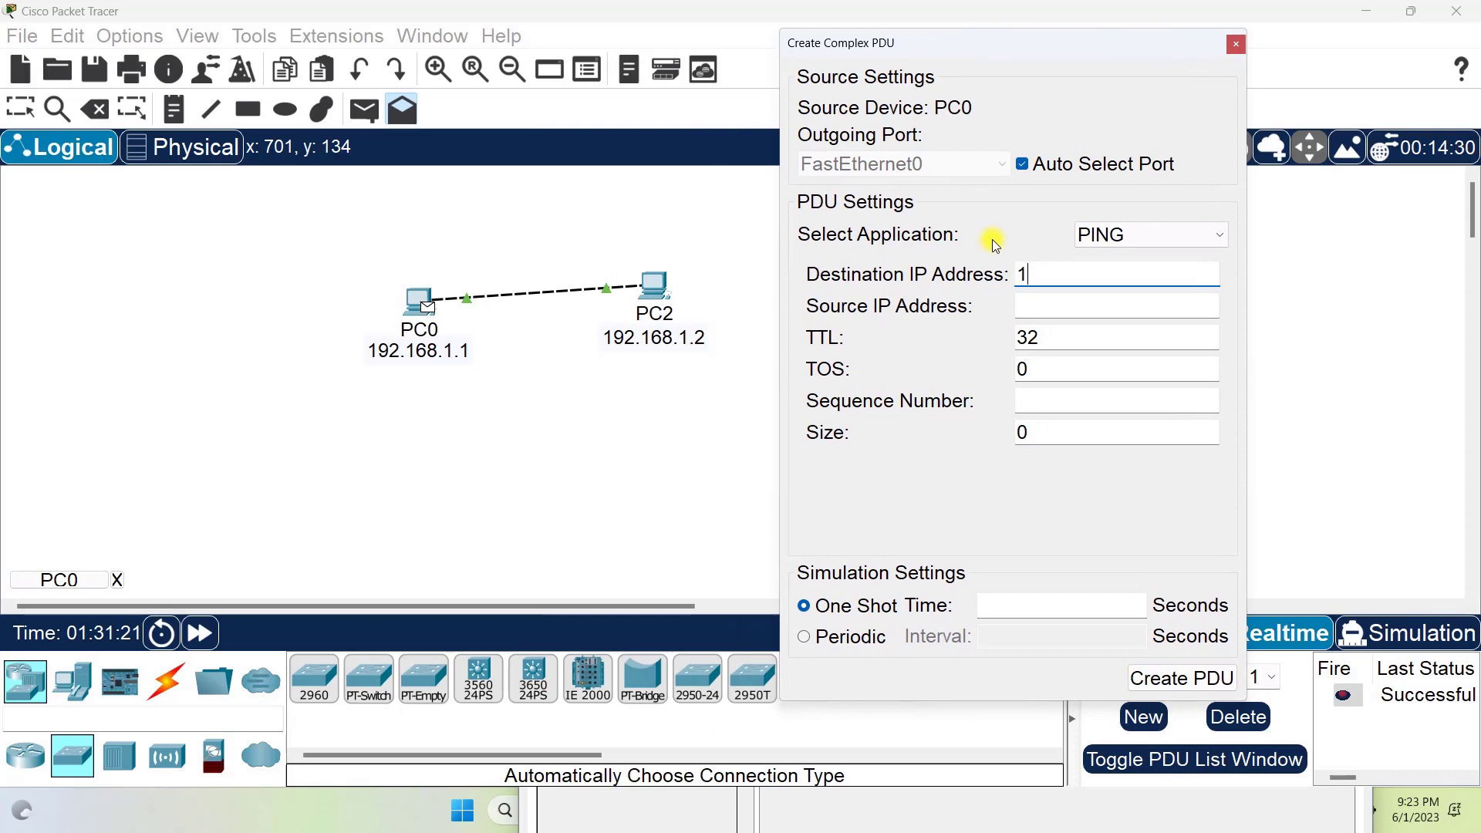
text(92.168.1.2)
key(Tab)
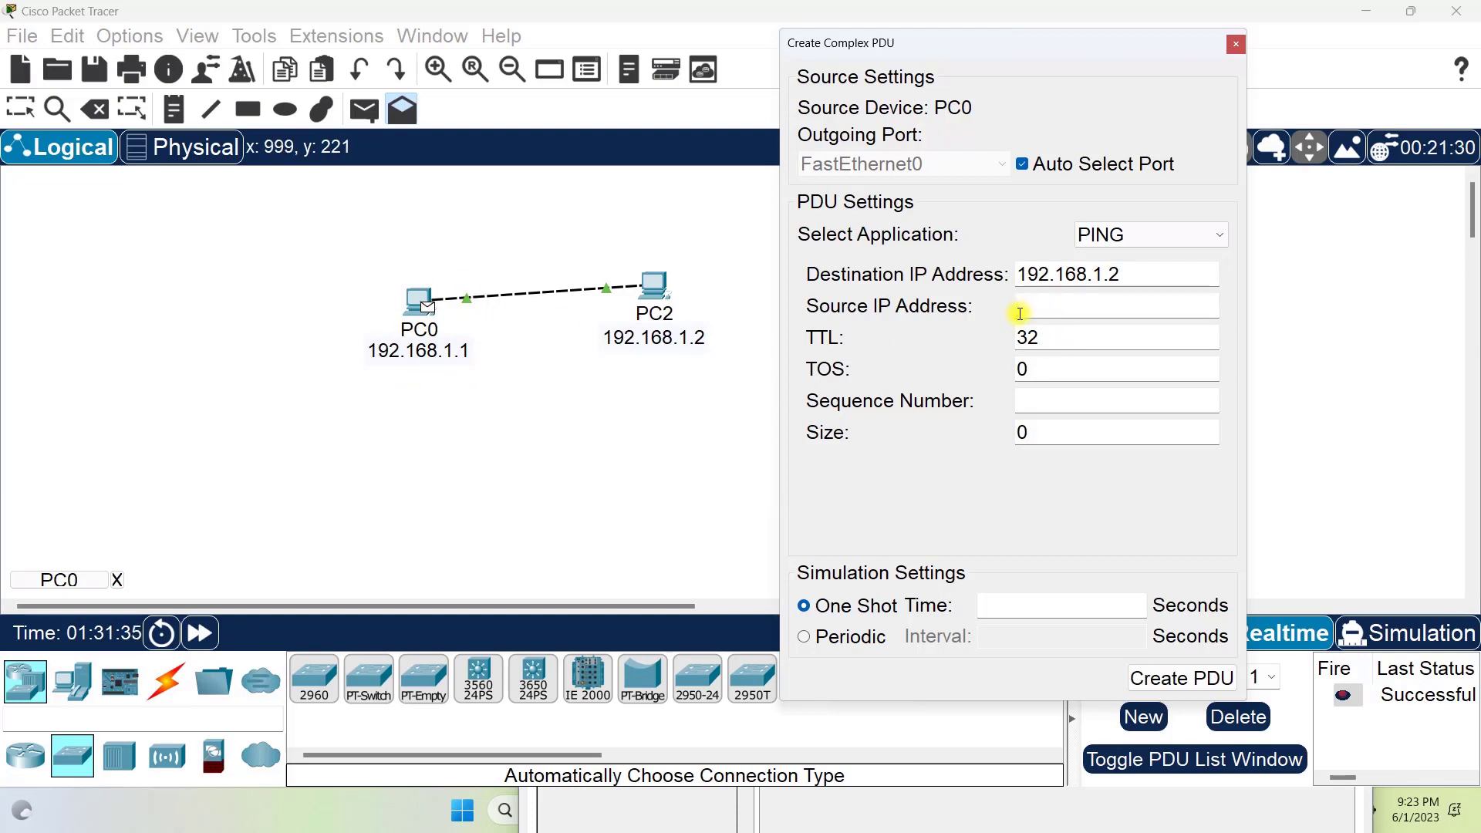
Examine the TTL, TOS, Sequence Number and Size settings of the complex PDU.
click(934, 365)
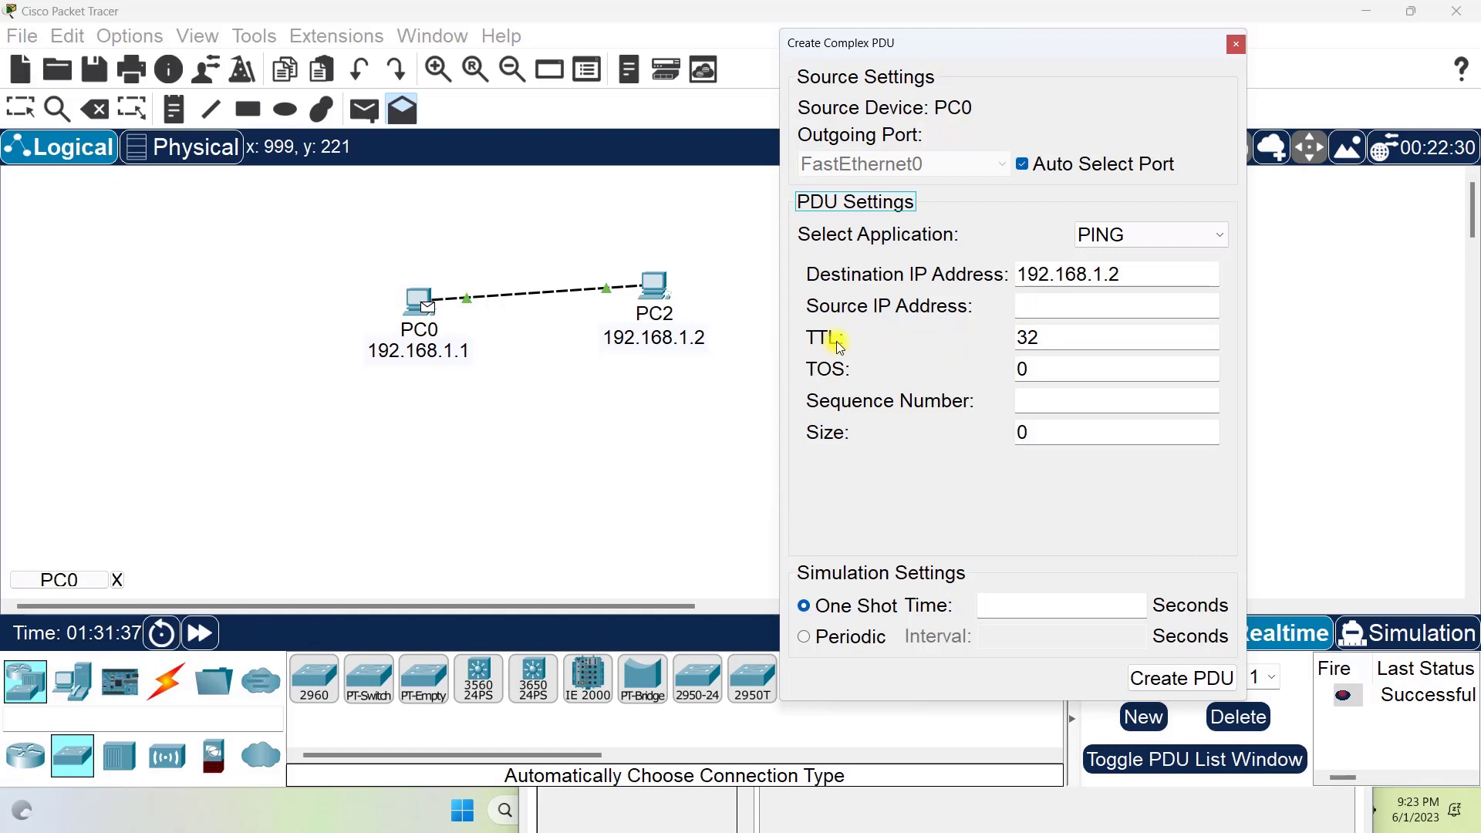
drag(1090, 337, 899, 337)
click(900, 351)
drag(1076, 371, 971, 371)
click(966, 368)
click(1037, 402)
click(956, 358)
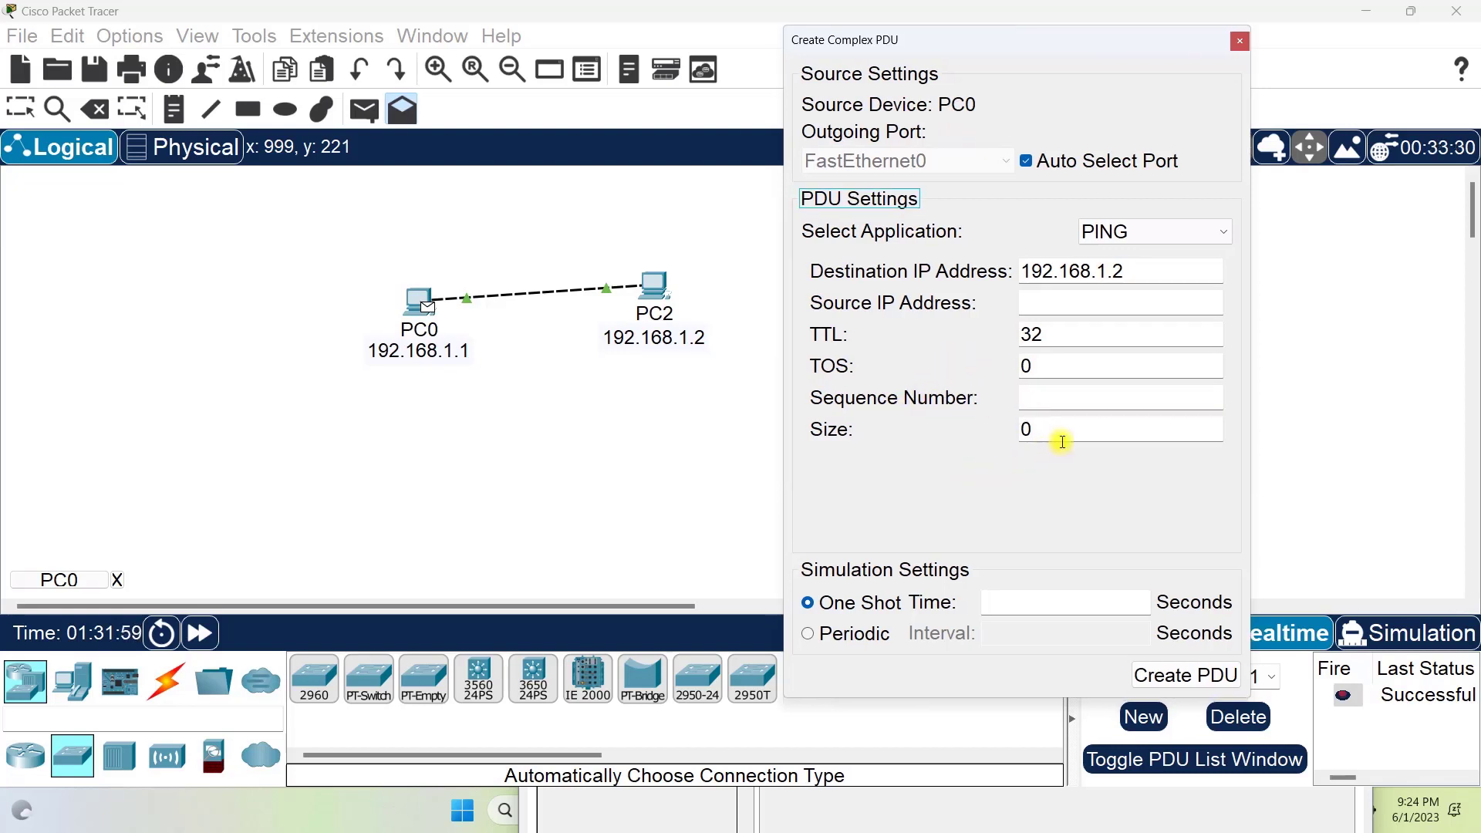
drag(1041, 427, 952, 426)
click(951, 425)
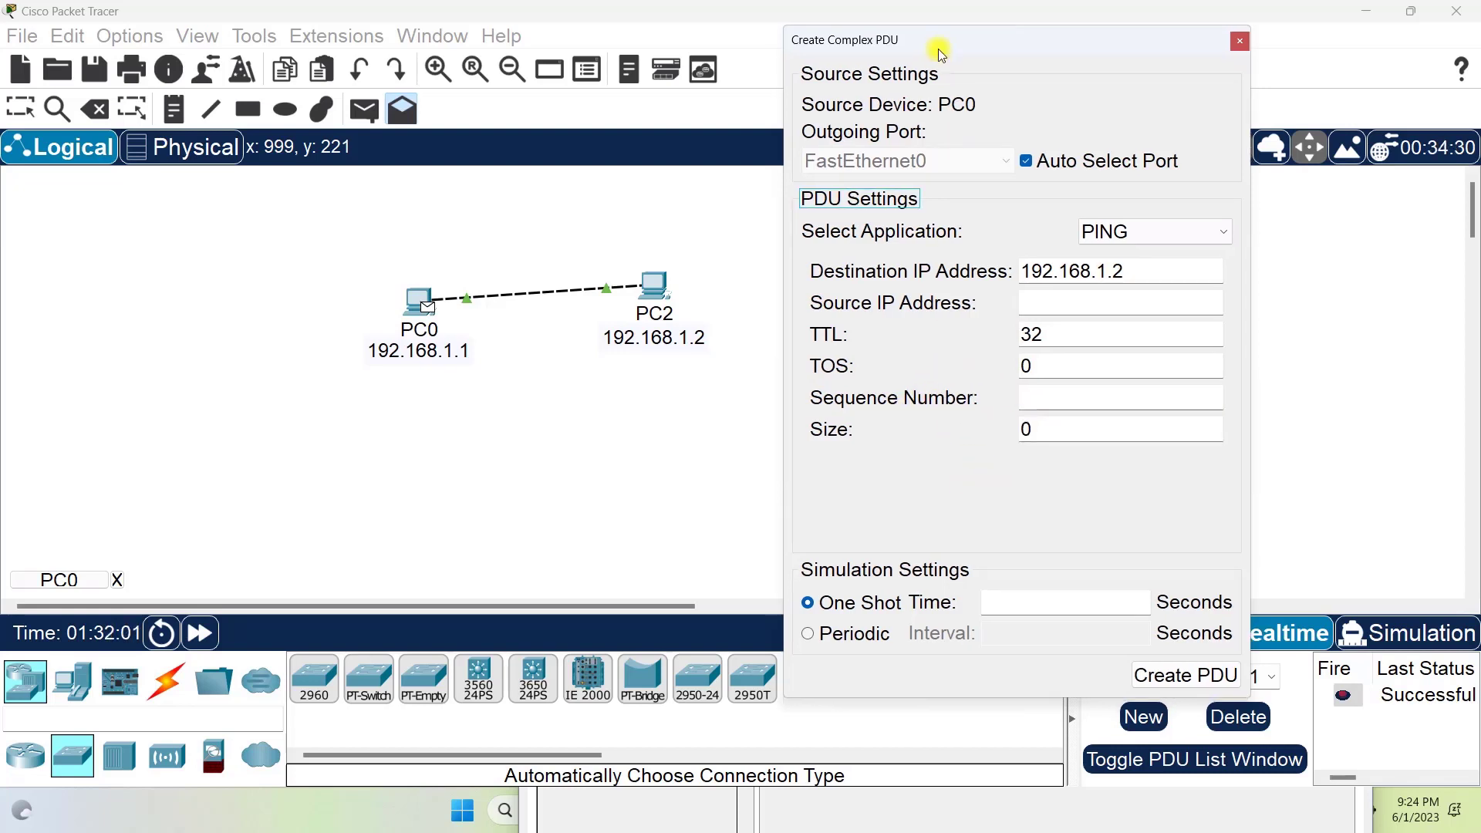
Set the complex PDU's One Shot time to 20 seconds.
drag(942, 54, 917, 49)
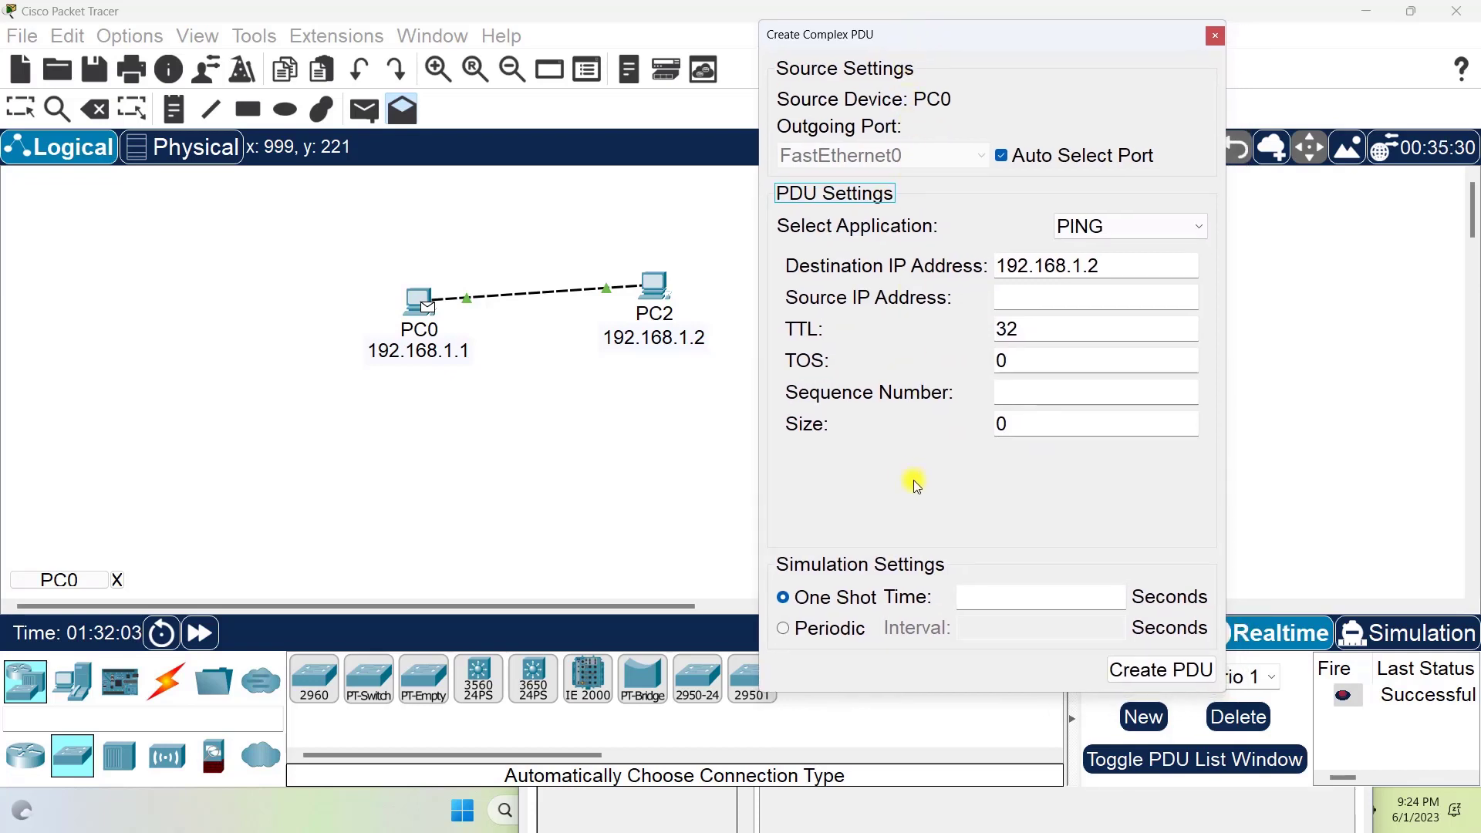
click(789, 566)
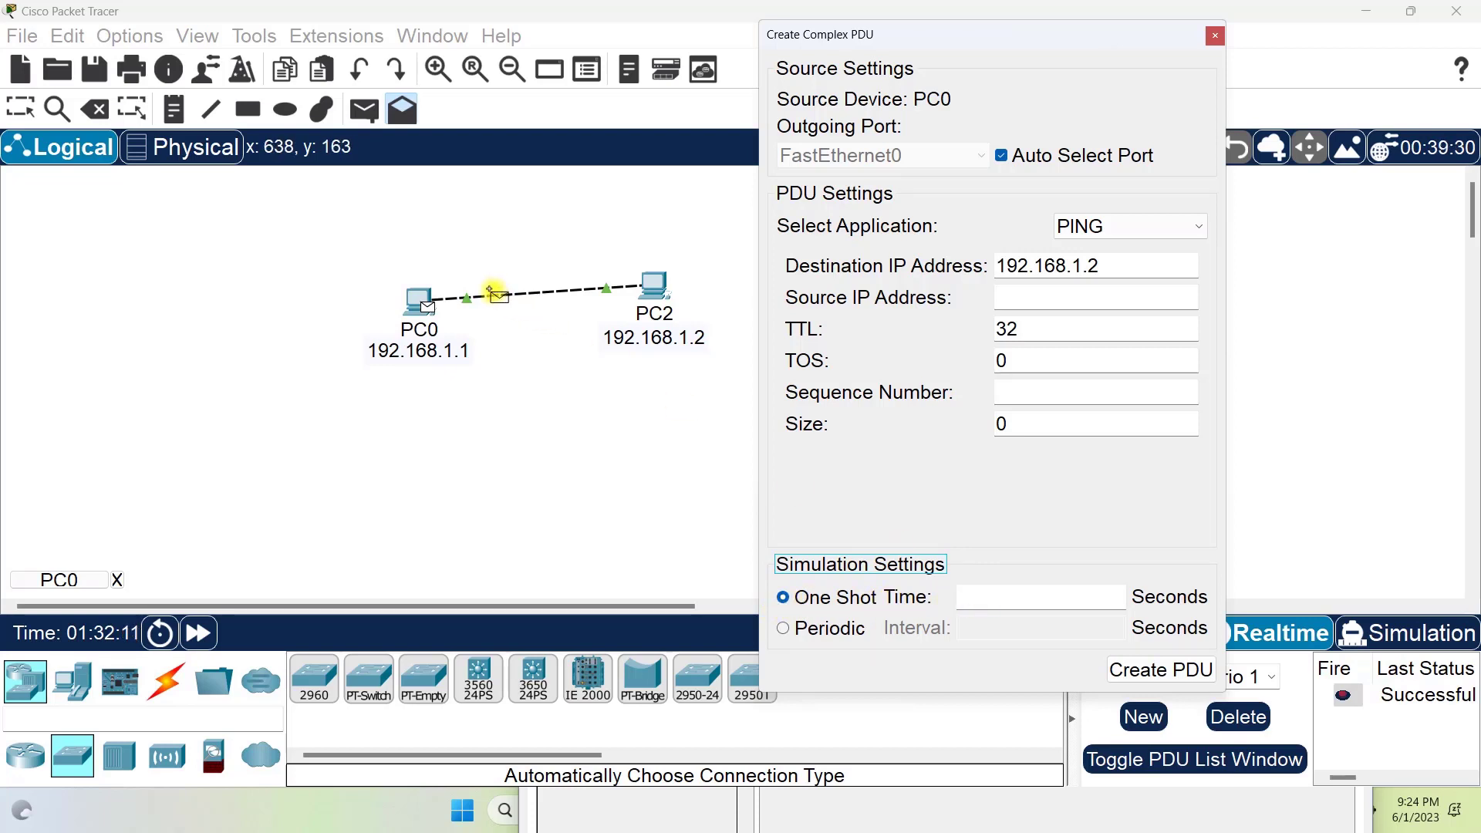
click(1024, 597)
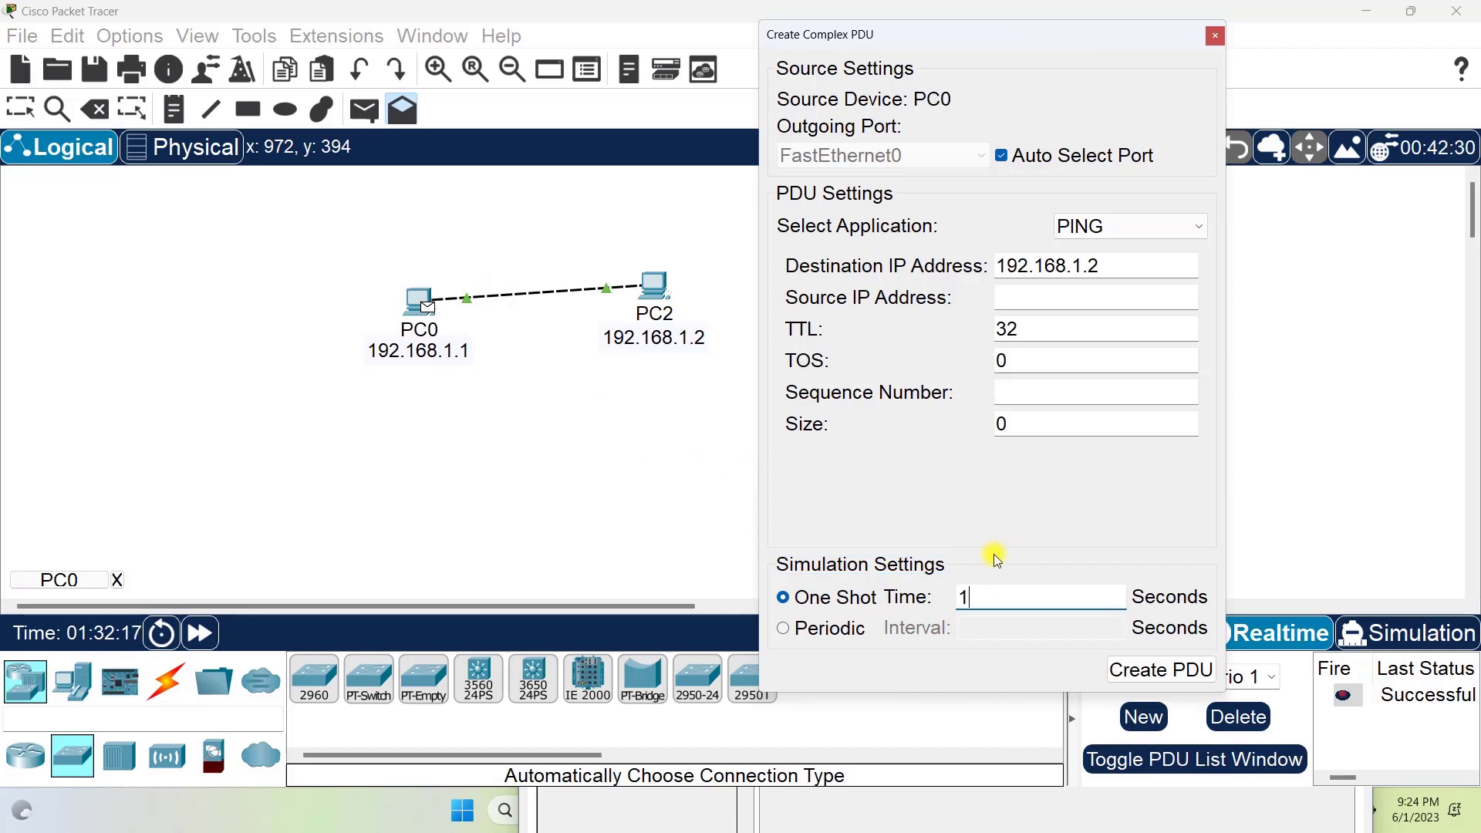
text(10)
key(BackSpace)
key(BackSpace)
text(20)
Make the complex PDU periodic with an interval of 15 seconds.
click(837, 629)
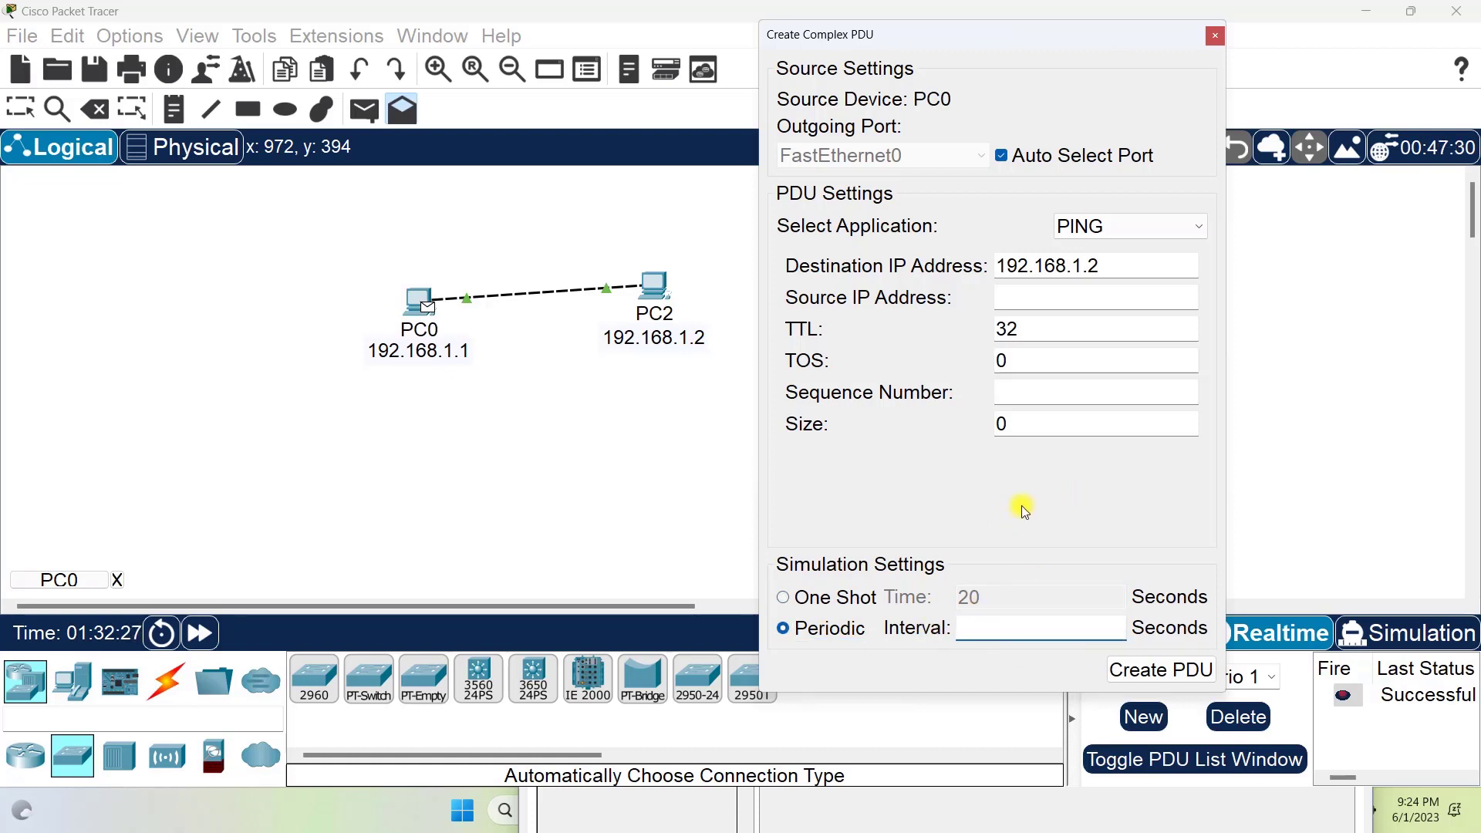
text(15)
click(998, 509)
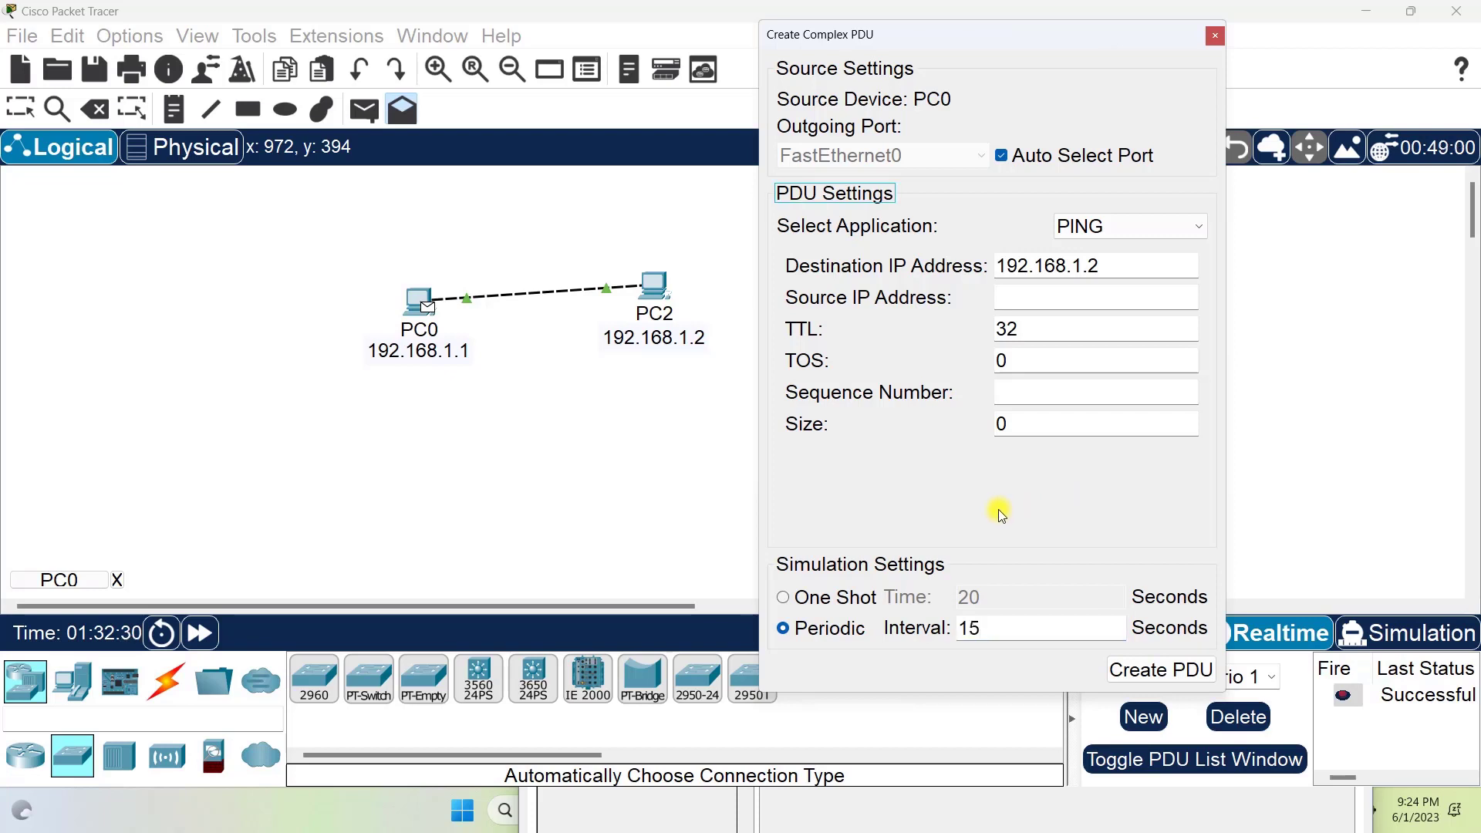
Set the complex PDU's sequence number to 1 and create the PDU.
click(1129, 671)
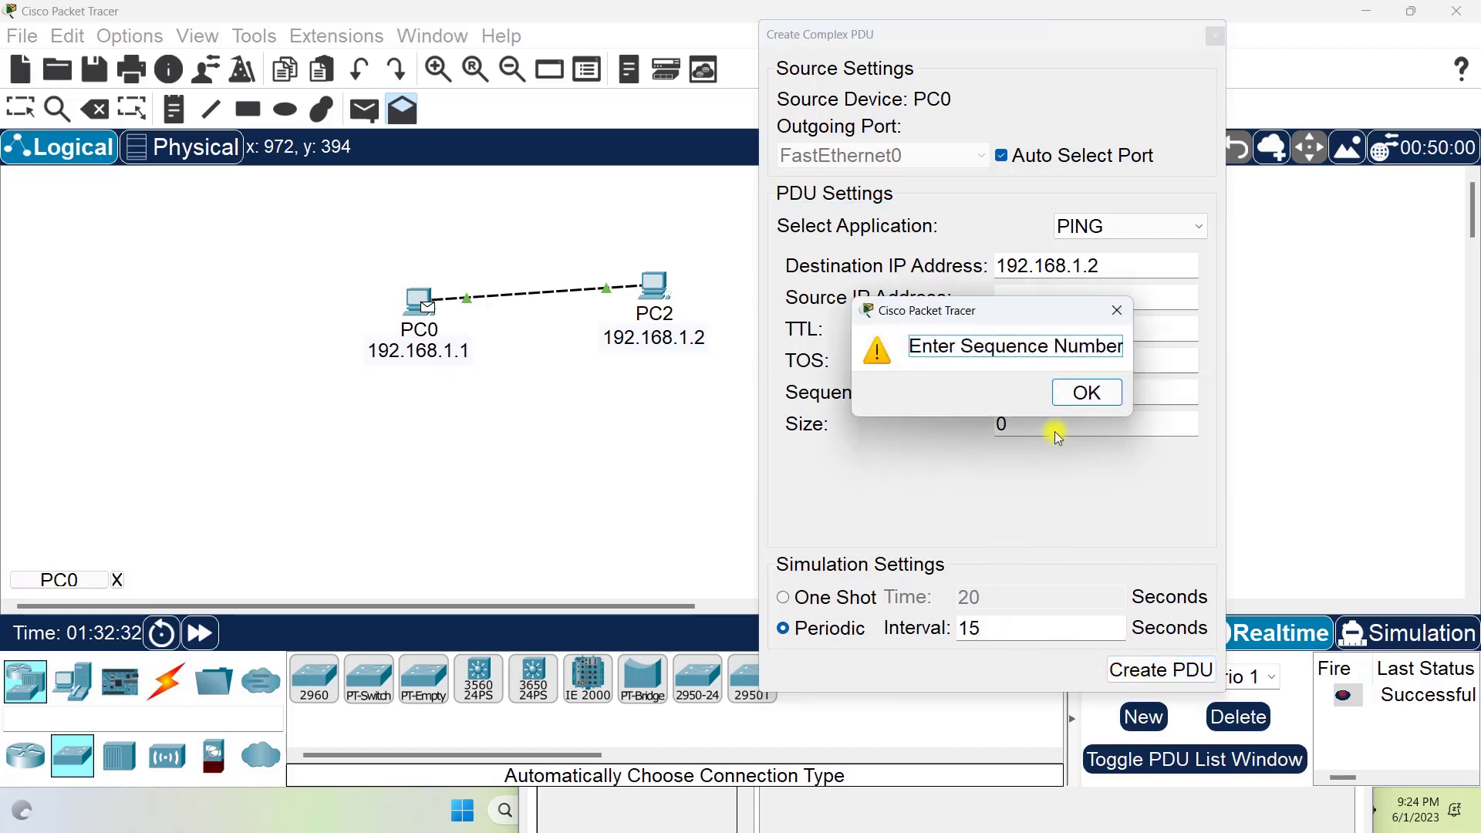
click(1086, 392)
click(1034, 393)
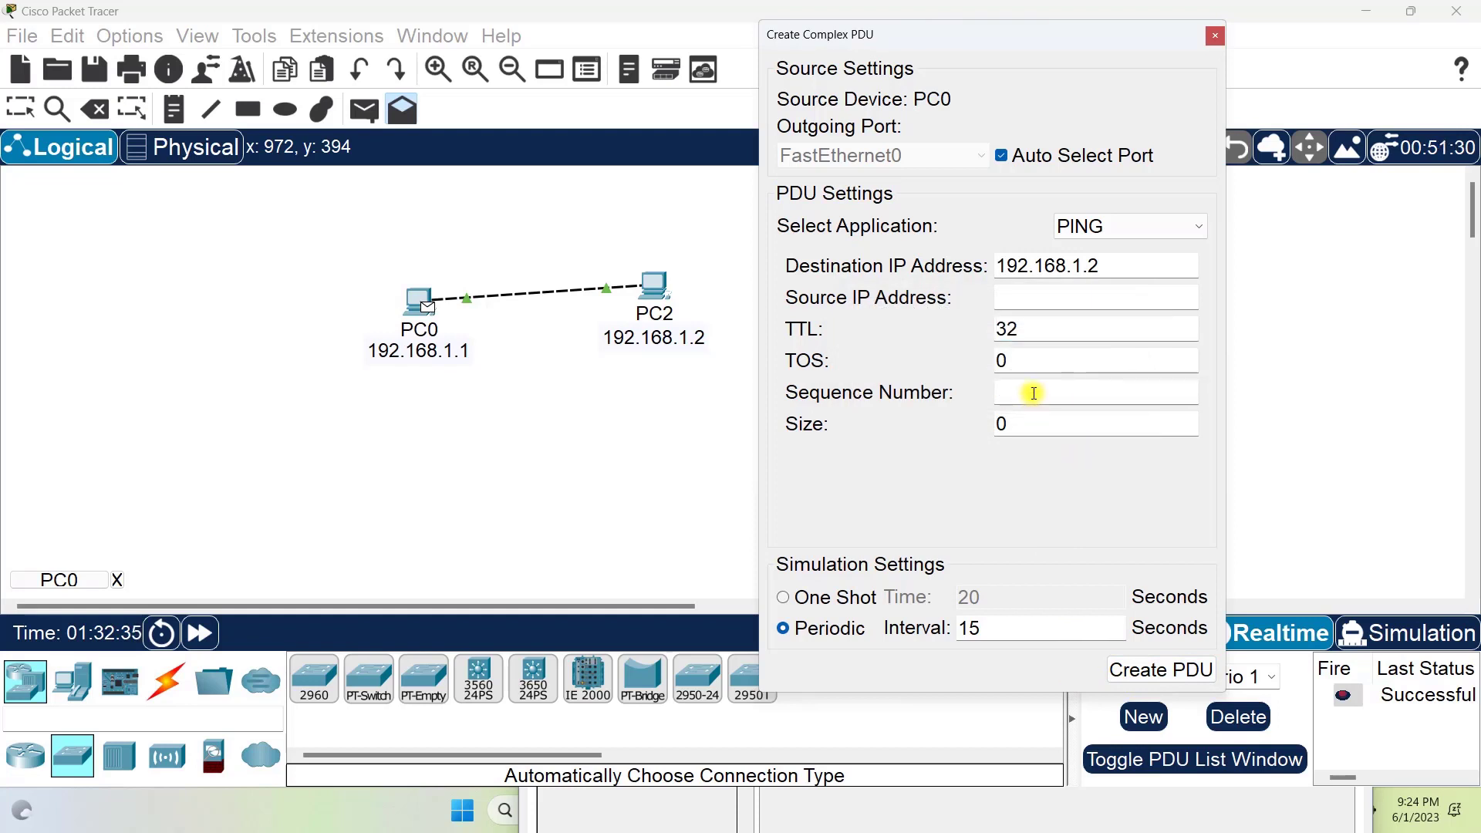
click(1140, 671)
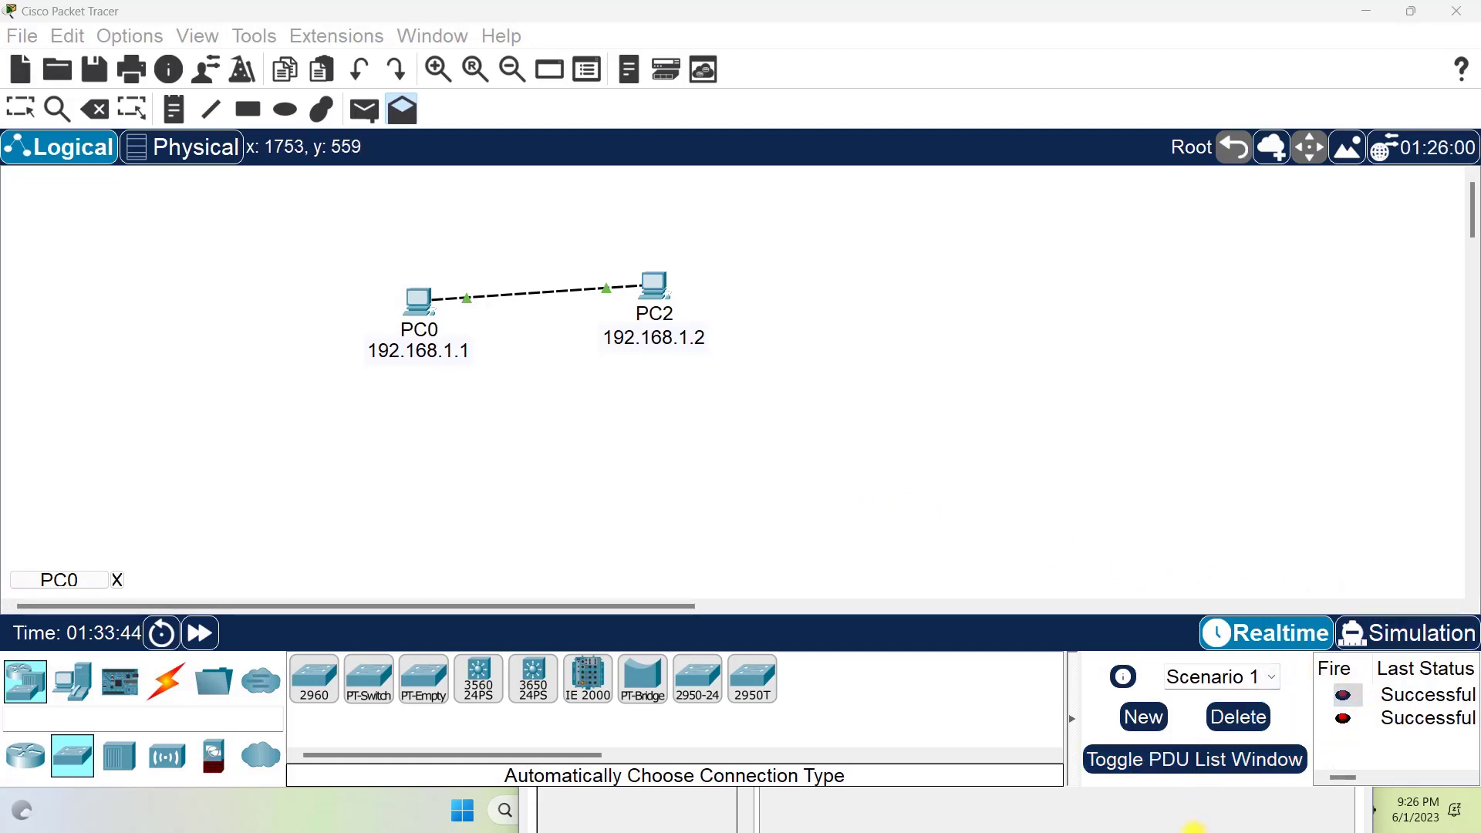
Show the PDU List Window and select the entry of the periodic PDU to 192.168.1.2.
mouse_move(1343, 781)
mouse_down()
mouse_move(1442, 779)
mouse_move(1335, 775)
mouse_up()
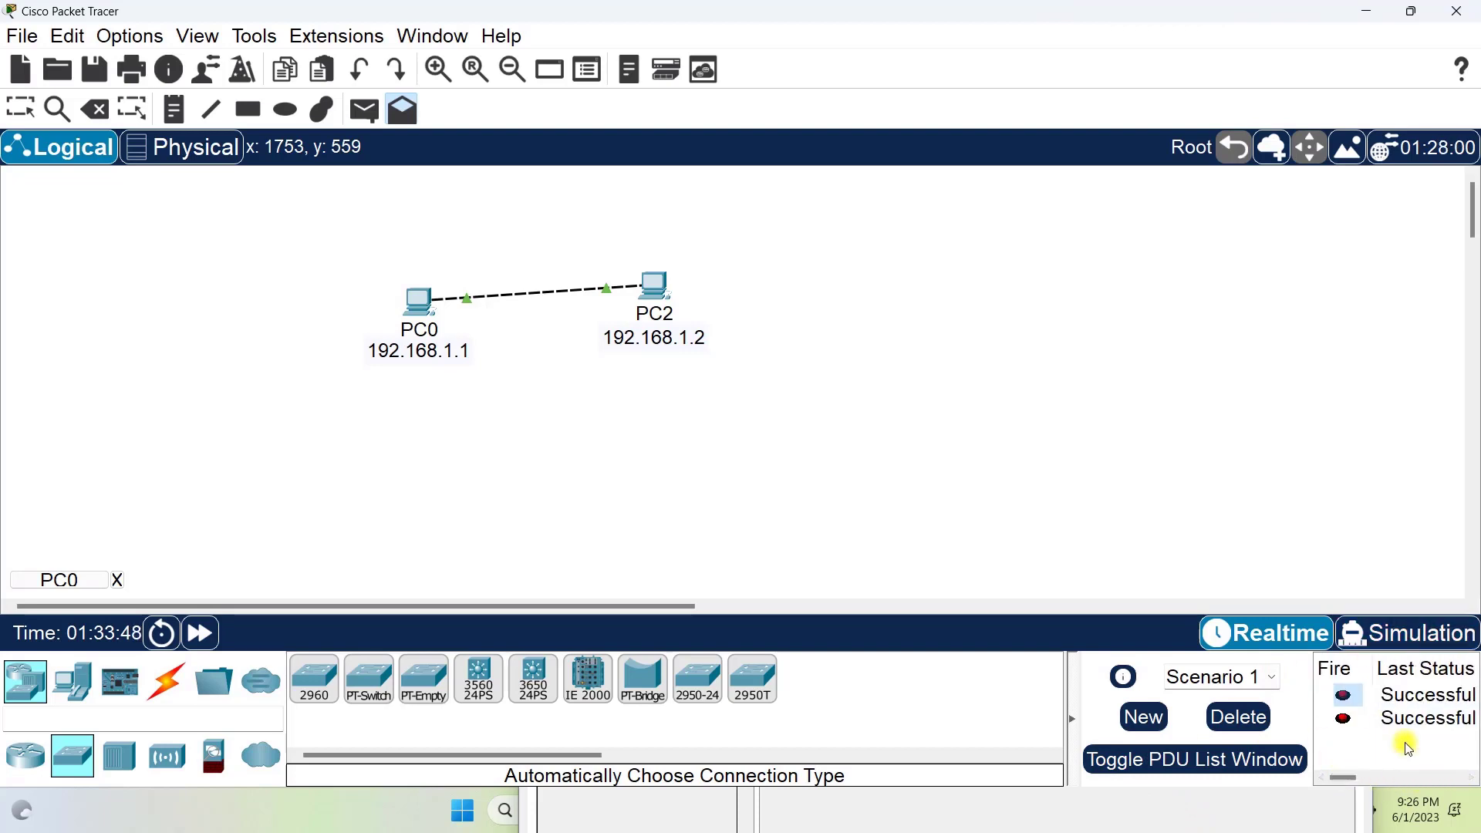
click(1161, 763)
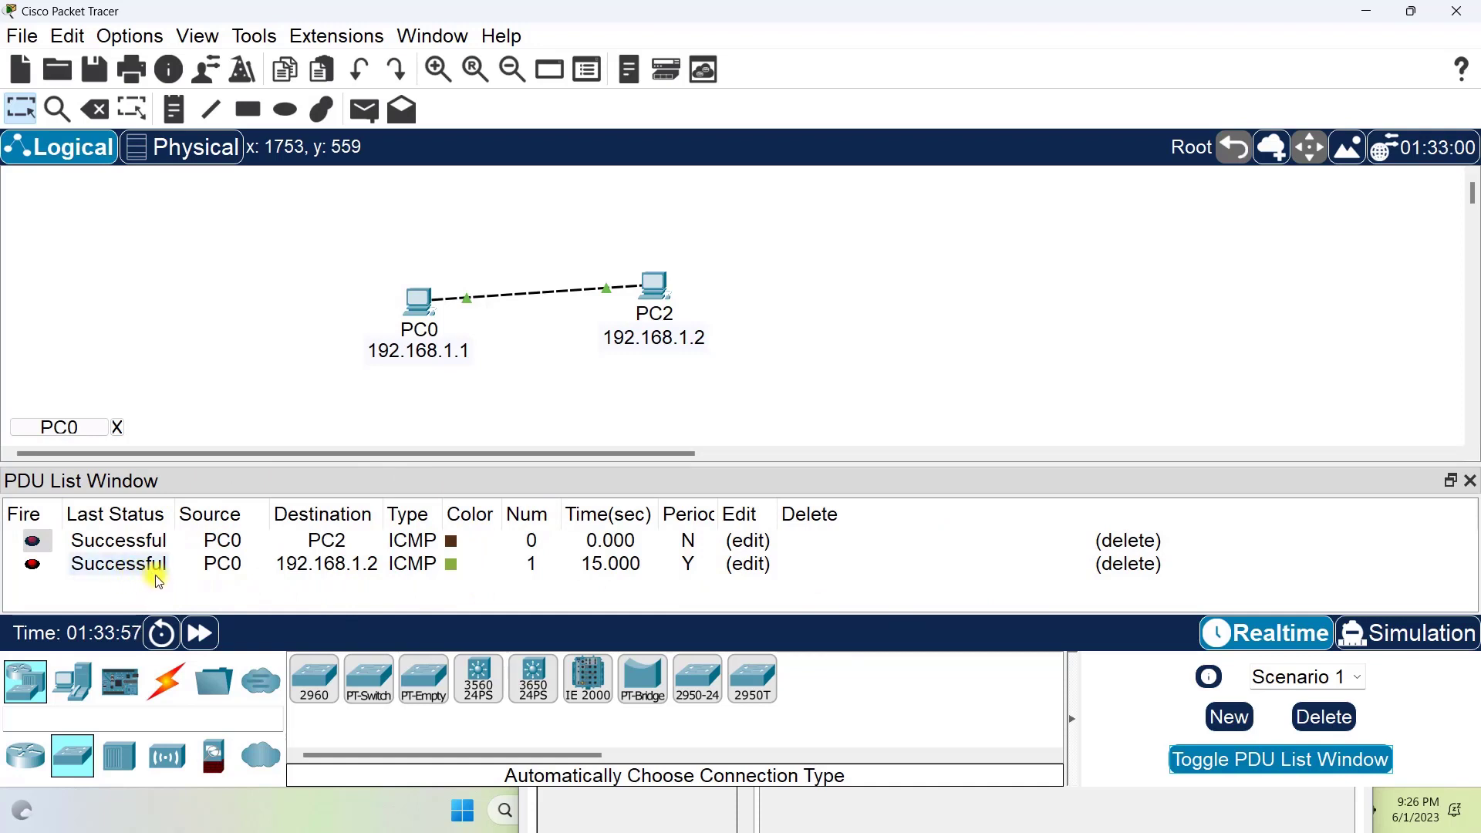
click(121, 575)
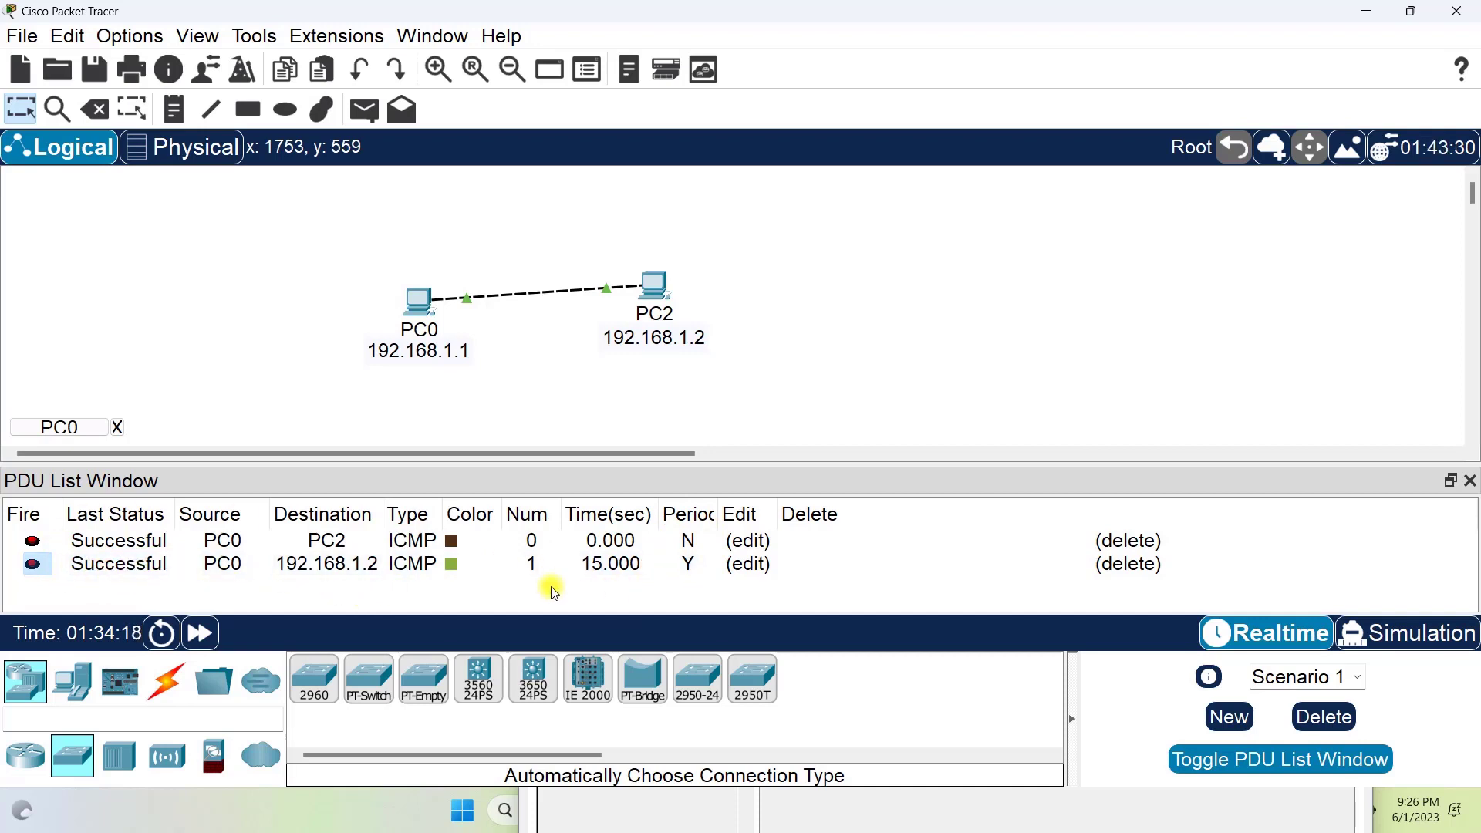
Open the periodic PDU from the list for editing and review its settings.
click(752, 566)
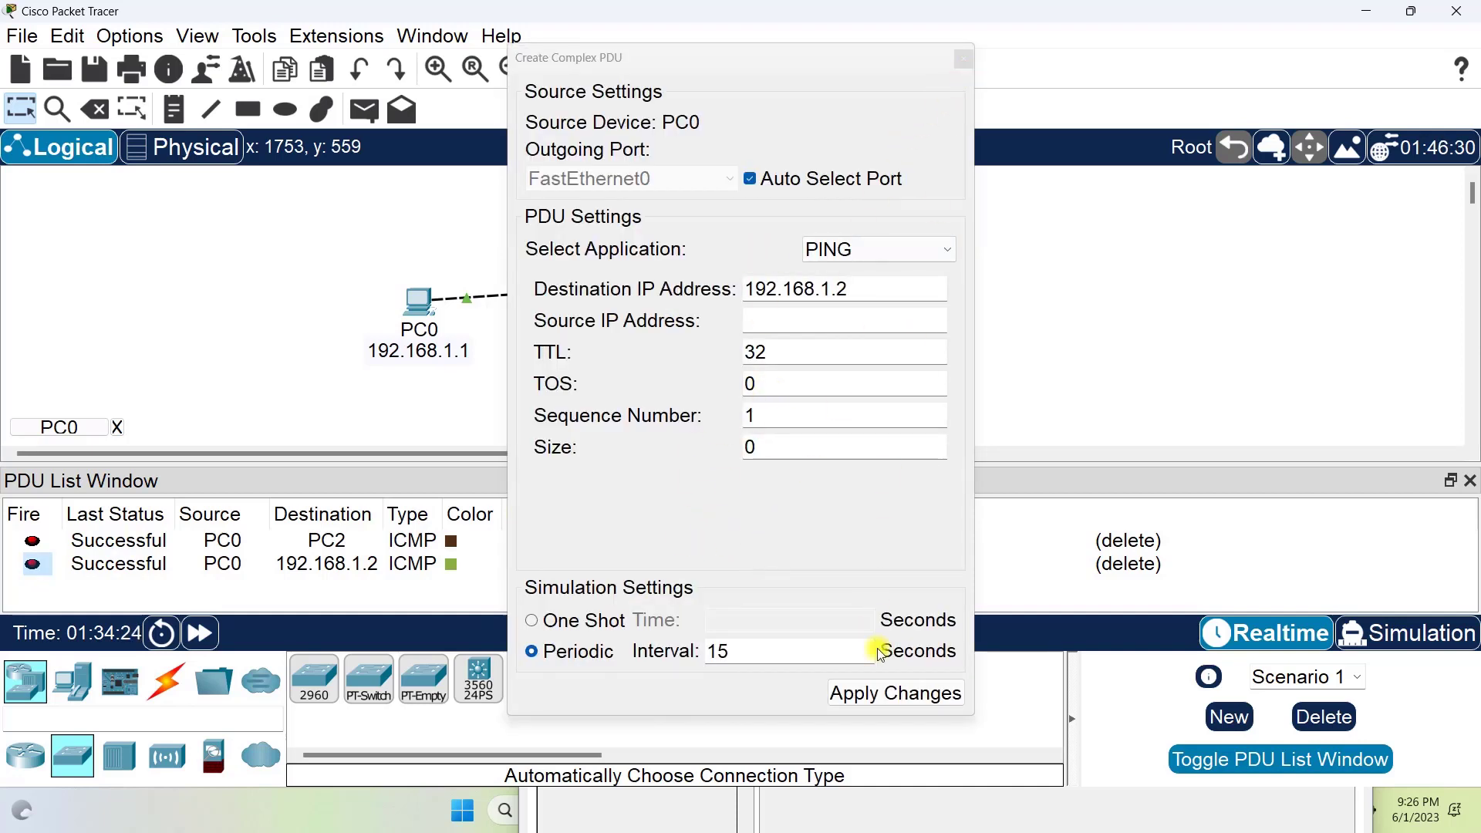
click(880, 698)
click(964, 59)
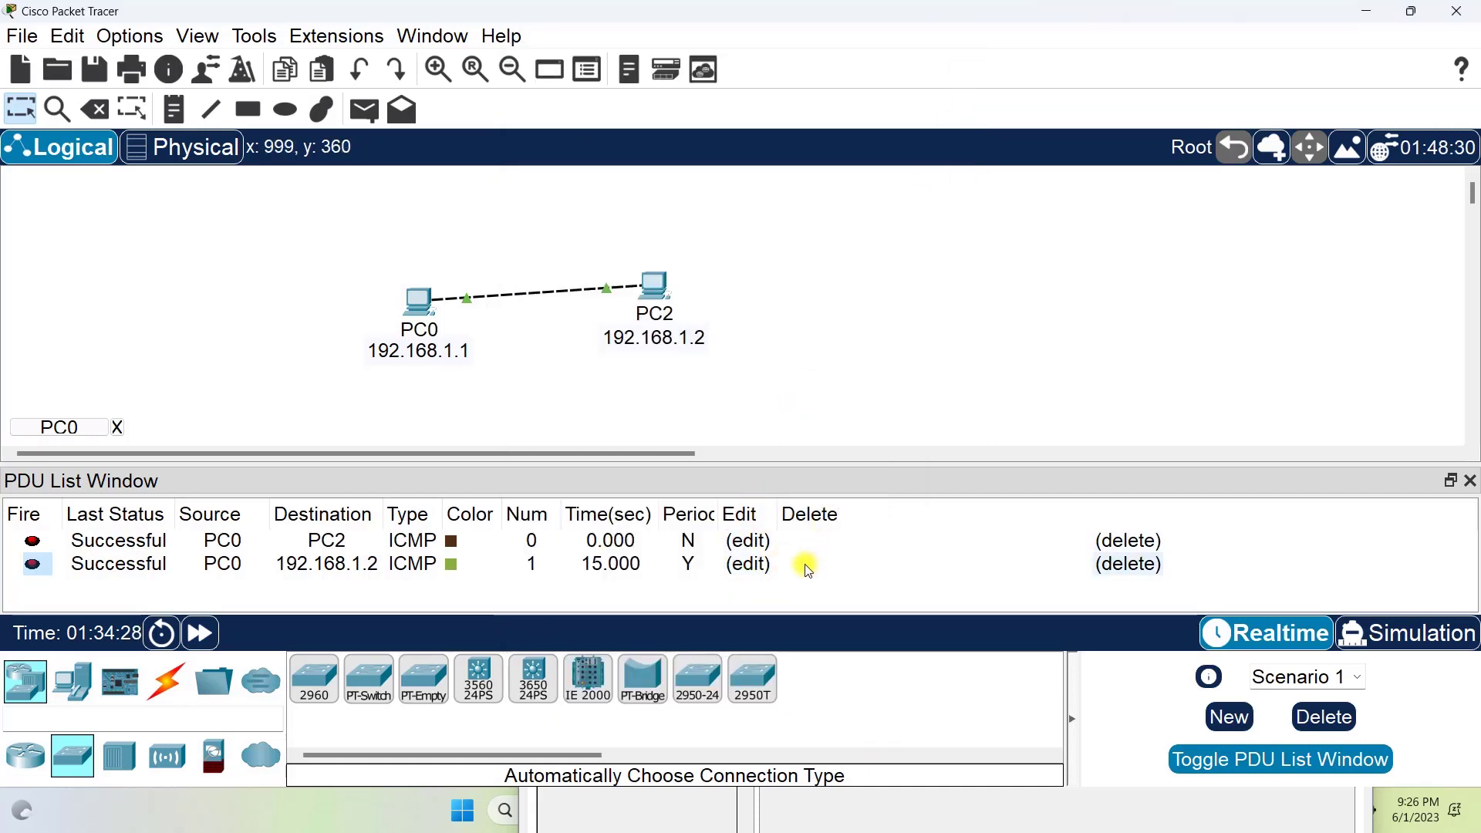
Delete both the periodic PDU and the PC0-to-PC2 PDU from the PDU list.
click(1127, 566)
click(1133, 542)
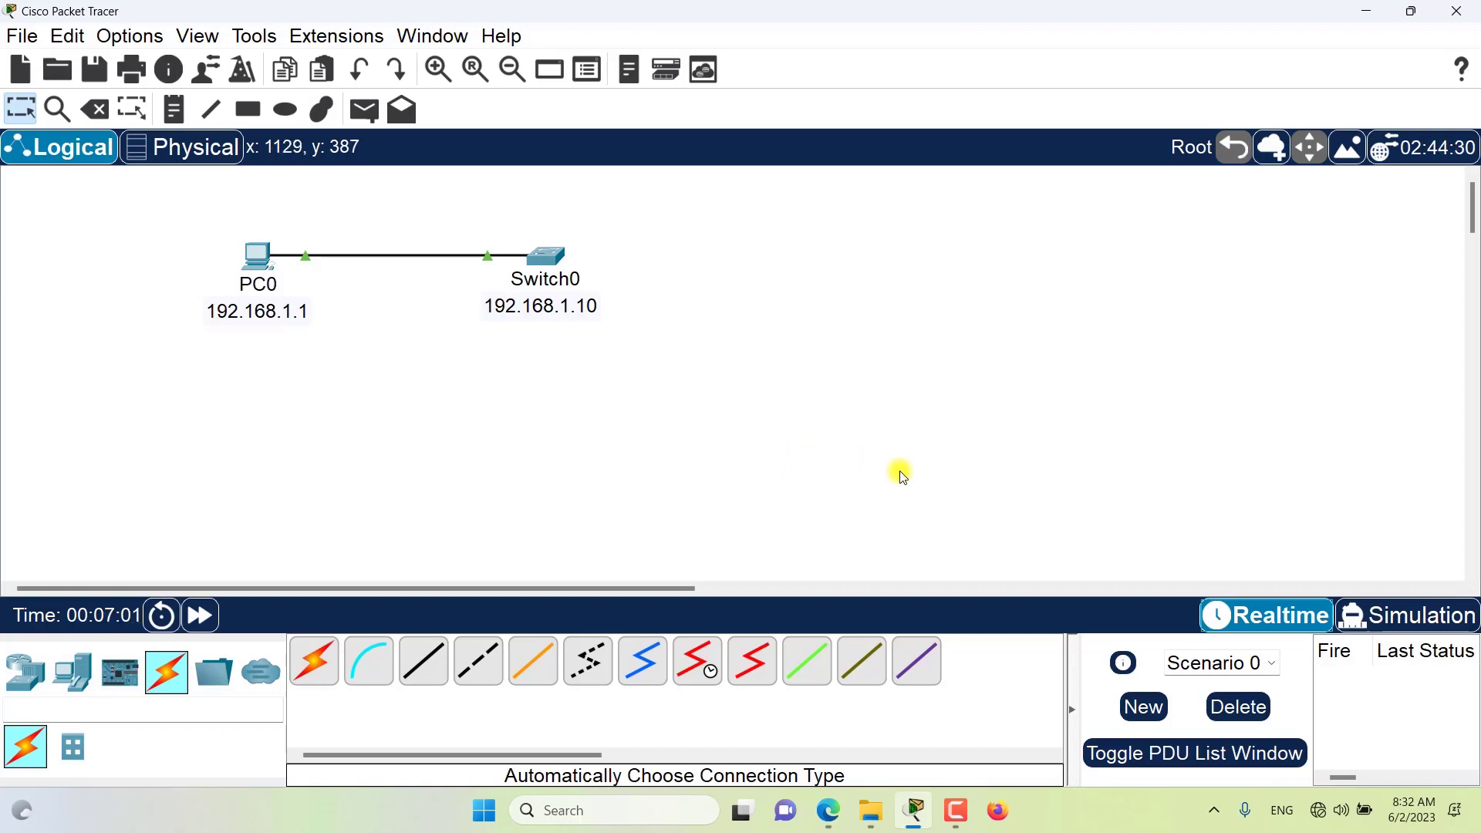
Switch the PC0 and Switch0 network to simulation mode and undock the Simulation Panel, moving it up to enlarge the event list.
click(1386, 616)
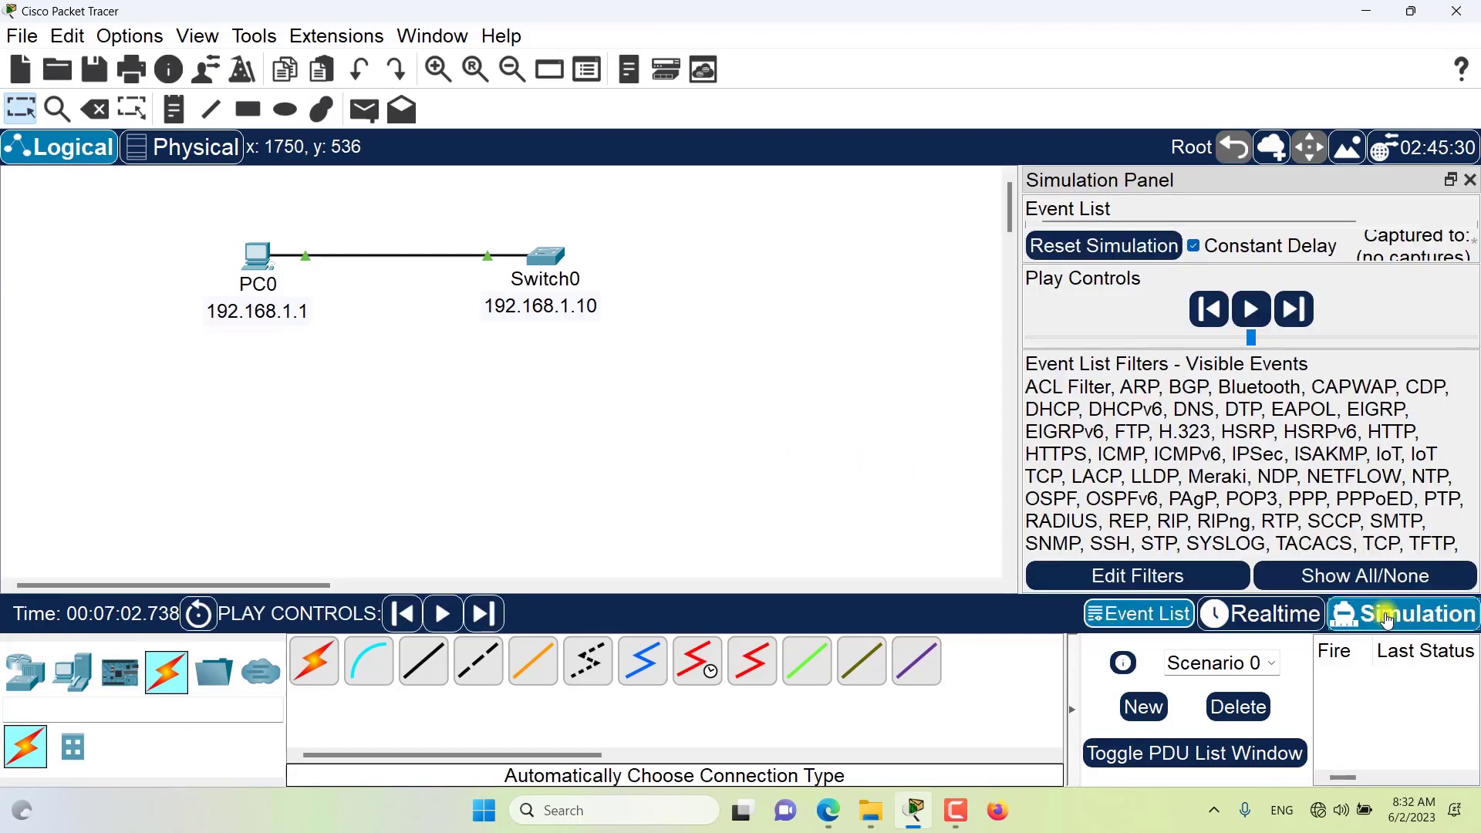
double_click(1186, 181)
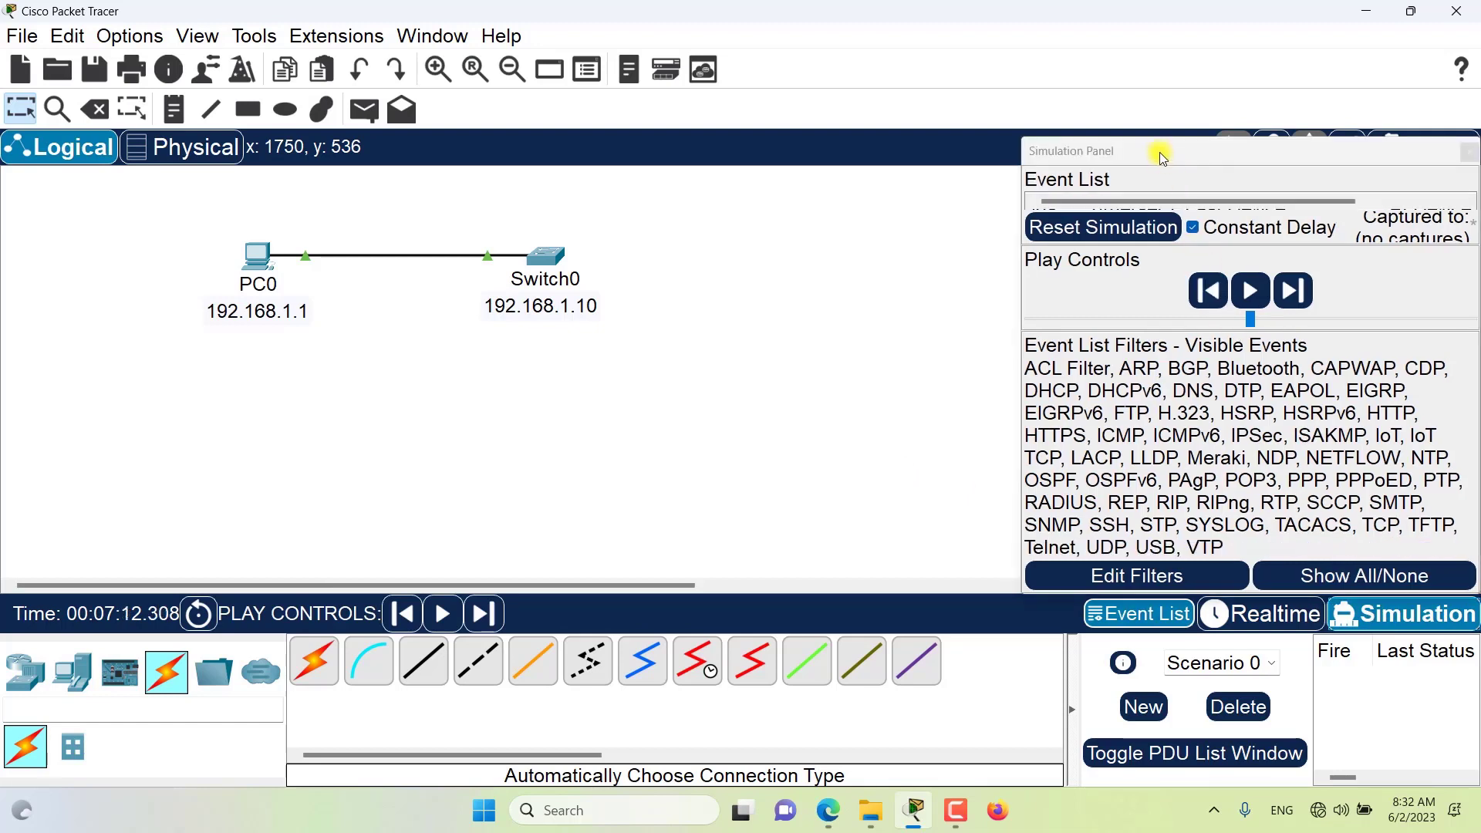
drag(1154, 137, 1120, 7)
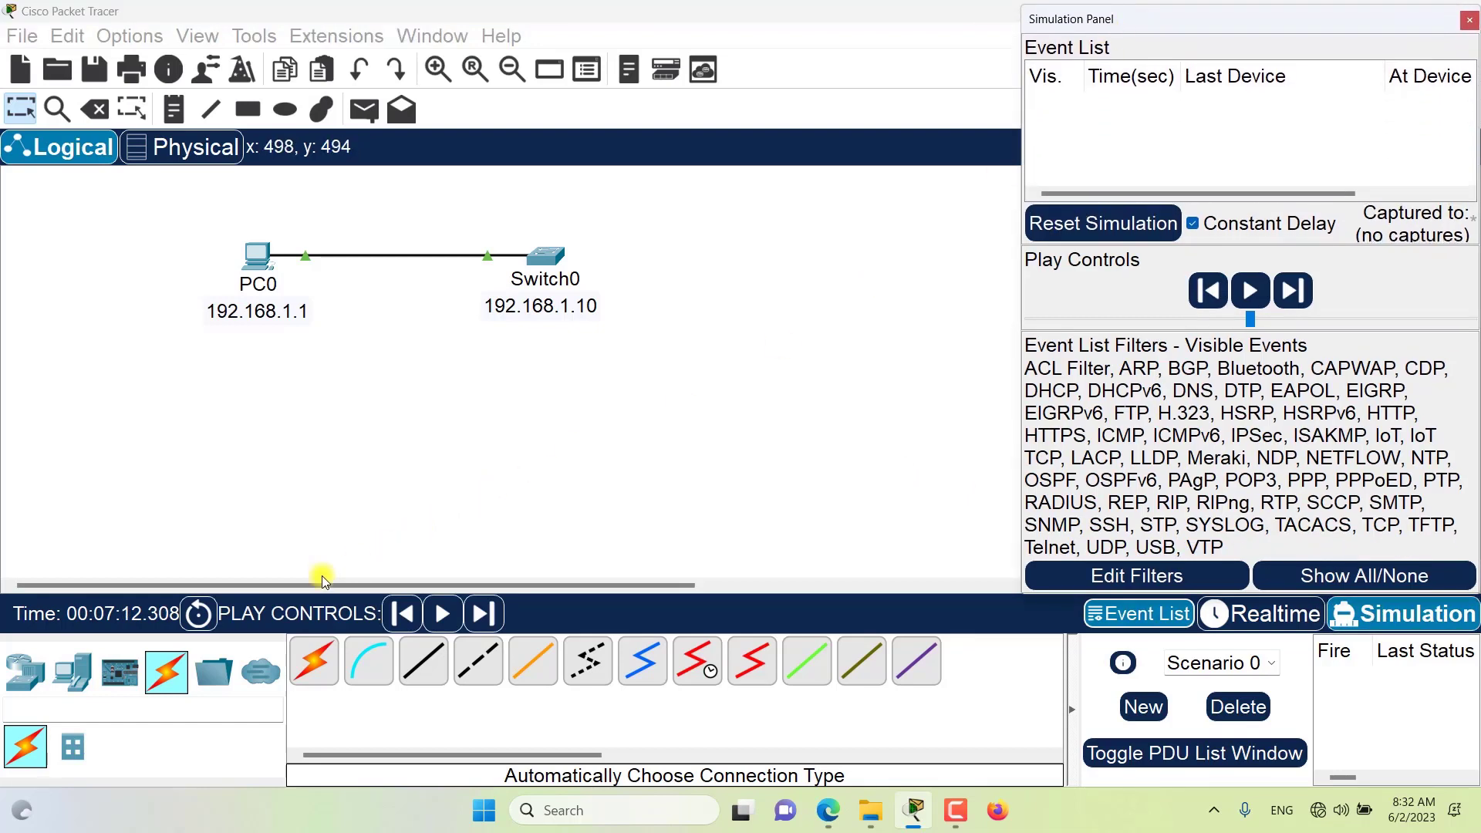
Place a 4331 router in the workspace below the PC0–Switch0 link and delete it again.
click(25, 689)
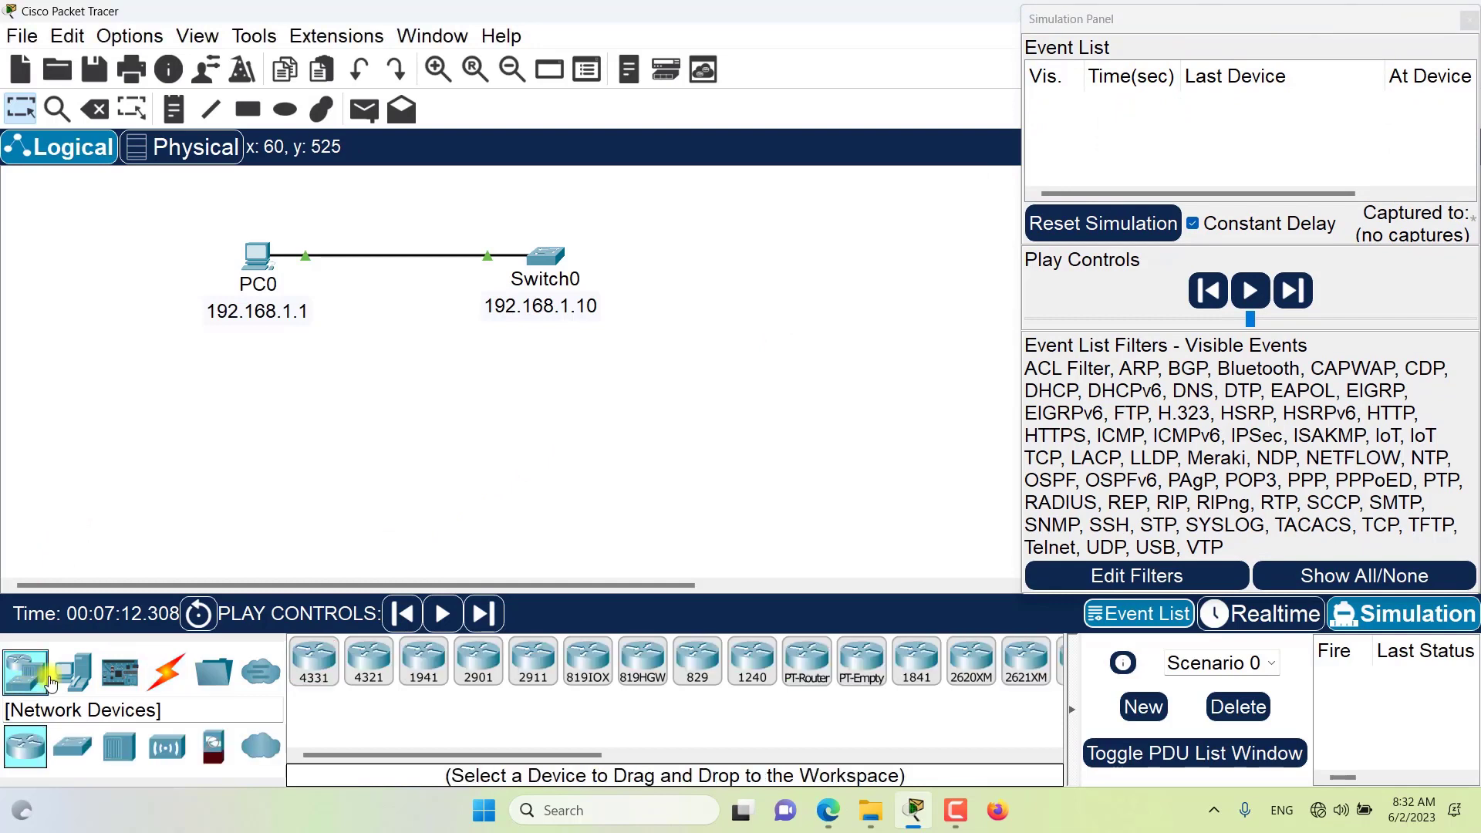
click(314, 661)
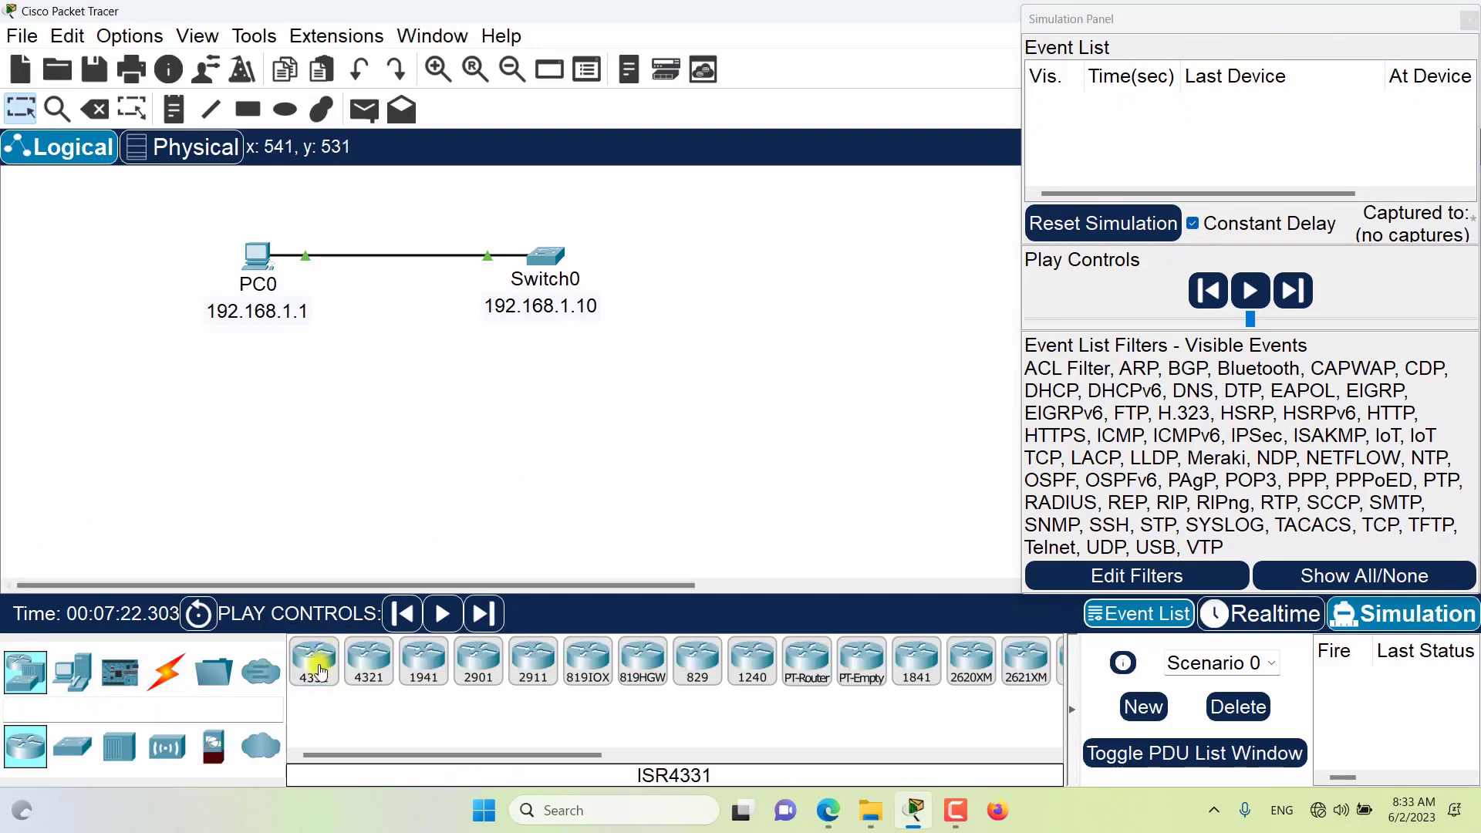
click(408, 450)
drag(532, 424, 324, 531)
key(Delete)
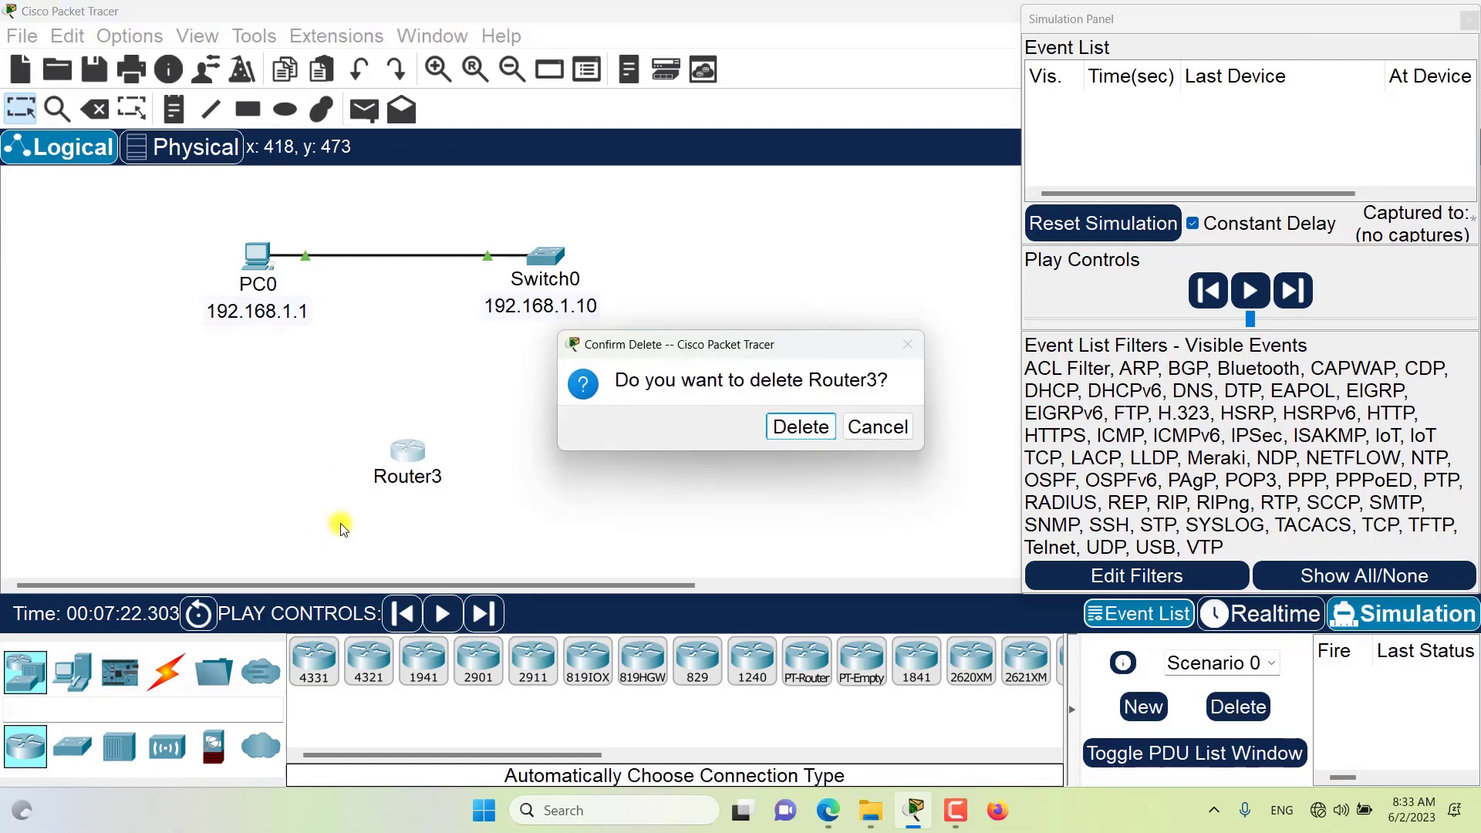
key(Return)
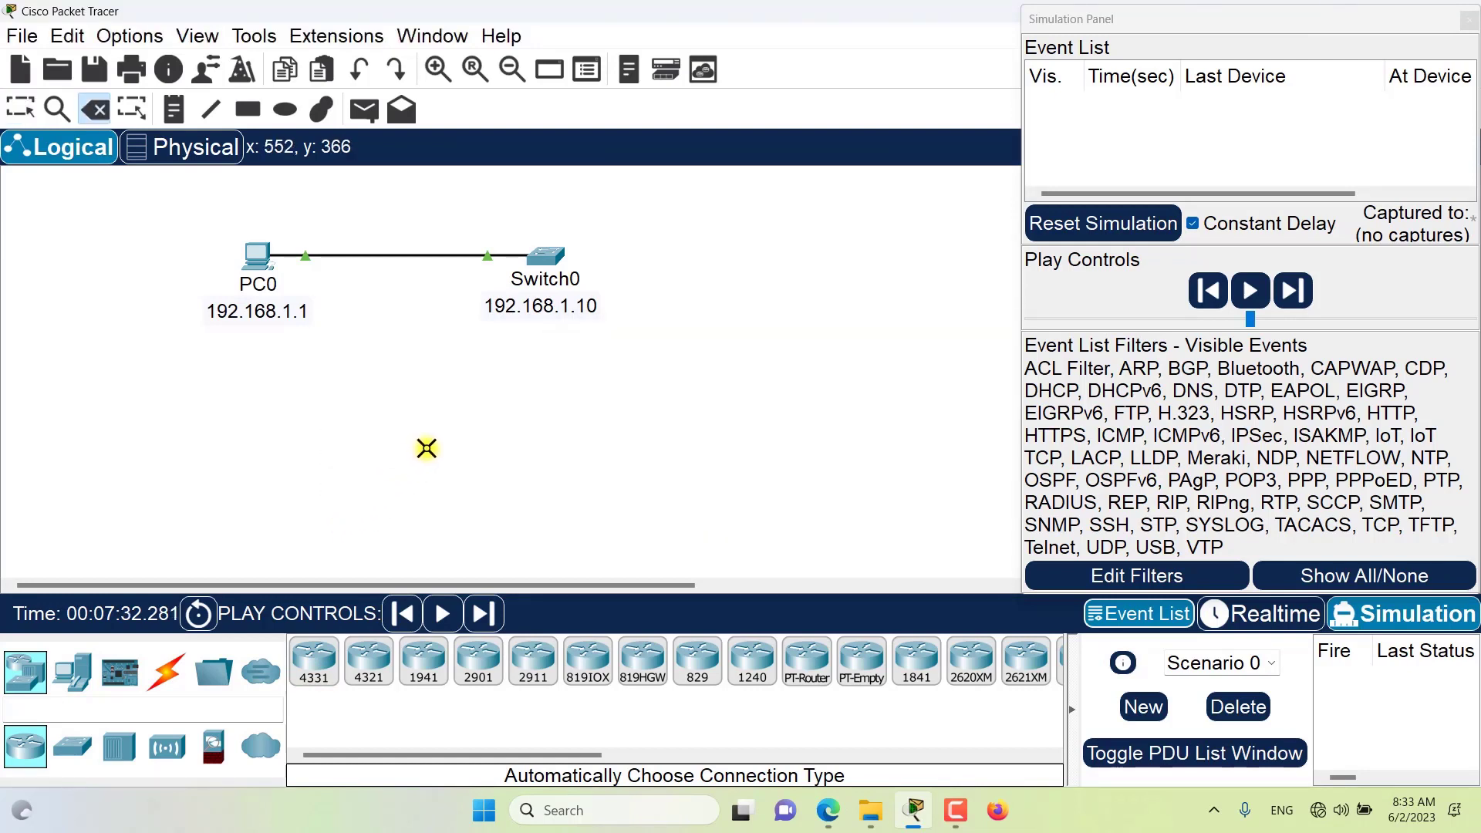
key(Escape)
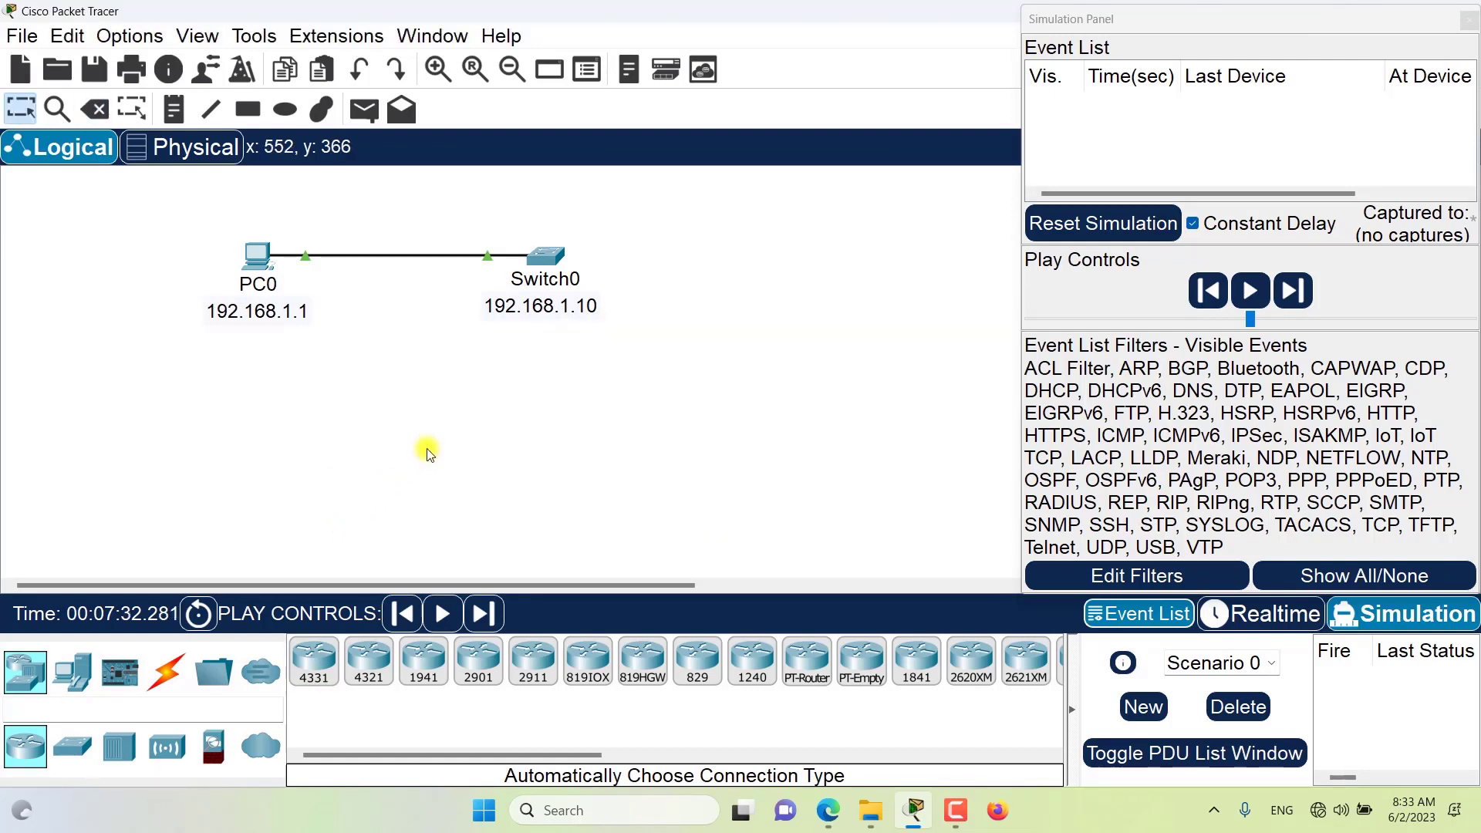
Open Switch0's command line interface and start a session at the user EXEC prompt.
click(551, 262)
drag(718, 29, 831, 47)
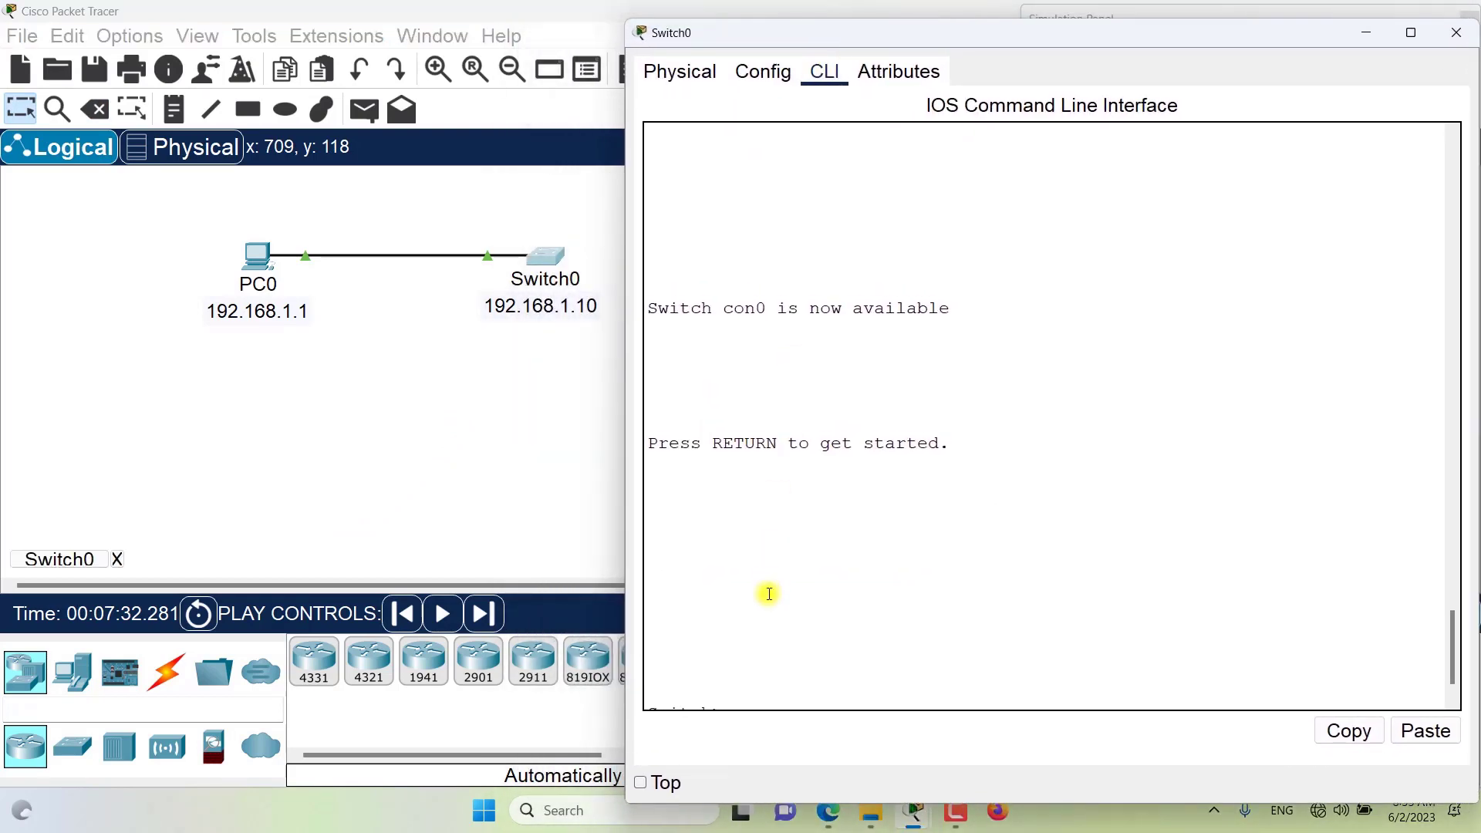
key(Return)
key(Return)
key(Return)
key(Return)
key(Return)
key(Return)
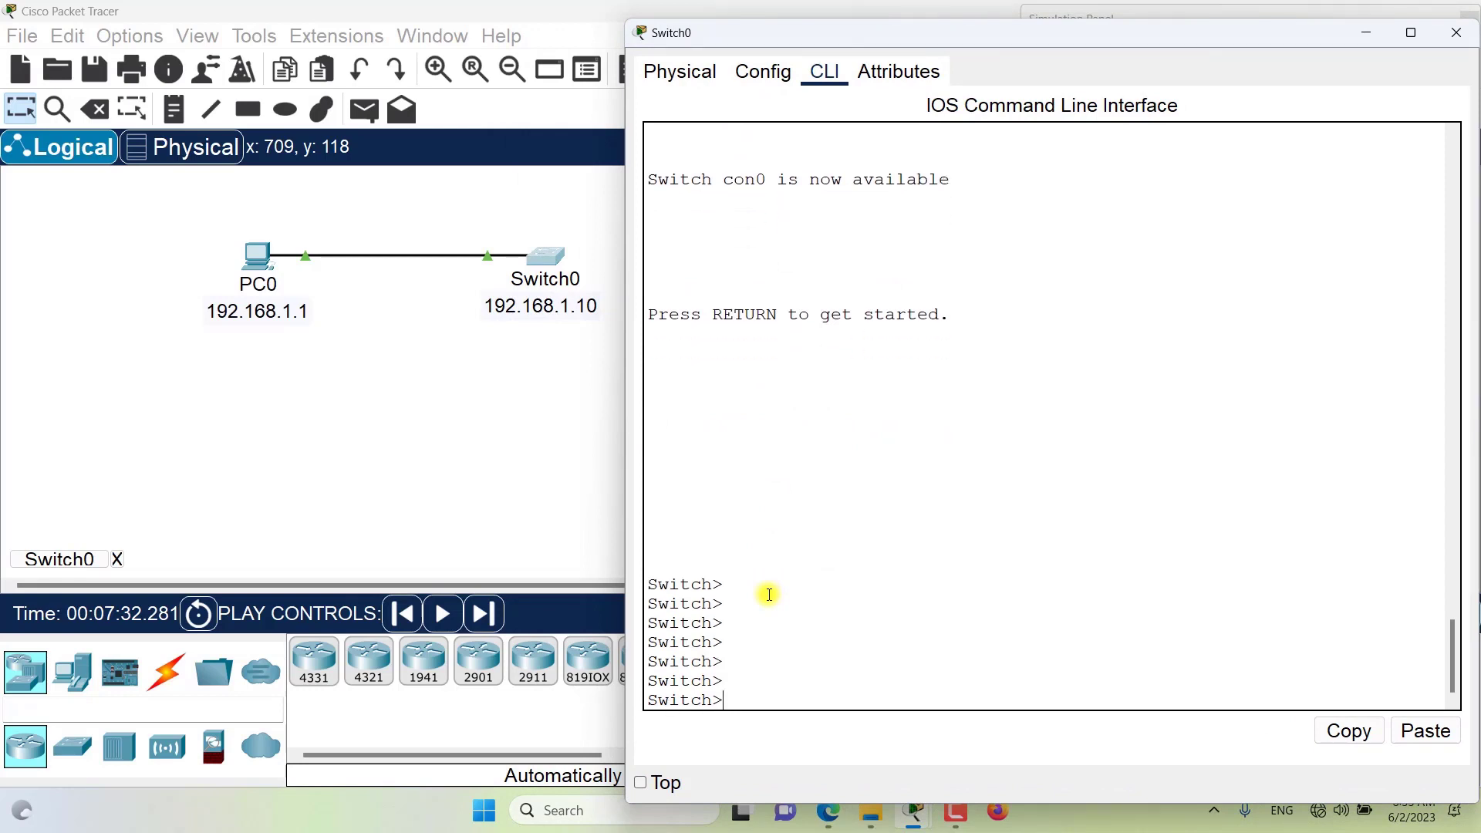
Enter privileged mode and global configuration mode on Switch0.
text(en)
key(Return)
text(co)
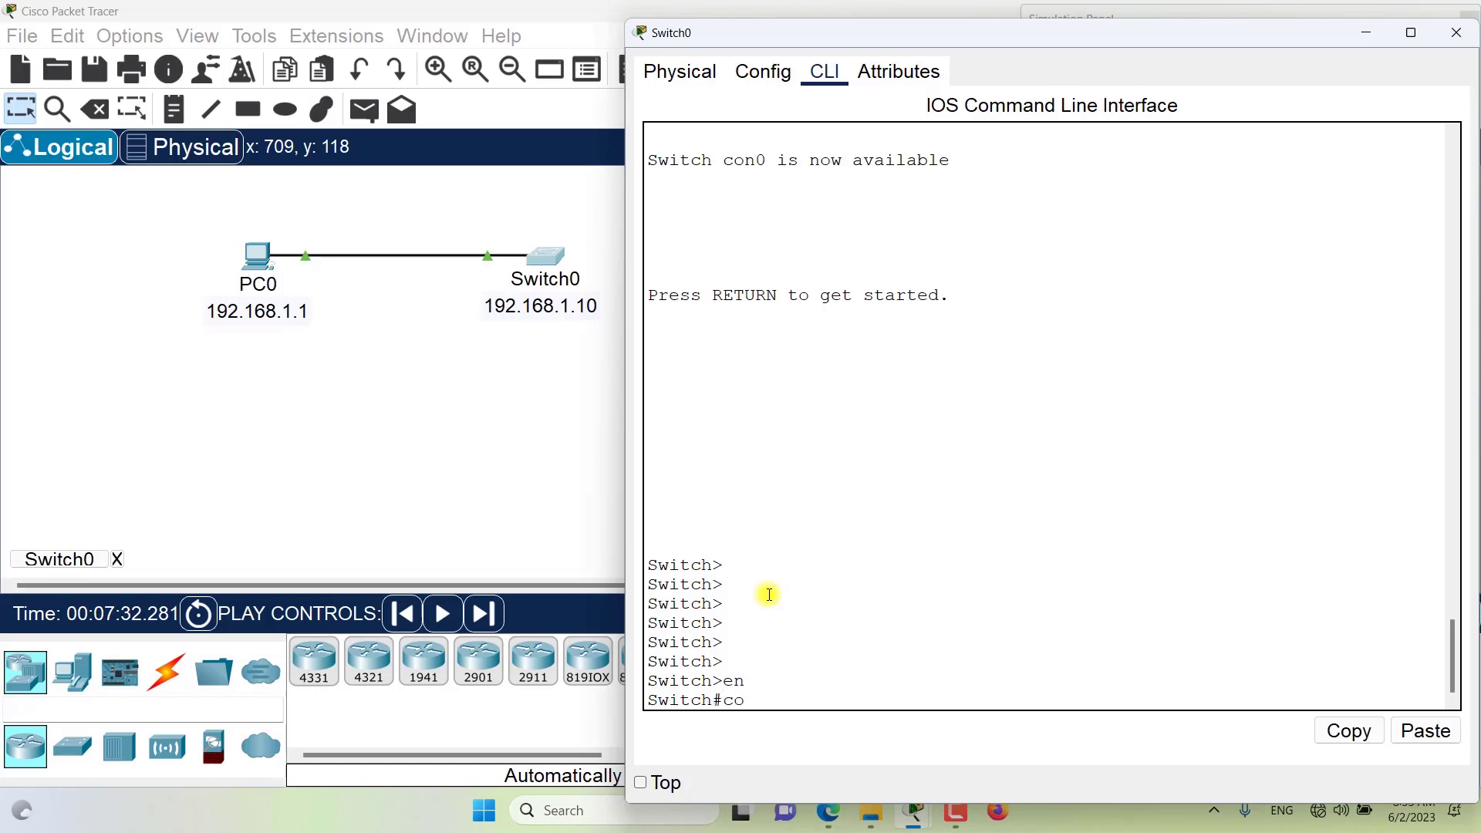
text(nfig t)
key(Return)
Select interface fa0/1 on Switch0 and shut it down.
text(int fa)
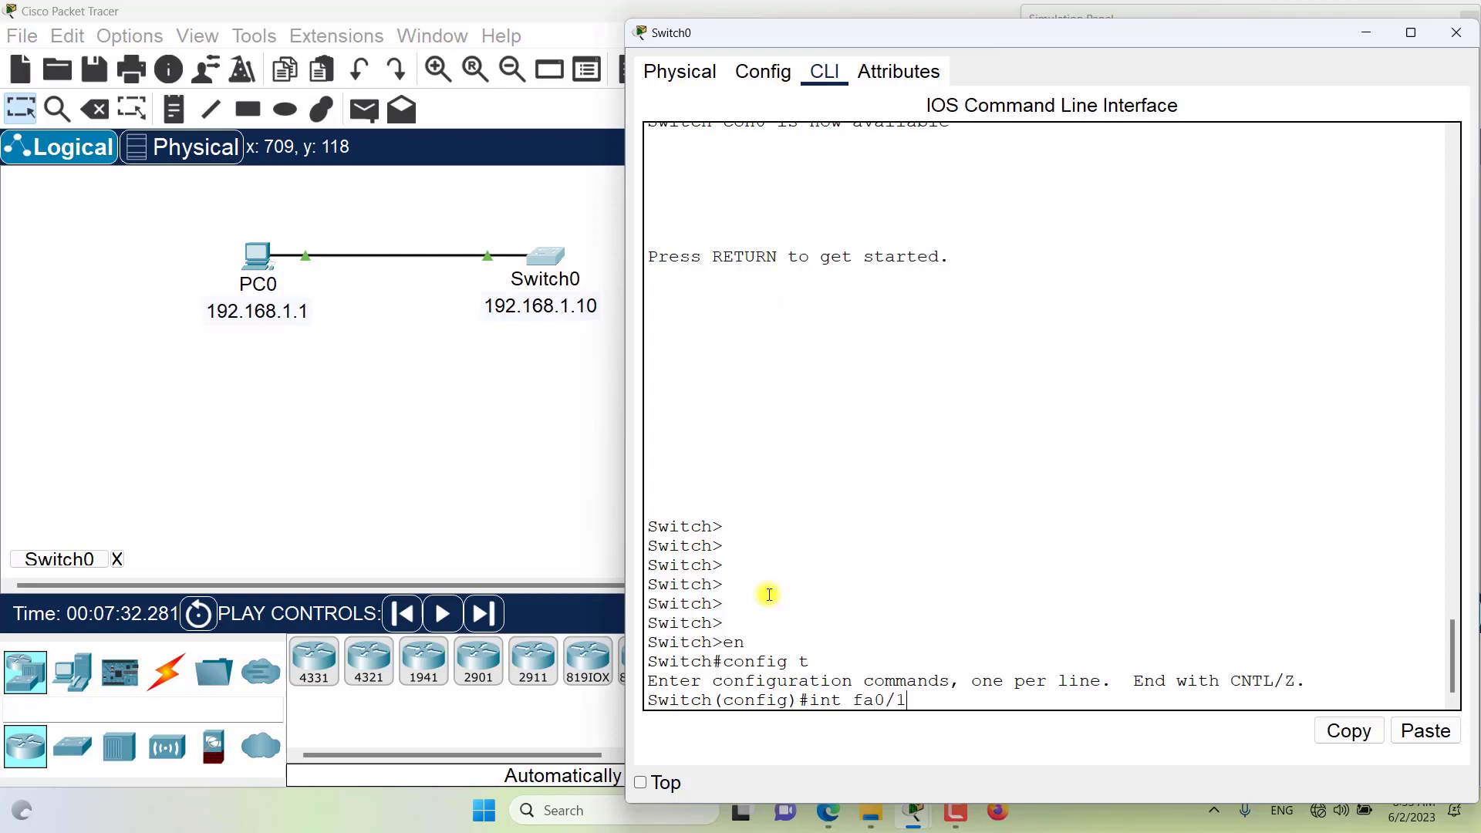
text(0/1)
key(Return)
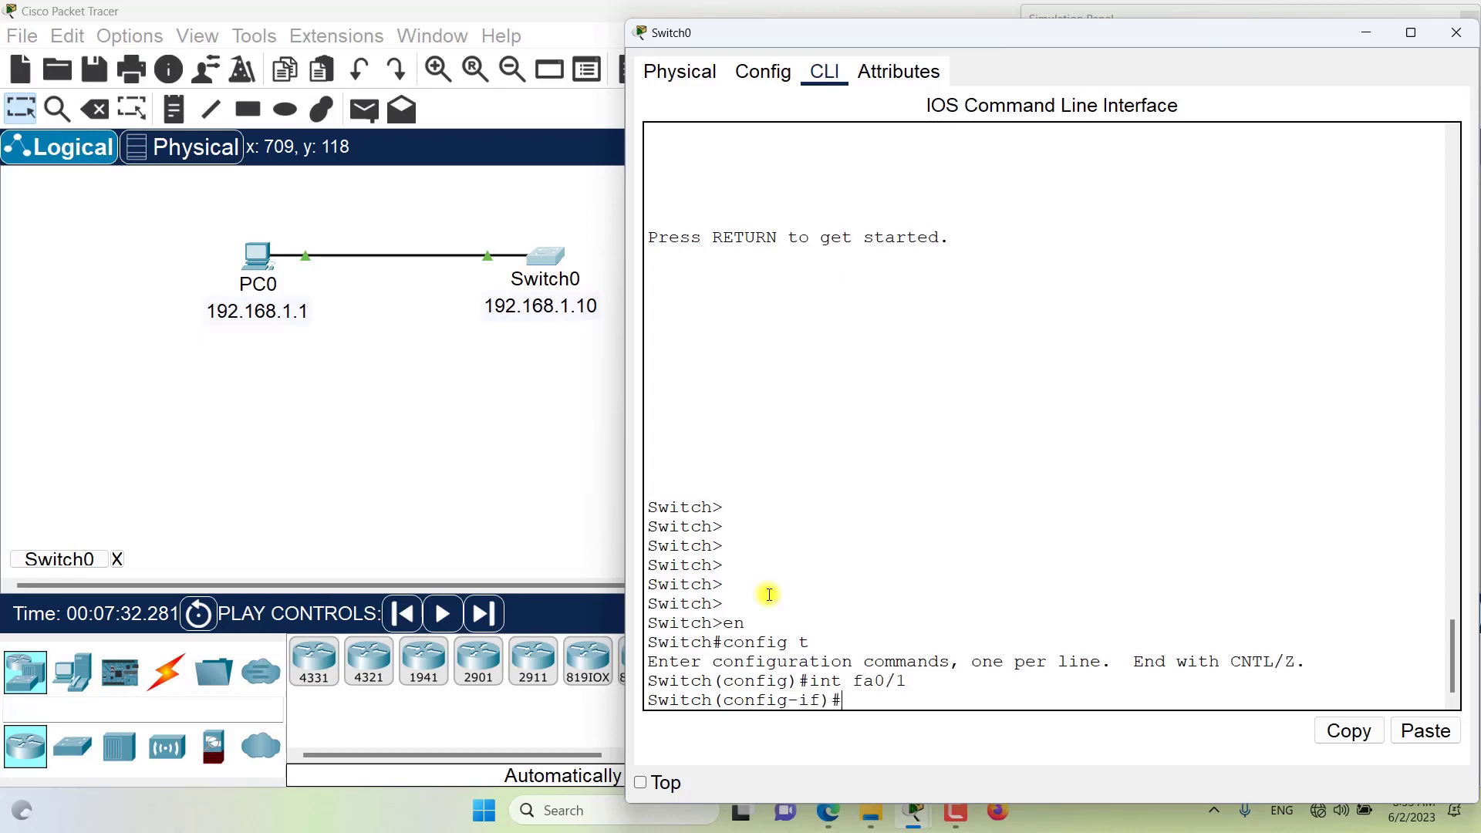
text(shutdown)
key(Return)
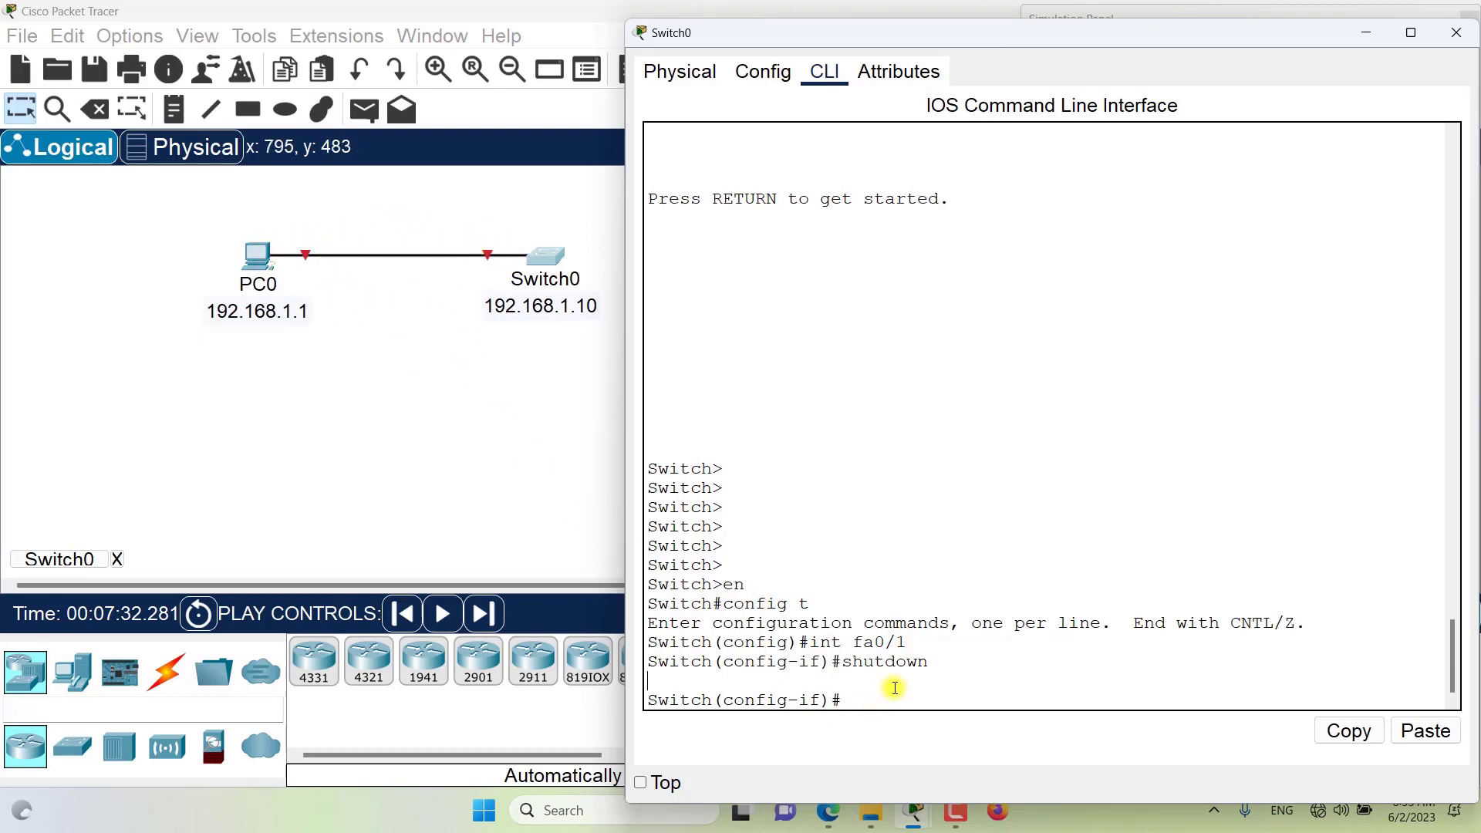
Re-enable interface fa0/1 on Switch0 with the no shutdown command.
text(shutdown)
key(Return)
key(Return)
key(Return)
key(Return)
Exit interface configuration and try to ping 192.168.1.1 from Switch0's global configuration mode.
text(e)
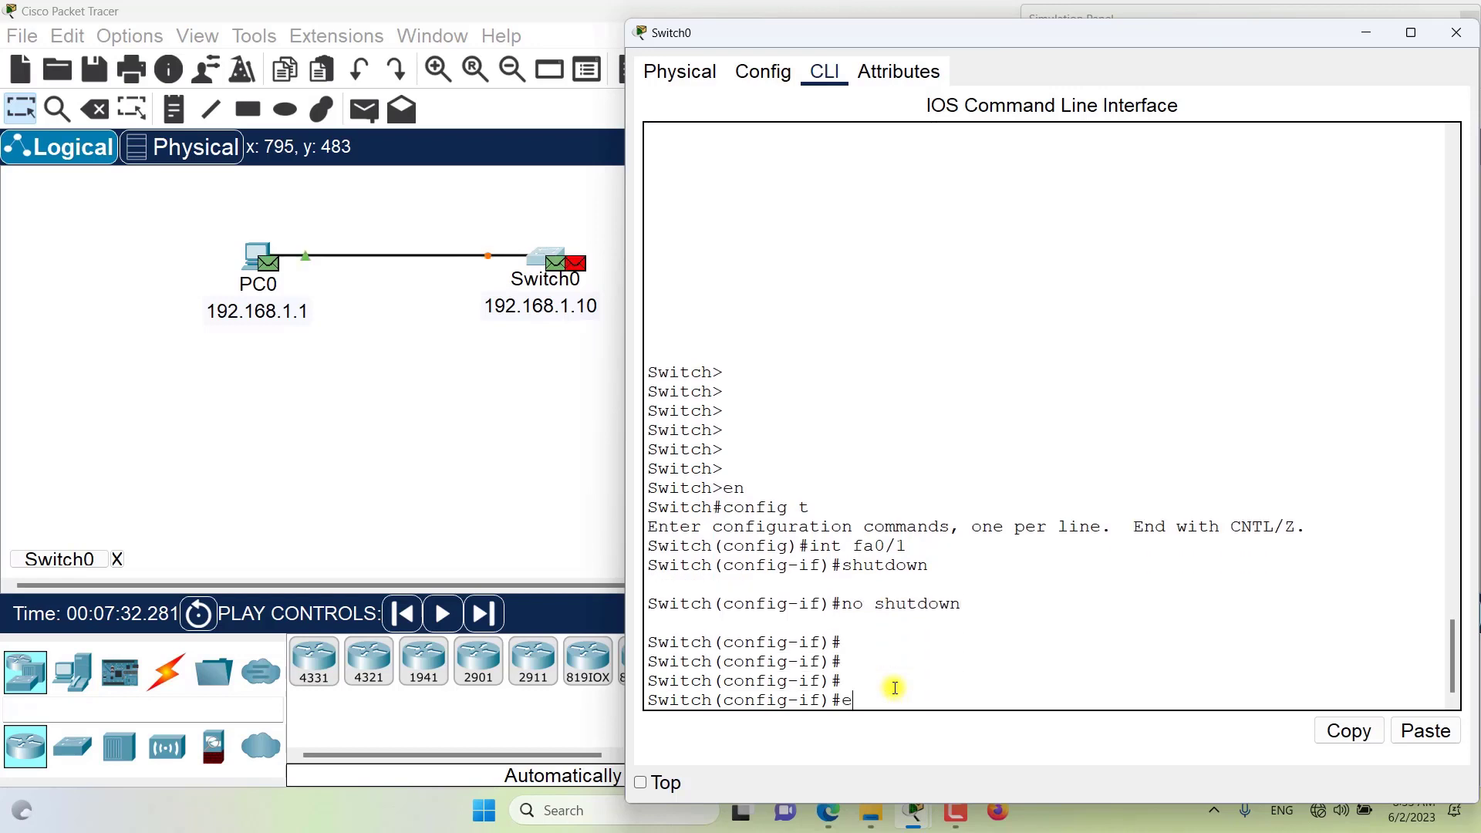
text(xit)
key(Return)
key(Return)
key(Return)
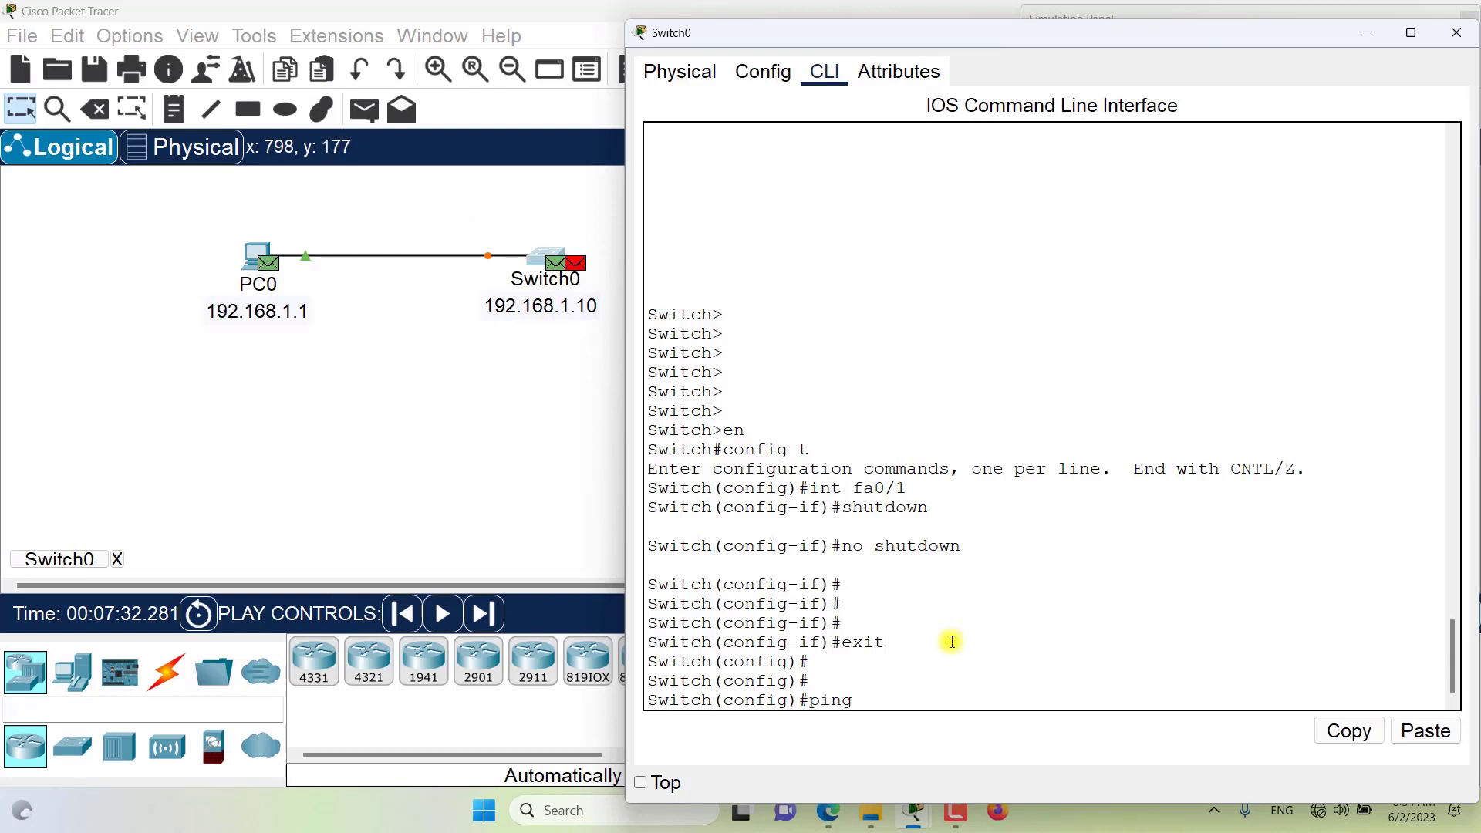
text(92.168.1.1)
key(Return)
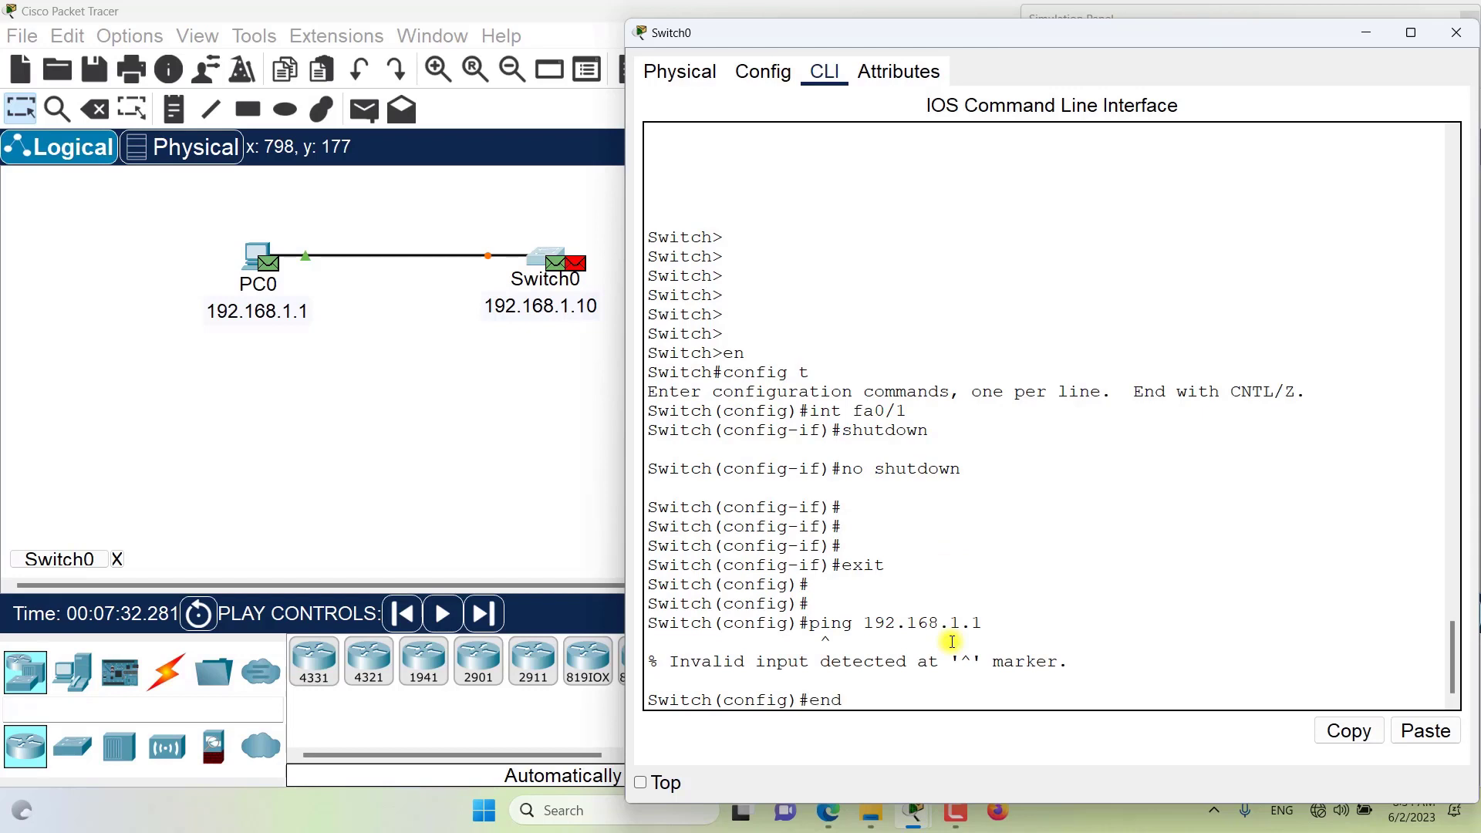
Return Switch0 to privileged mode with the end command and ping PC0 at 192.168.1.1.
text(end)
key(Return)
key(Return)
key(Return)
text(pi)
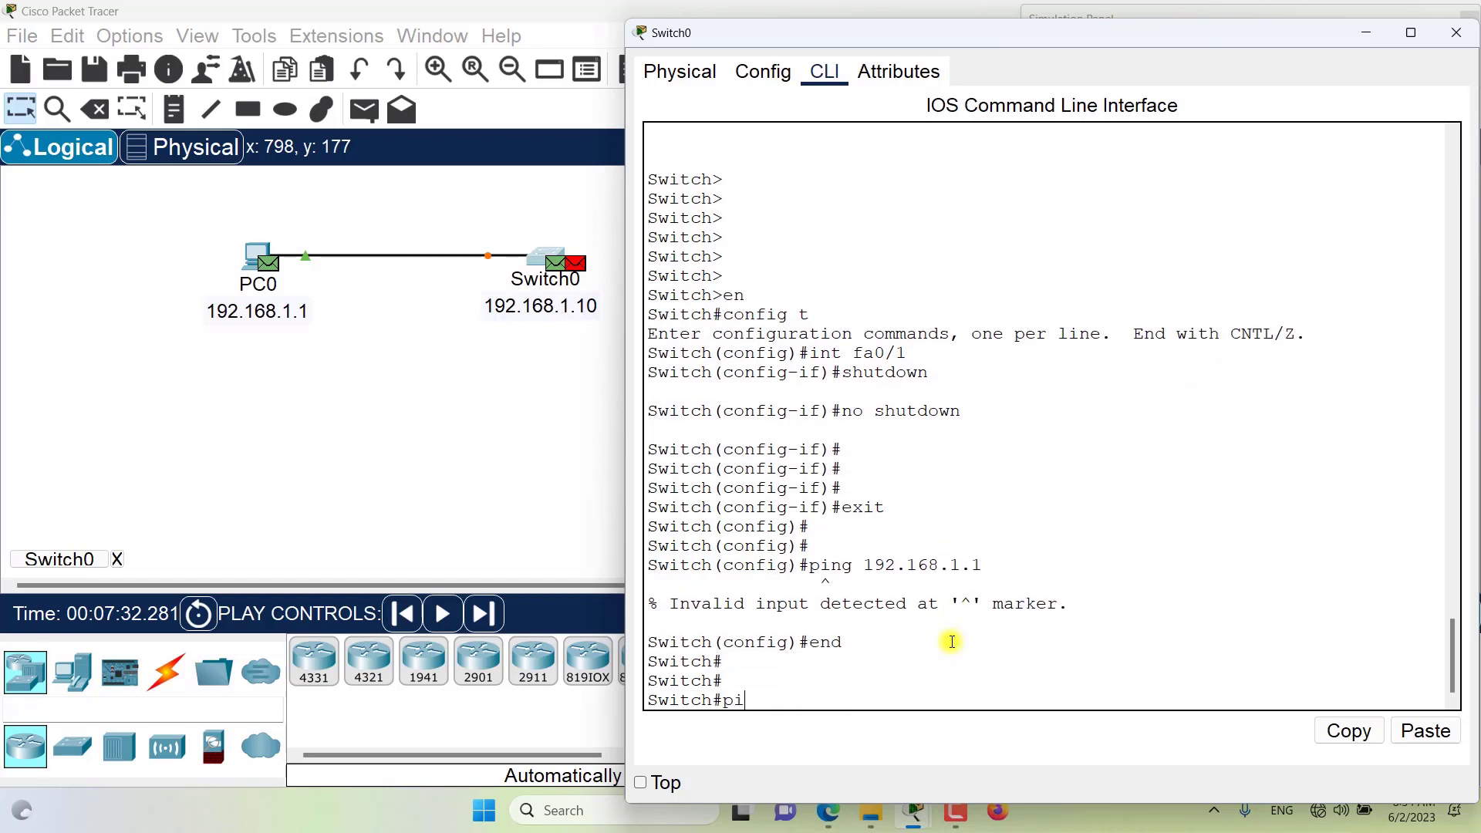
text(ng 192.168.1.1)
key(Return)
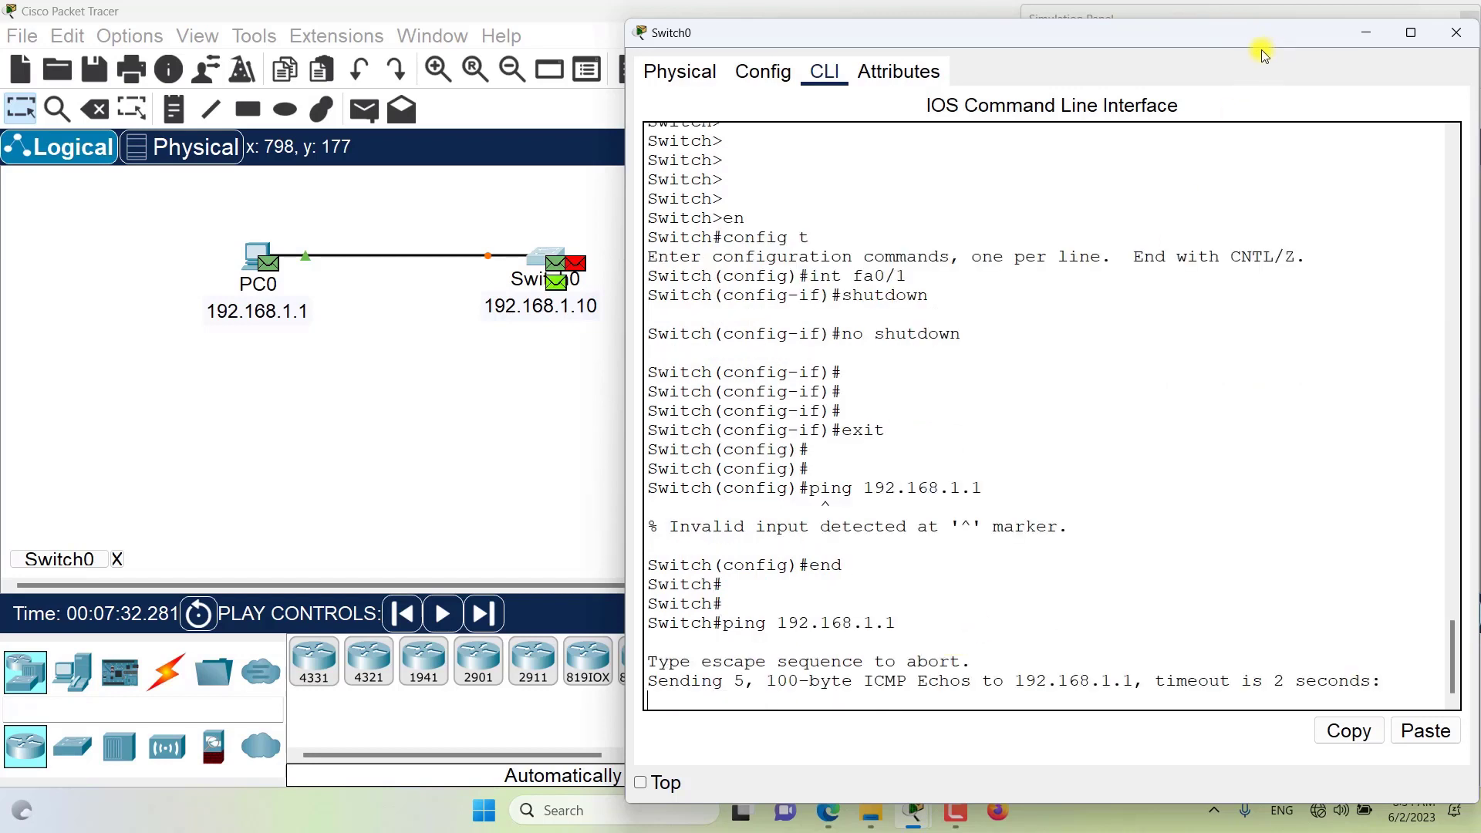
Move the Switch0 window clear of the Simulation Panel and examine the event list's device and type columns.
drag(1253, 38, 710, 76)
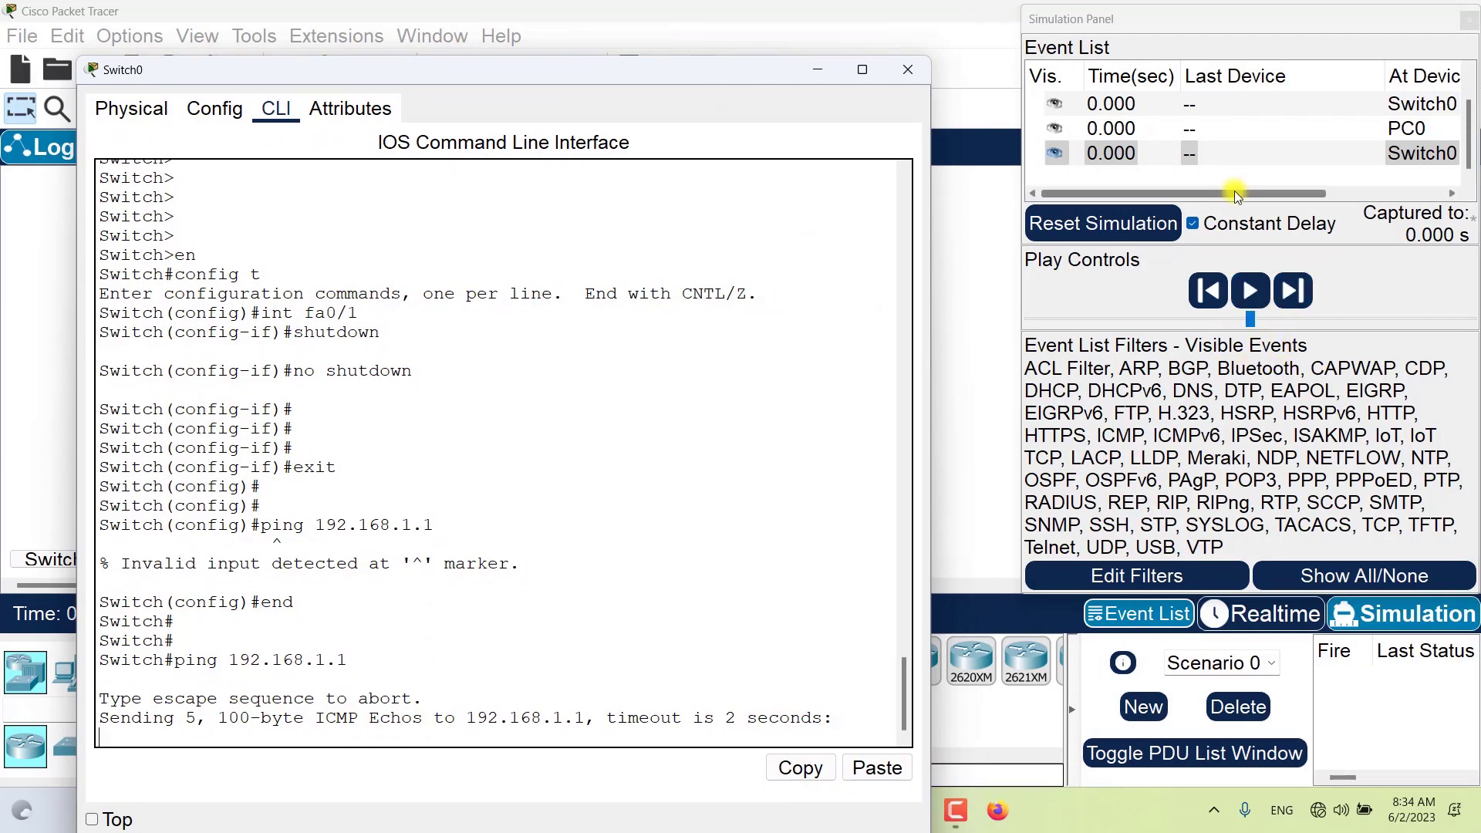
drag(1233, 191, 1367, 188)
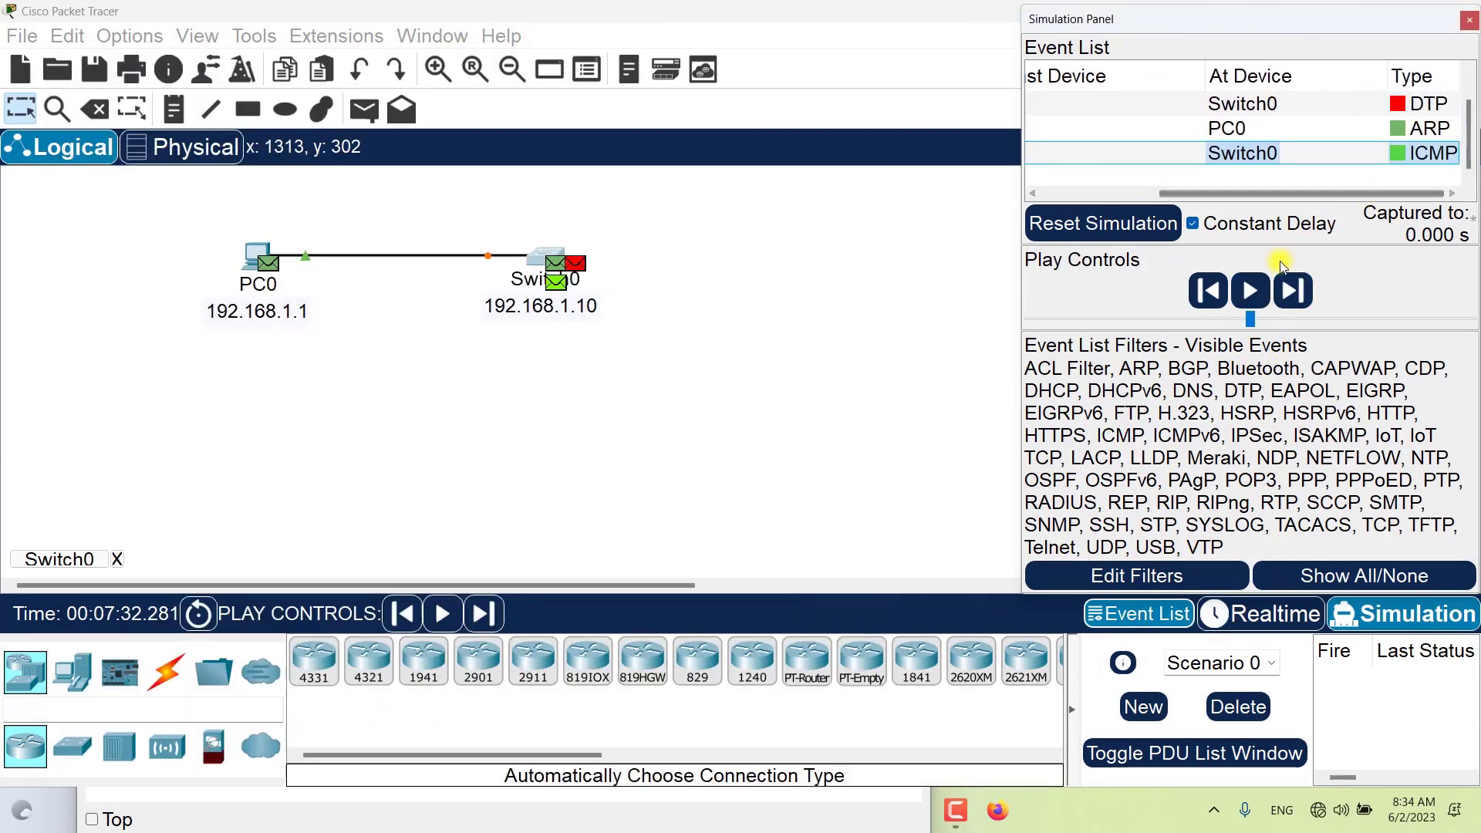
Play the simulation and keep Switch0's command line in view beside the Simulation Panel.
click(546, 261)
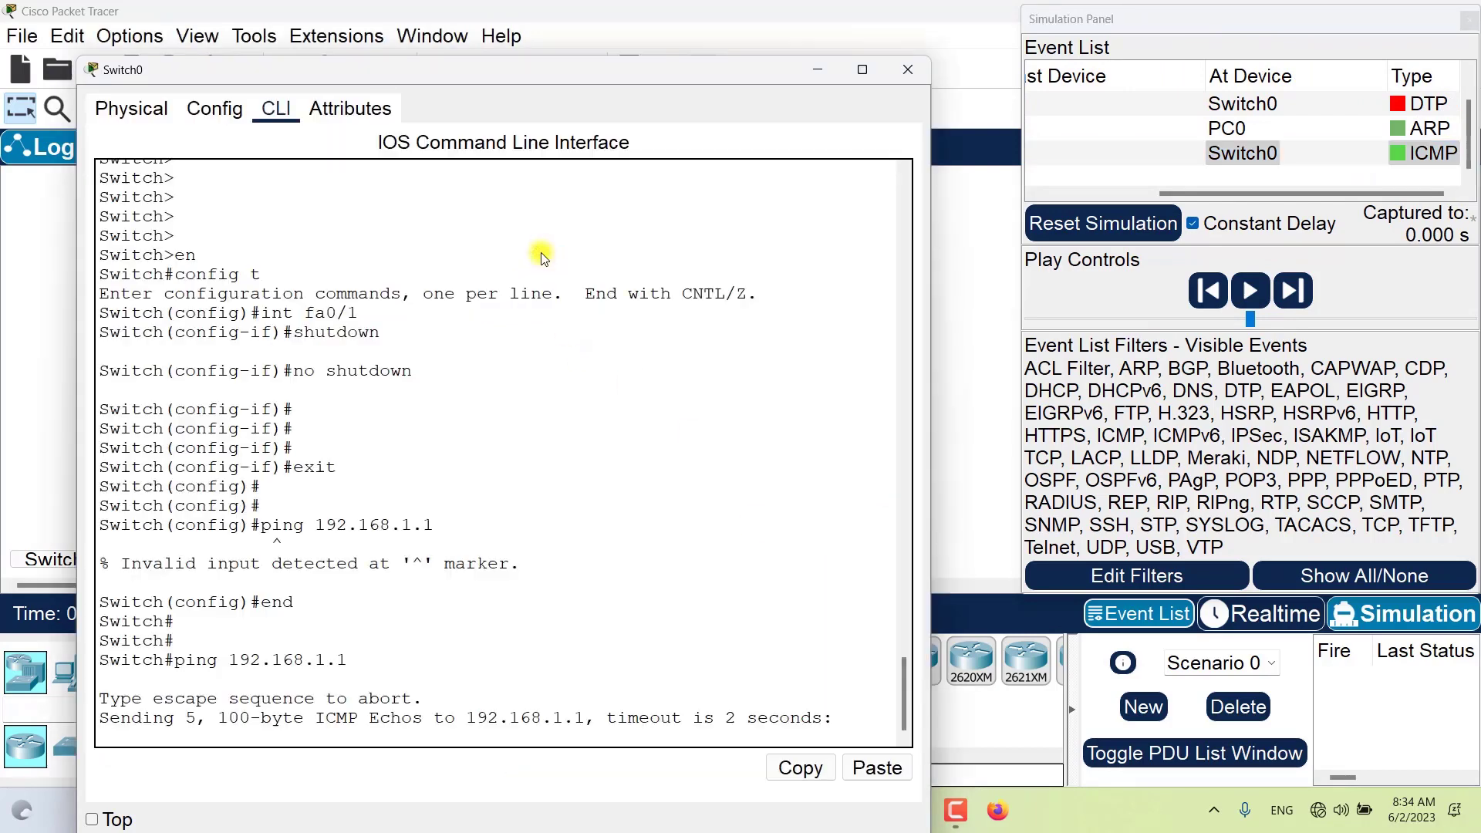
drag(576, 82, 525, 73)
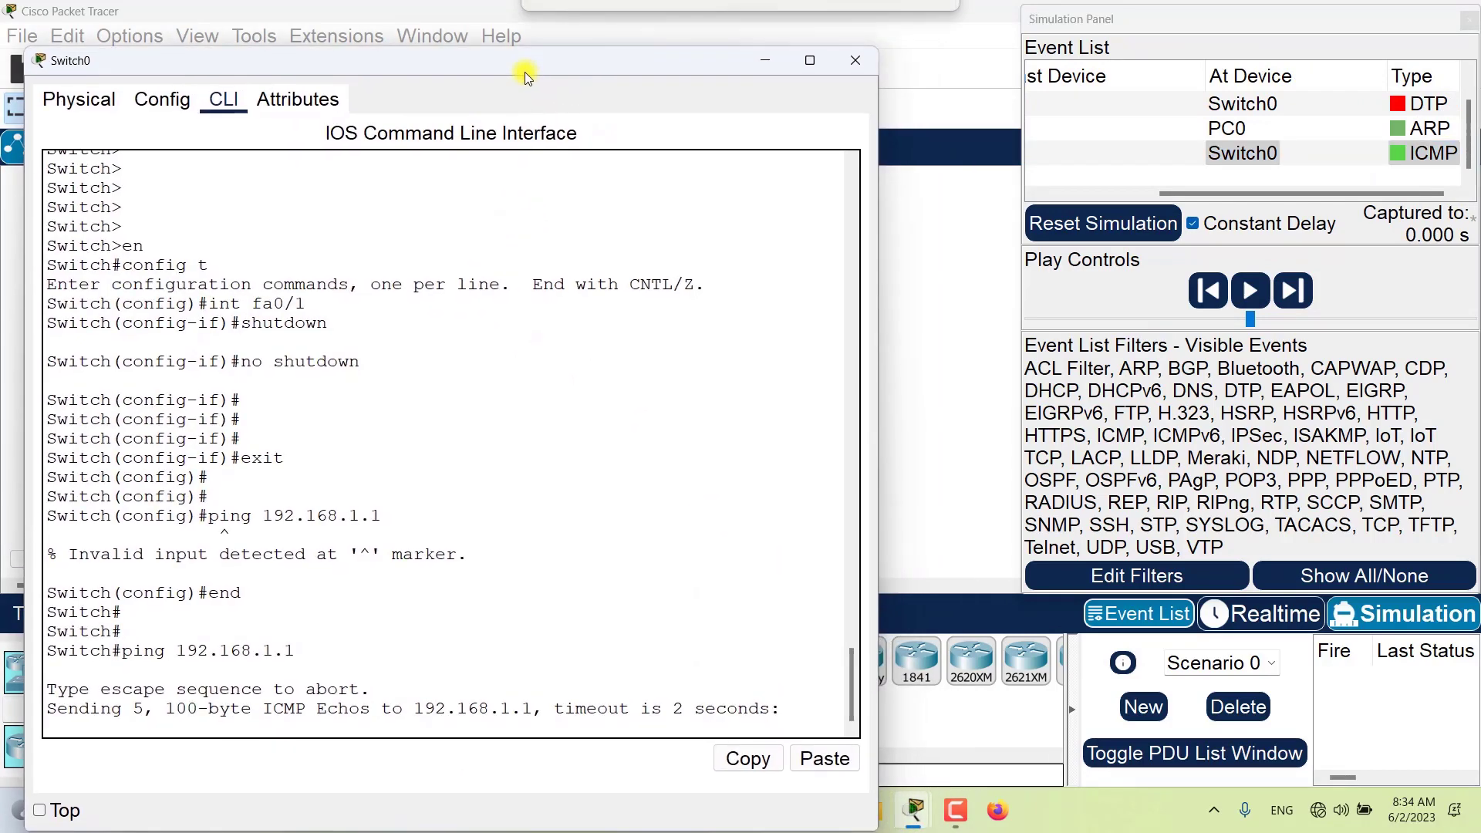
click(1251, 290)
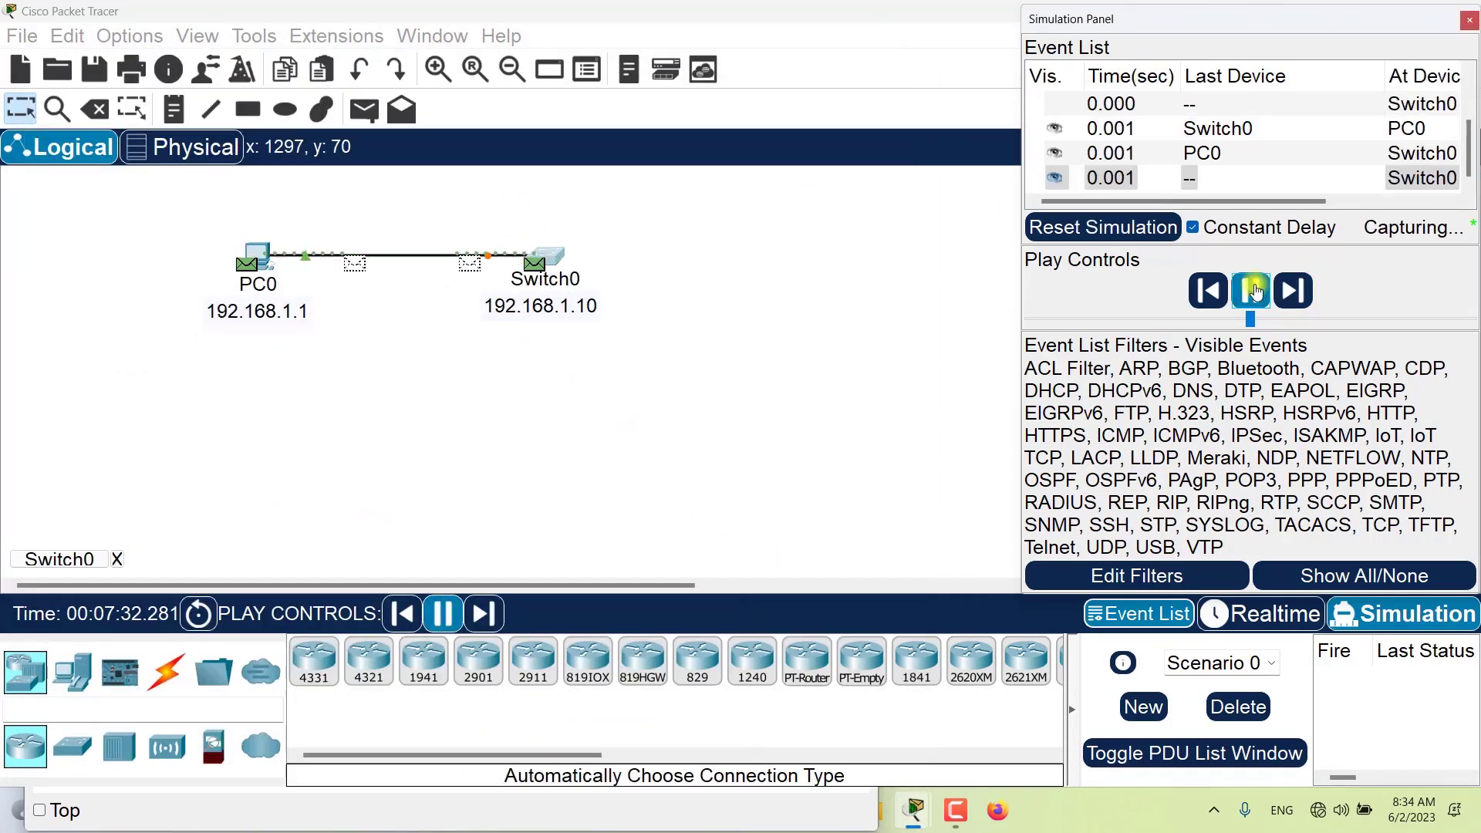
click(545, 255)
click(1138, 56)
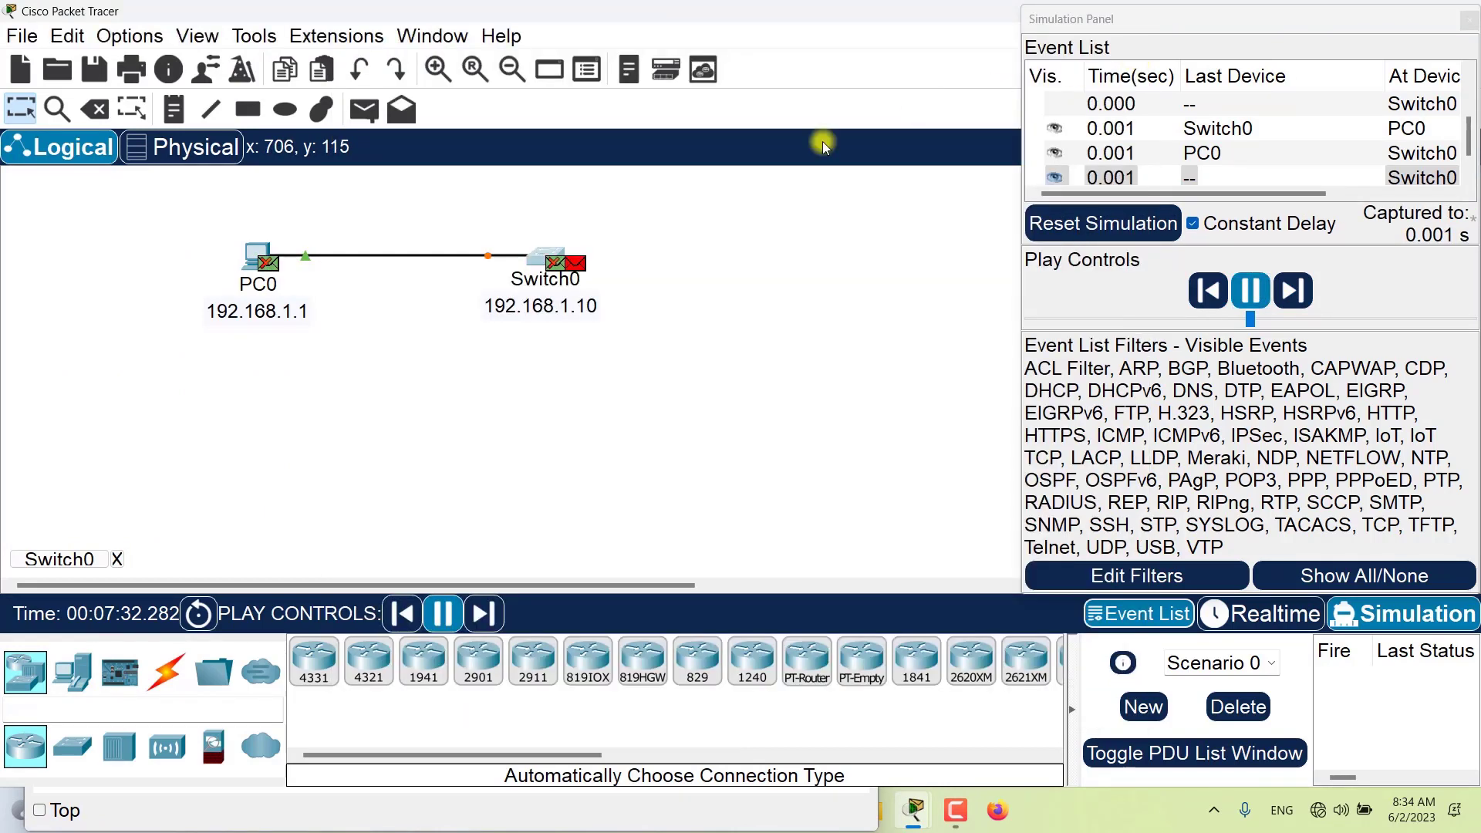
click(524, 261)
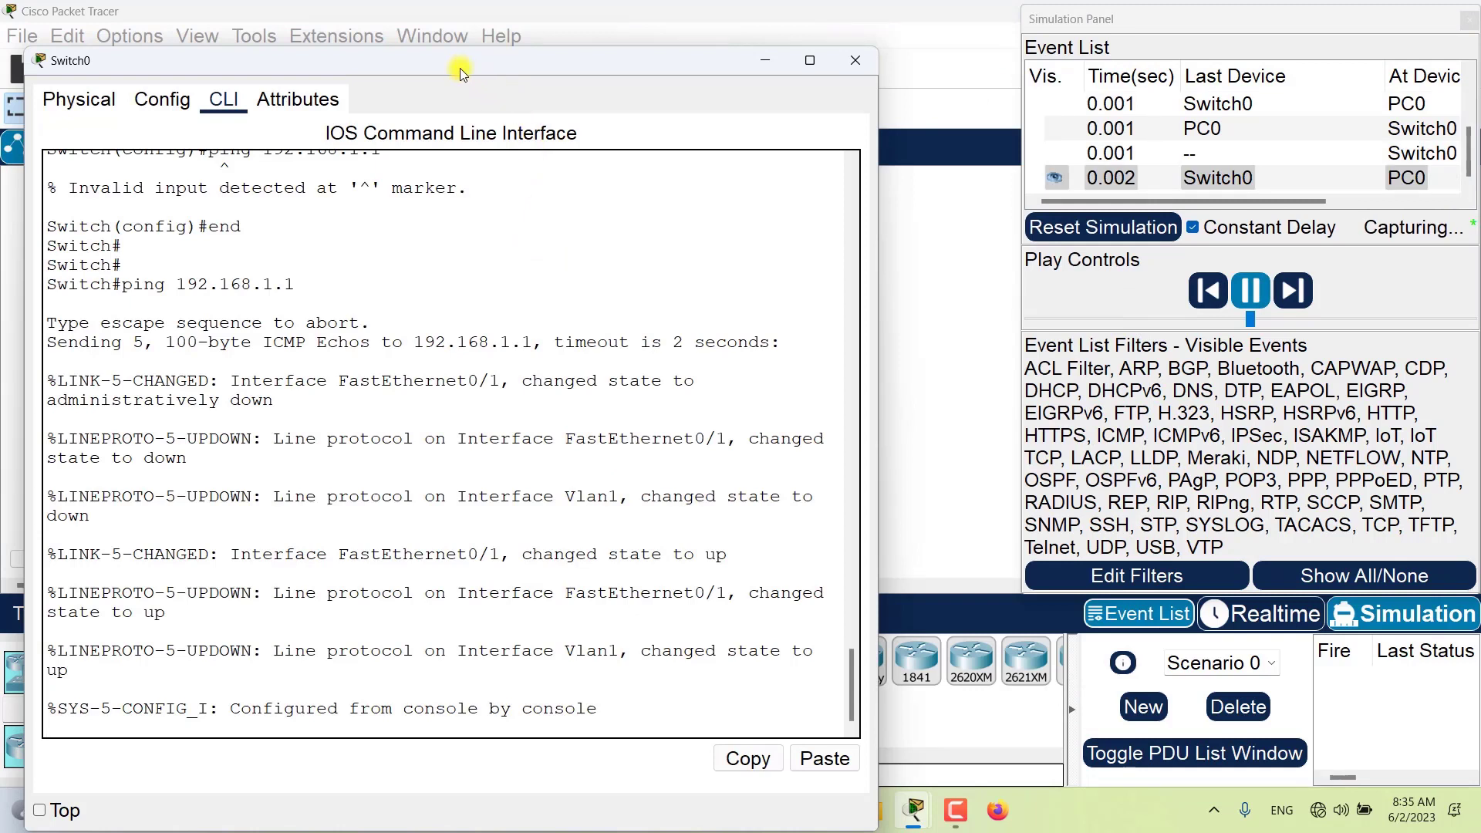
drag(460, 67, 446, 40)
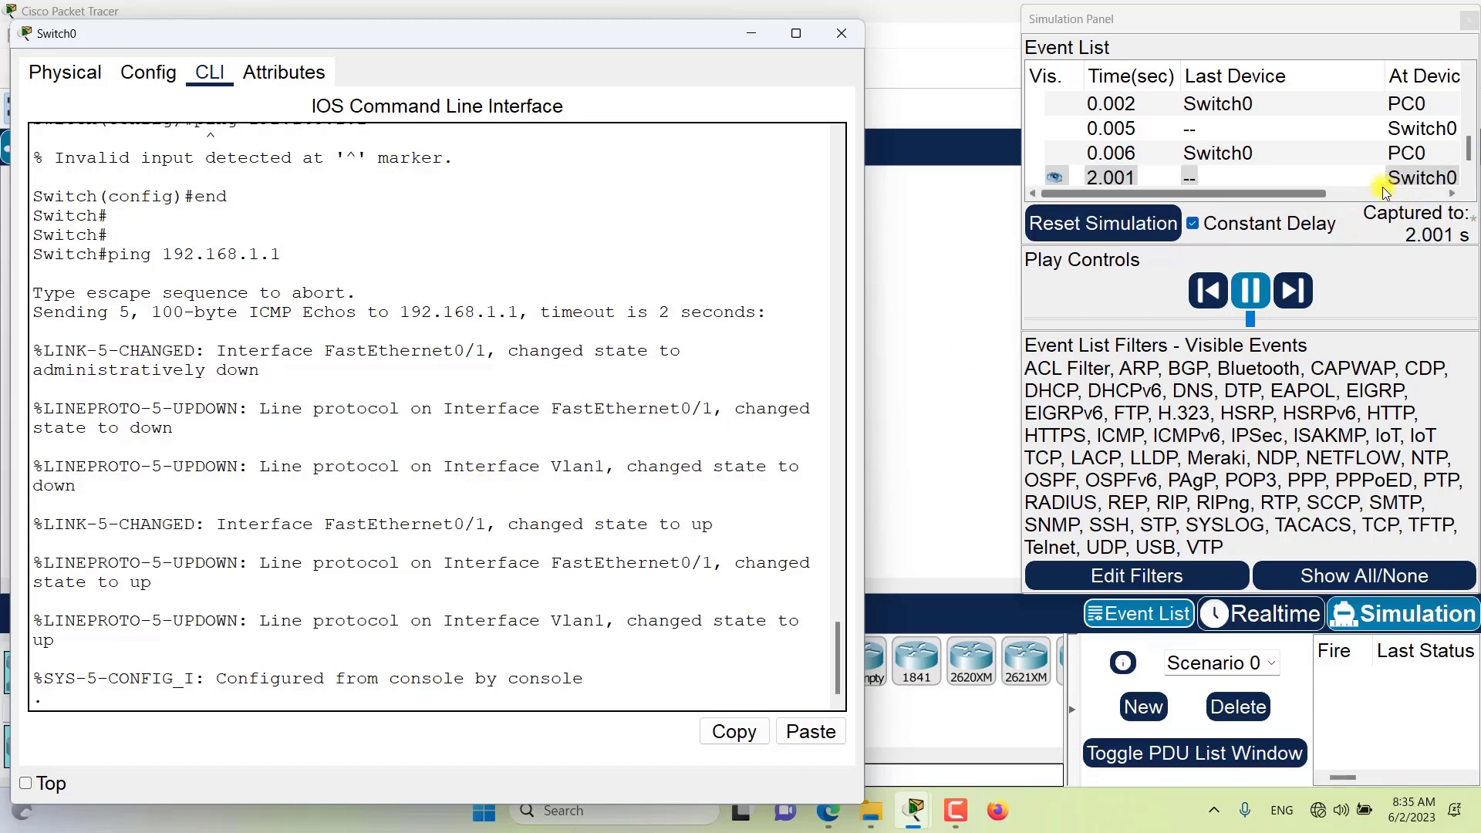
Check the captured events' types, set playback to its fastest speed and follow the ping in Switch0's command line.
drag(1308, 192, 1427, 192)
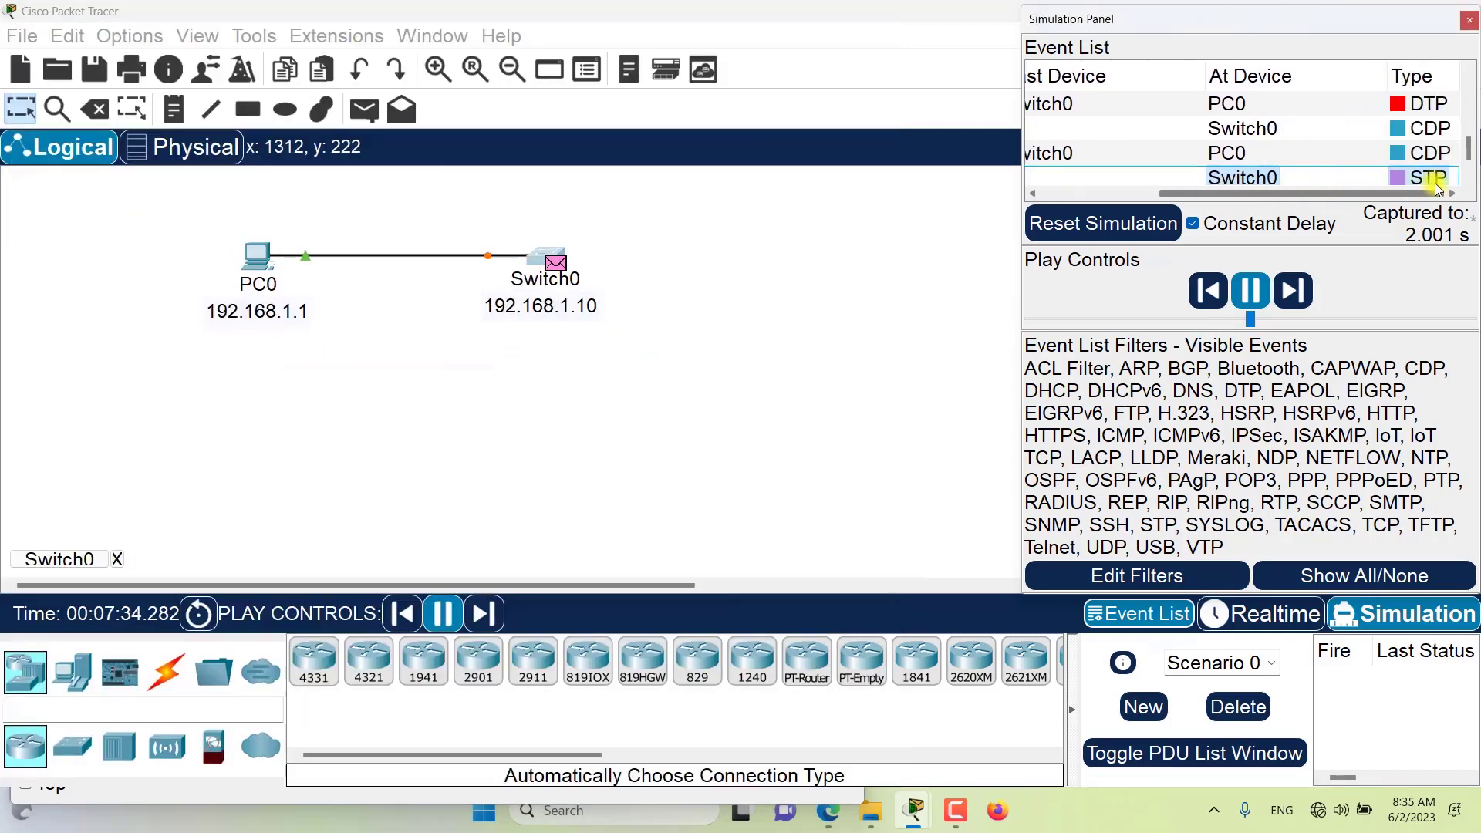
click(557, 252)
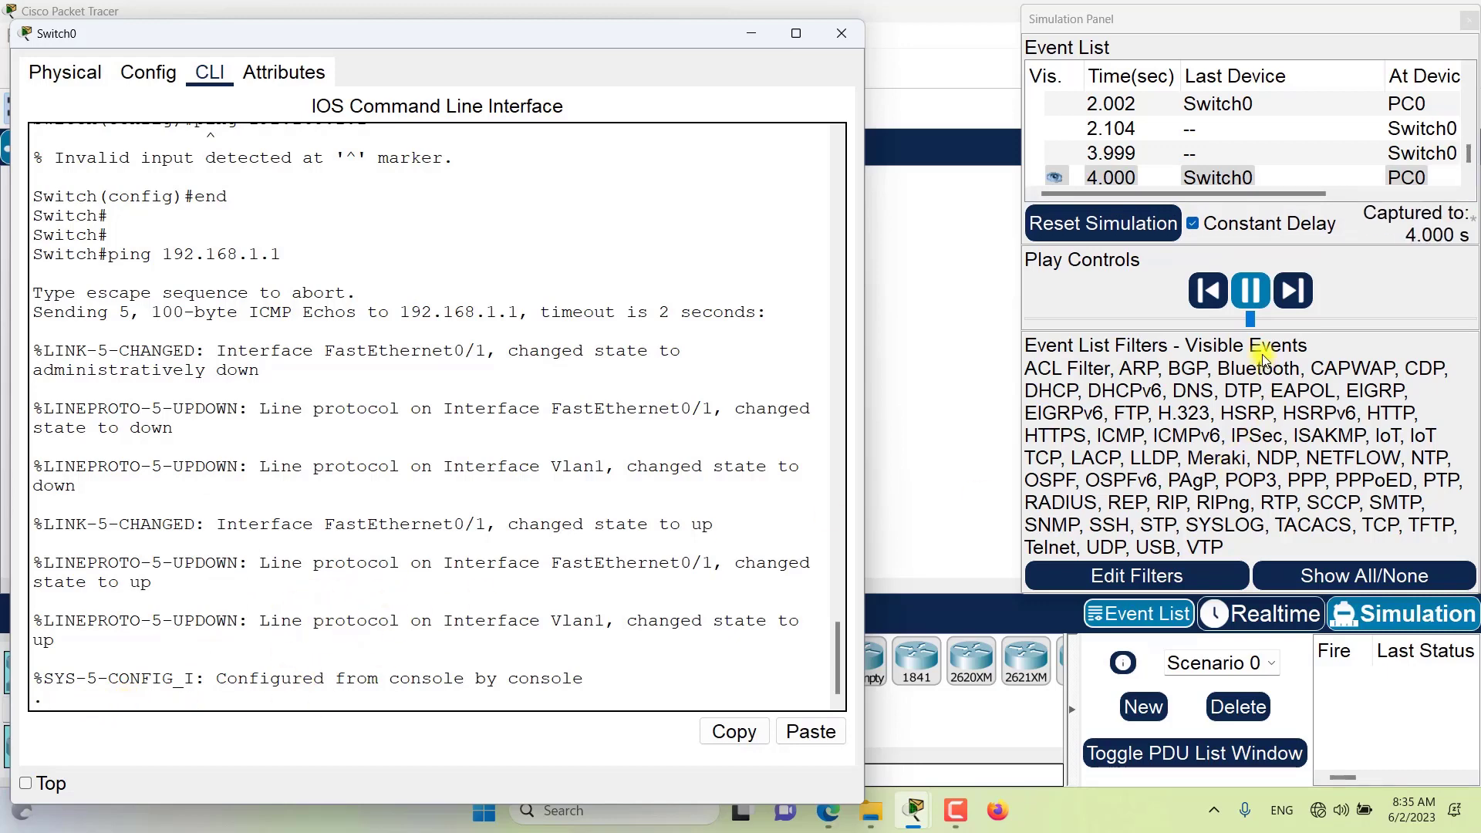
drag(1251, 318, 1473, 319)
click(539, 256)
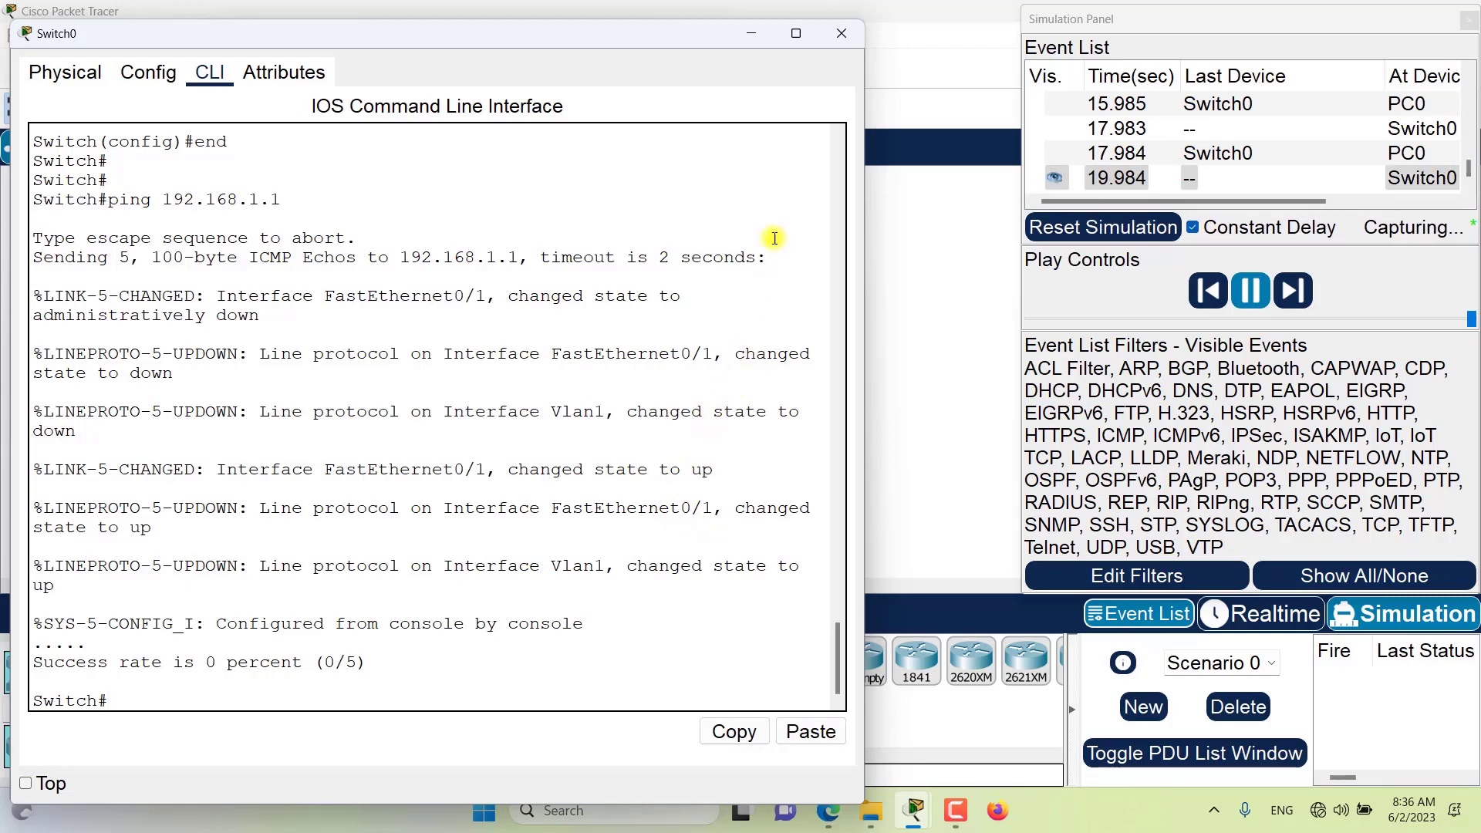
Pause the simulation playback and recheck Switch0's command line before minimizing its window.
click(751, 32)
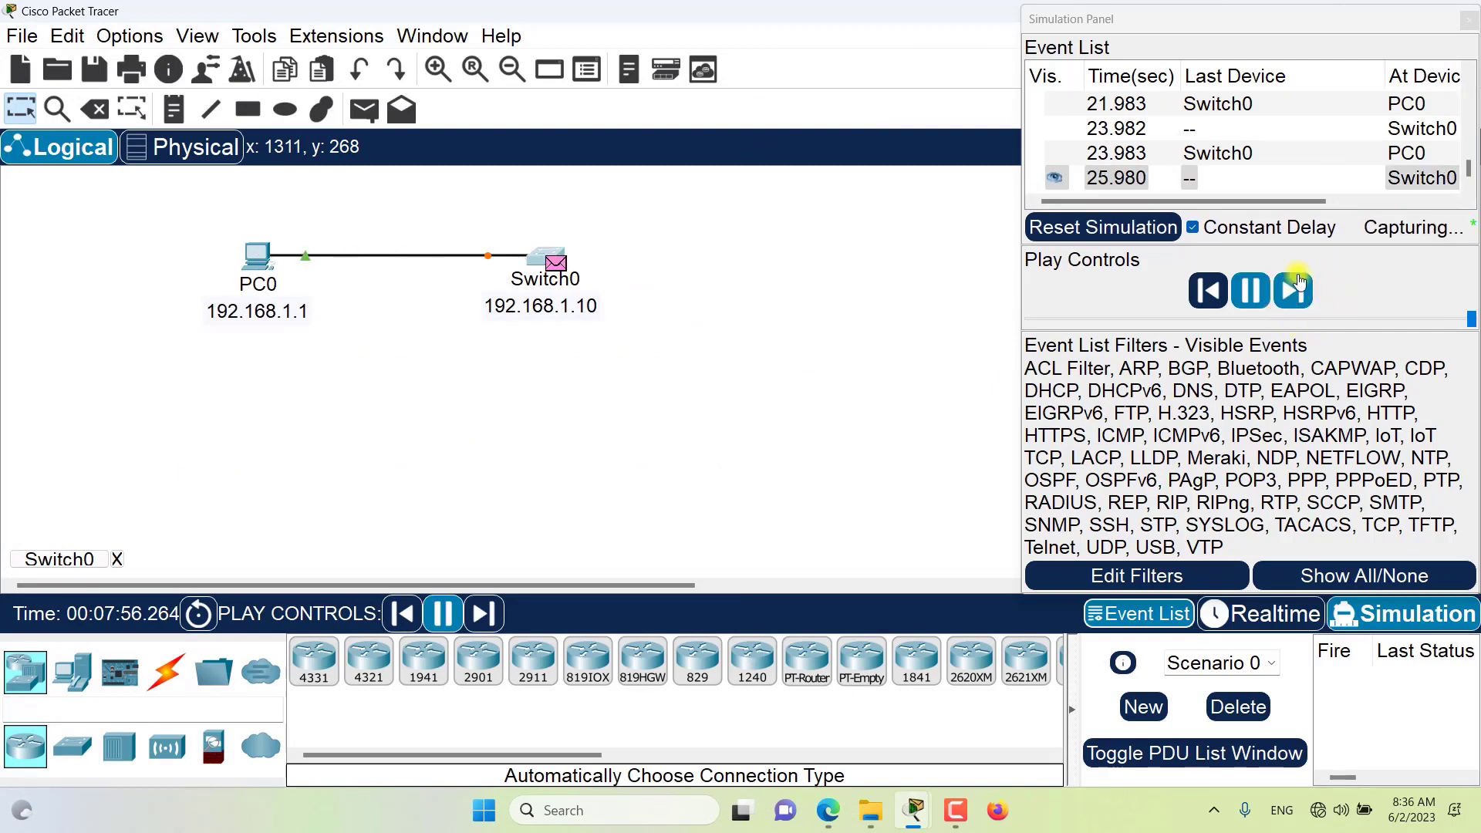
click(1248, 297)
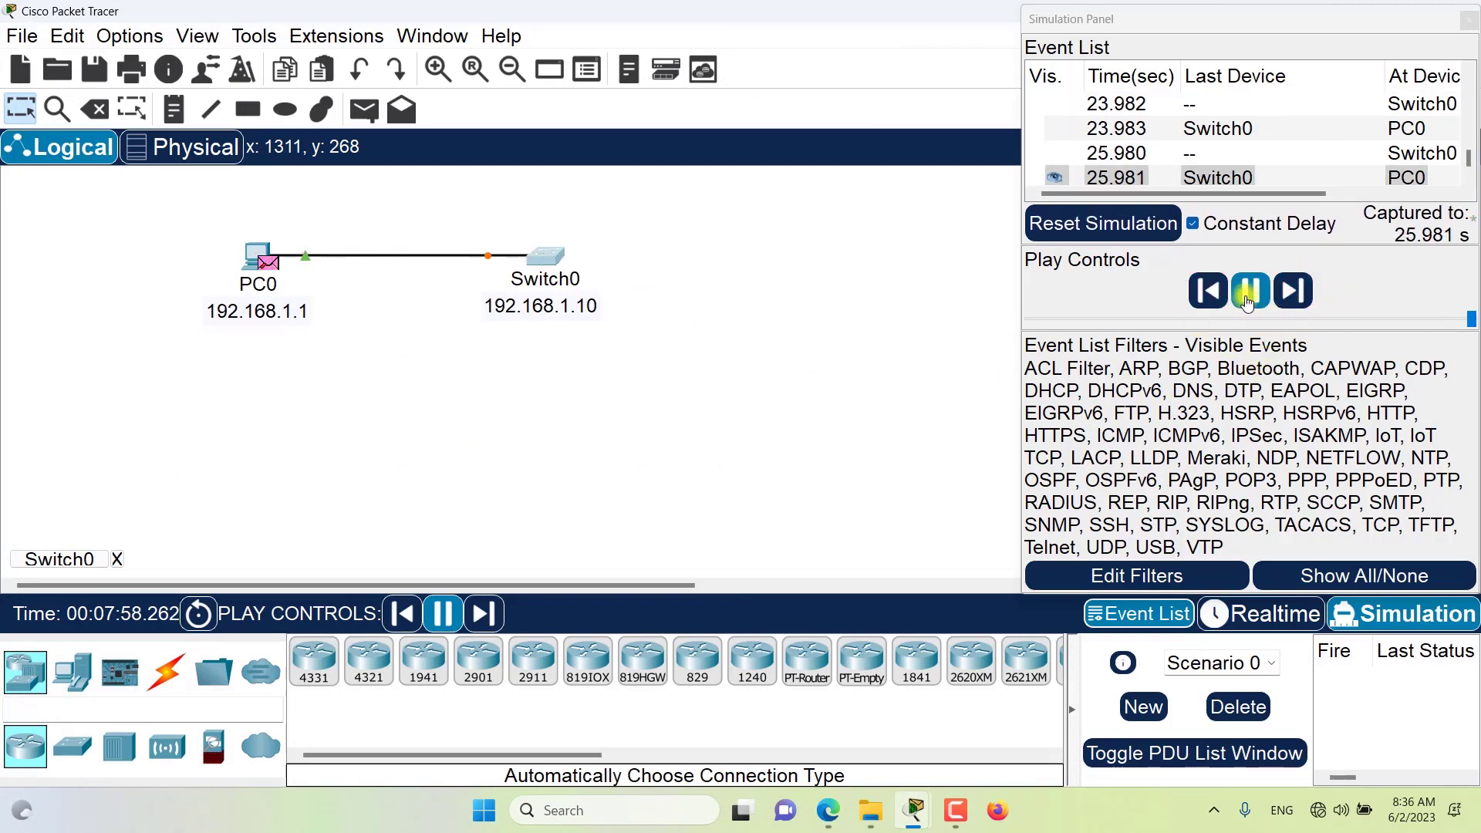
click(1248, 298)
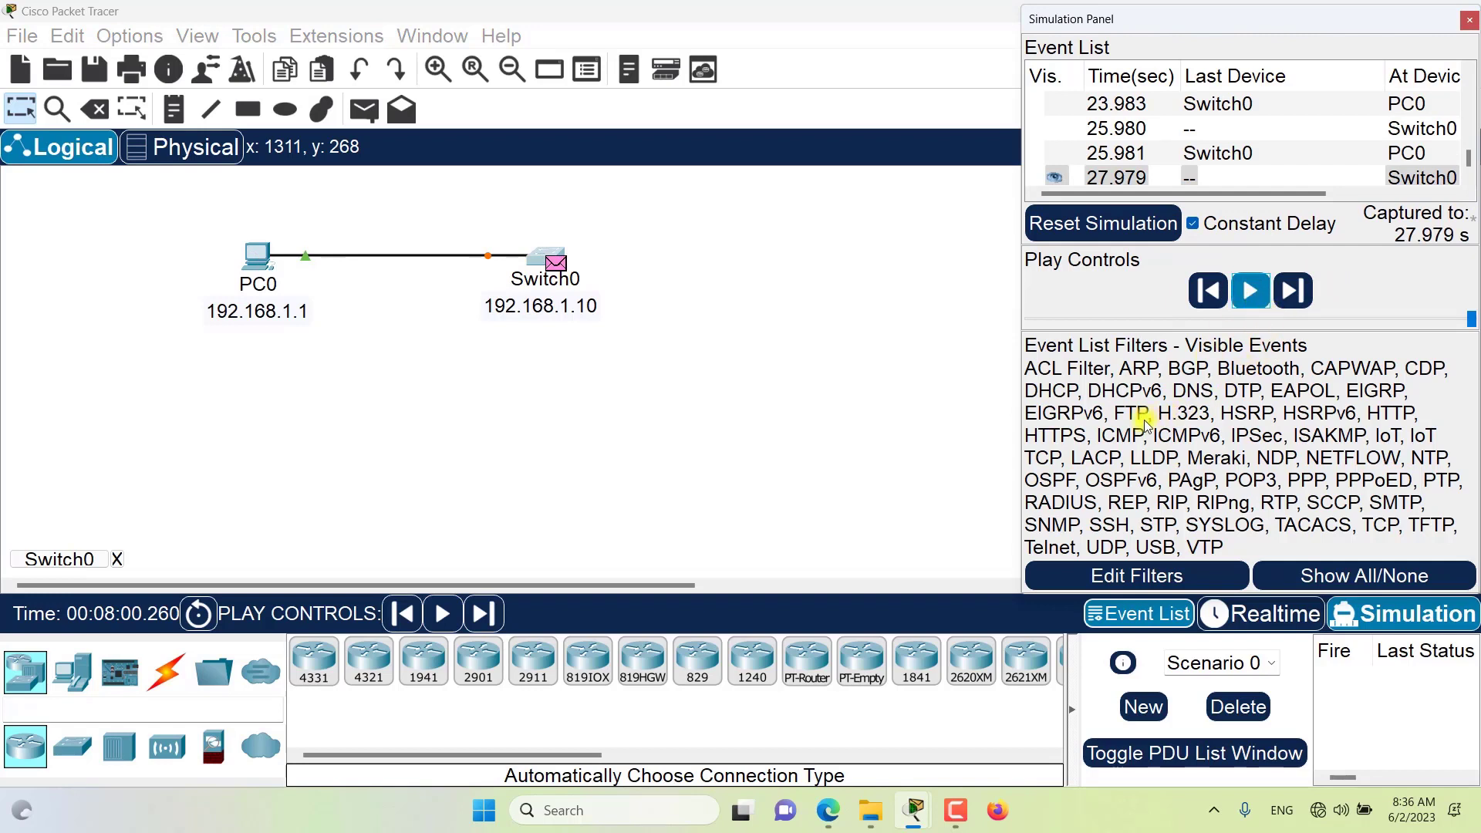
click(532, 260)
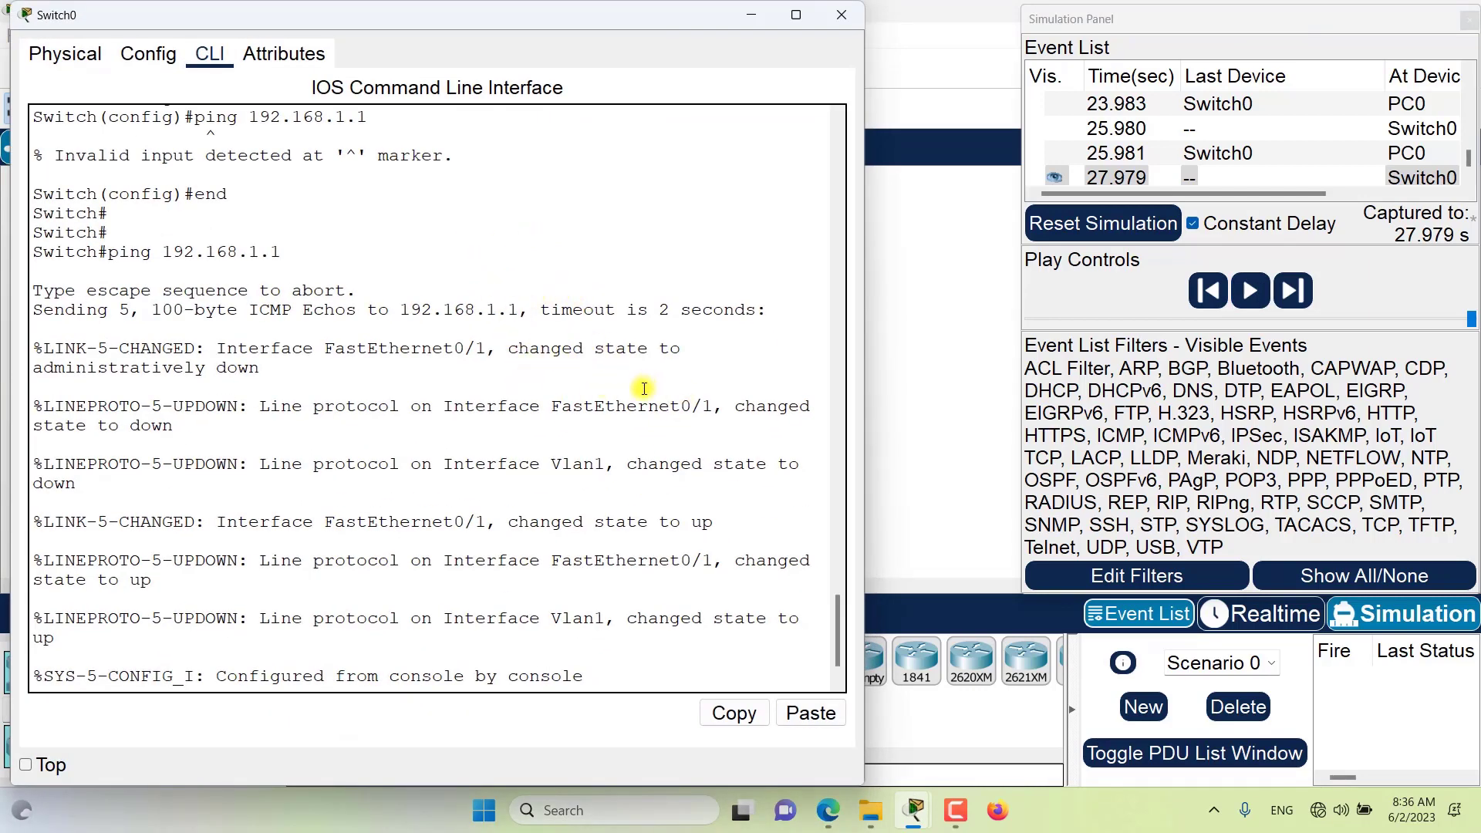
click(755, 16)
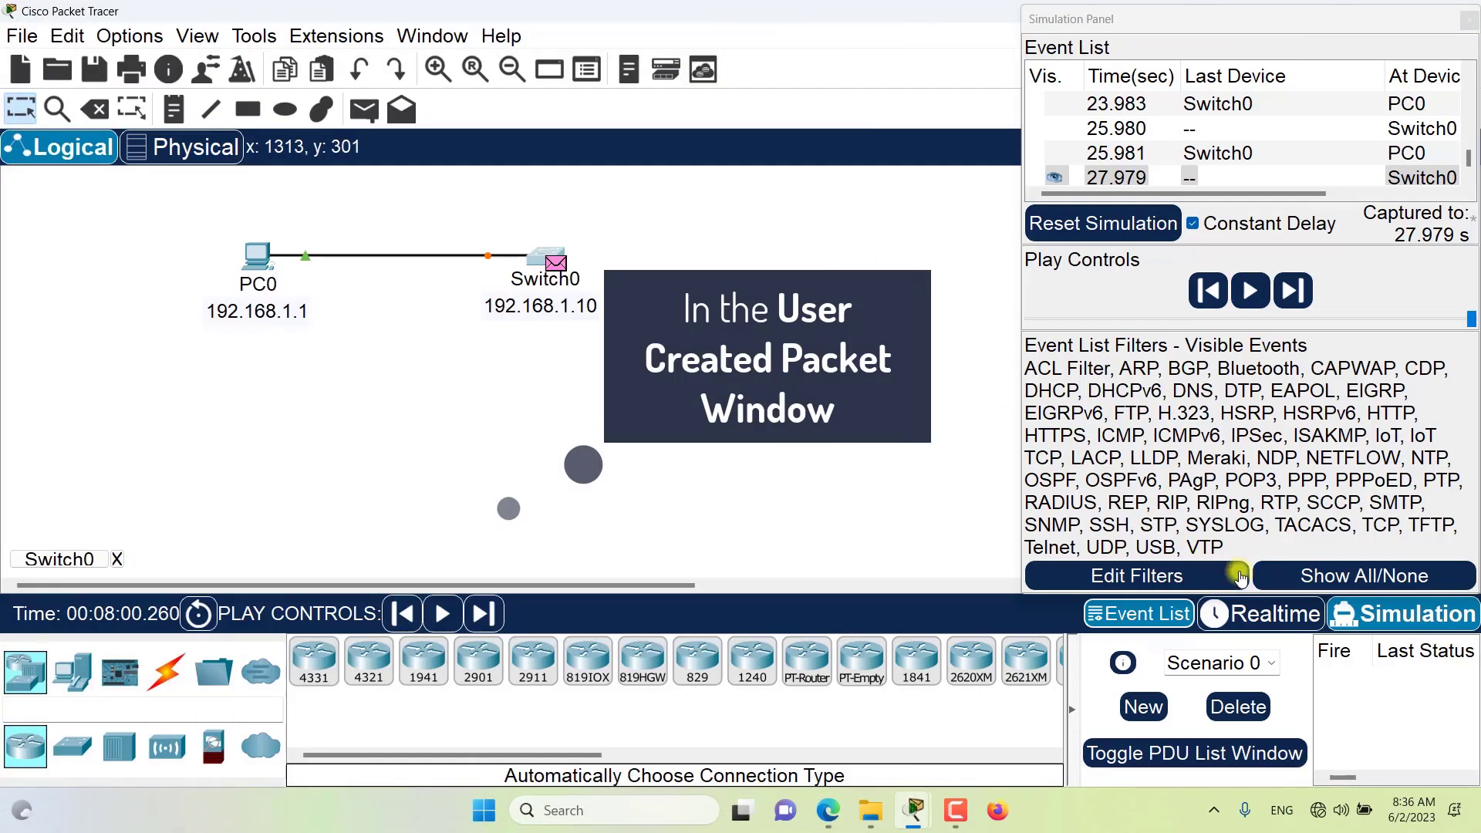
Switch the workspace to realtime mode and back to simulation mode twice.
click(1185, 758)
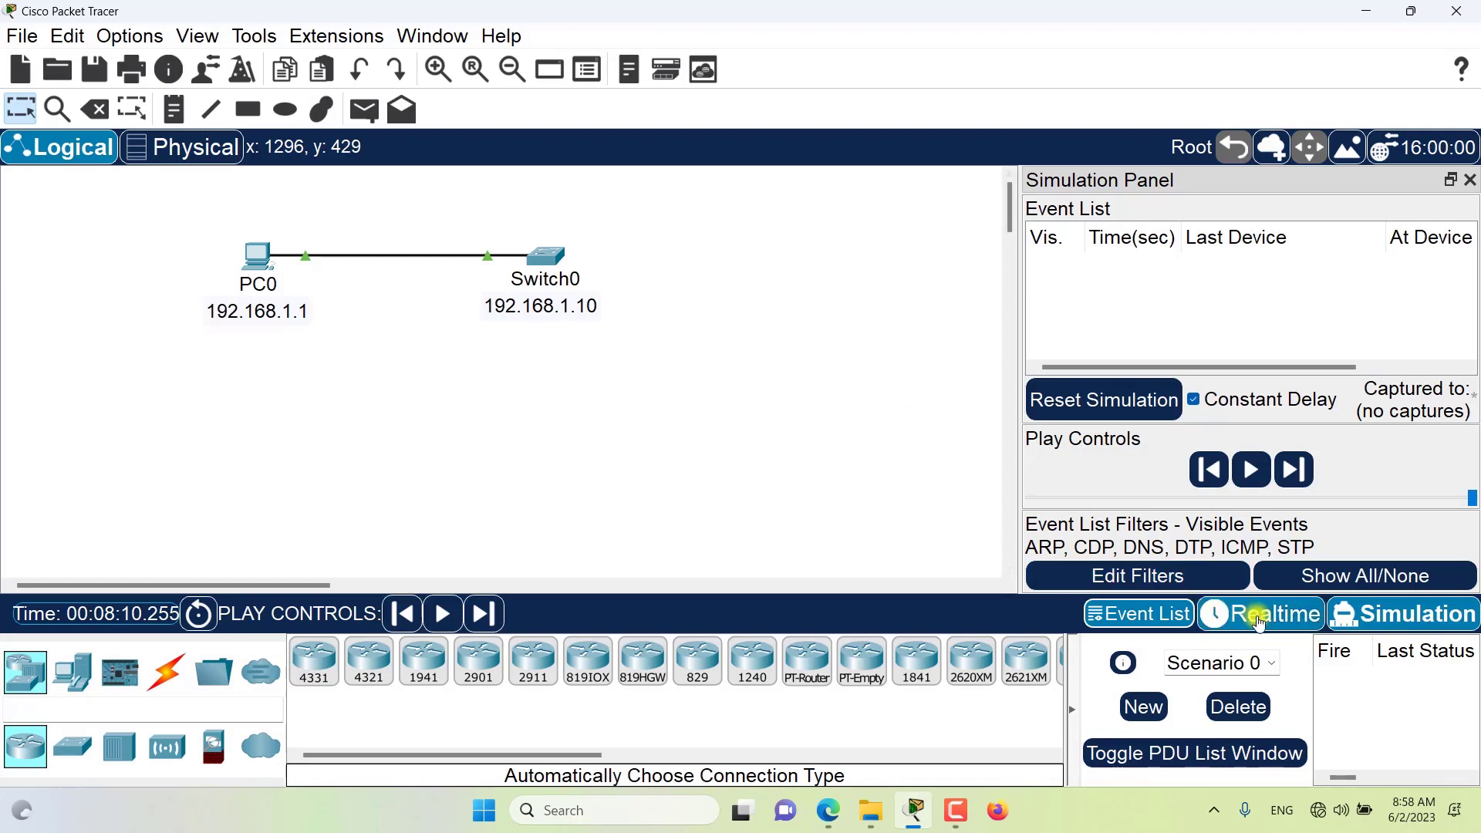
click(1227, 613)
click(1370, 629)
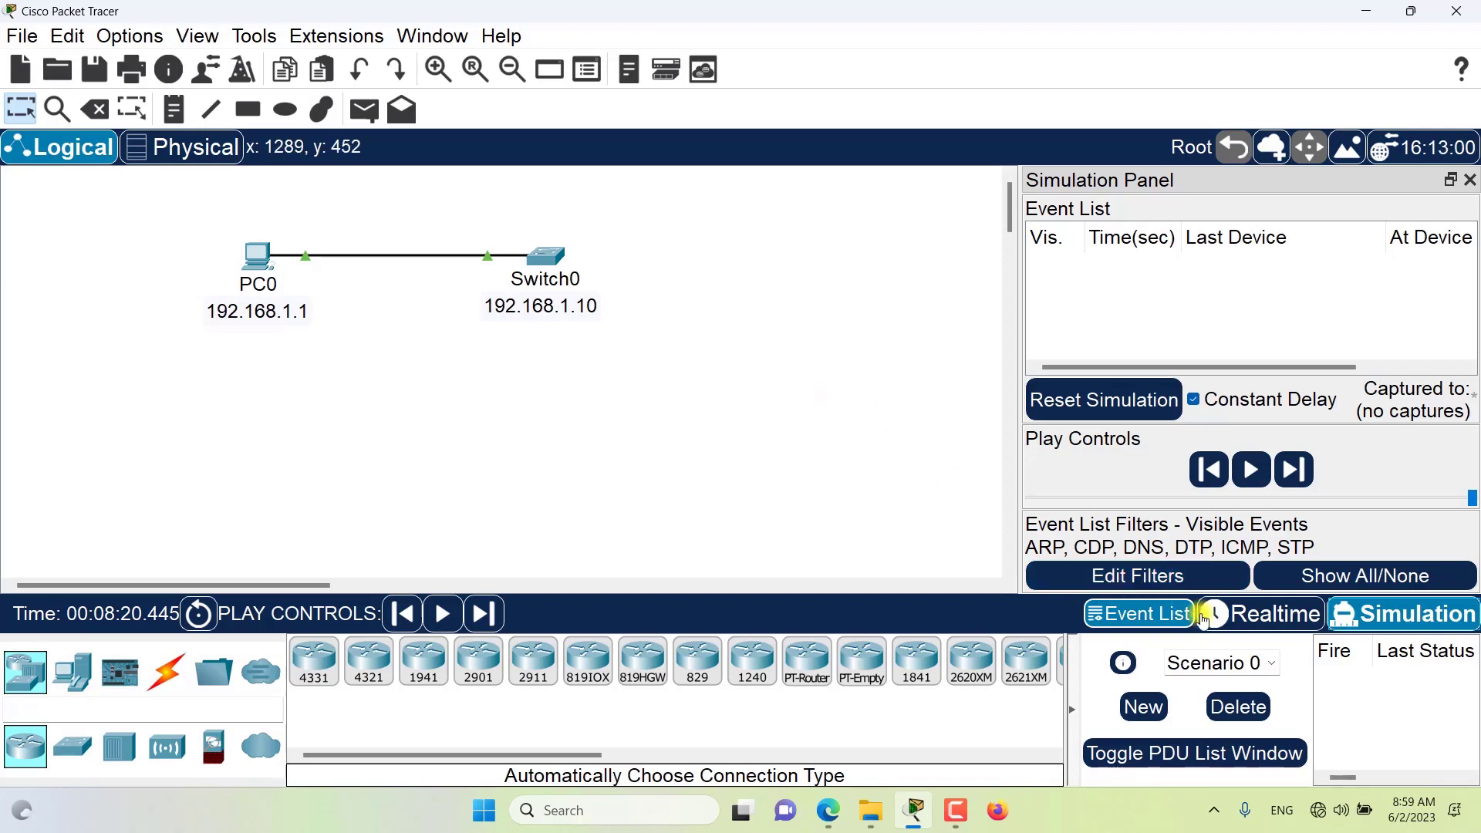
click(1227, 616)
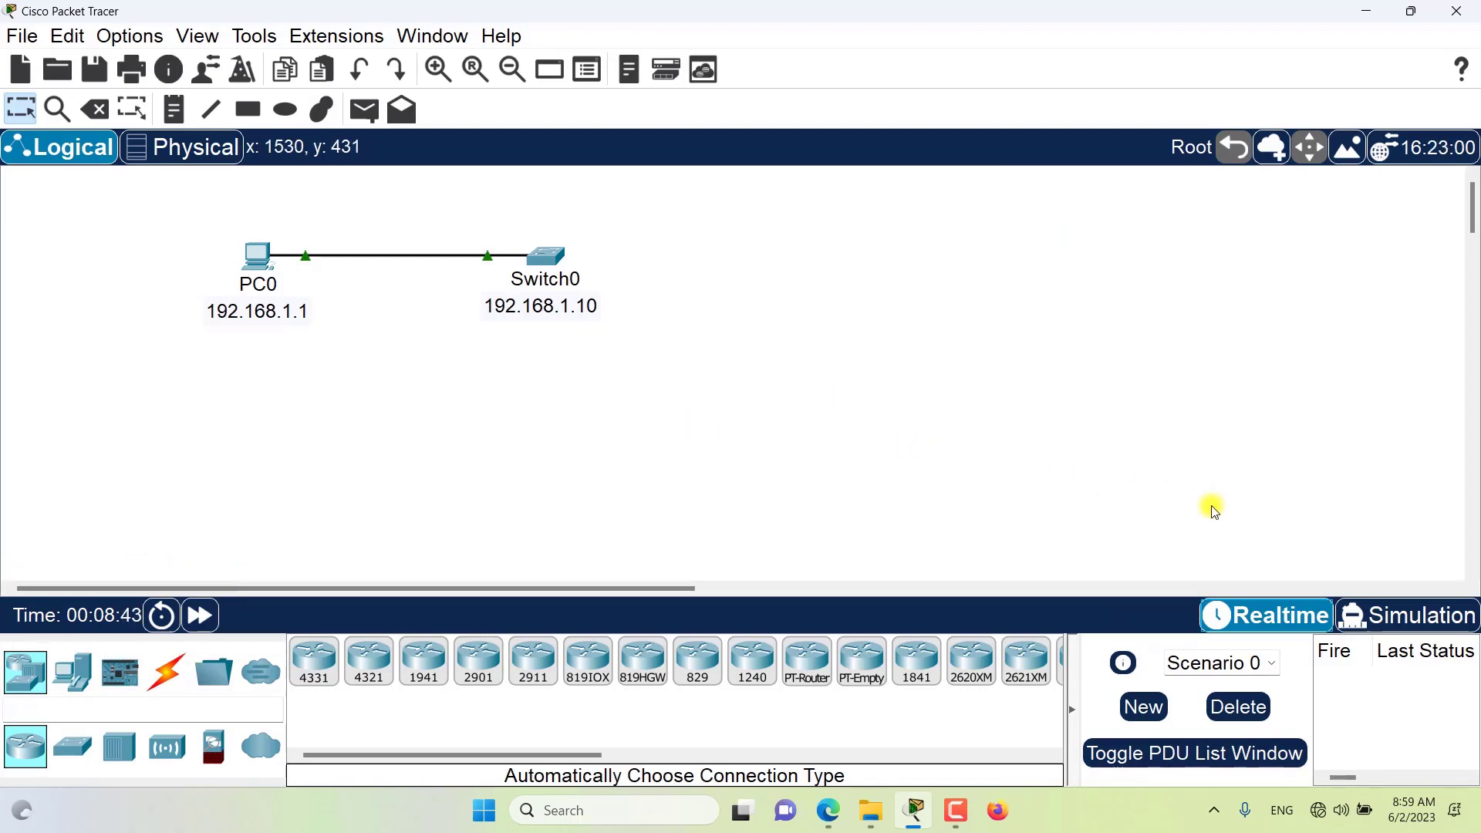
click(1381, 614)
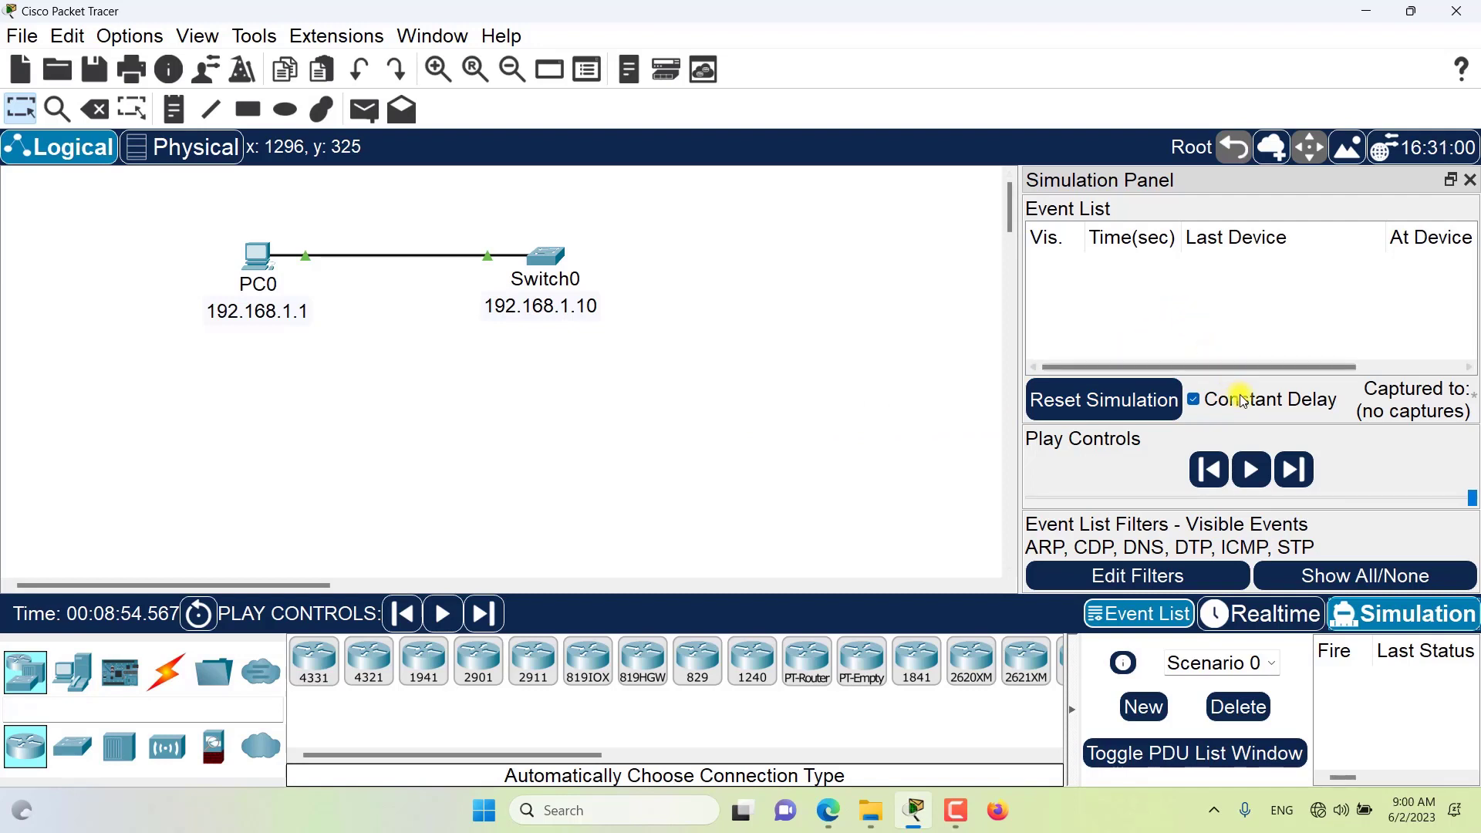
Play the simulation, step back to the previous event, reset the simulation and start playback again.
click(1251, 469)
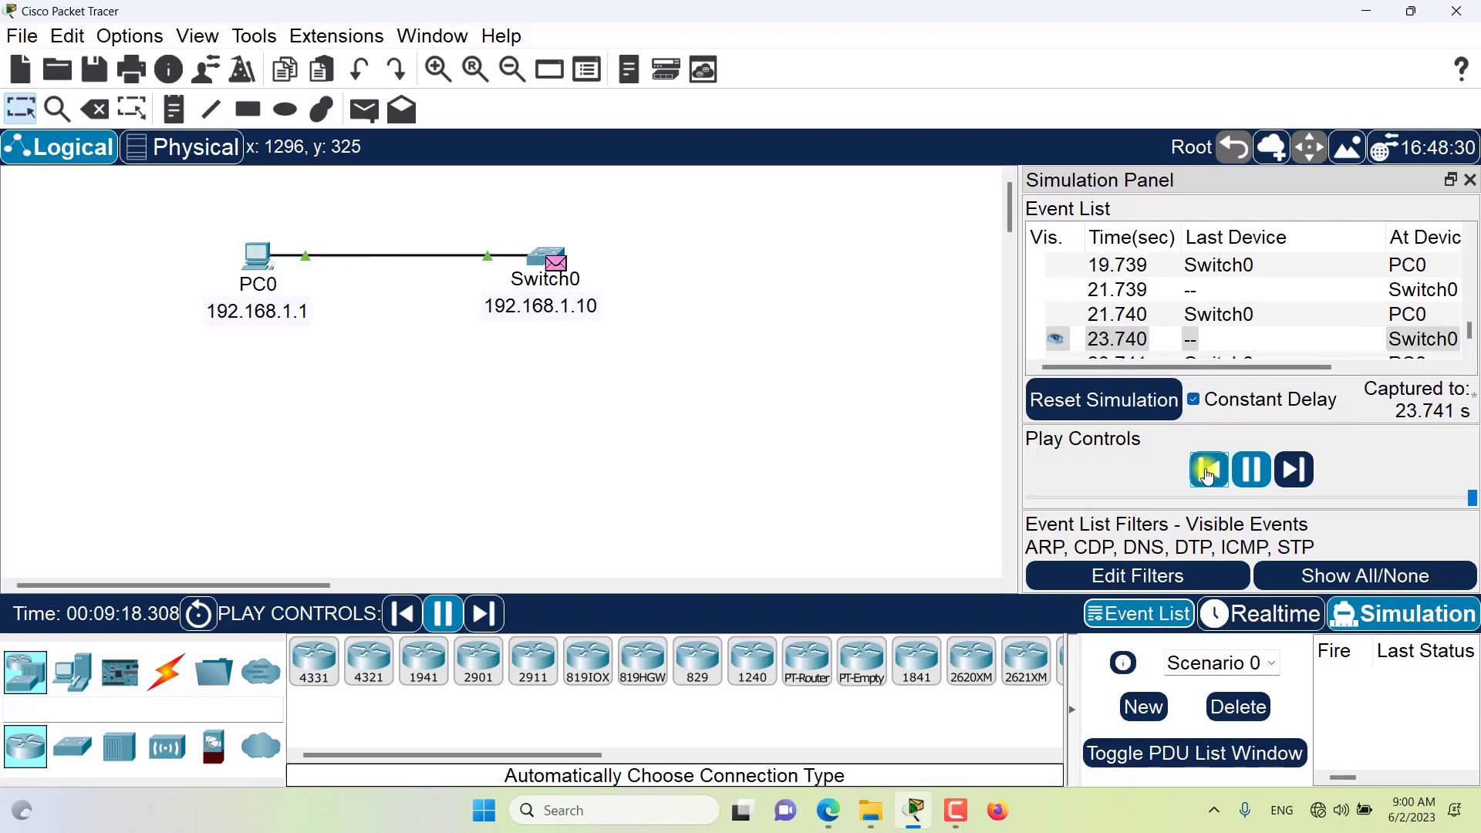
click(1208, 475)
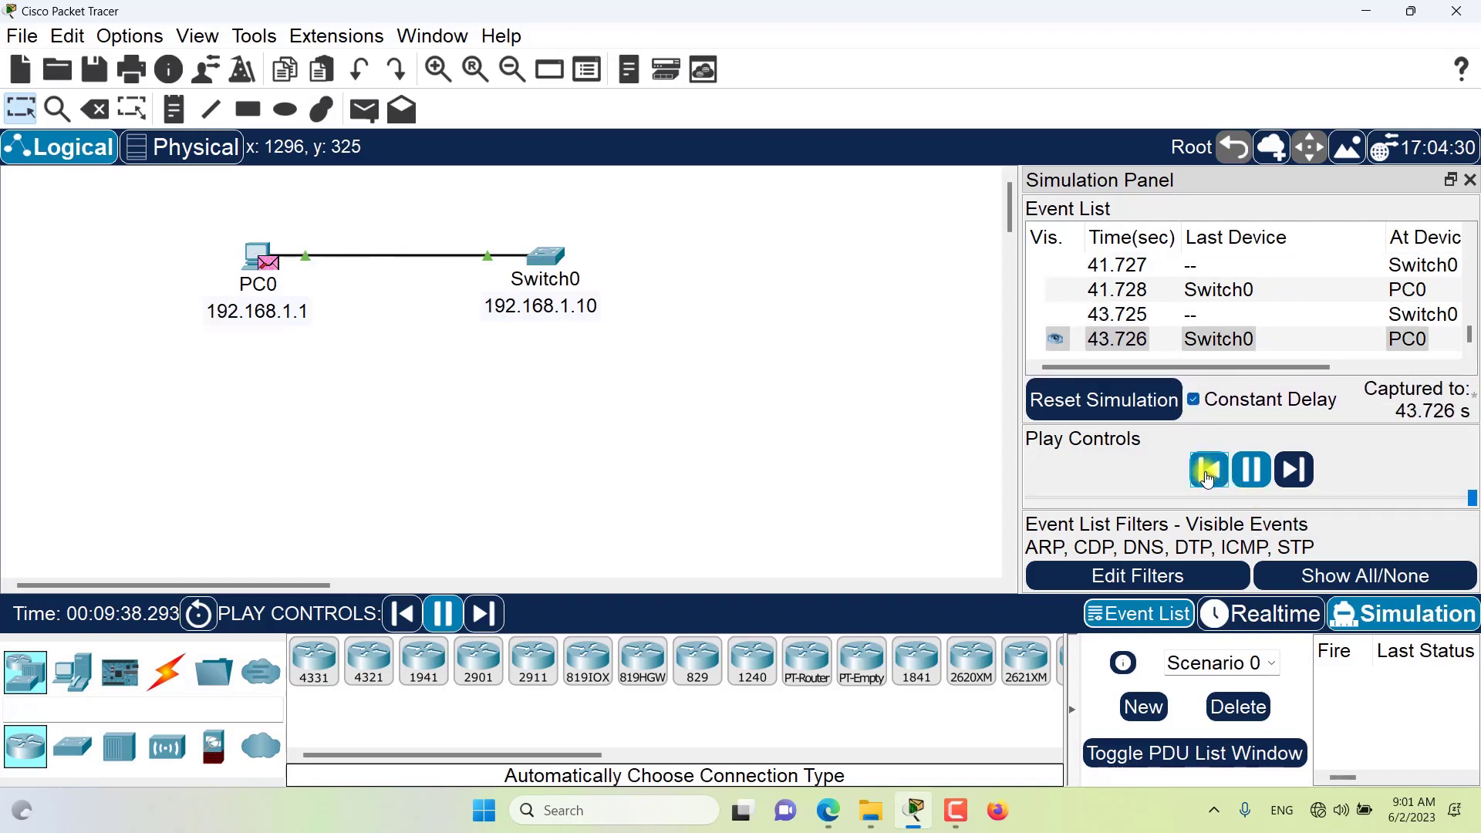
click(1135, 417)
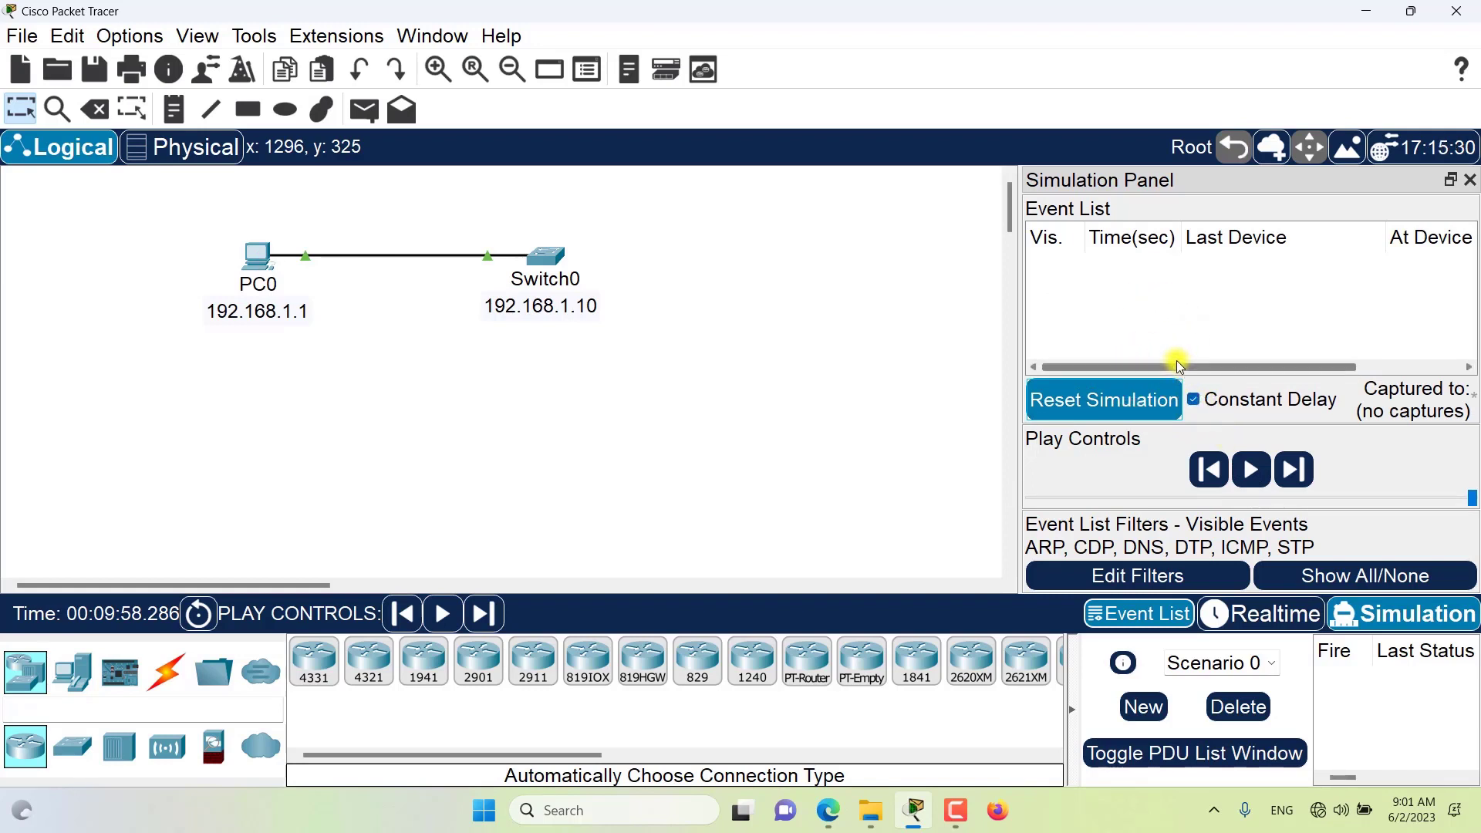
click(1251, 469)
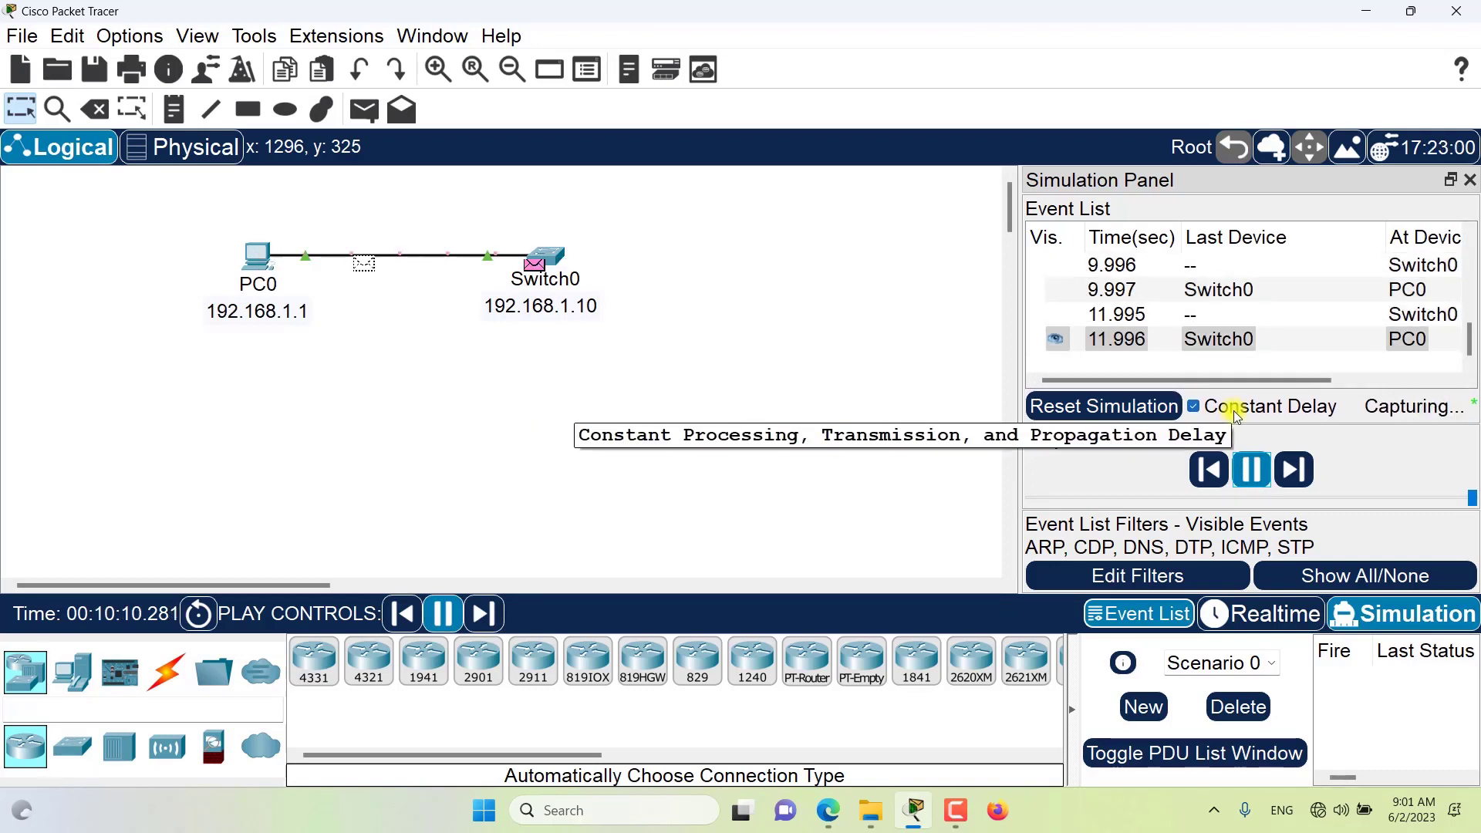
Switch to realtime and back to simulation mode, and ping 192.168.1.1 from Switch0's command line.
click(1265, 613)
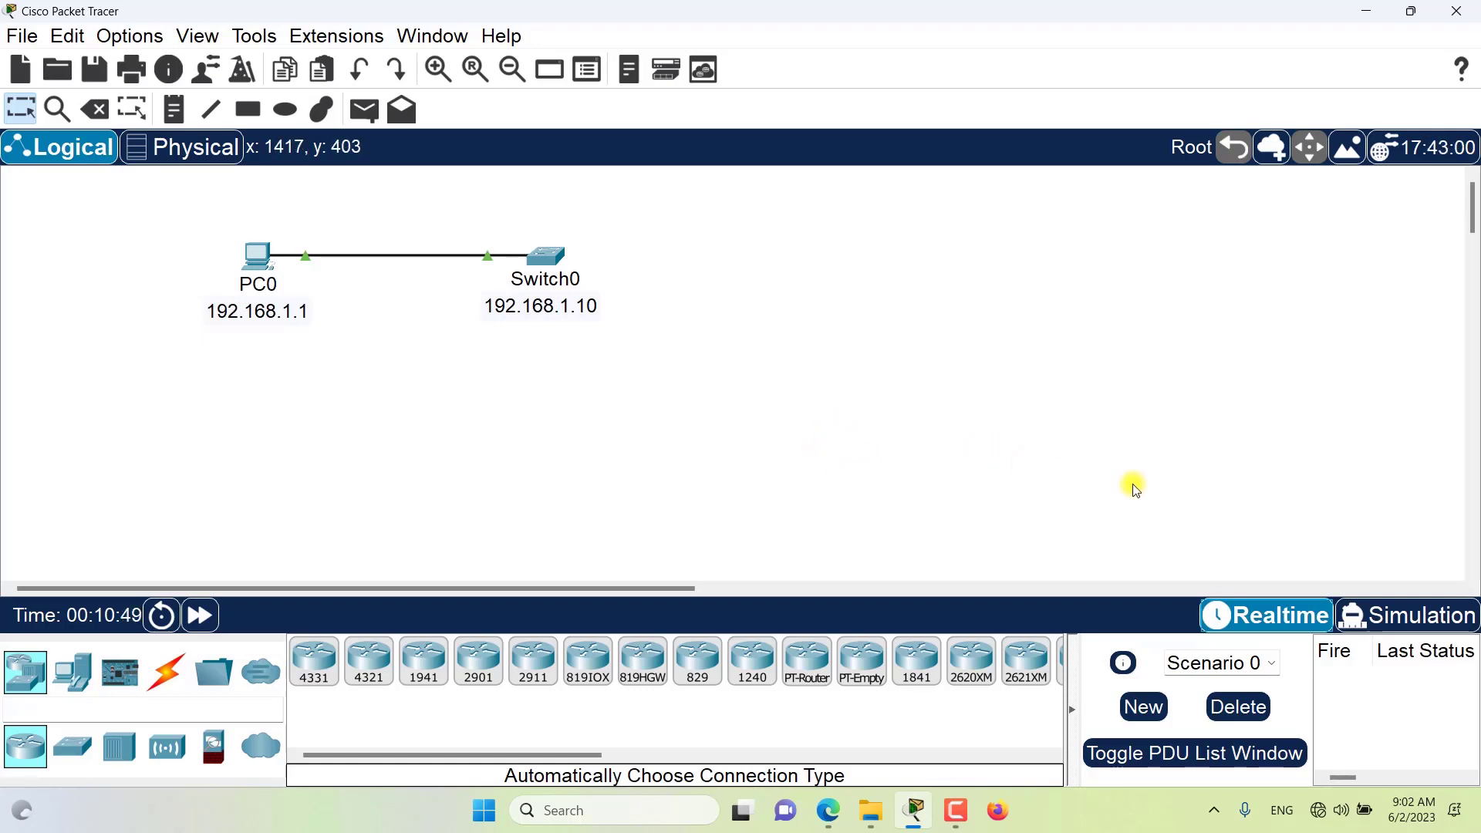
click(1380, 615)
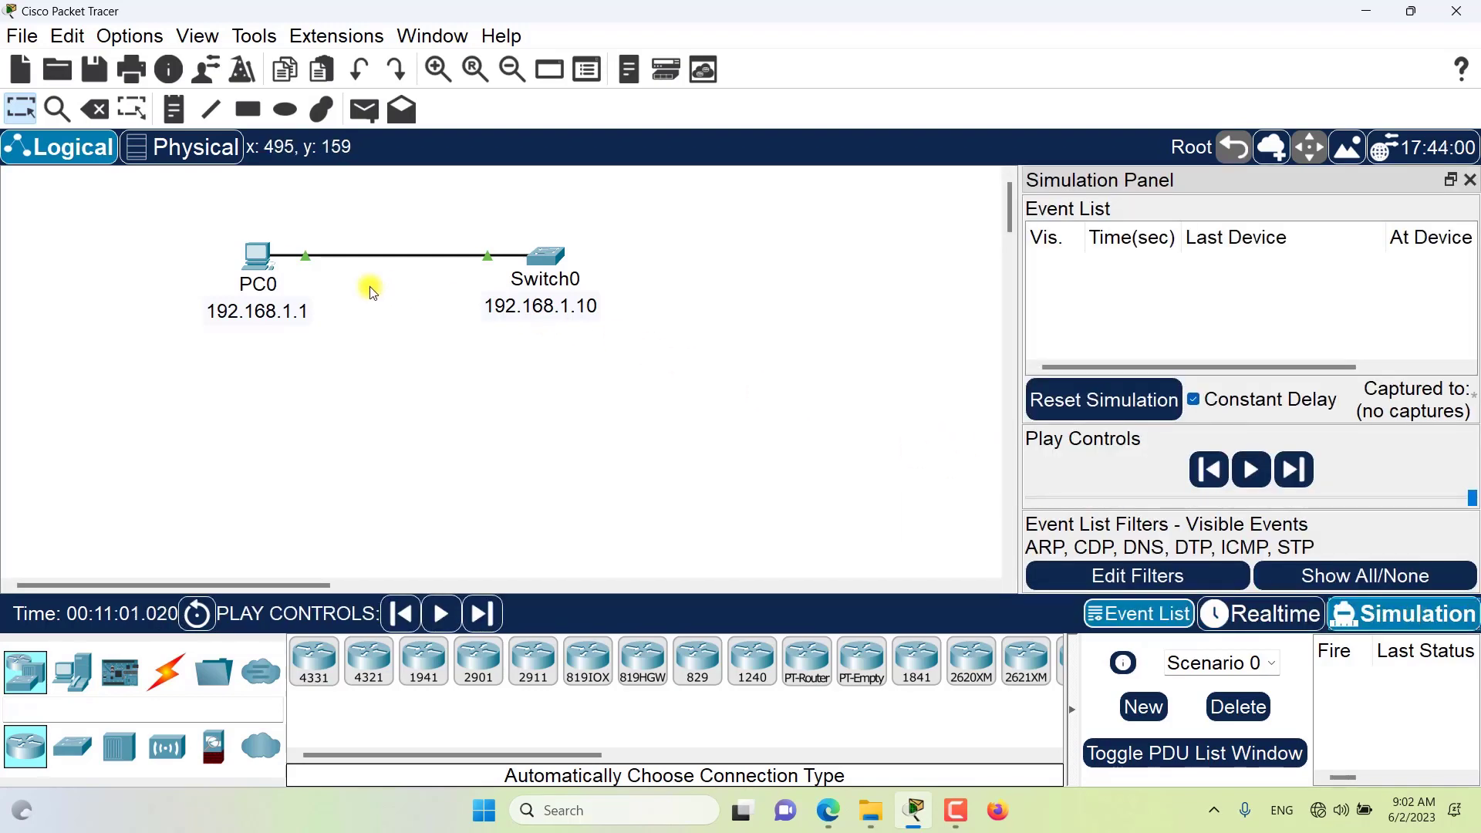
click(543, 269)
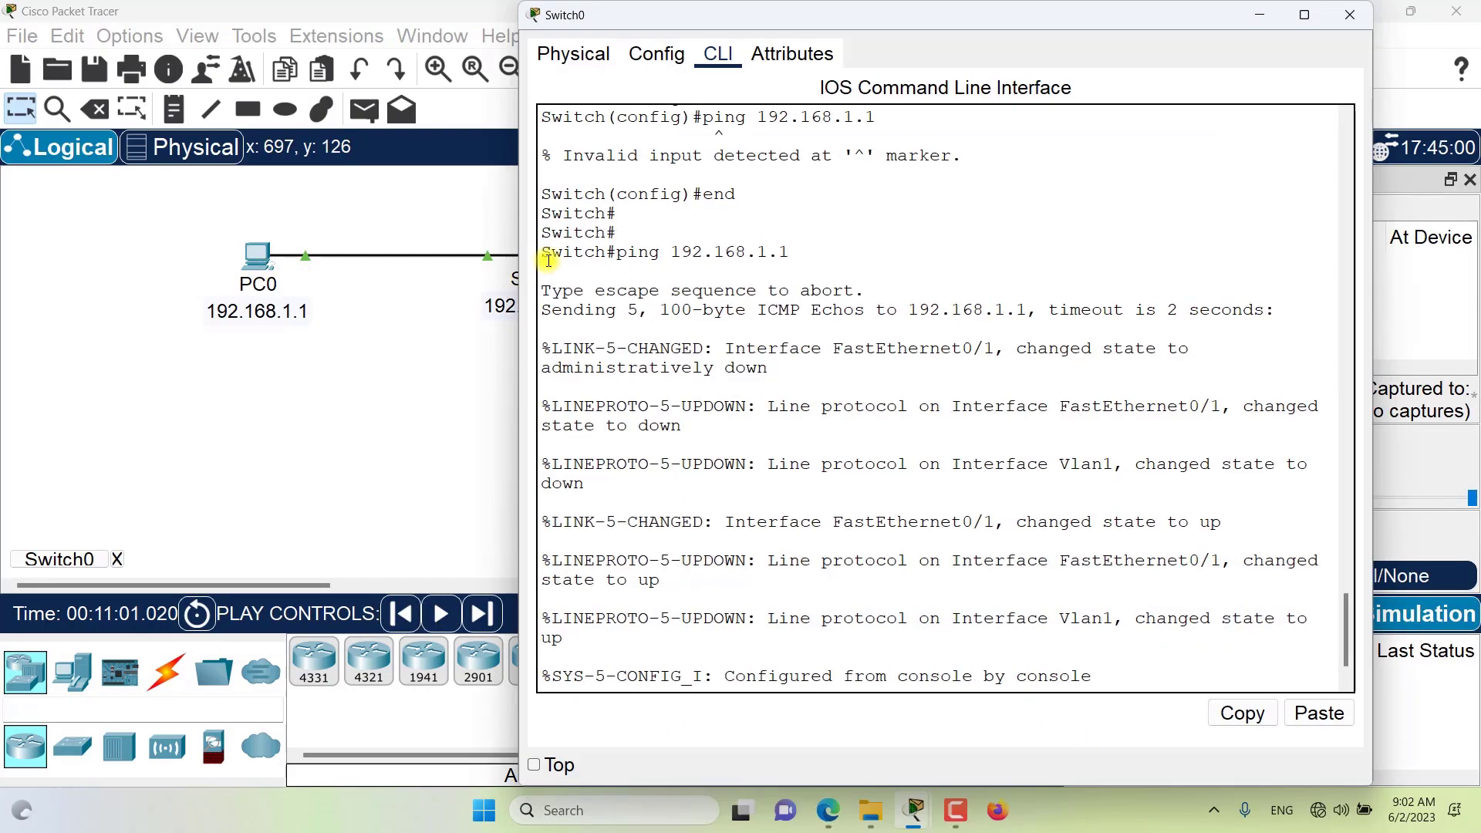
key(Return)
key(Return)
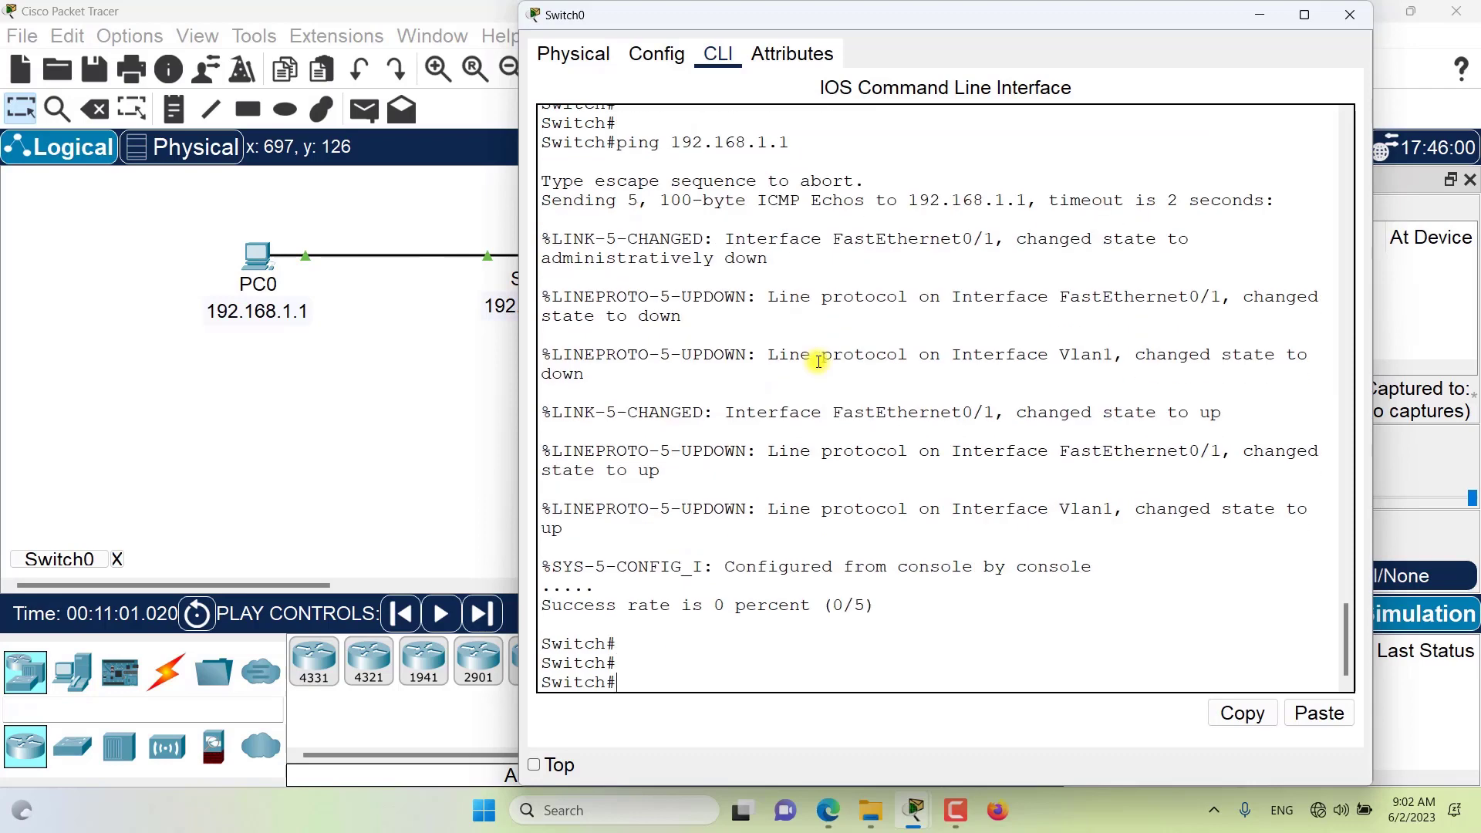
text(ping 192.168.1.1)
key(Return)
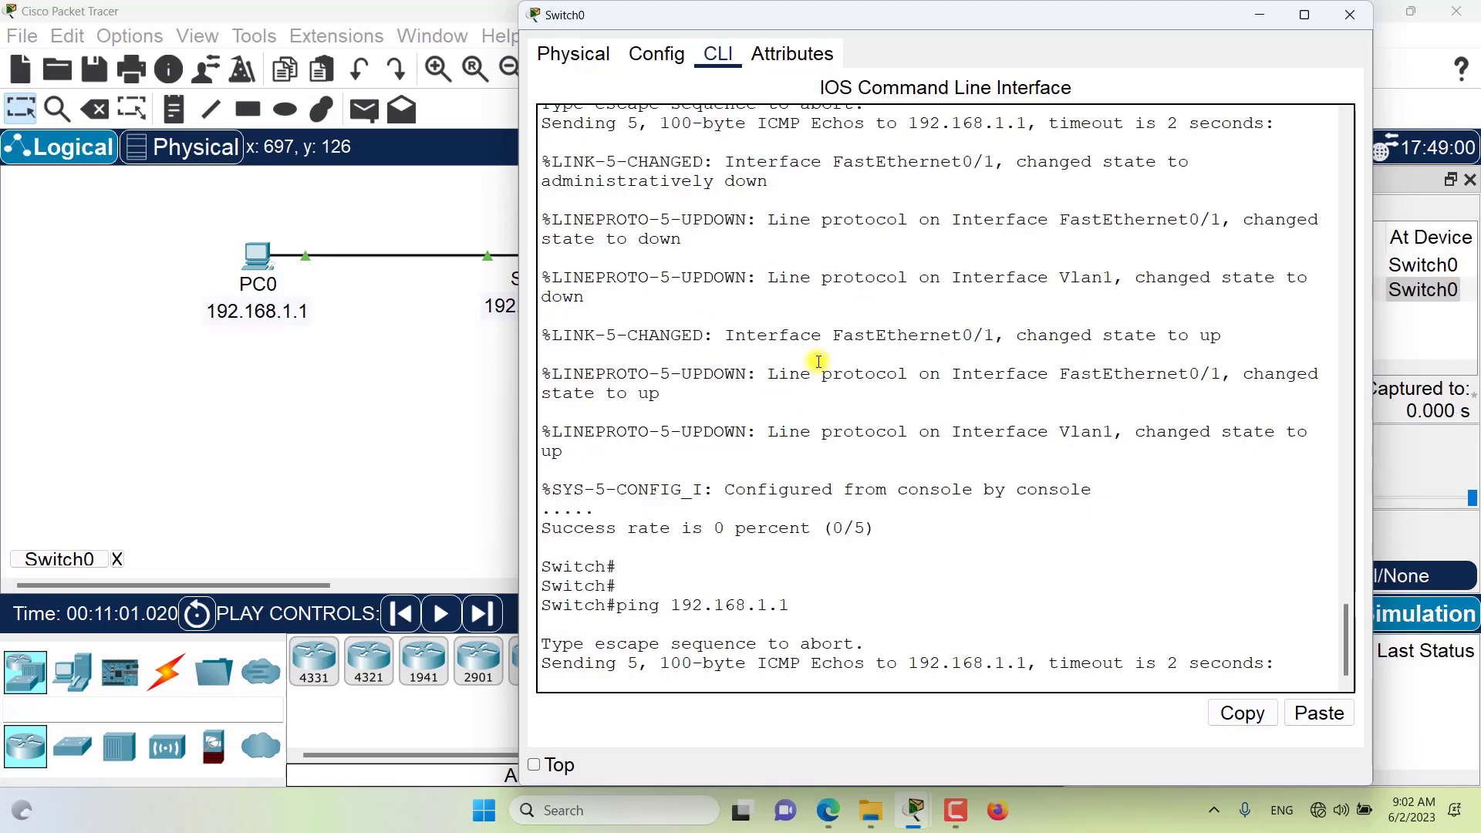
Return to realtime mode, review the ping replies in Switch0's command line and close its window.
click(1263, 15)
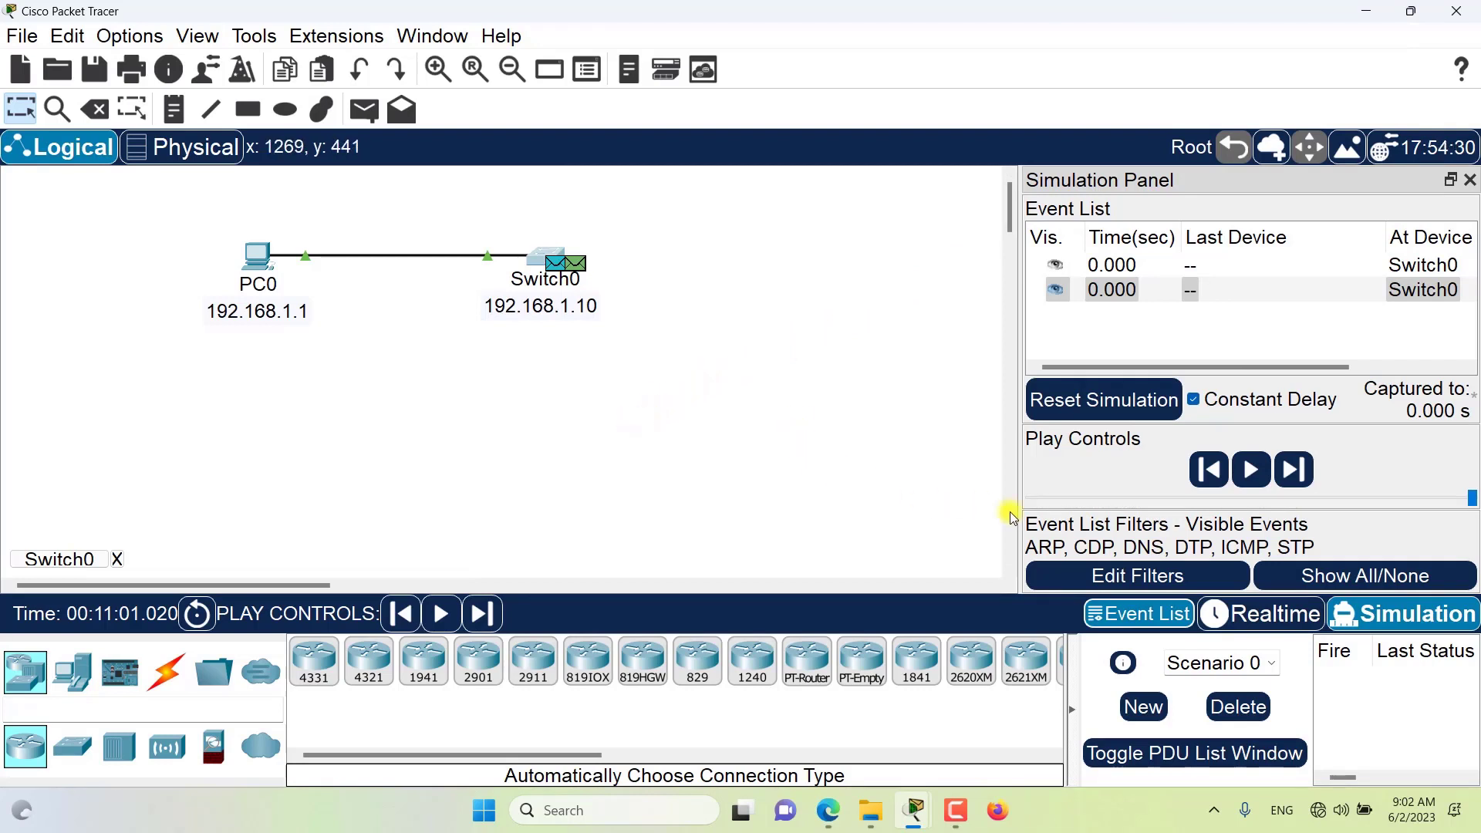
click(1240, 614)
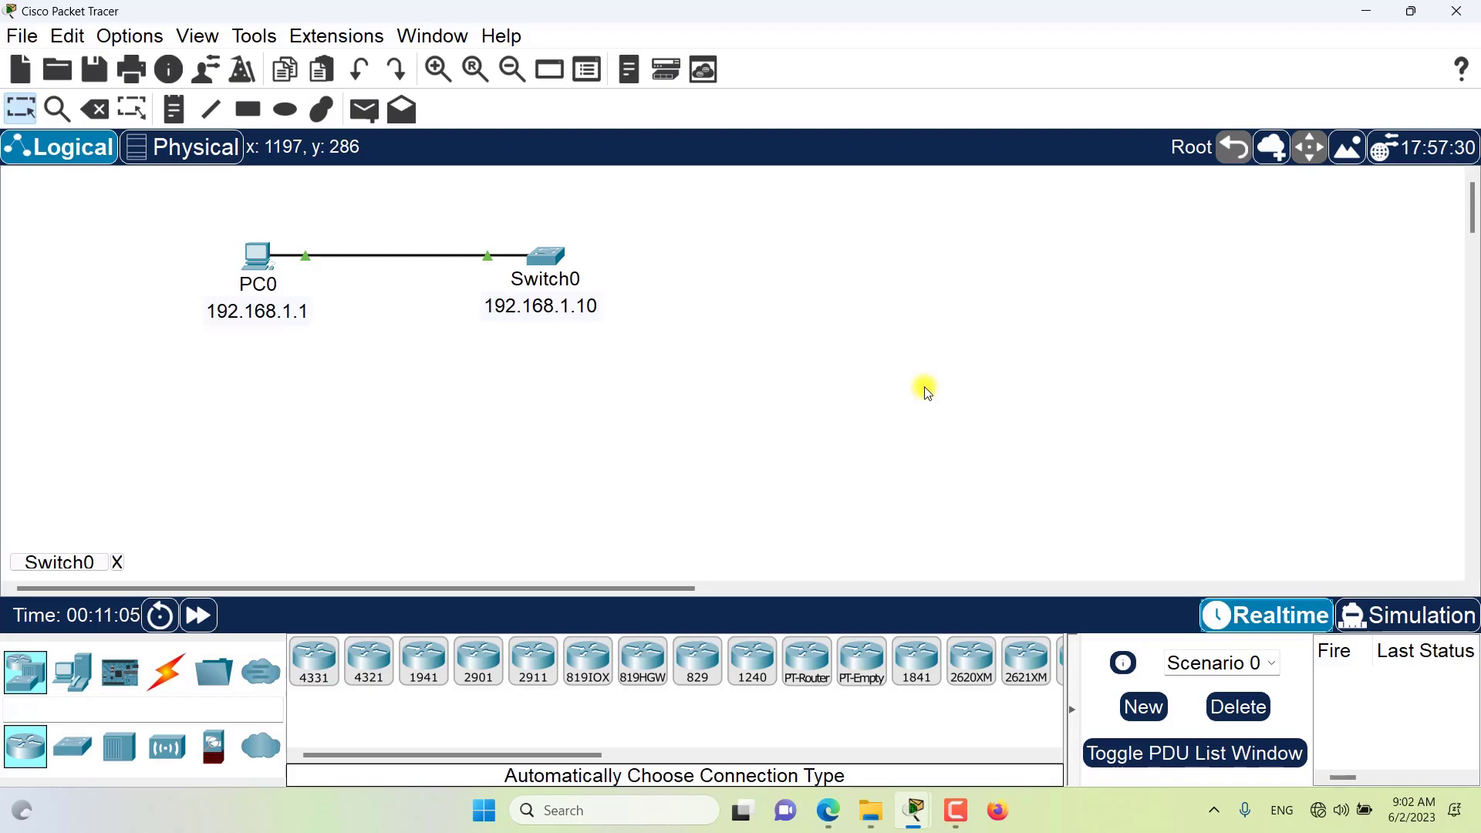
click(546, 255)
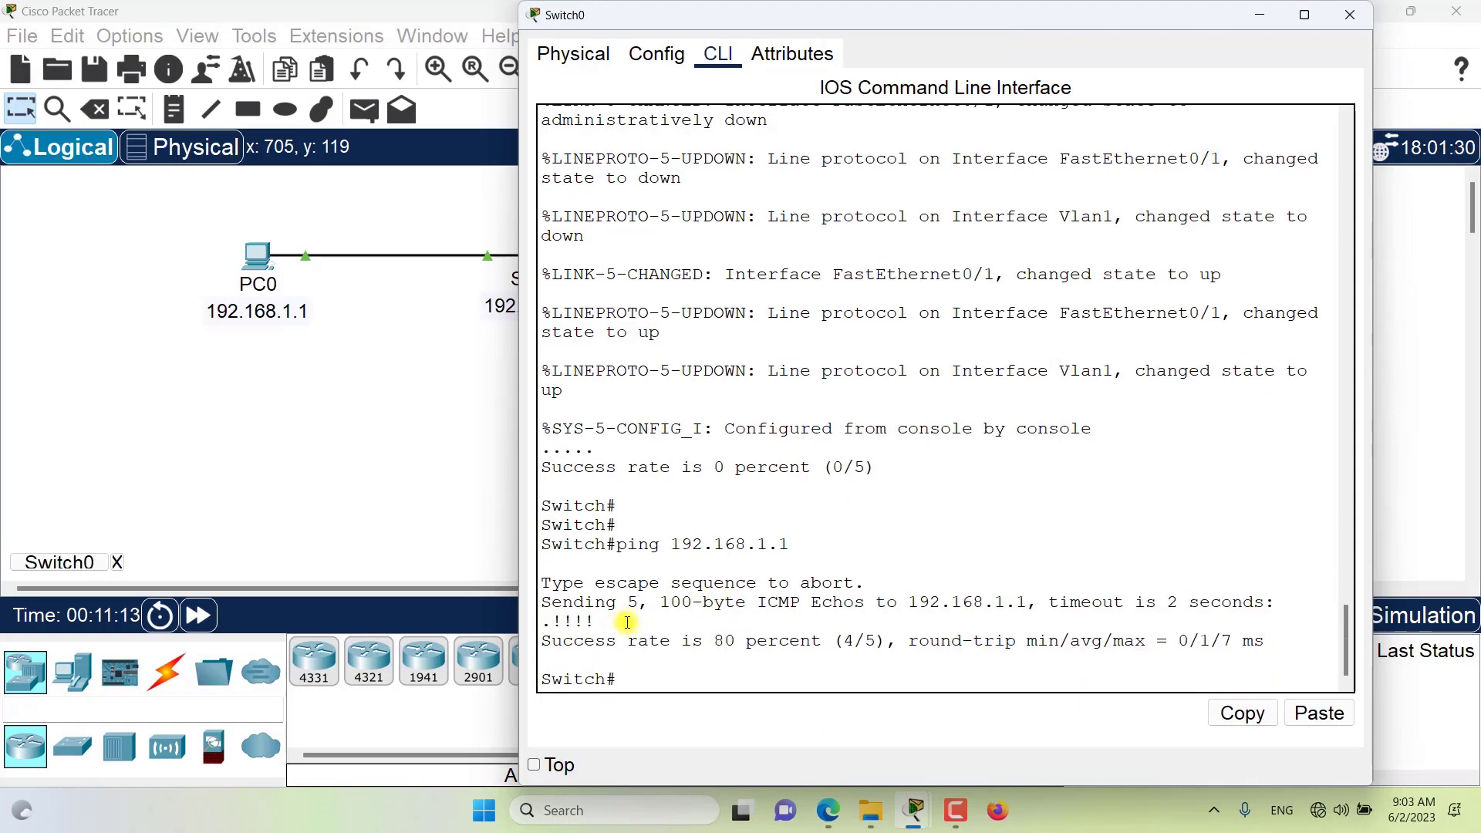
drag(627, 621, 540, 622)
click(1349, 14)
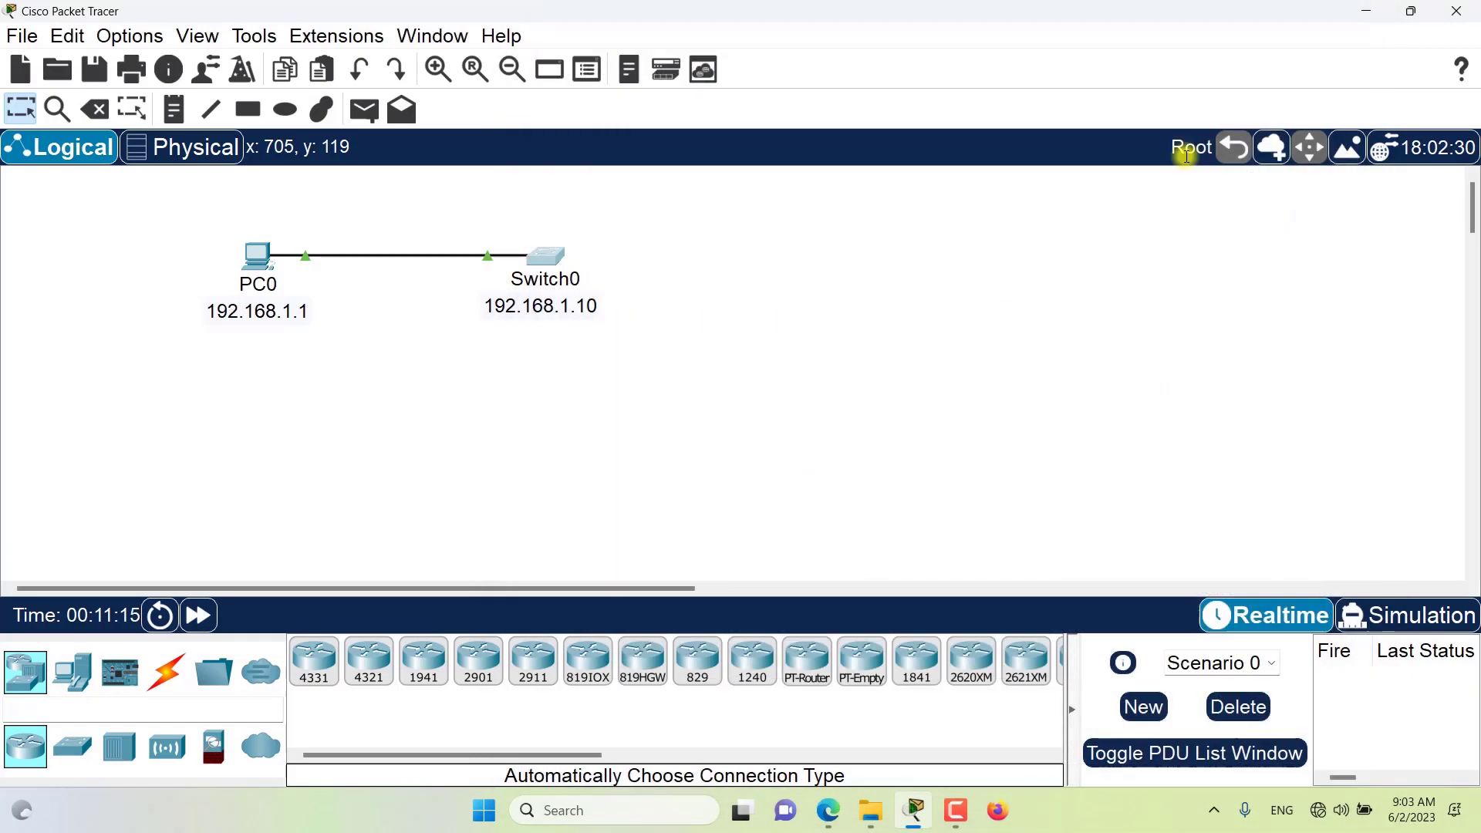